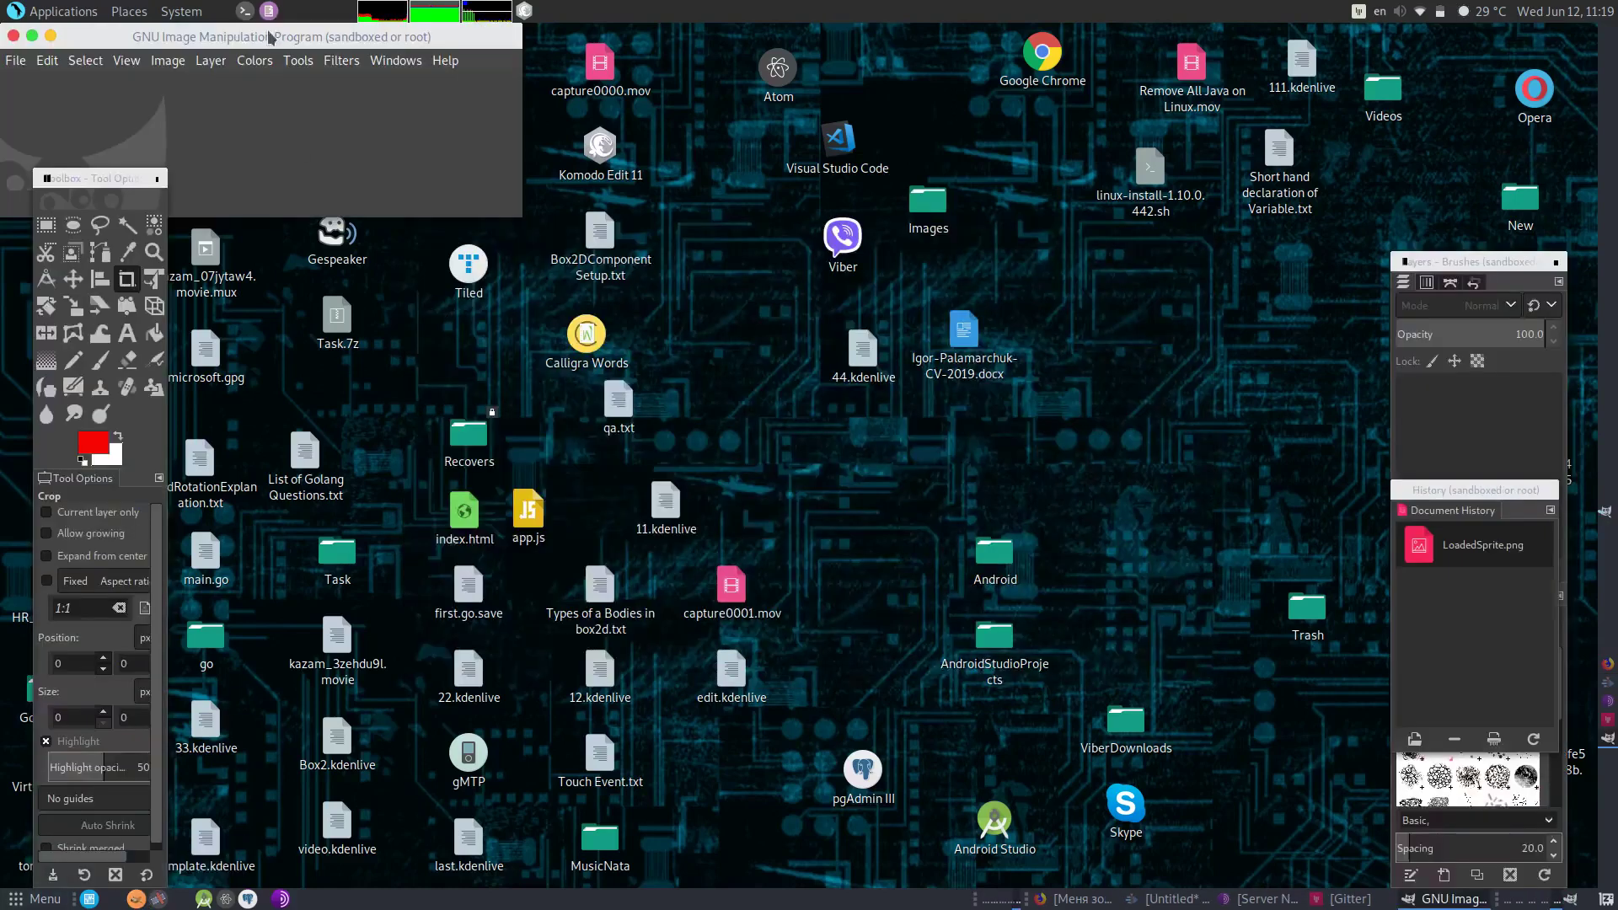
- Create a new blank image with width 400 and height 720 pixels
drag(267, 34, 739, 96)
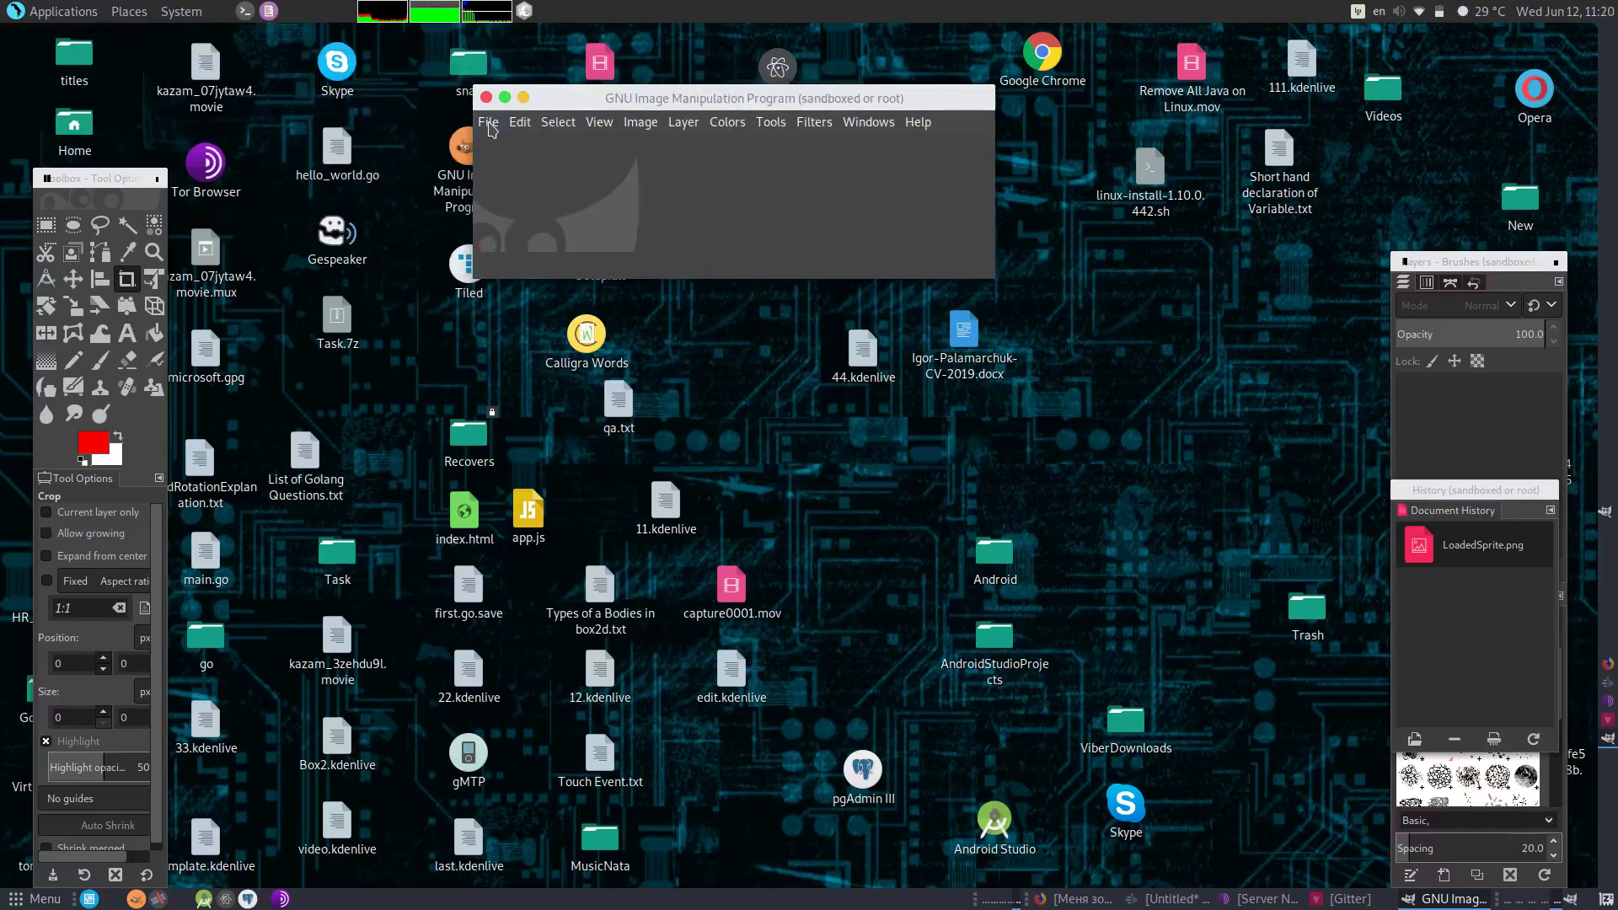
click(489, 122)
click(497, 146)
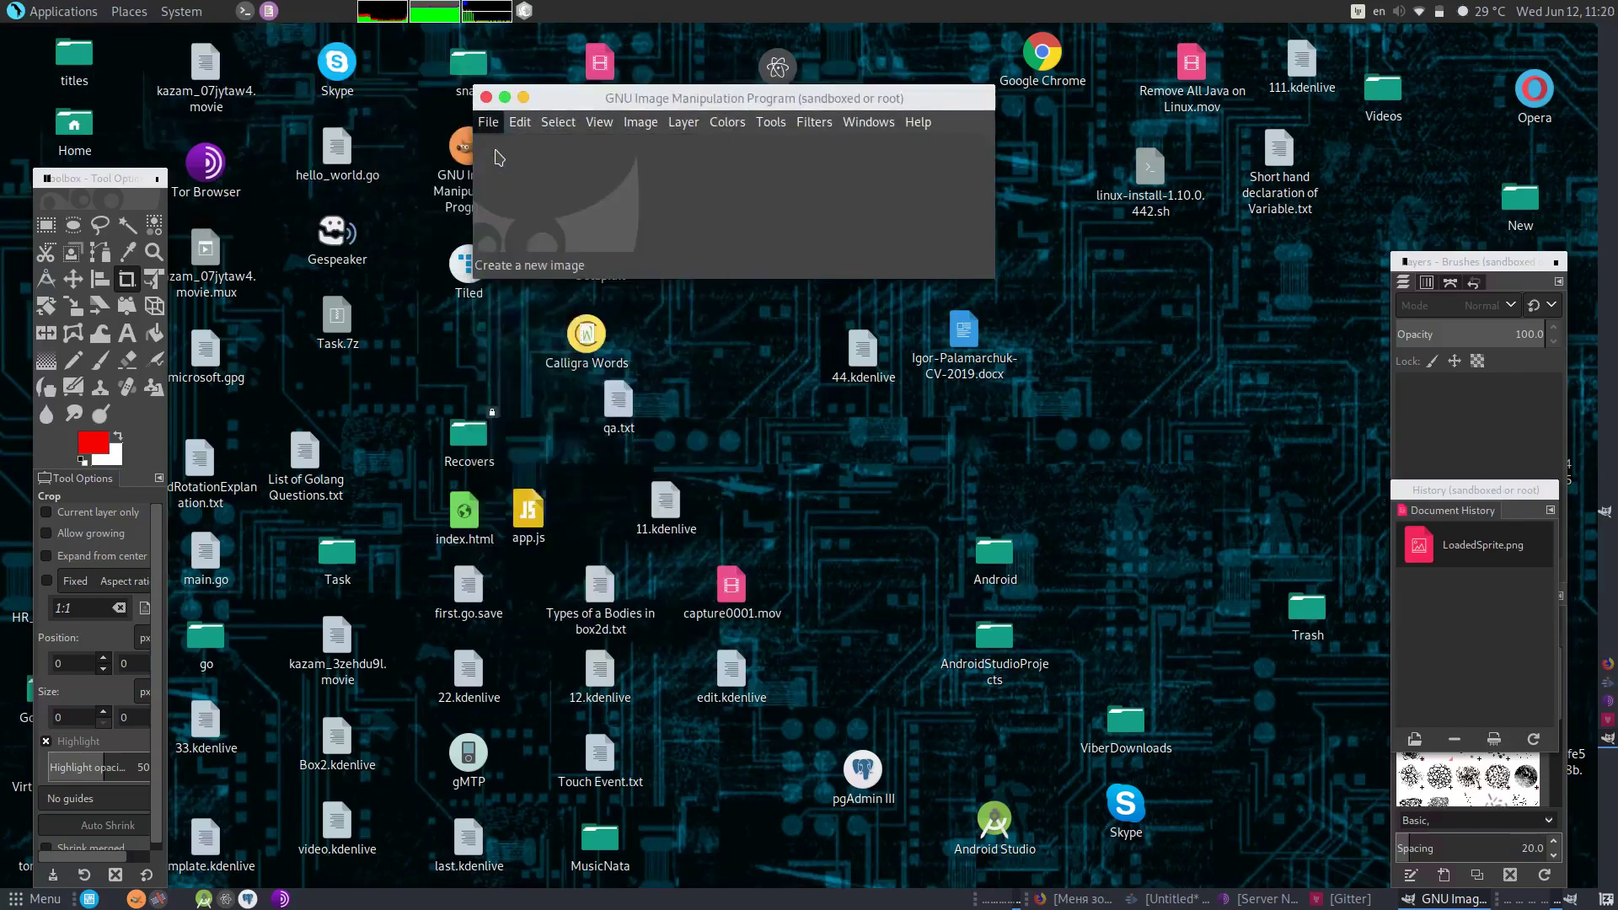
drag(331, 346, 286, 352)
text(6)
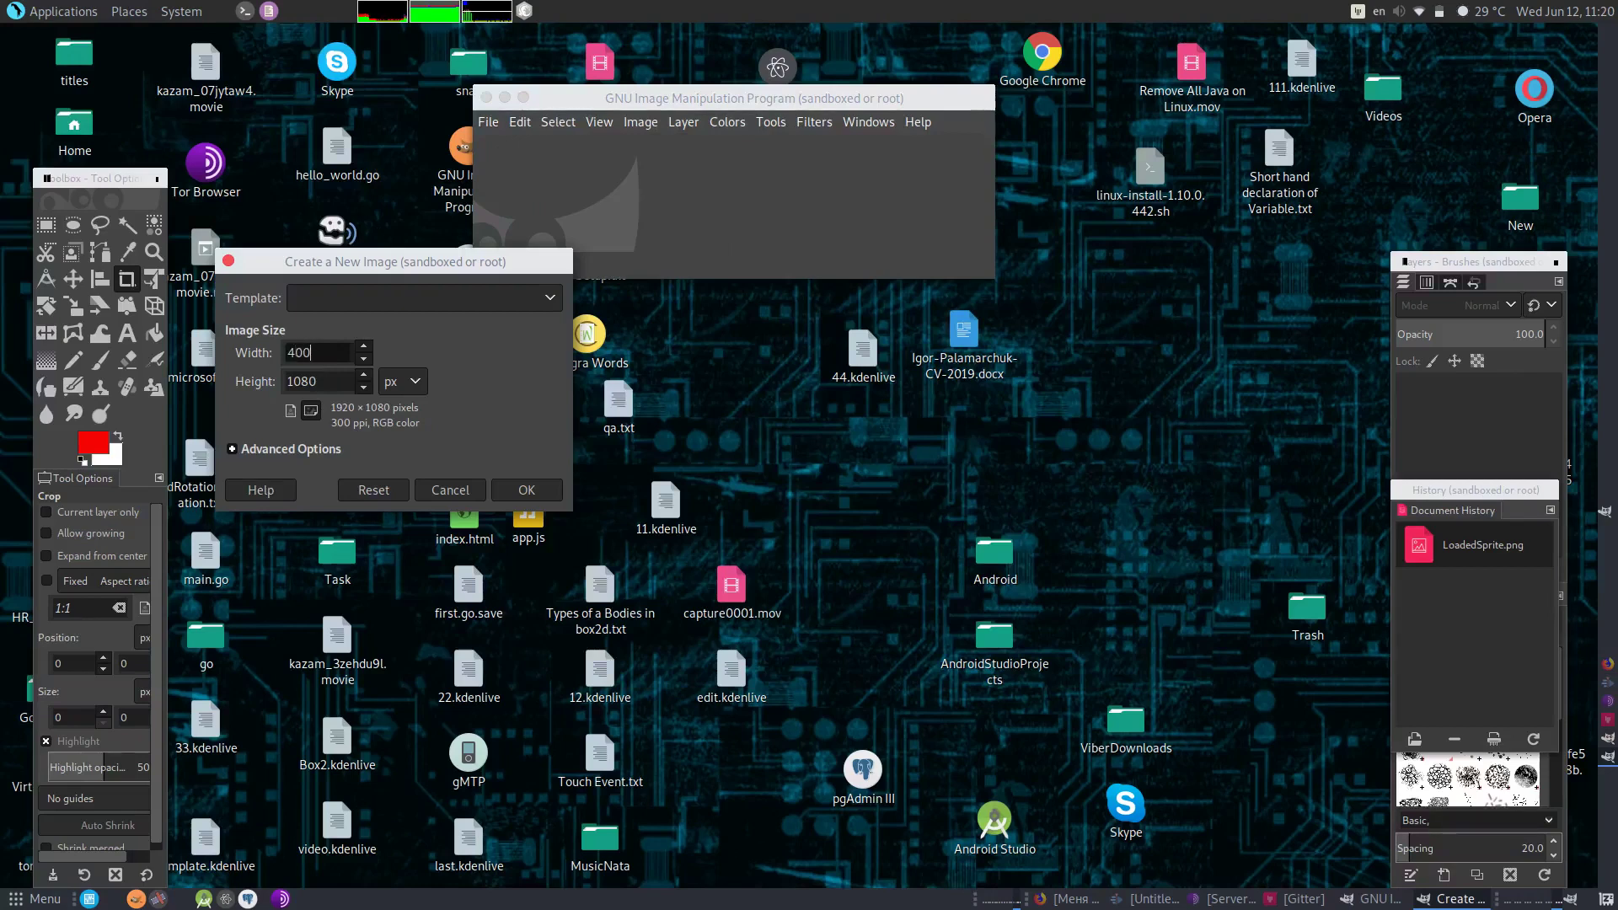
key(Tab)
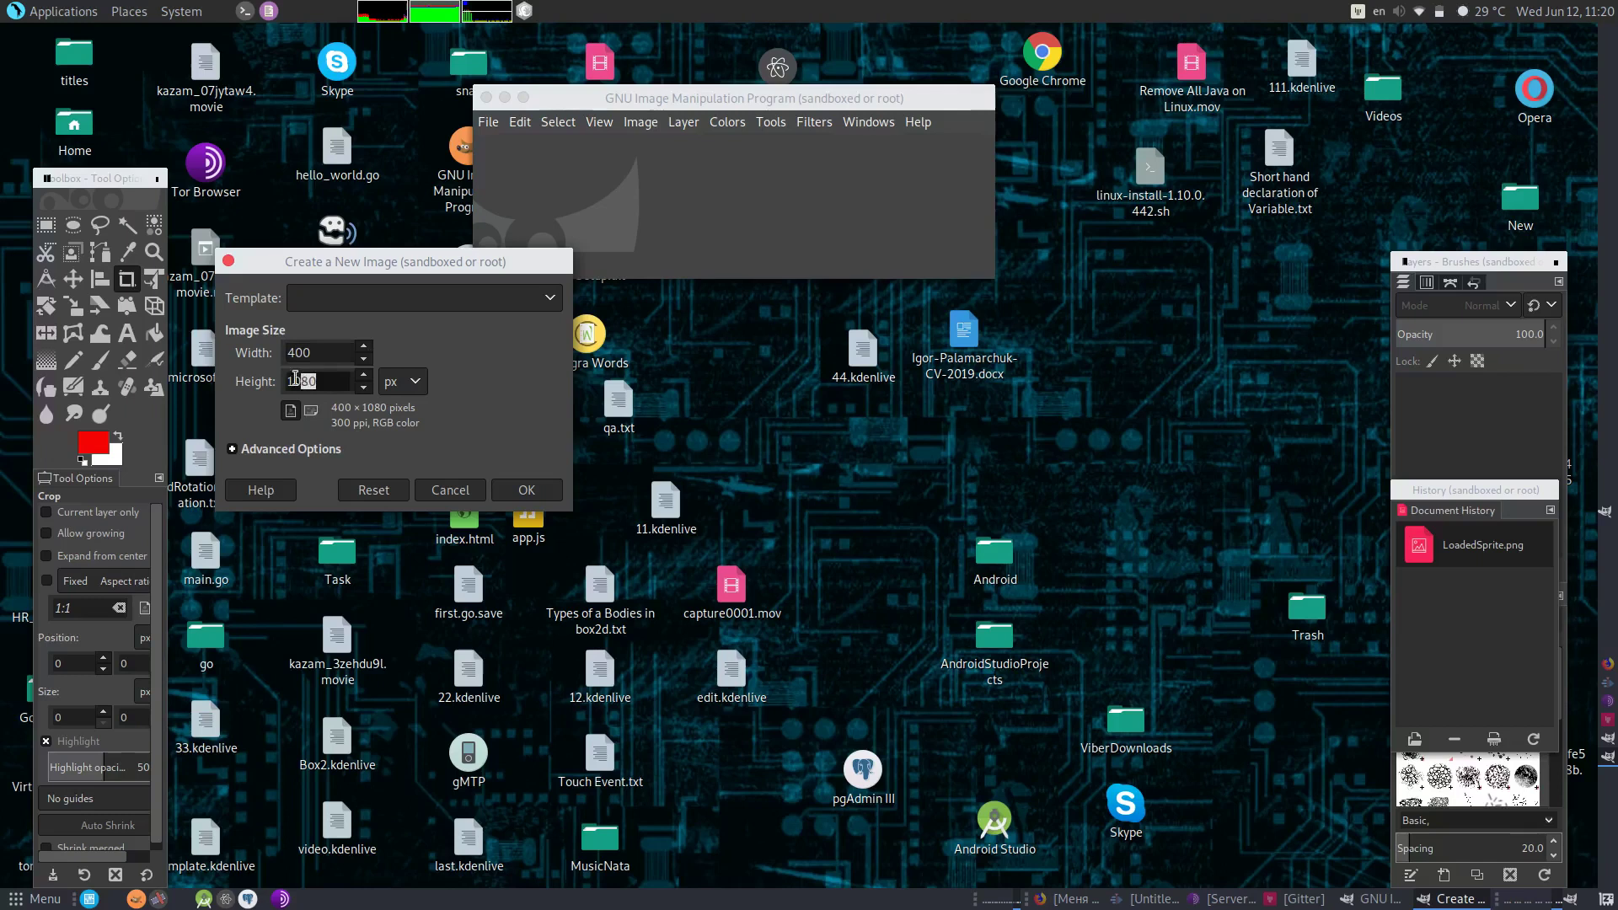
text(7)
click(528, 490)
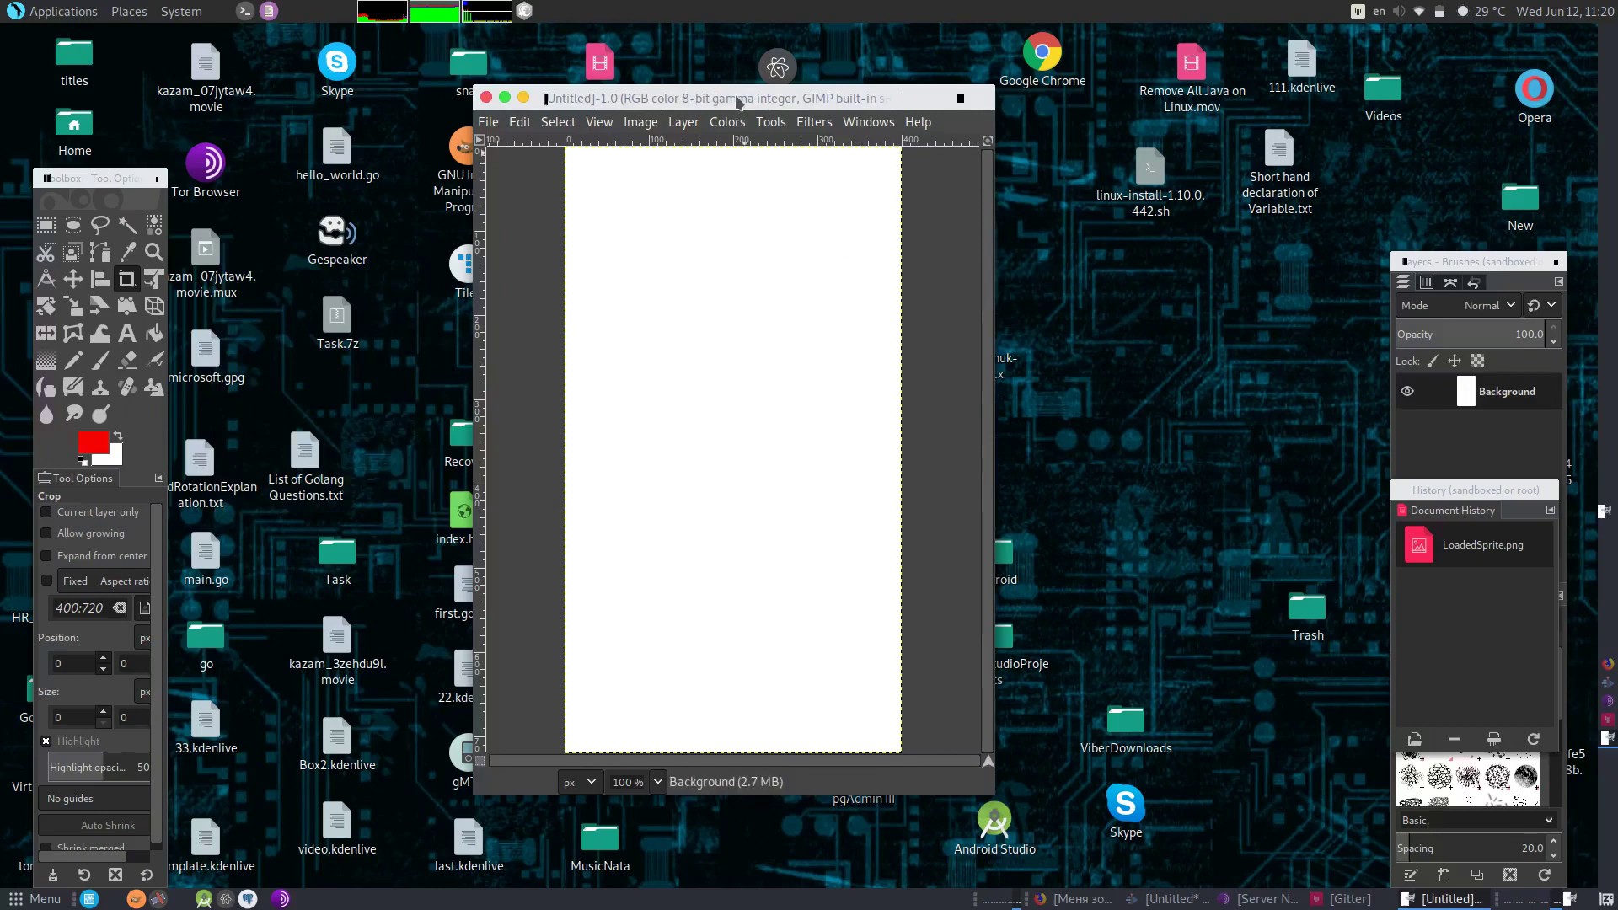
- Enlarge the image window and add a transparent-filled layer above the Background
drag(735, 98, 739, 169)
drag(477, 160, 321, 95)
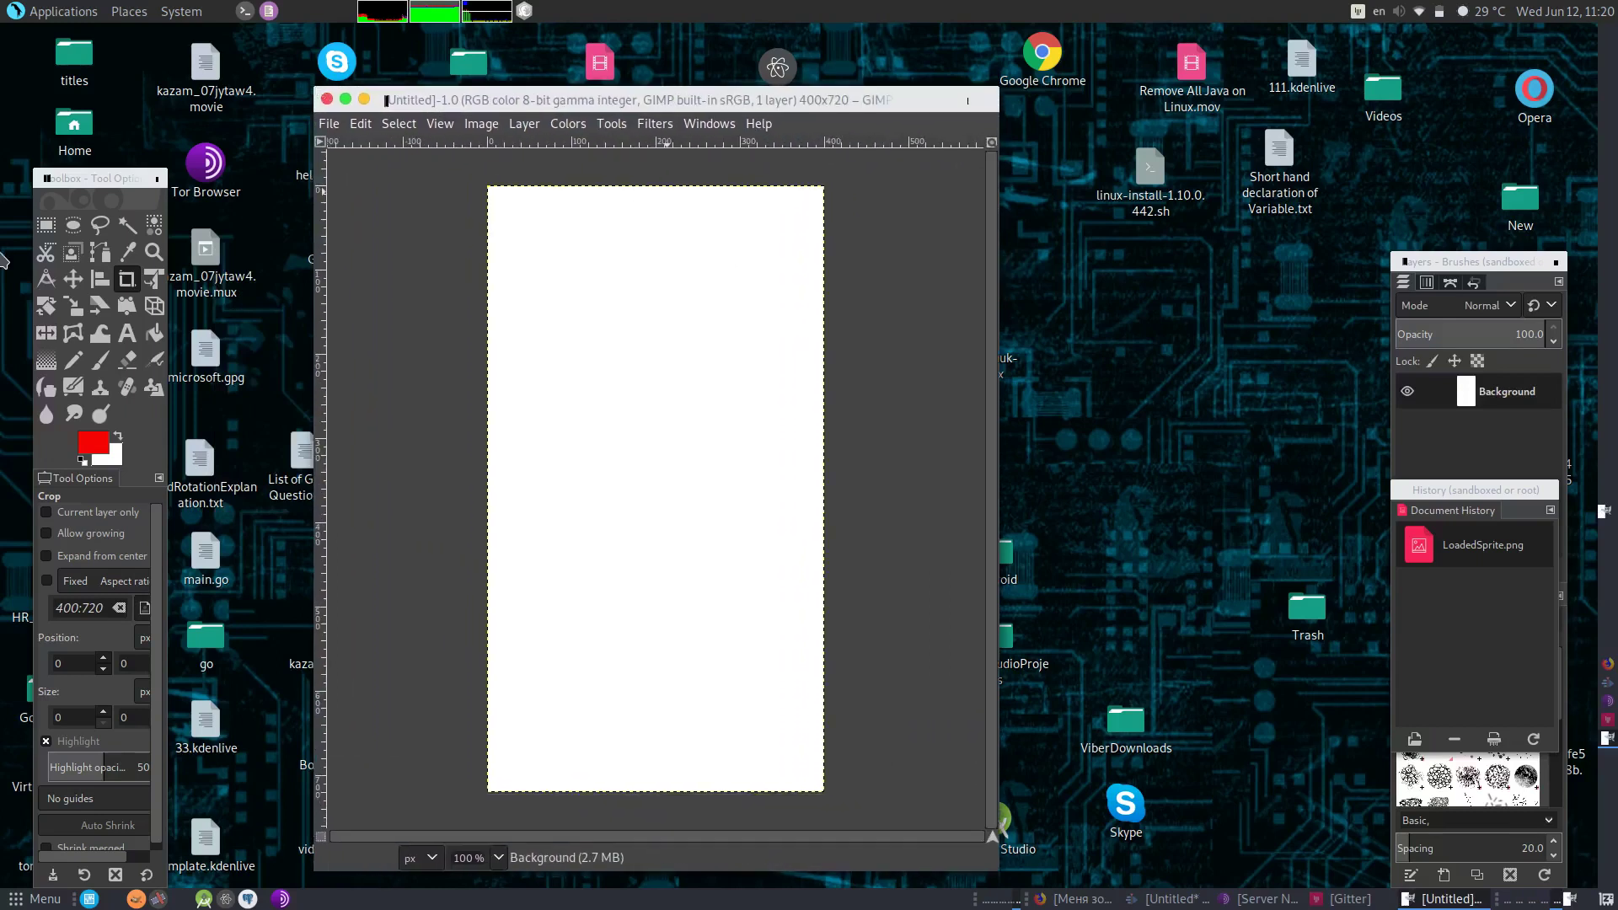
click(482, 127)
mouse_move(523, 123)
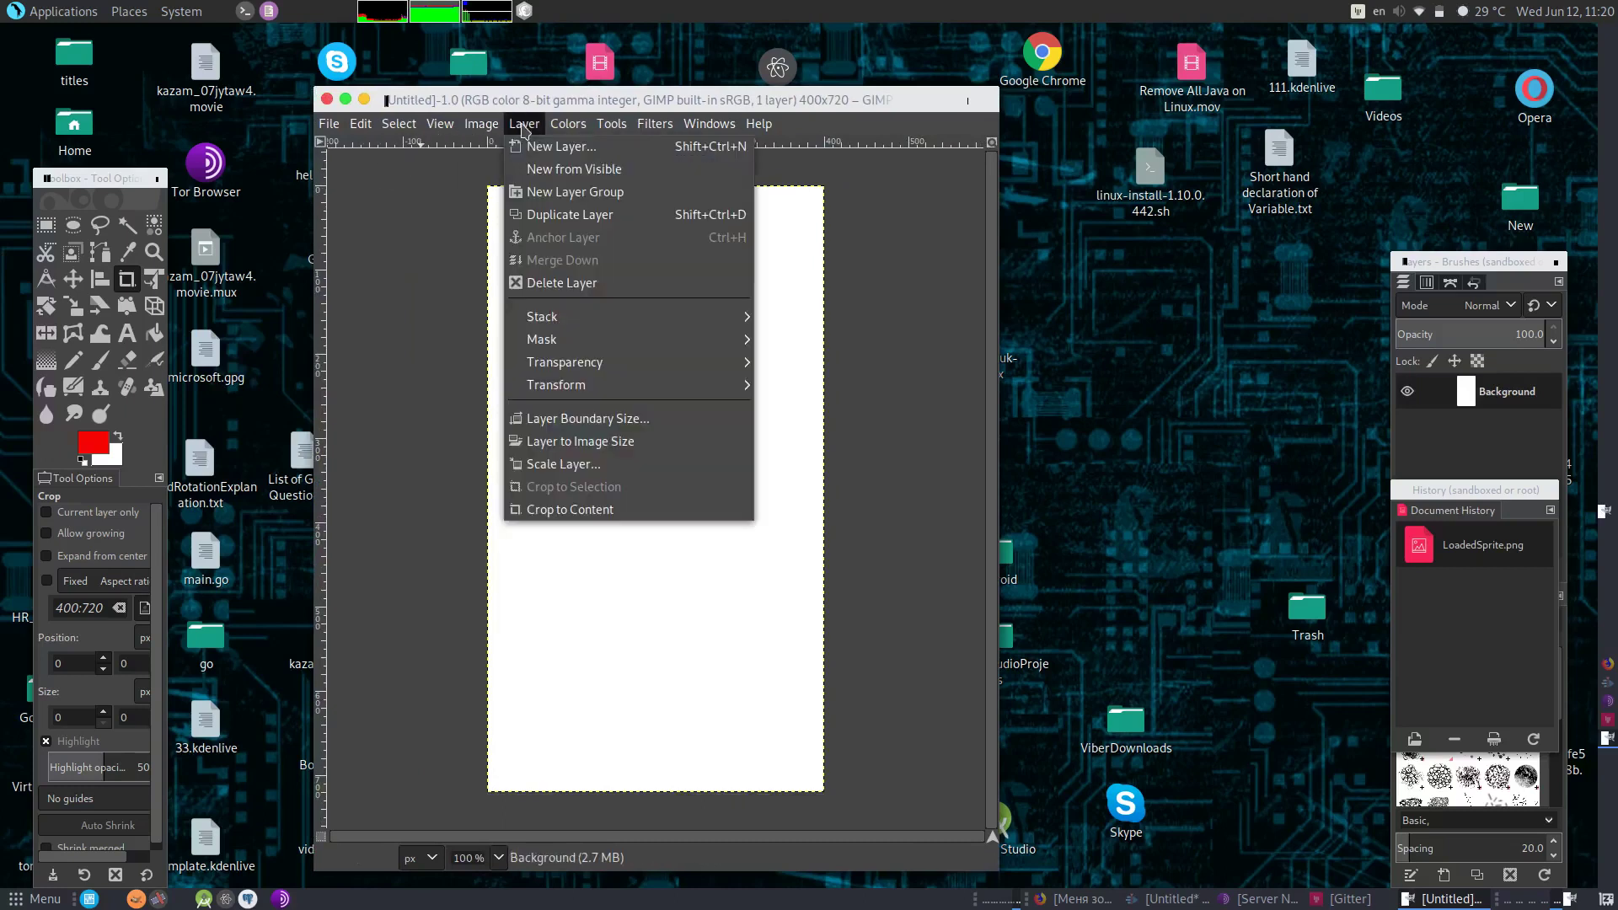
click(529, 148)
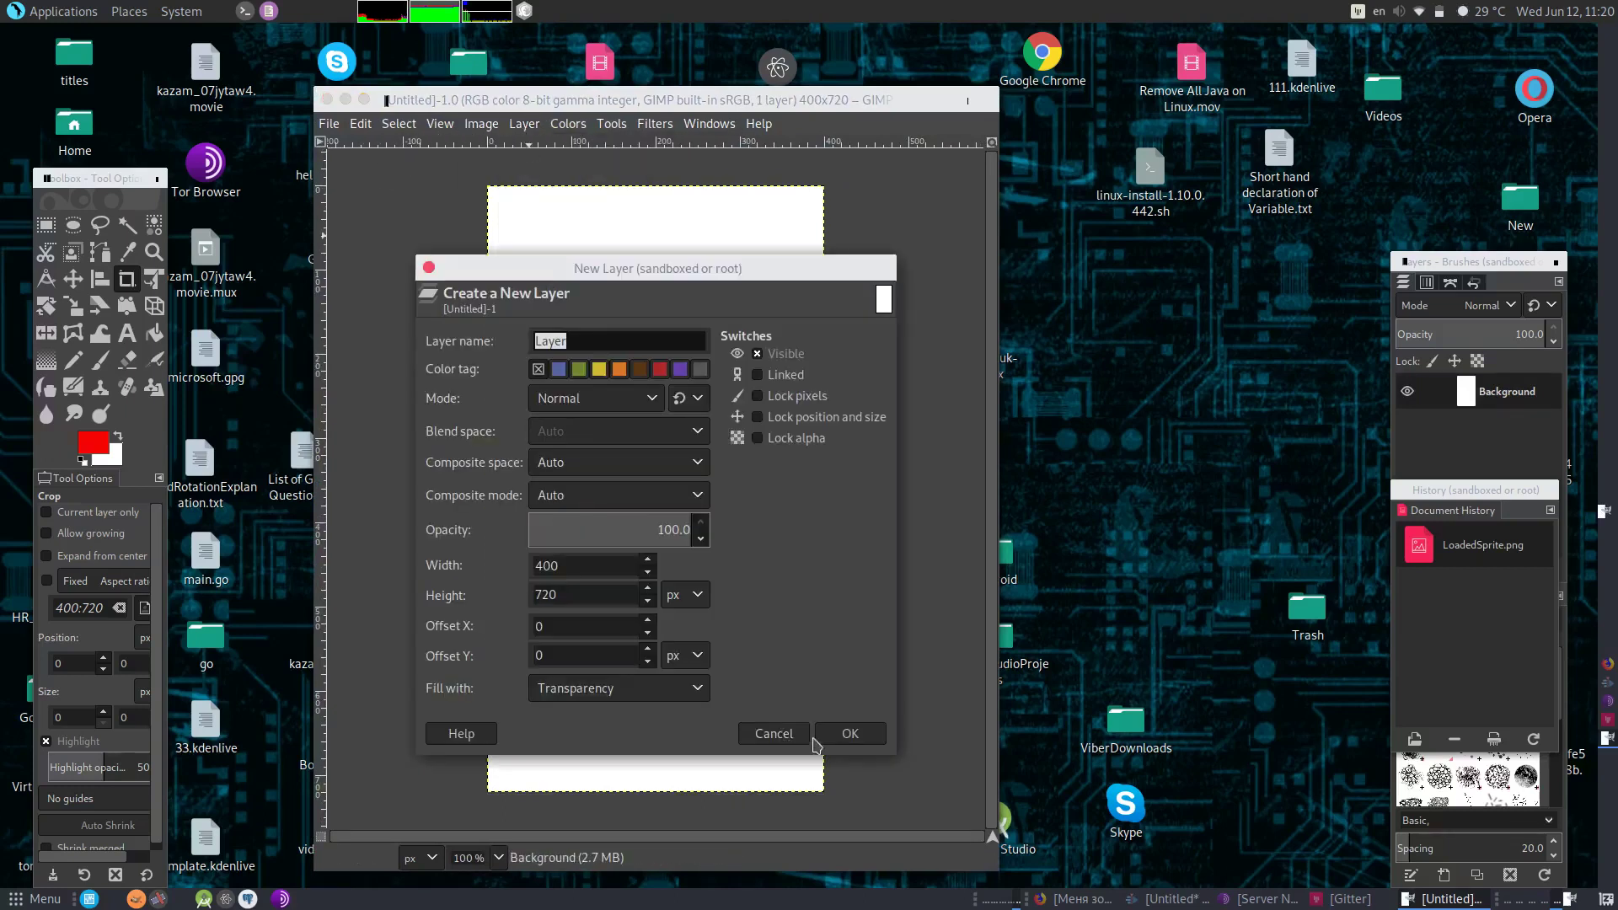
click(847, 734)
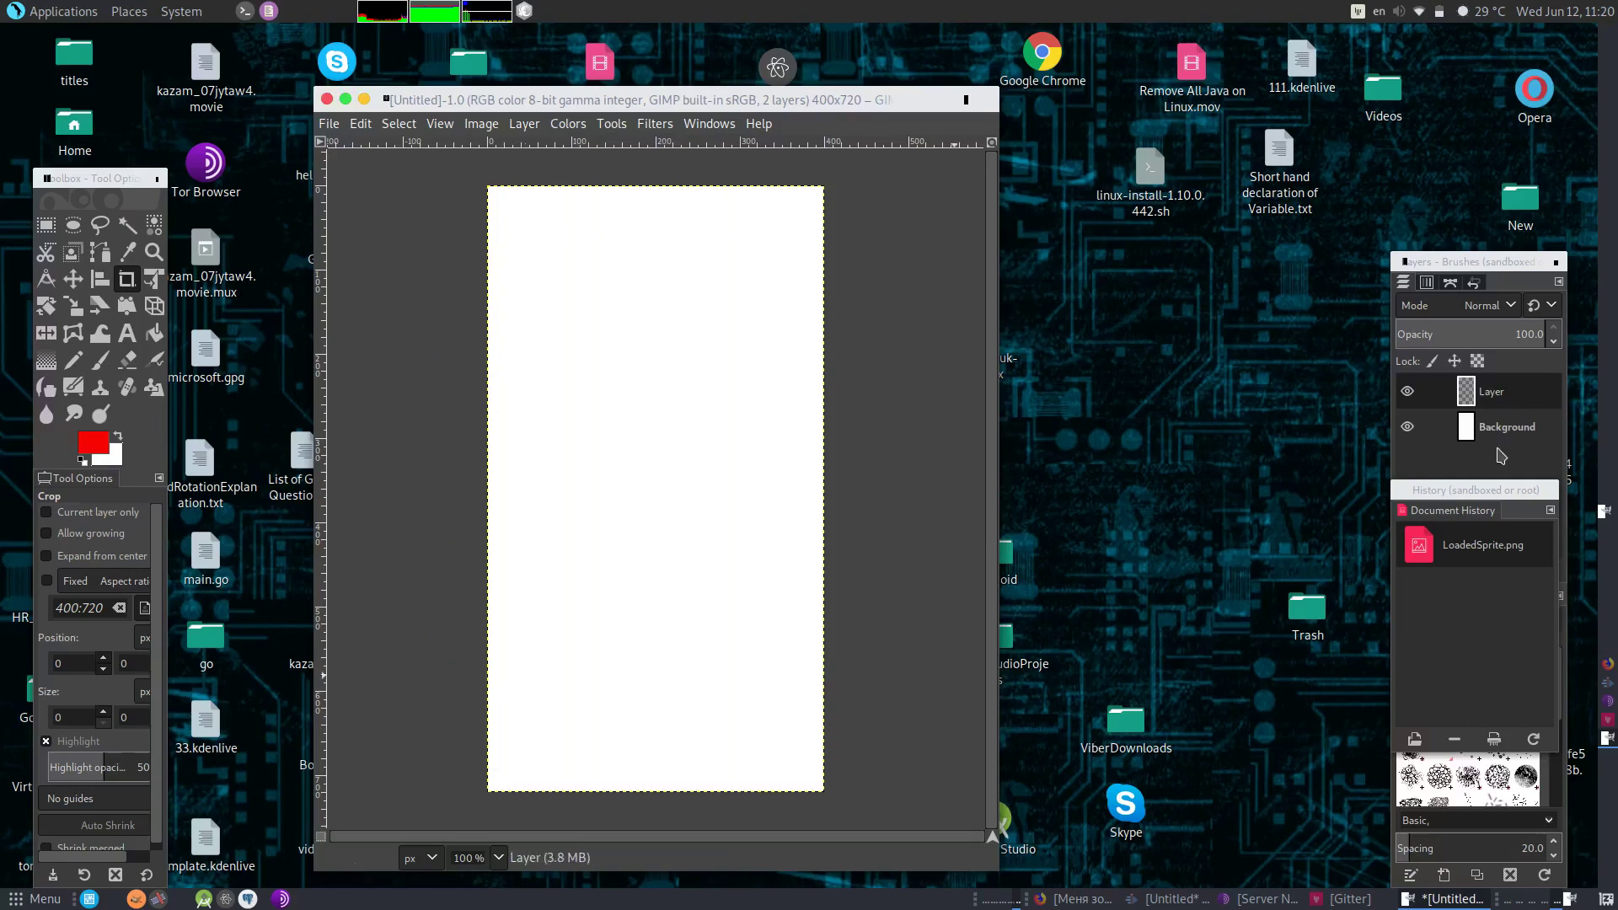
- Hide the Background layer and drag 2313.jpeg from Caja's Windows folder onto the canvas
click(1407, 428)
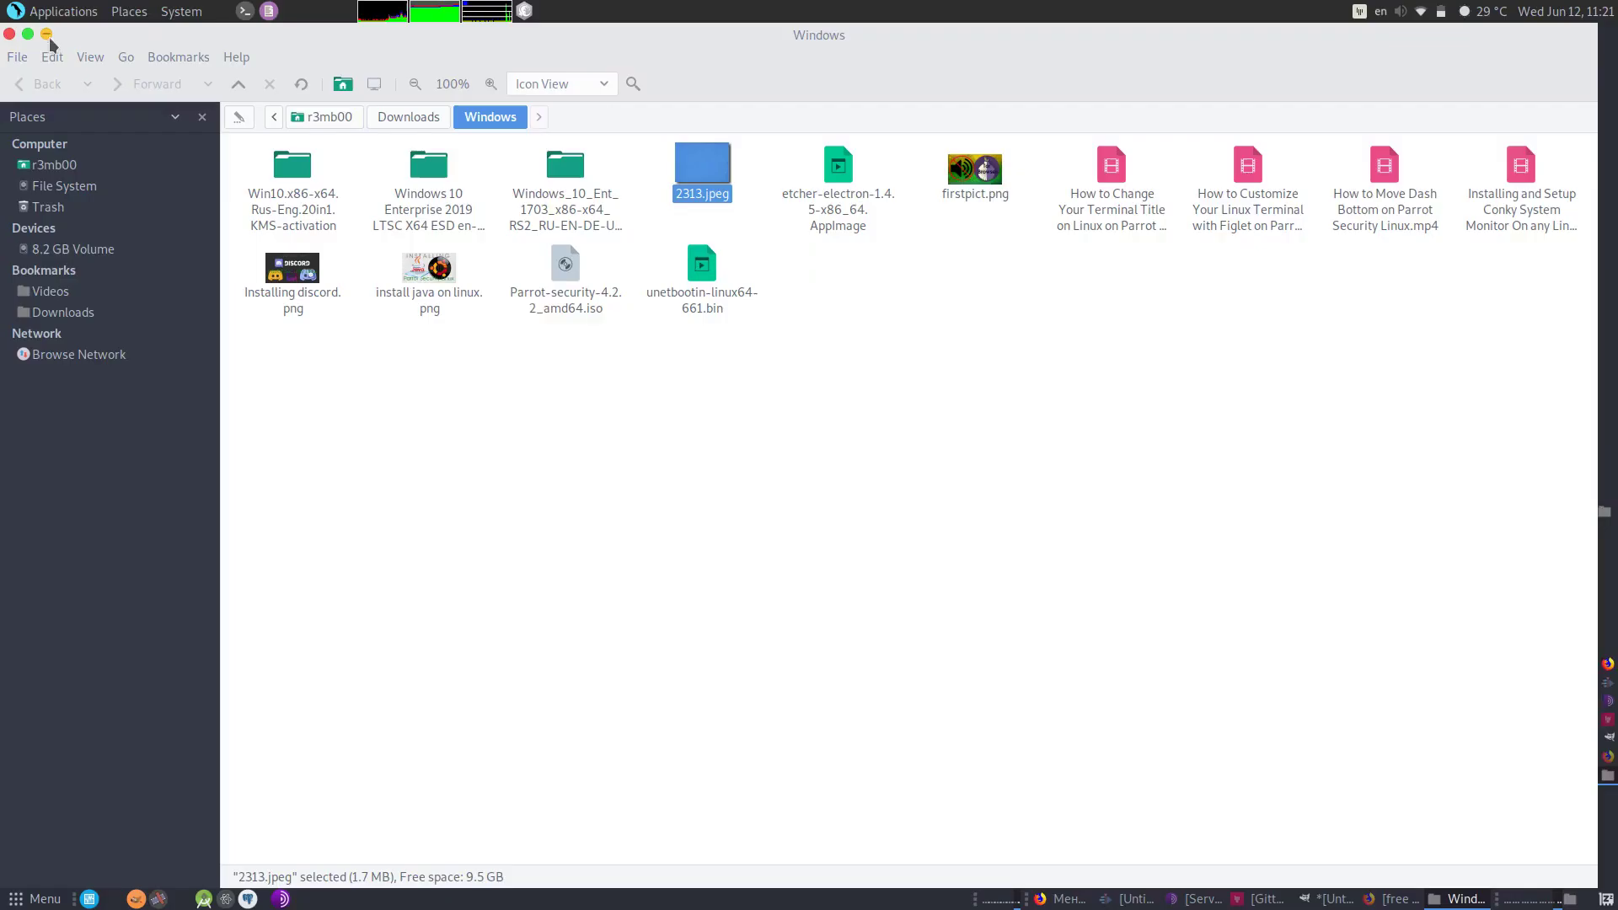
mouse_move(713, 168)
mouse_down()
mouse_move(1459, 860)
mouse_move(1329, 906)
mouse_move(697, 445)
mouse_up()
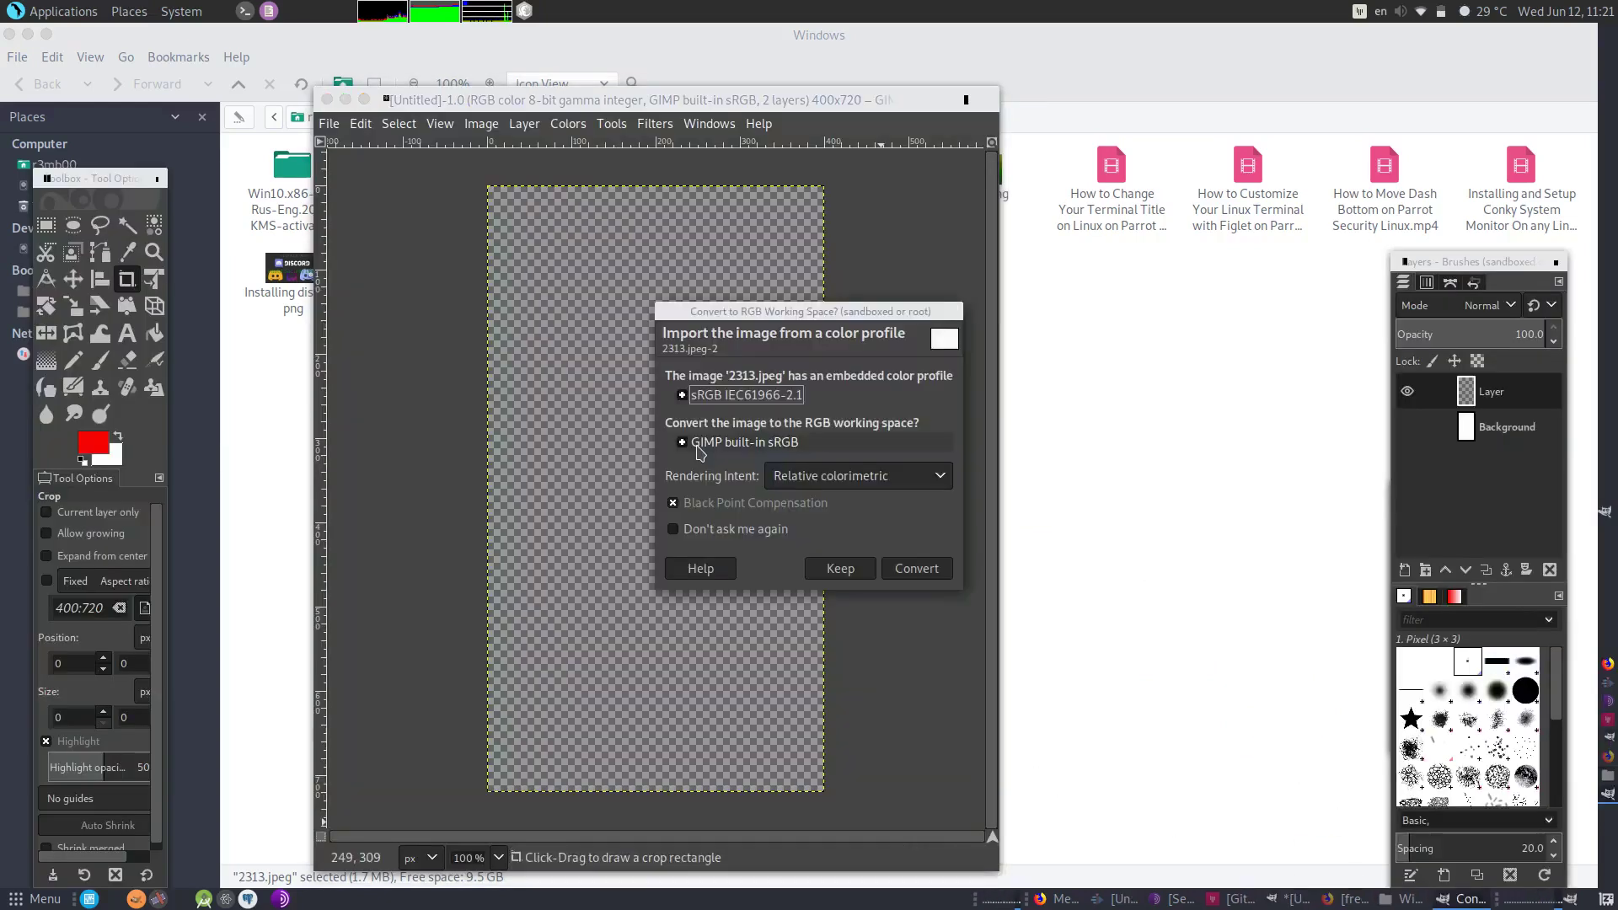
- Convert the imported 2313.jpeg to sRGB and save the project as MyQAAndroidApp.xcf
click(932, 573)
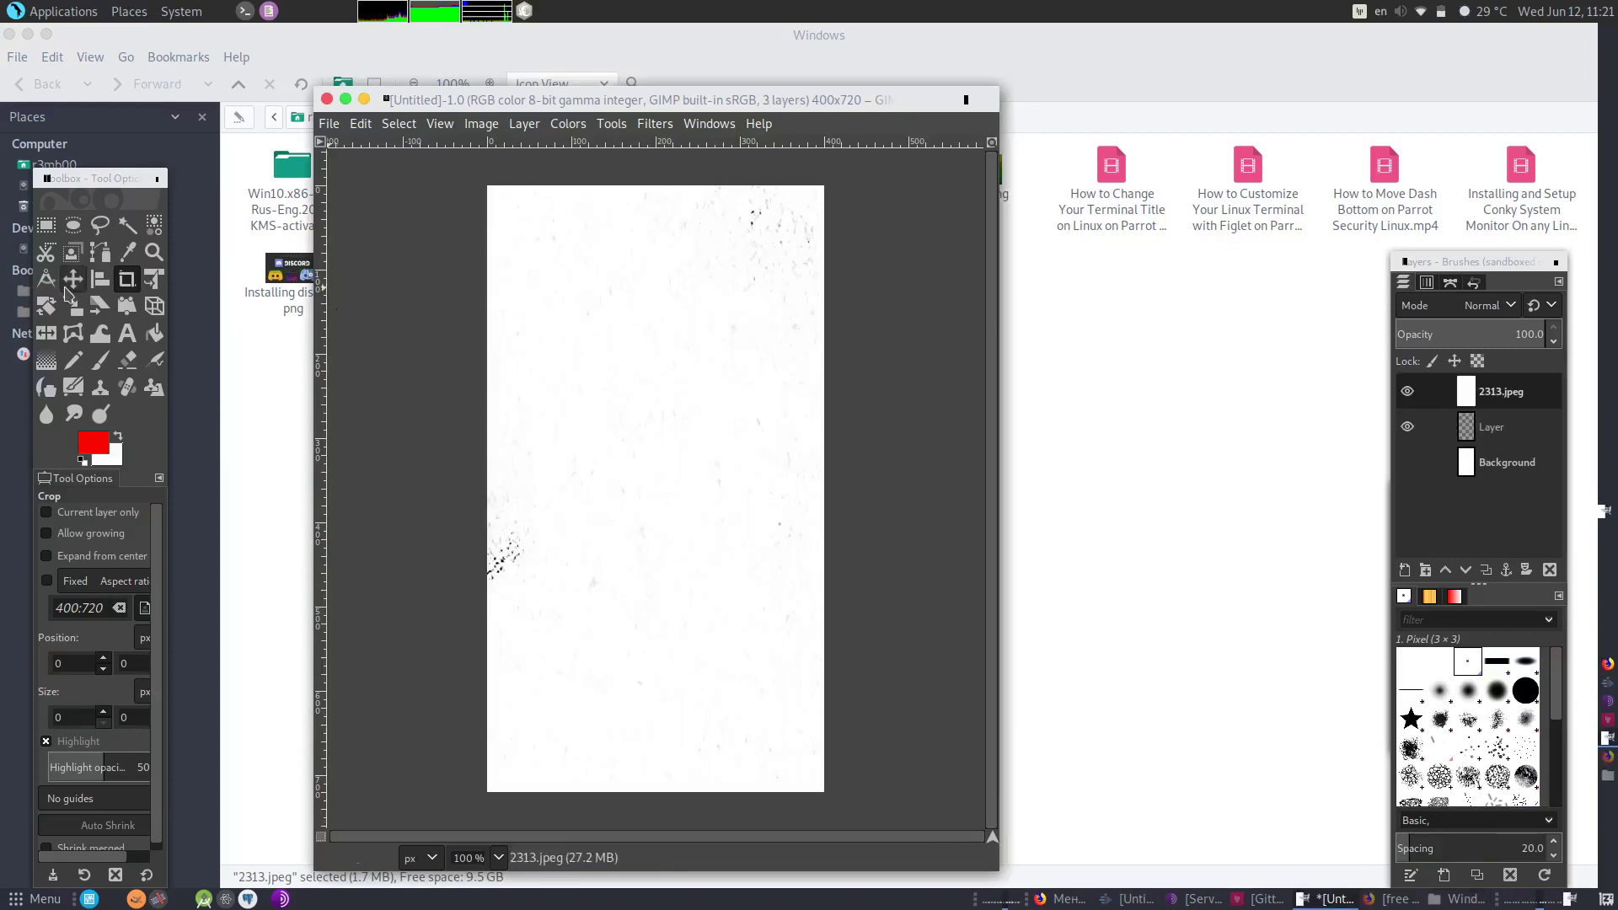
click(328, 124)
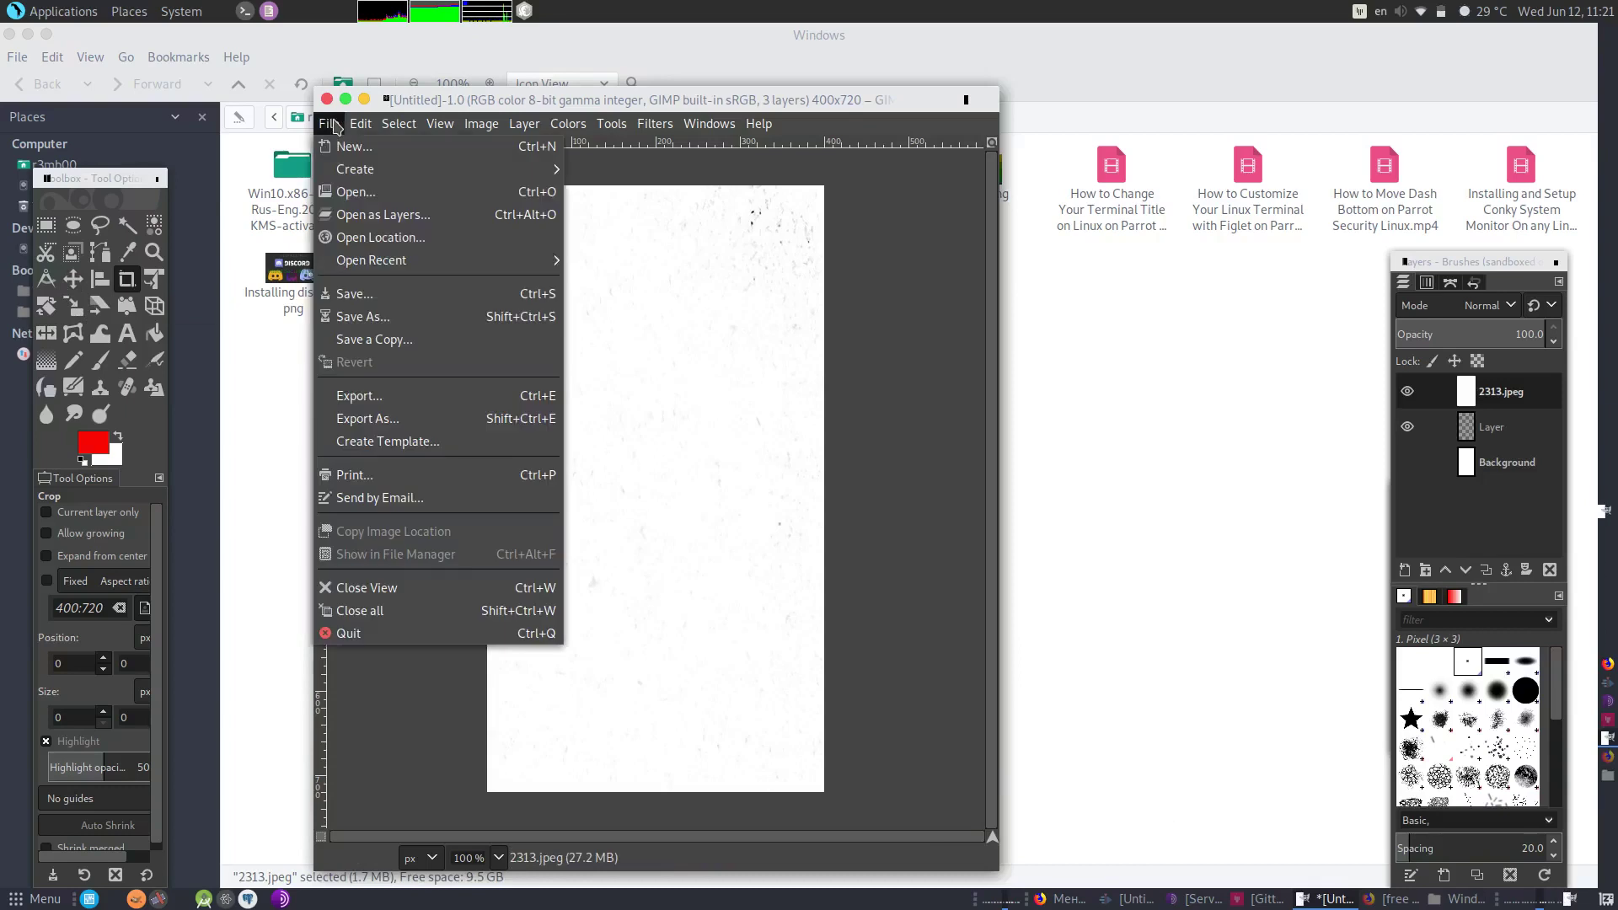
click(413, 317)
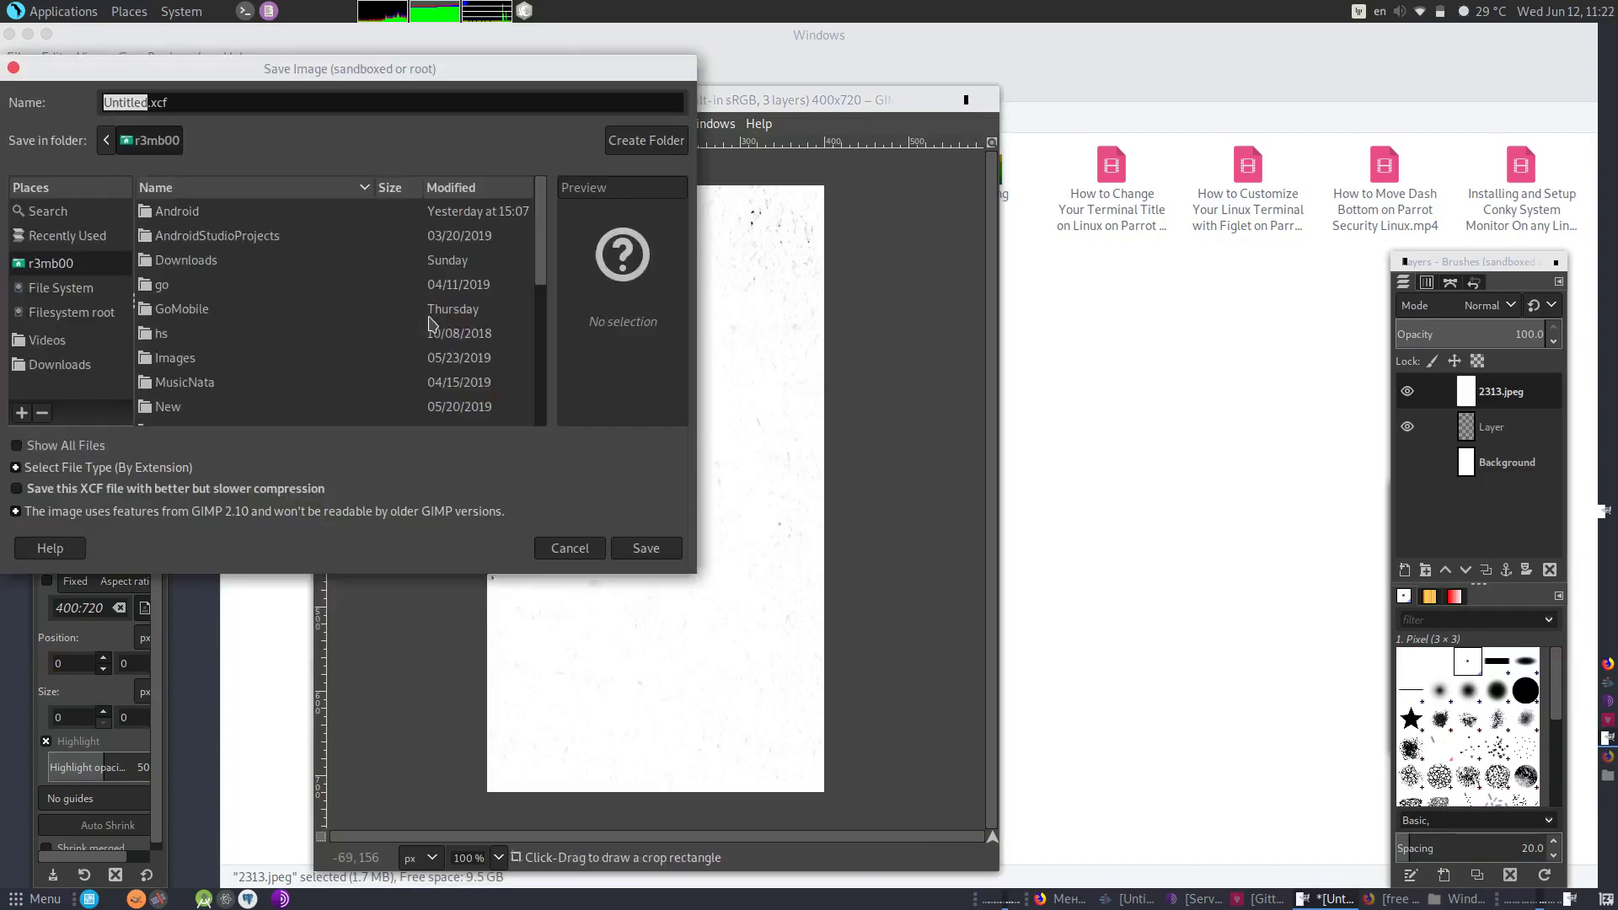
text(My)
text(QAAndroidApp)
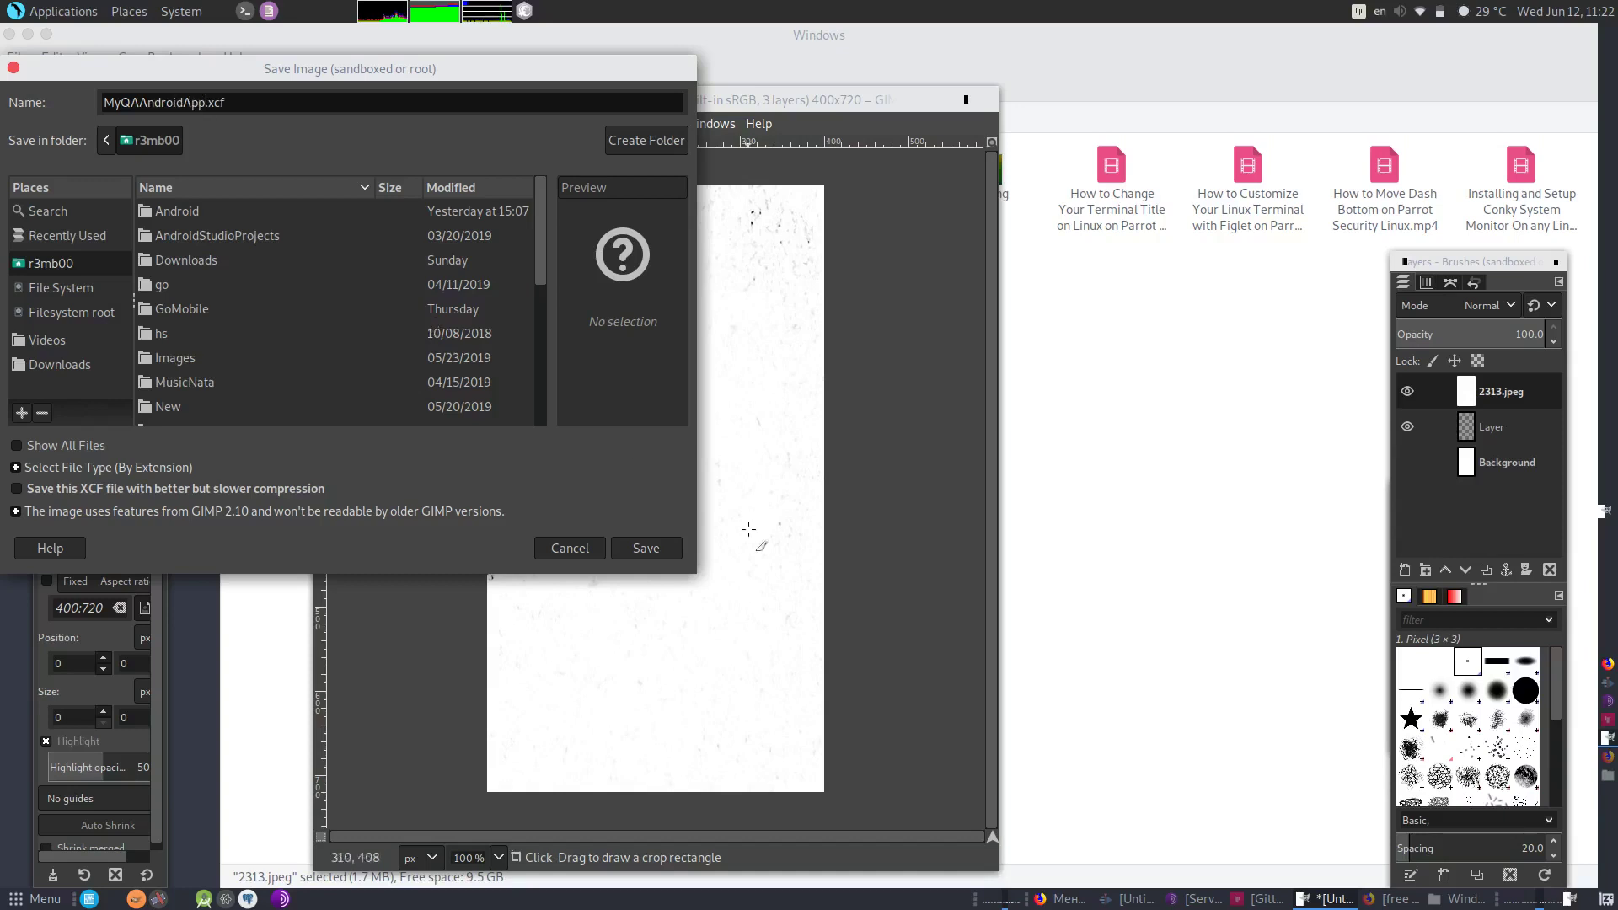
click(638, 553)
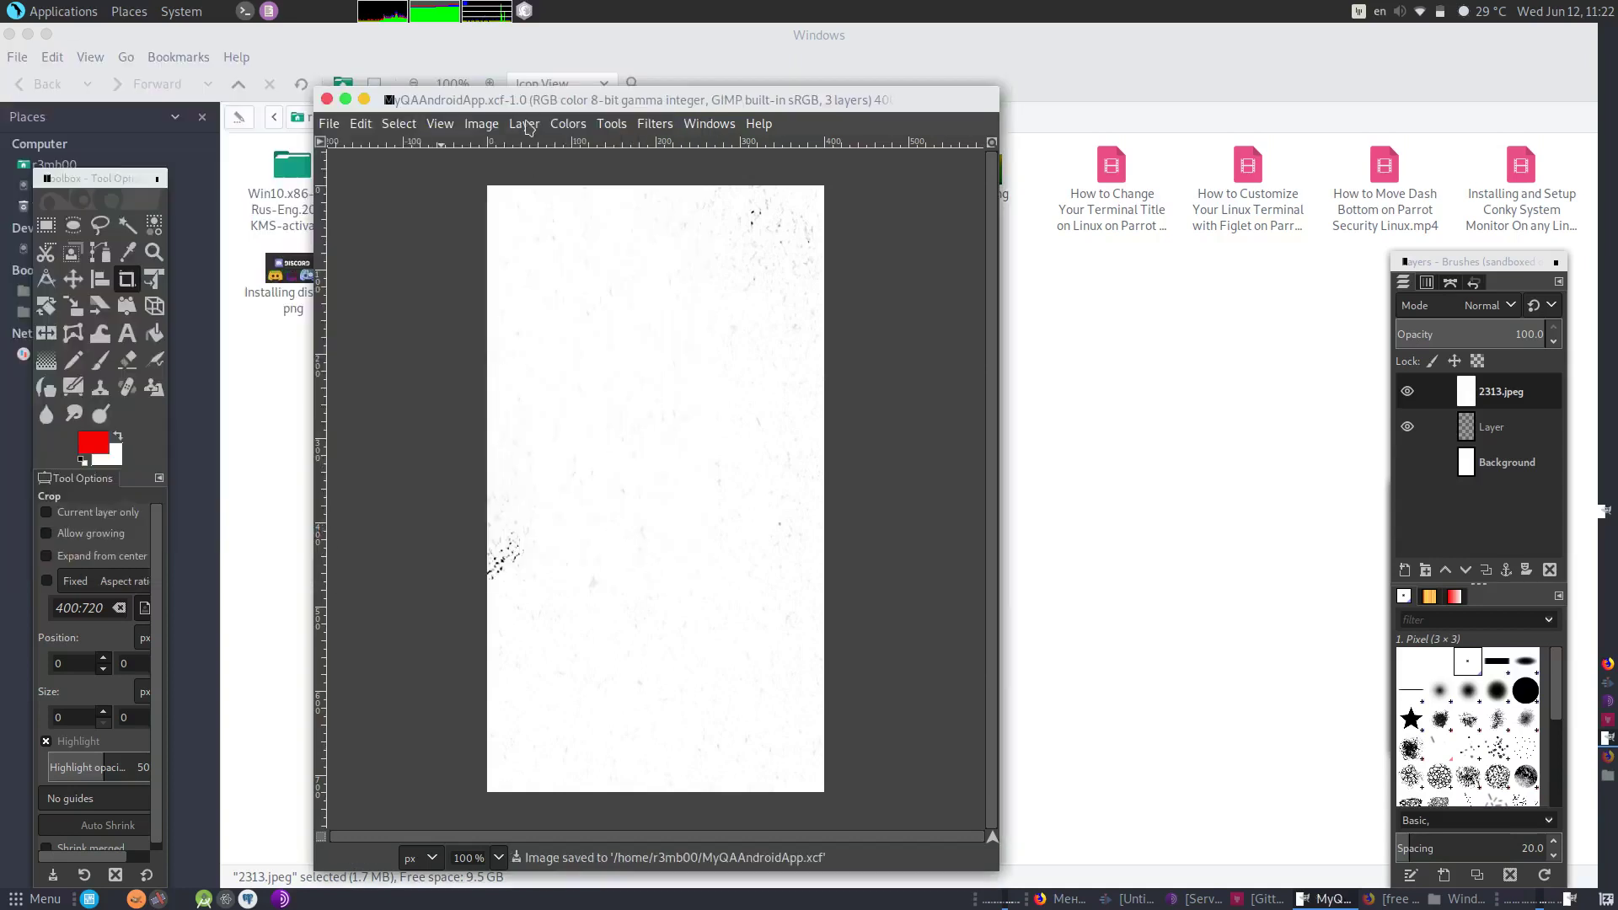
click(1489, 426)
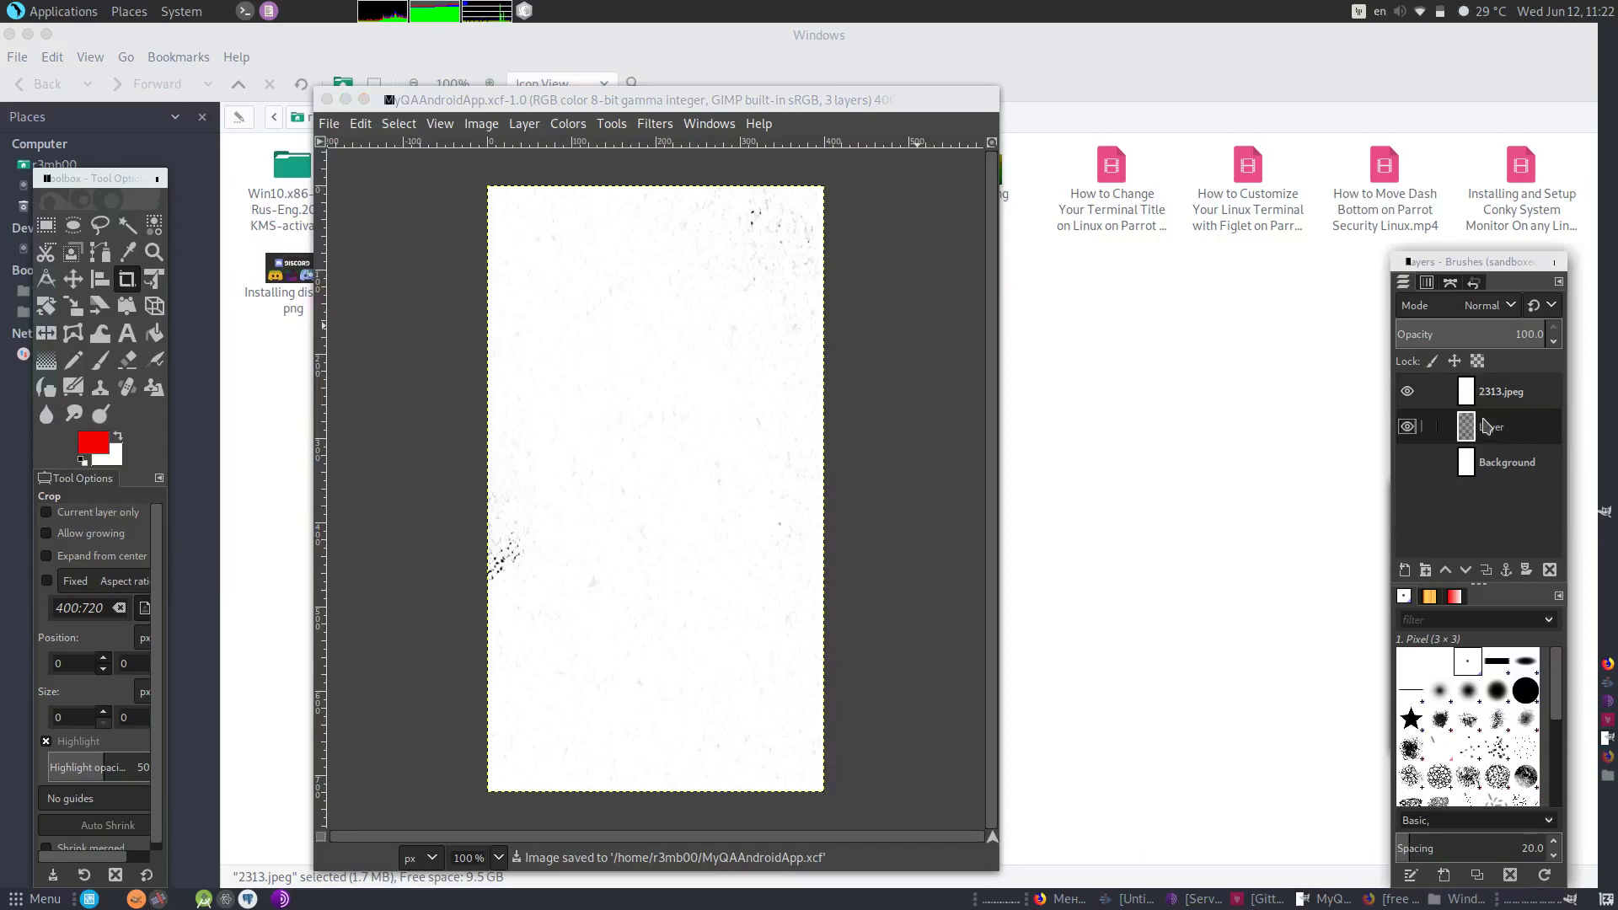
- Try a 'Parrot' text box, maximize the image window, then undo the trial text
click(126, 333)
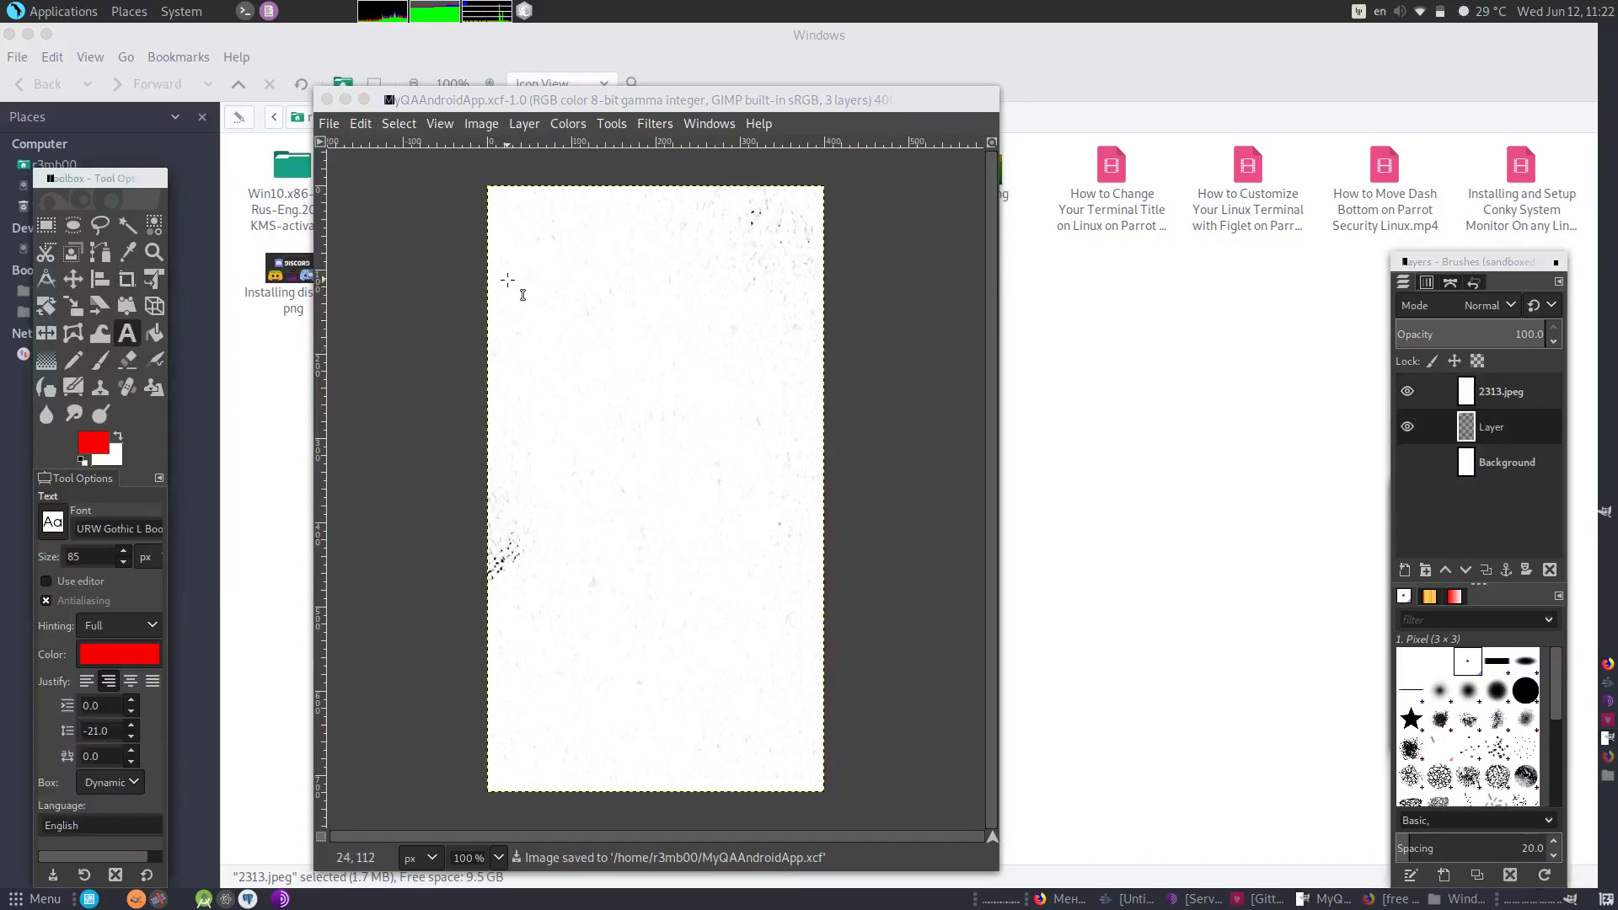
click(540, 209)
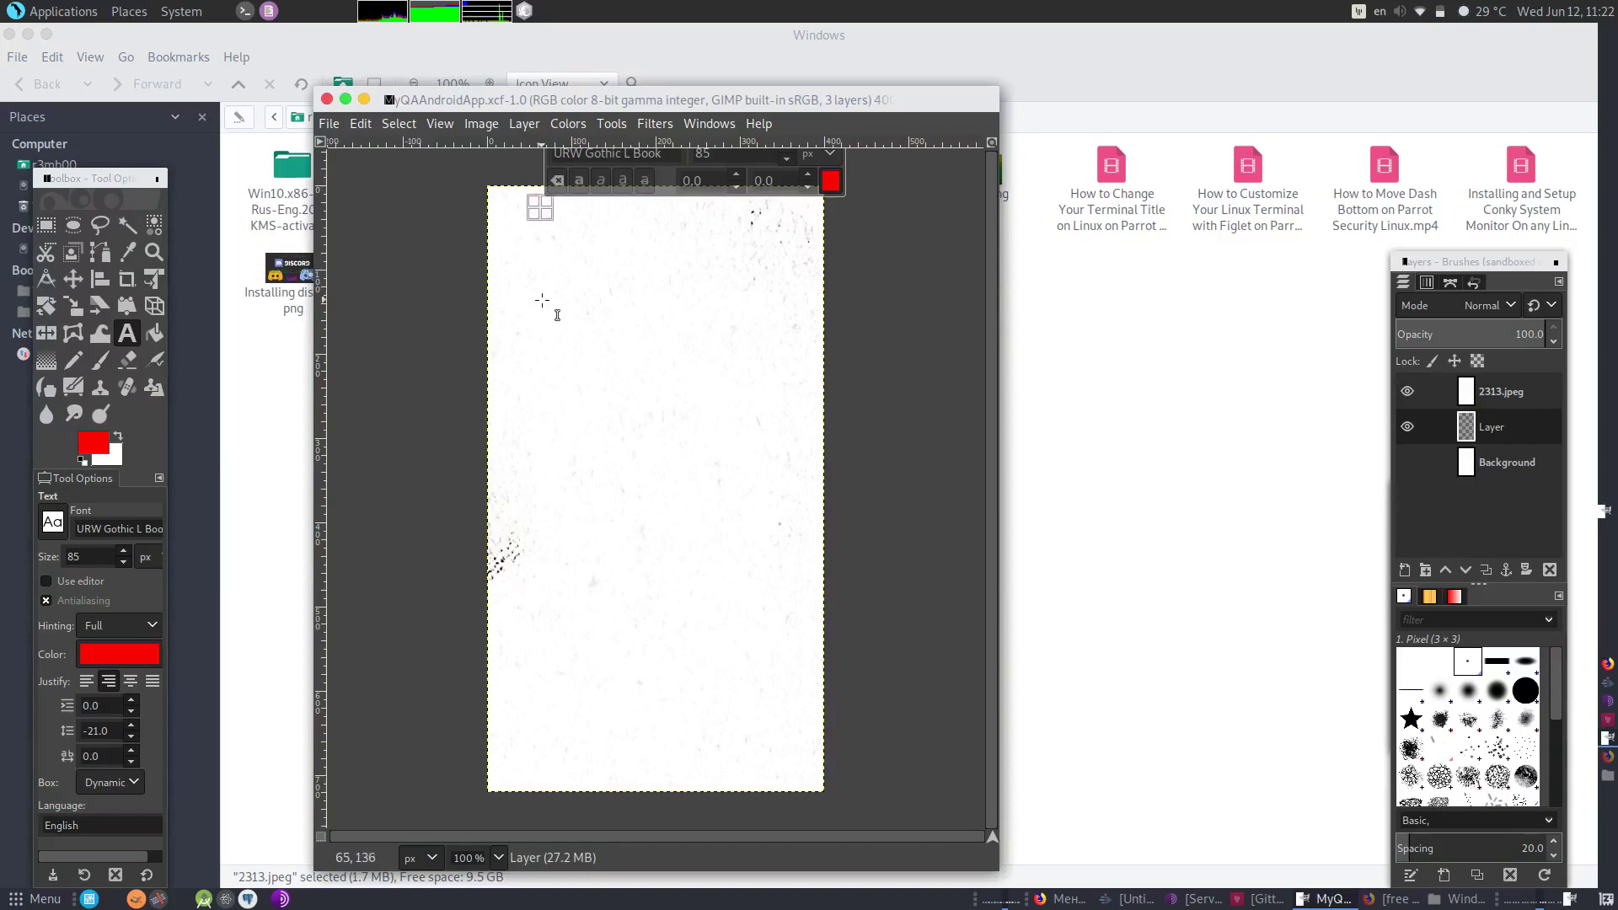
text(Parrot)
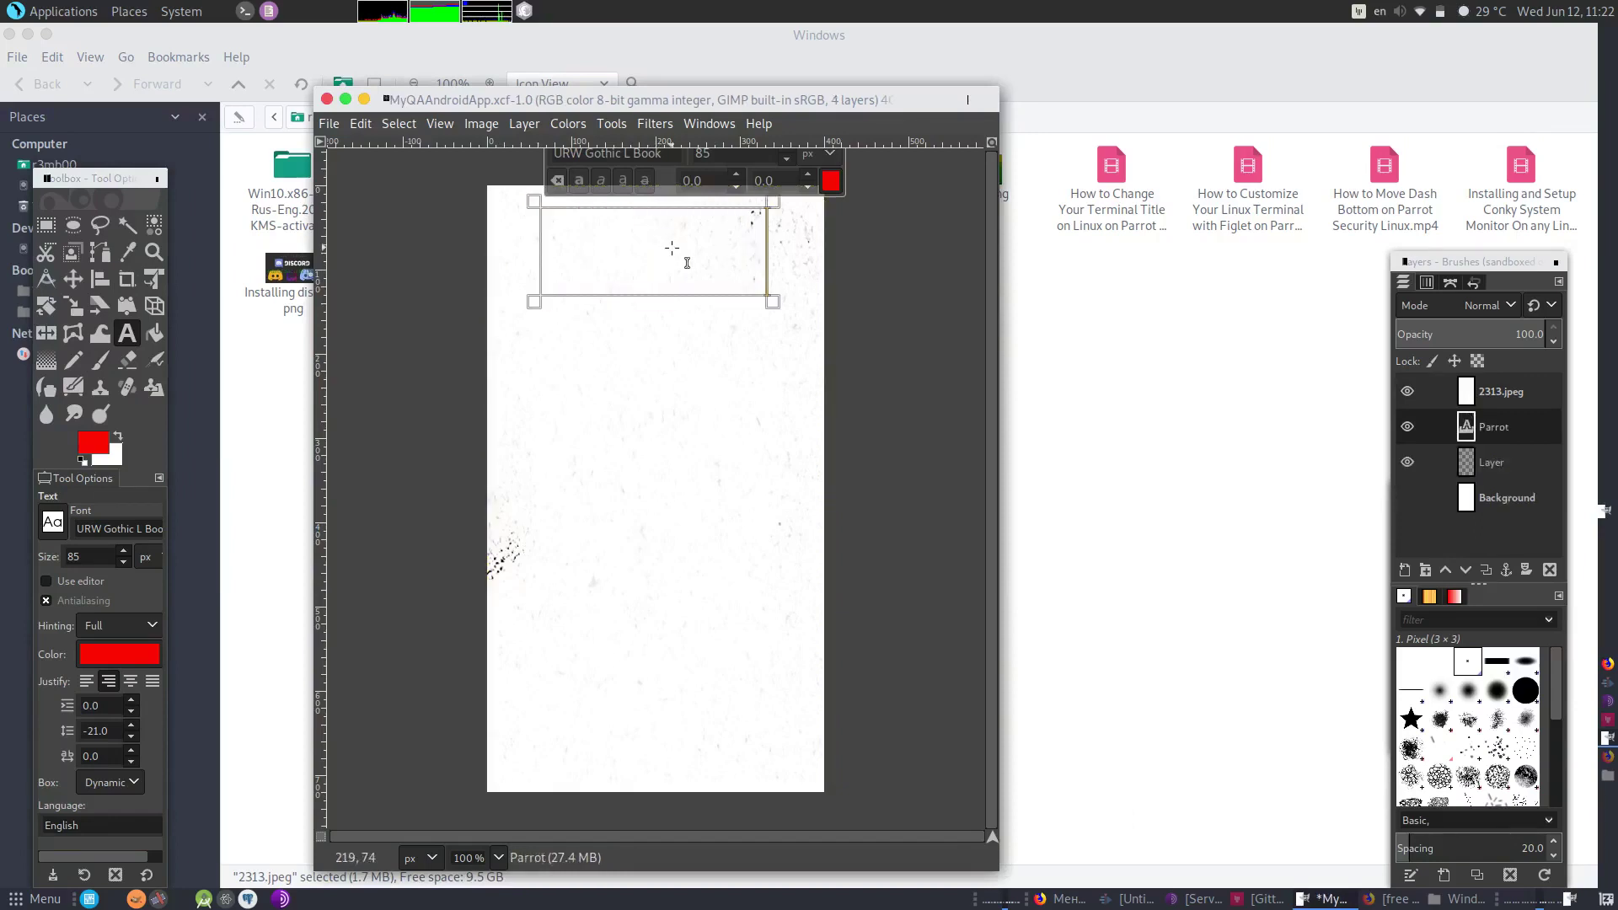
click(345, 100)
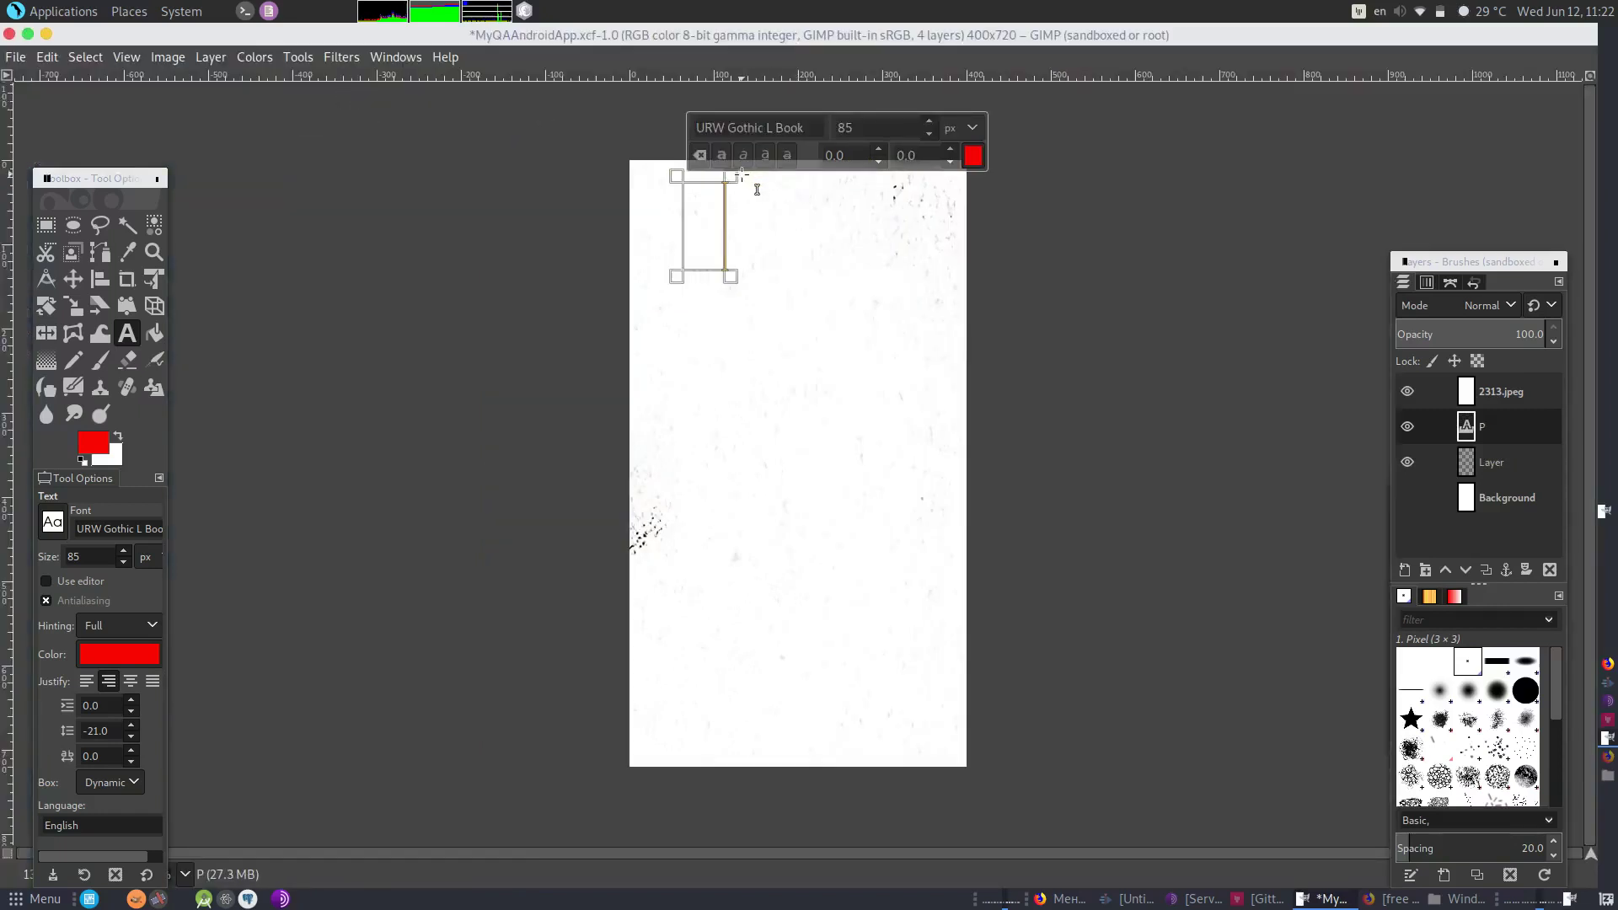
key(ctrl+z)
- Set the foreground colour to black and place a new text box near the image middle
click(94, 458)
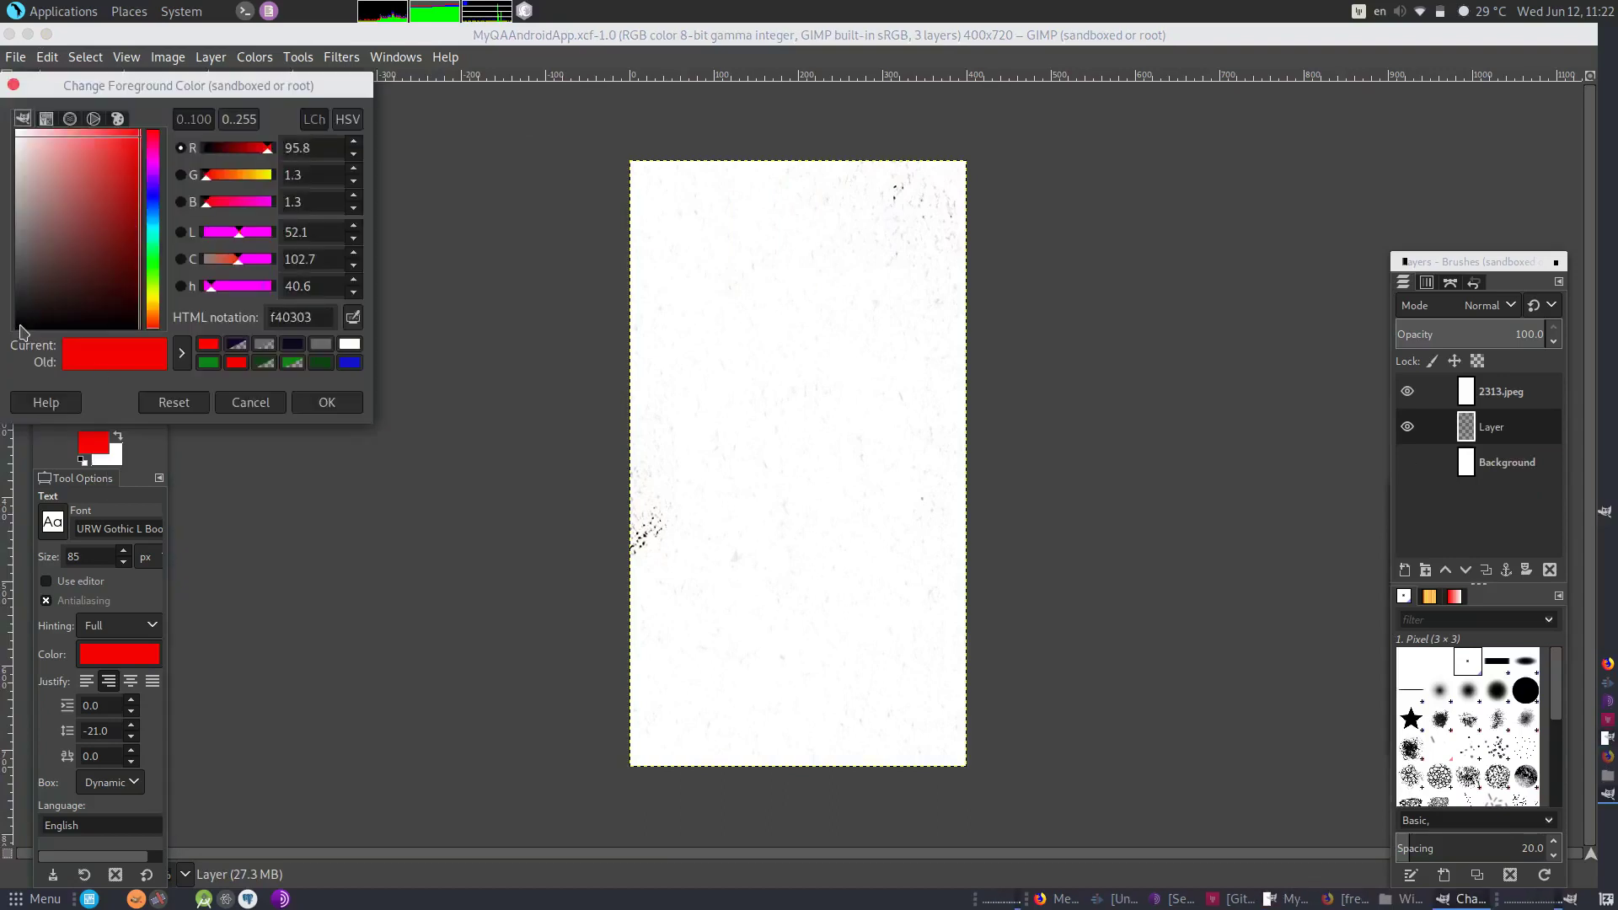
click(22, 330)
click(327, 402)
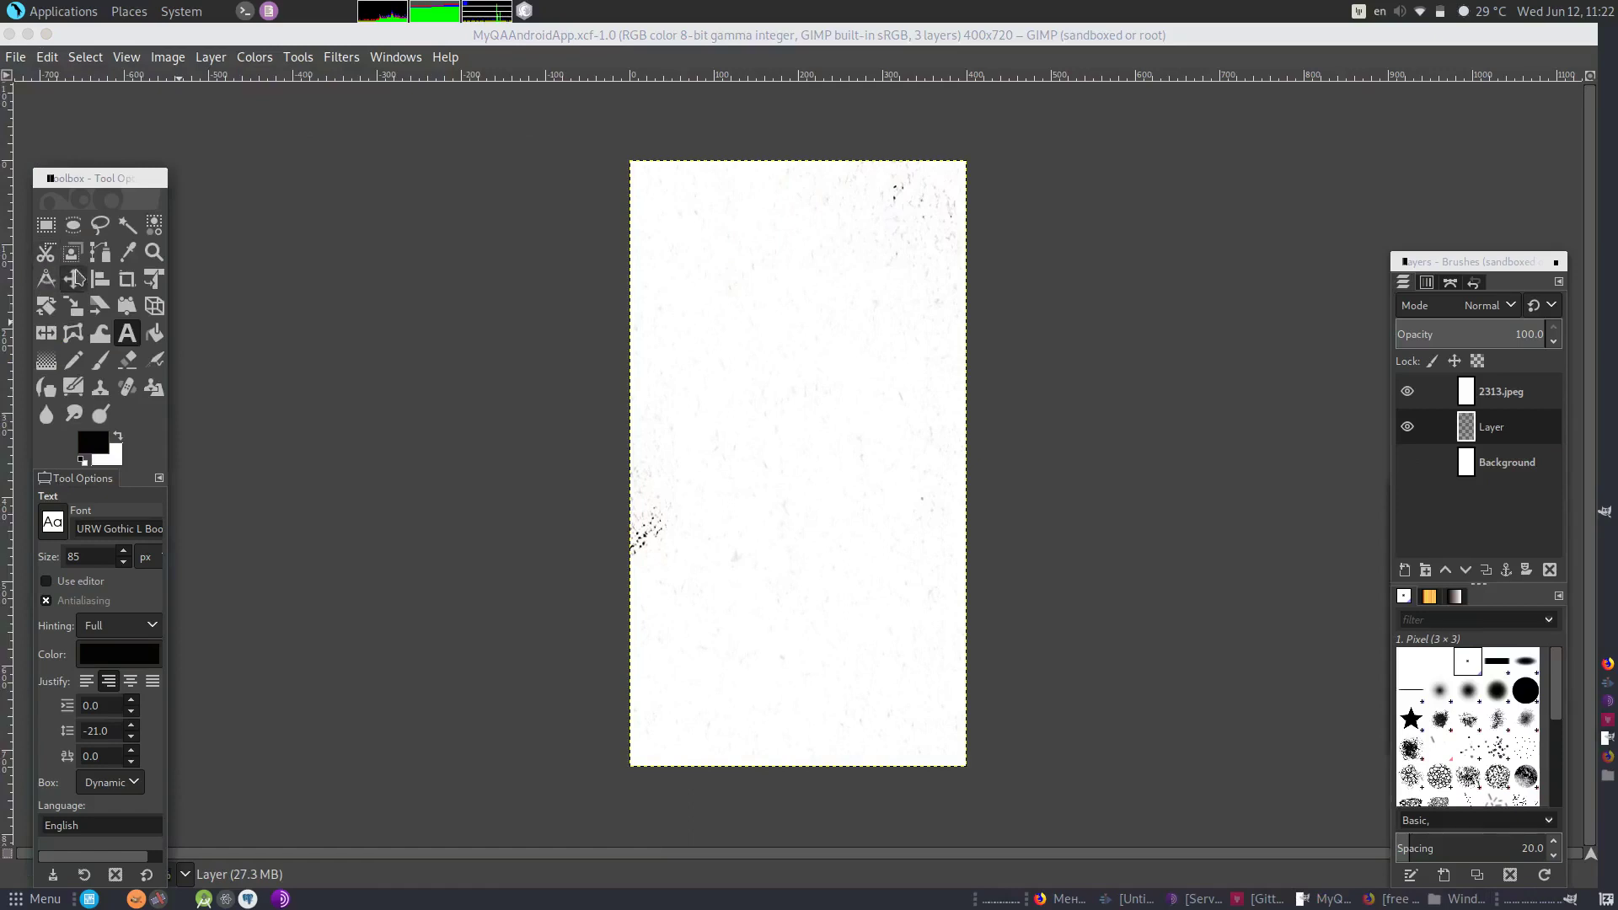
click(691, 426)
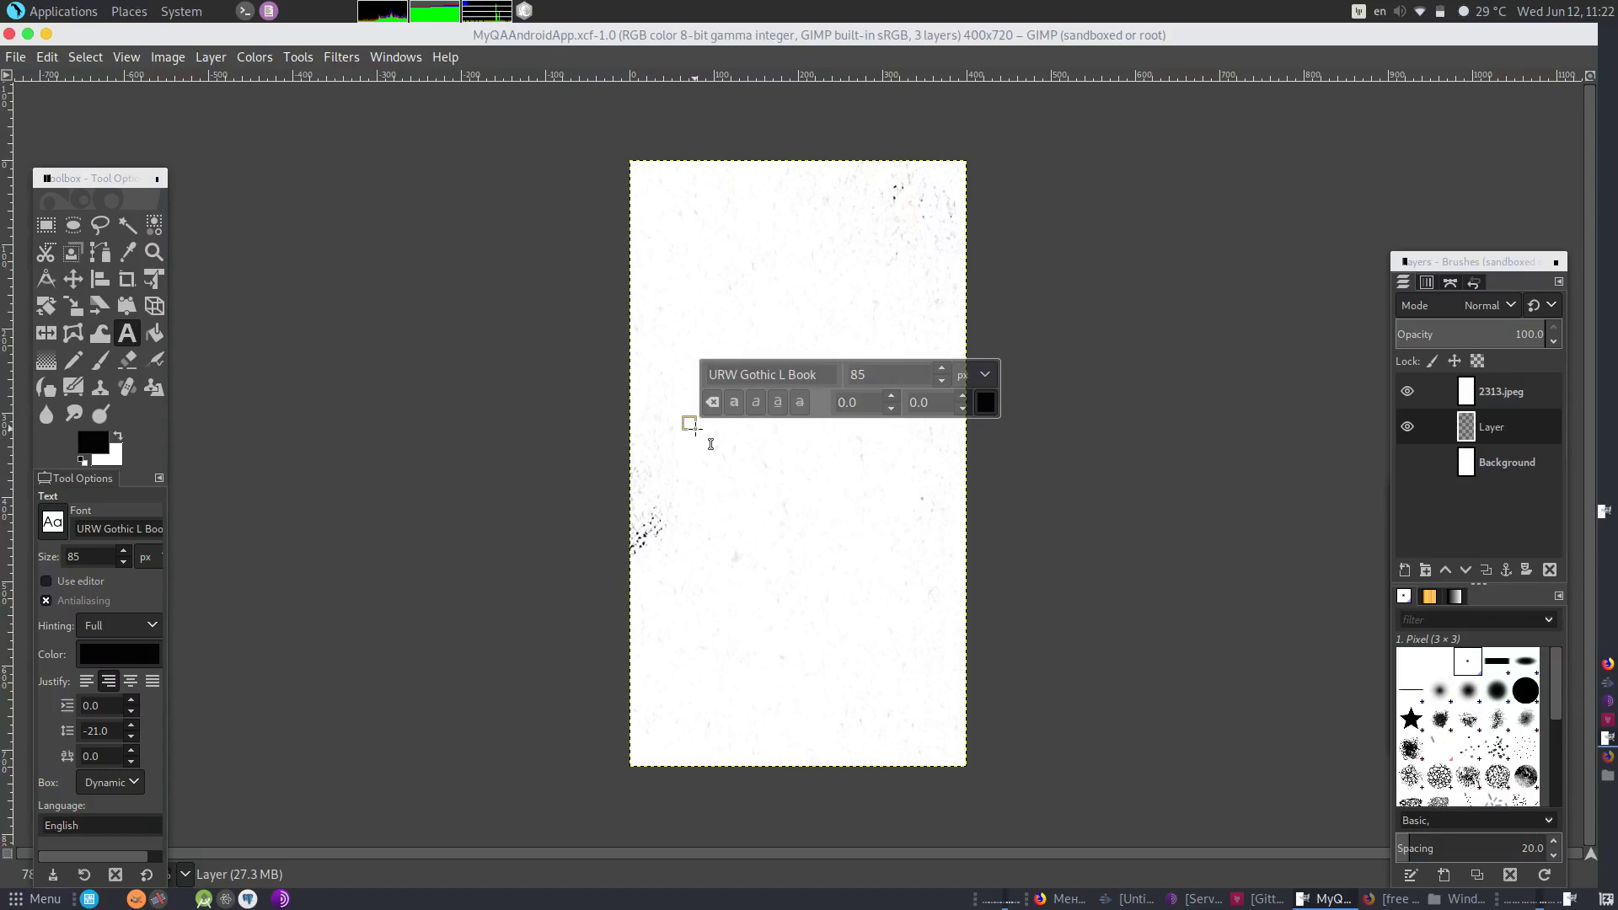
- Type 'Pa', make it near-black at 120 px, and raise its layer above 2313.jpeg
text(Pa)
key(ctrl+a)
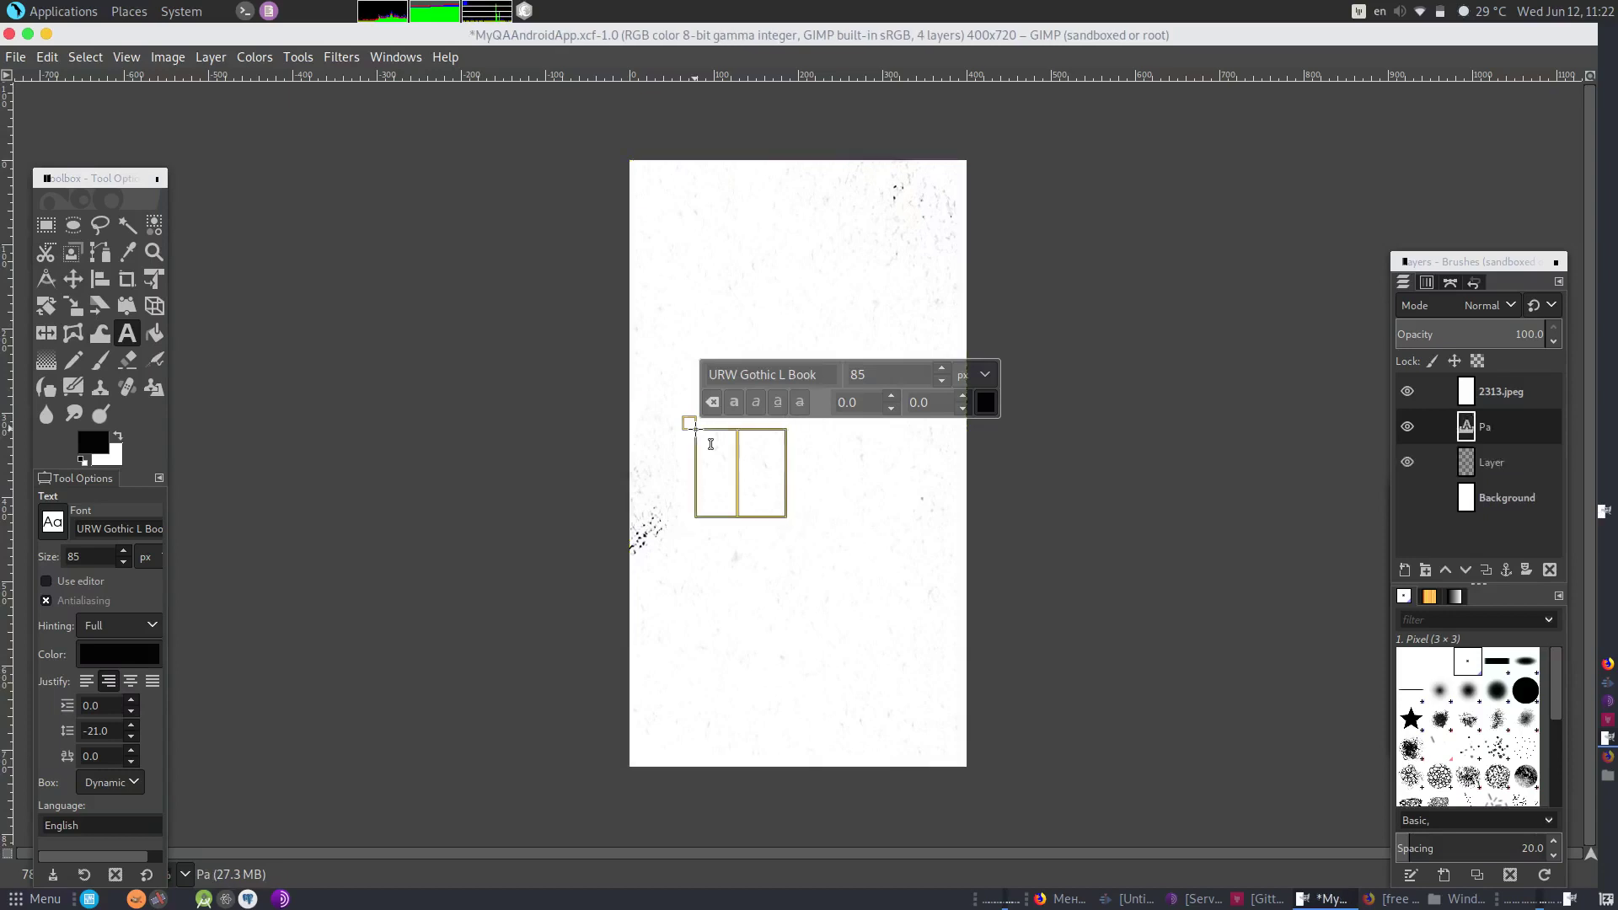
click(985, 402)
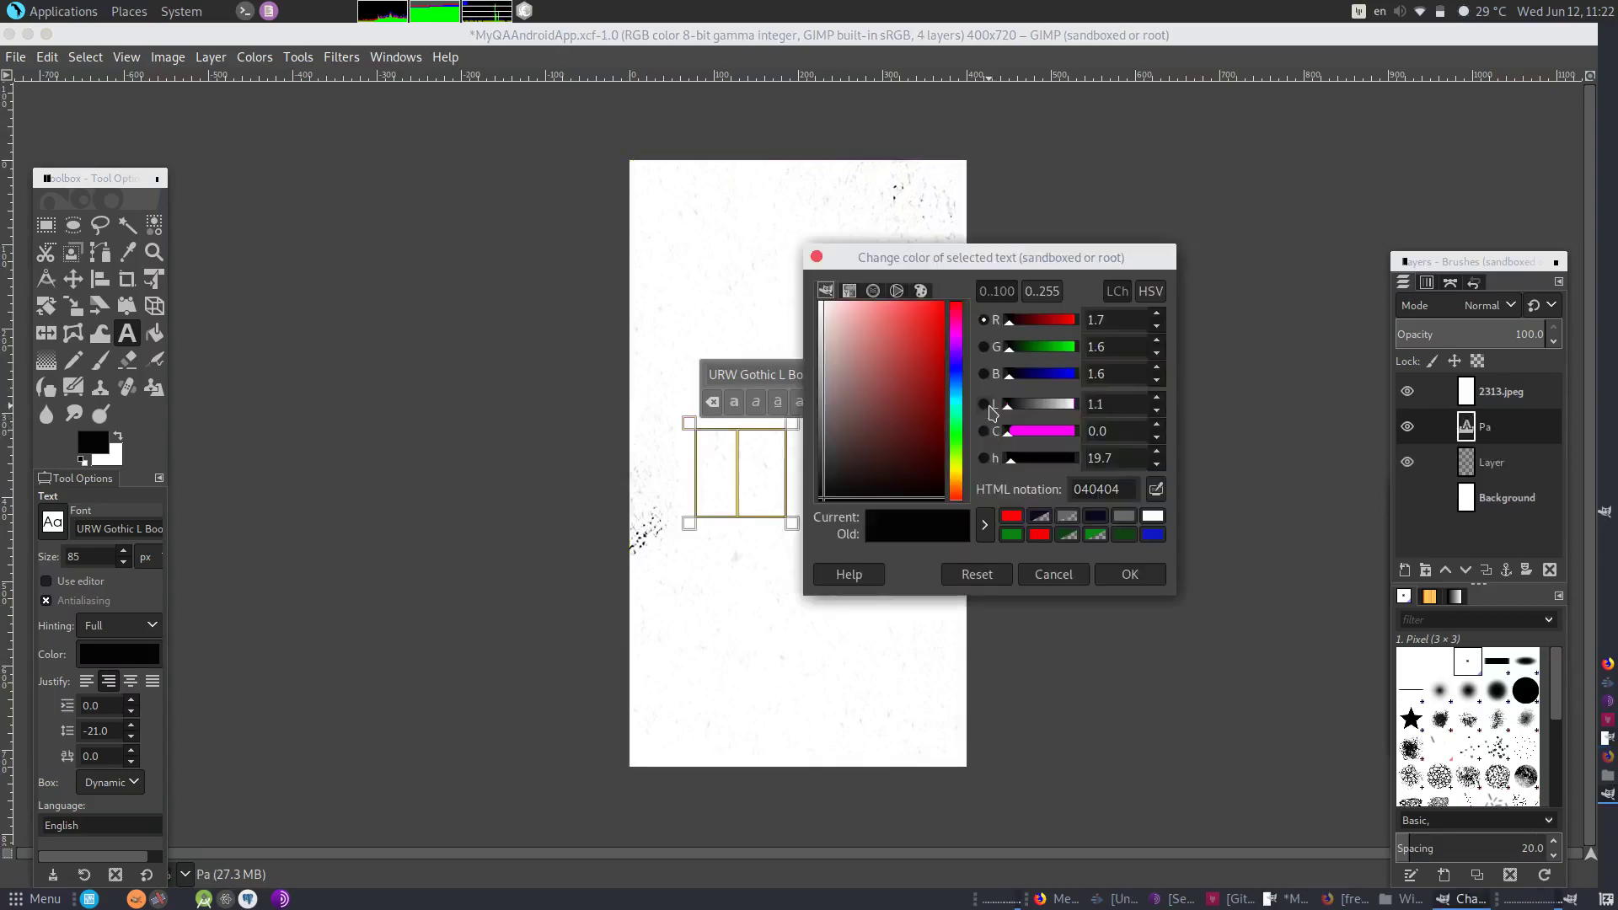
click(829, 498)
click(1130, 575)
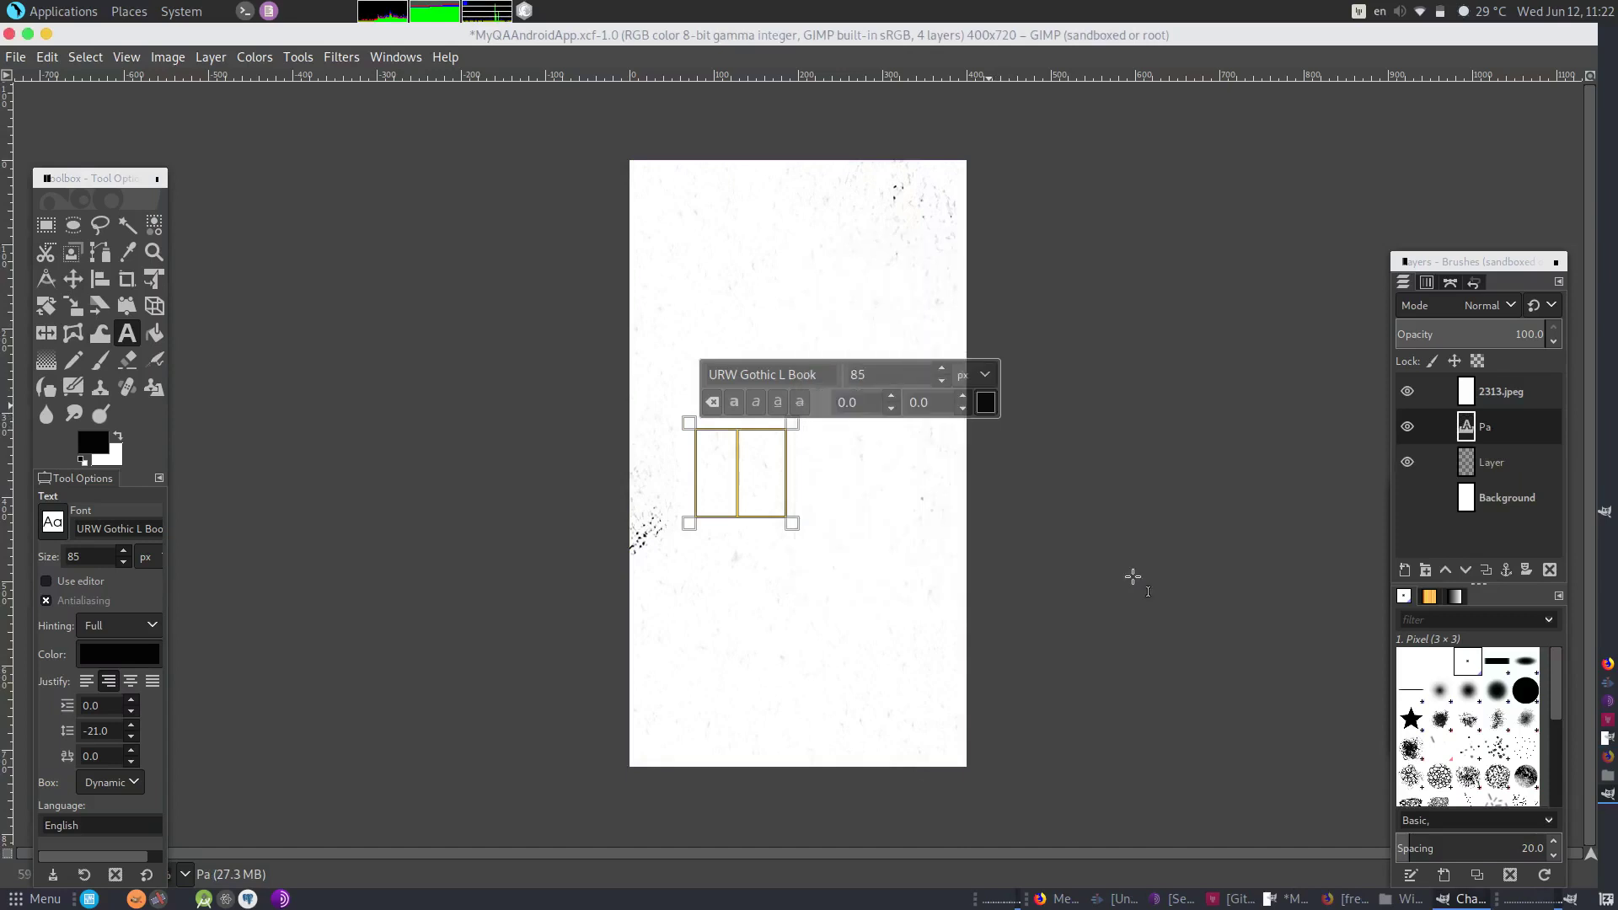
drag(917, 376, 830, 382)
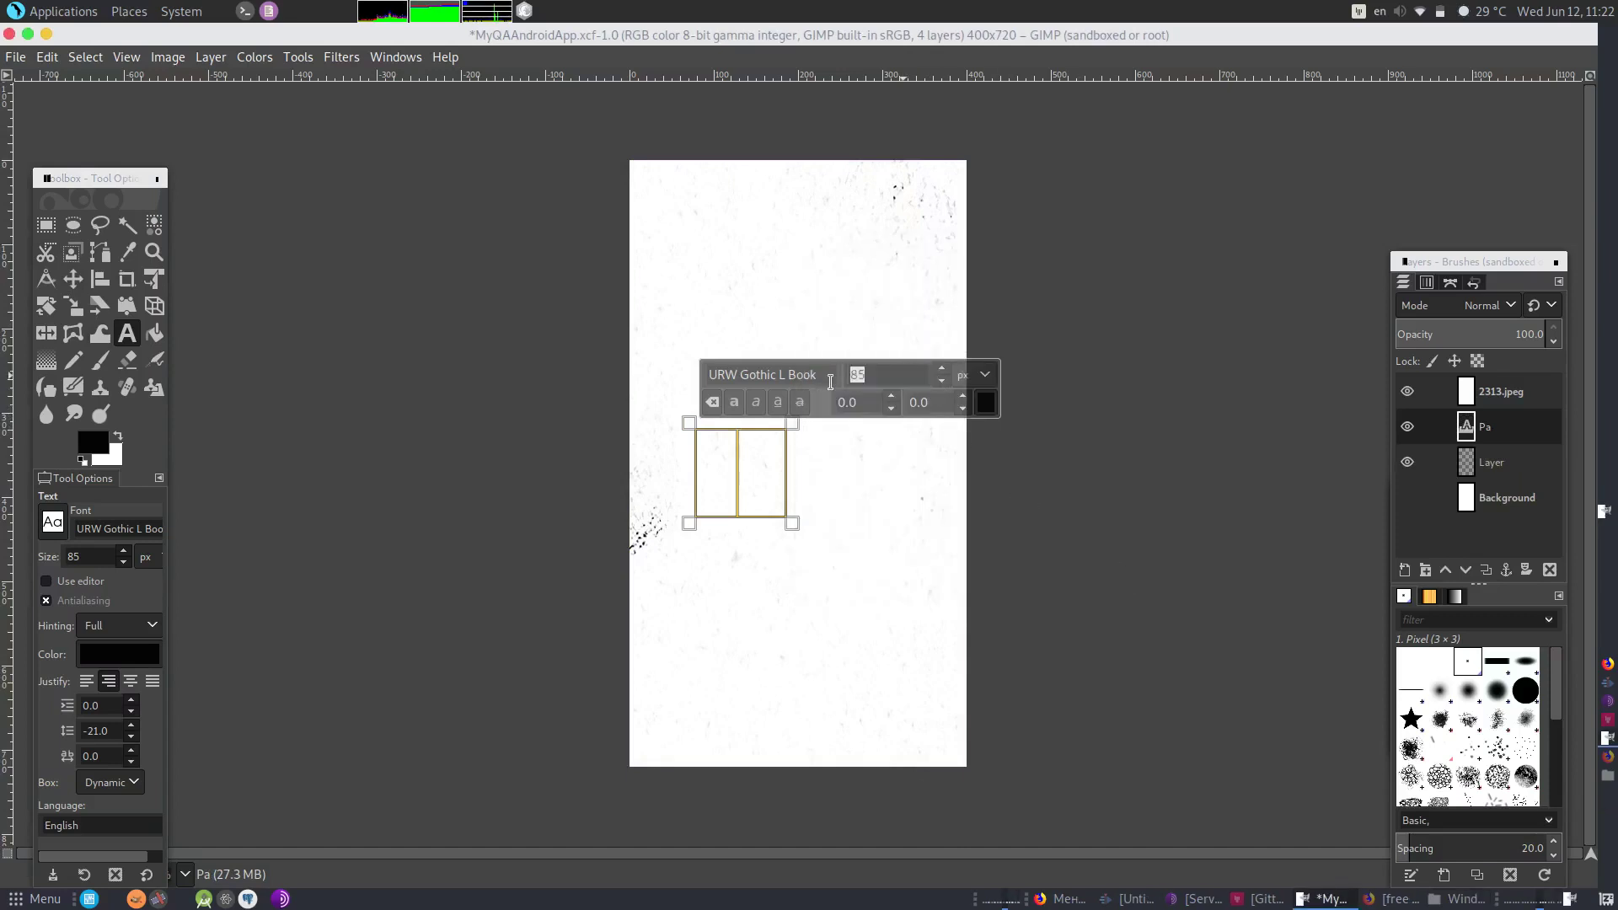
text(120)
key(Return)
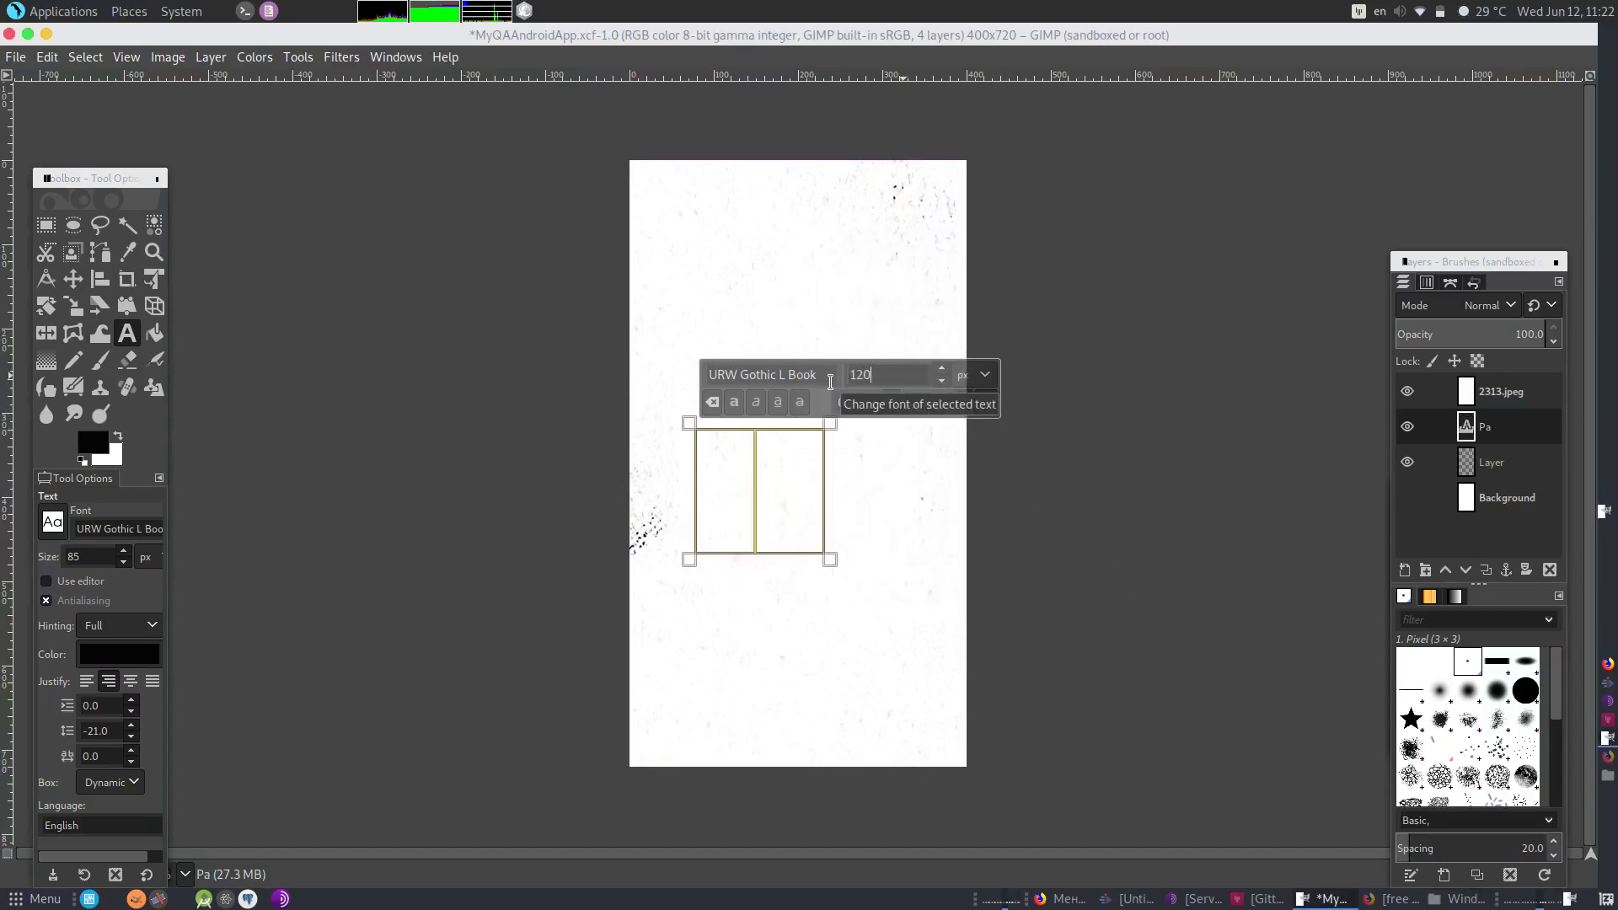
drag(1497, 433, 1508, 388)
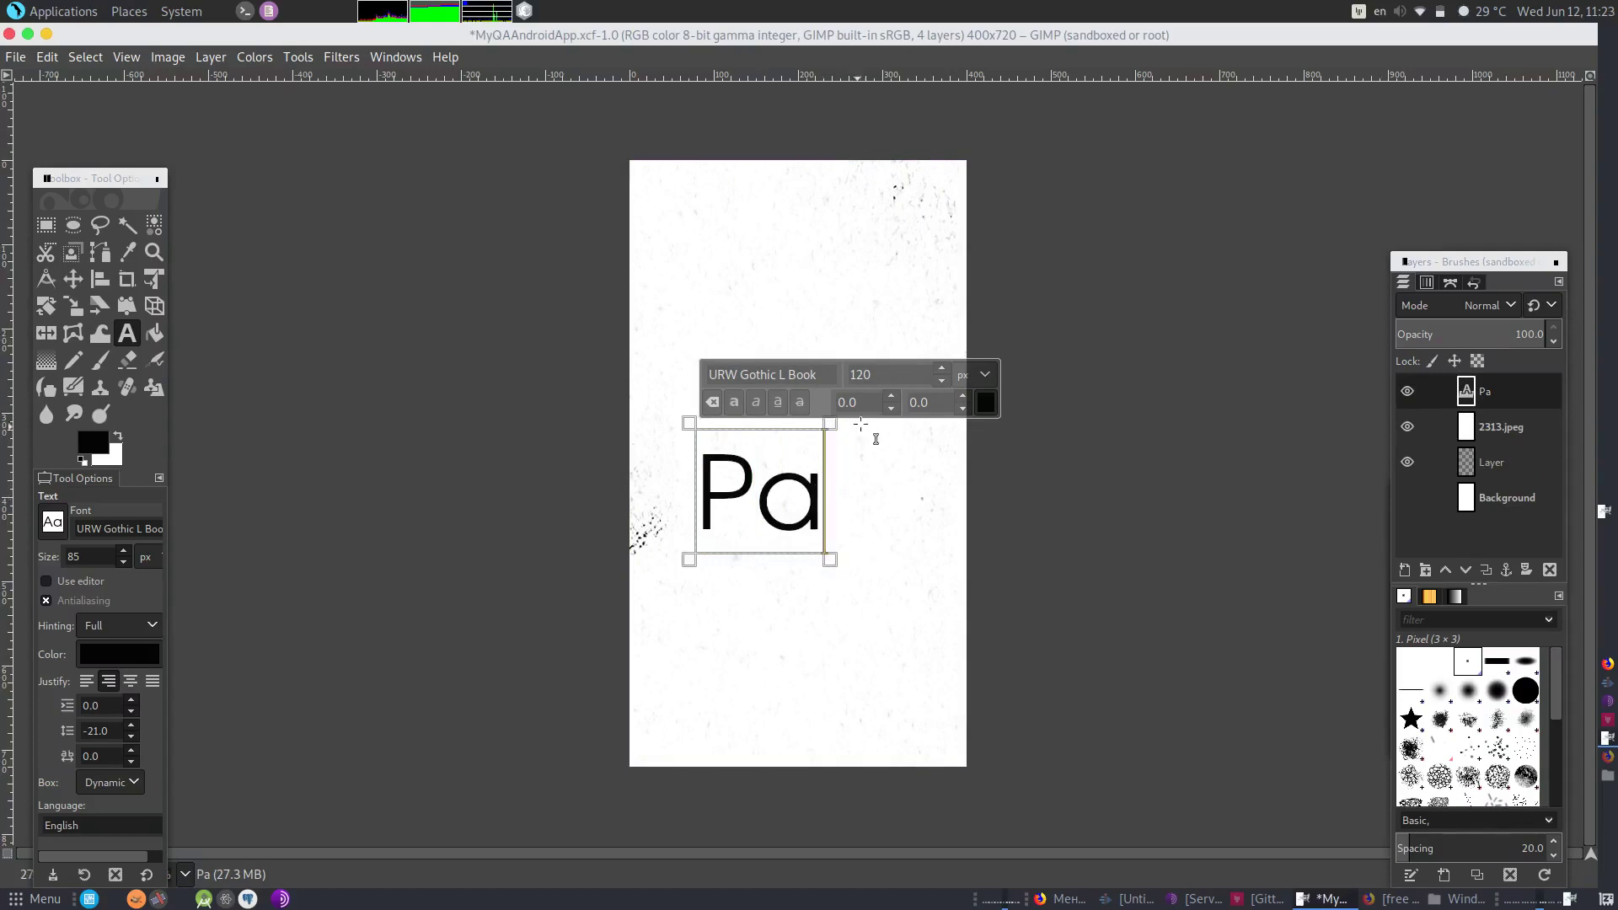
- Resize the text to 70 px, extend it to 'Parrot Security', then erase it
drag(877, 374, 846, 377)
text(70)
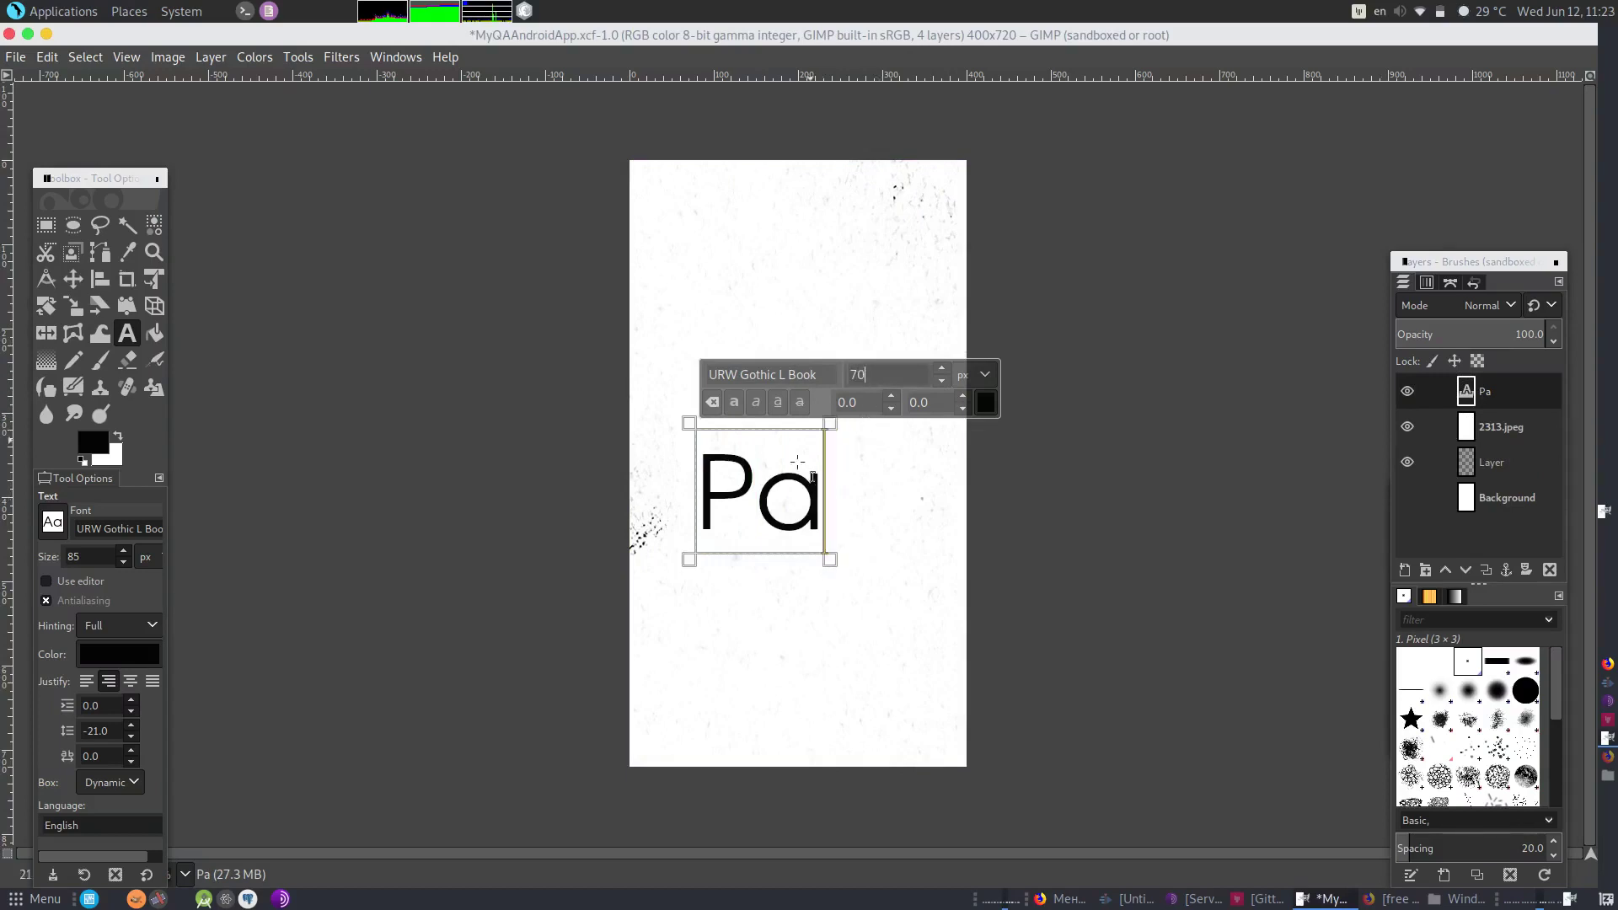
click(807, 506)
drag(885, 375, 824, 375)
text(70)
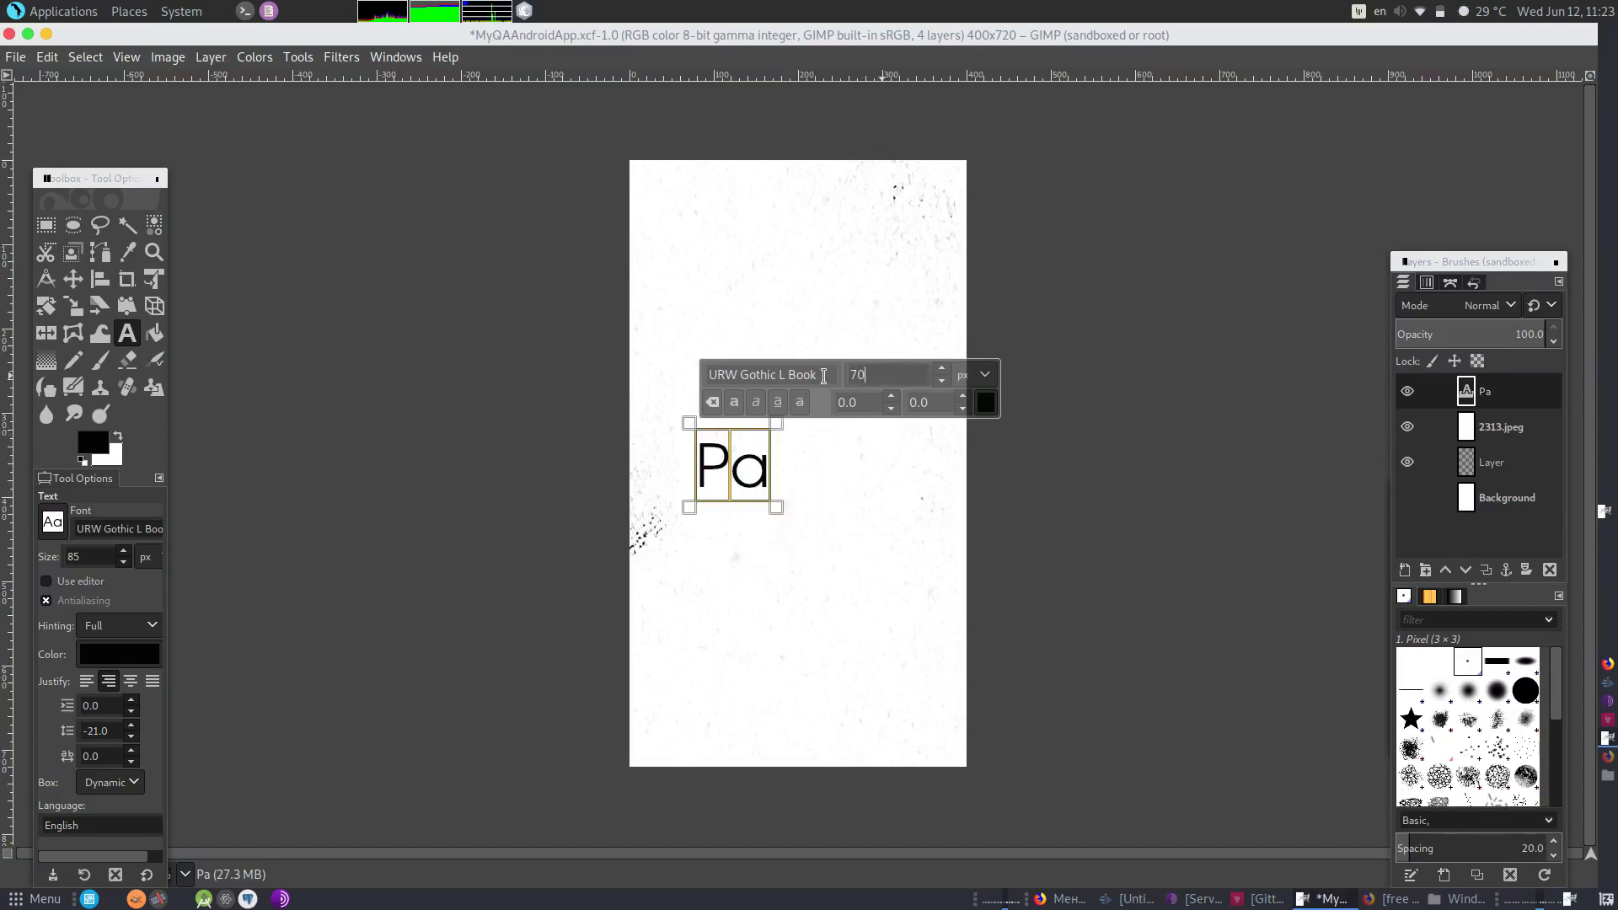
key(Return)
text(rrot)
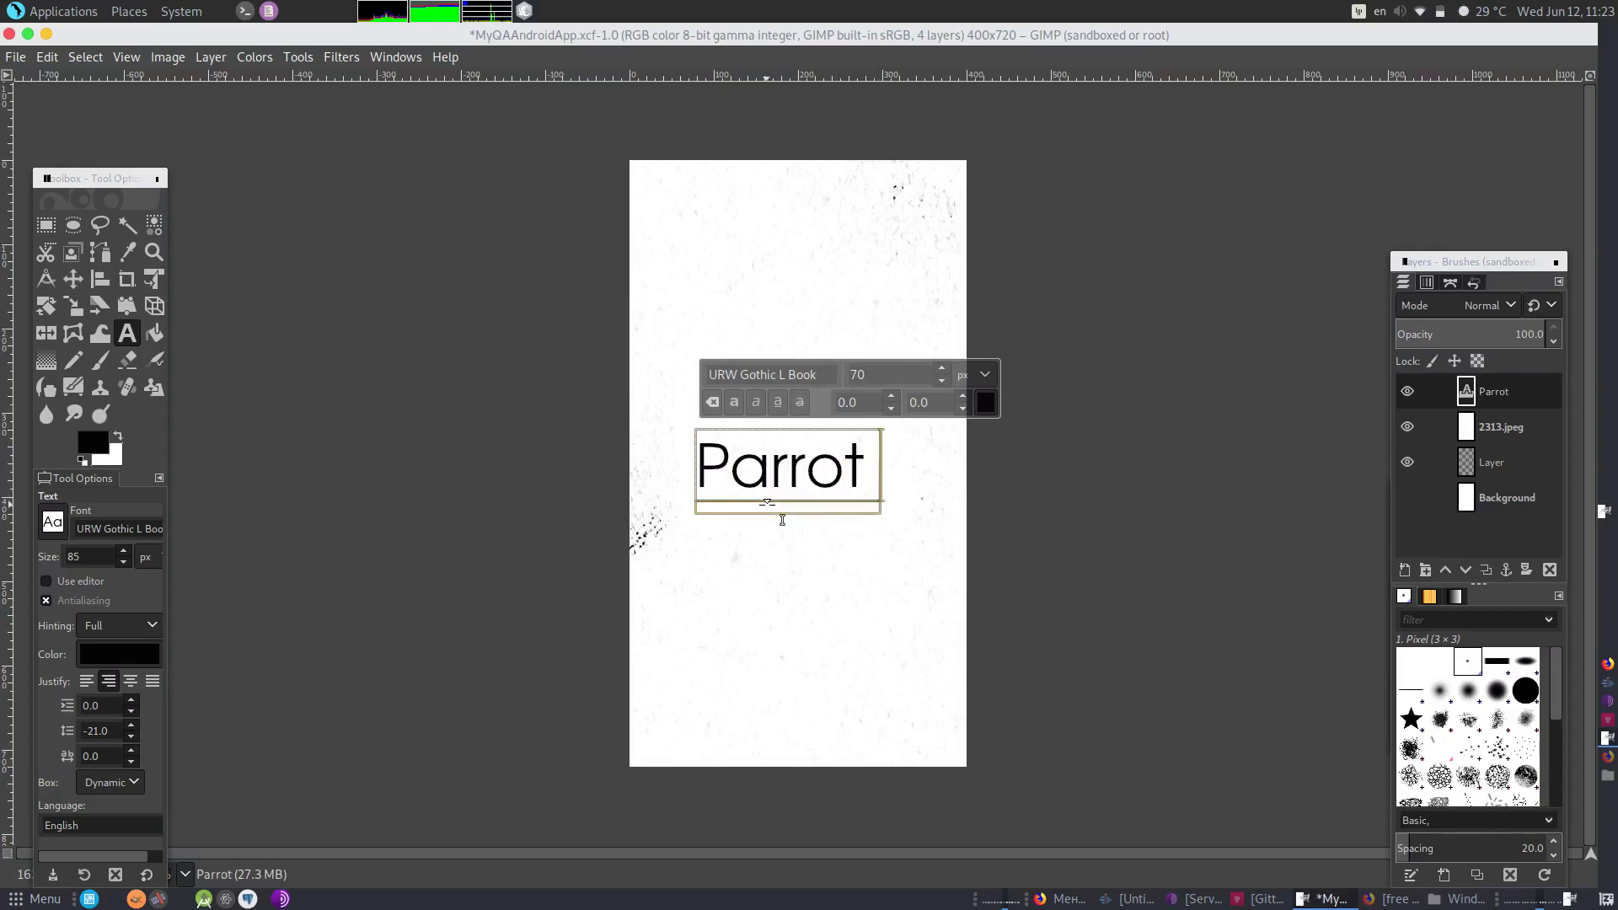
text( Security)
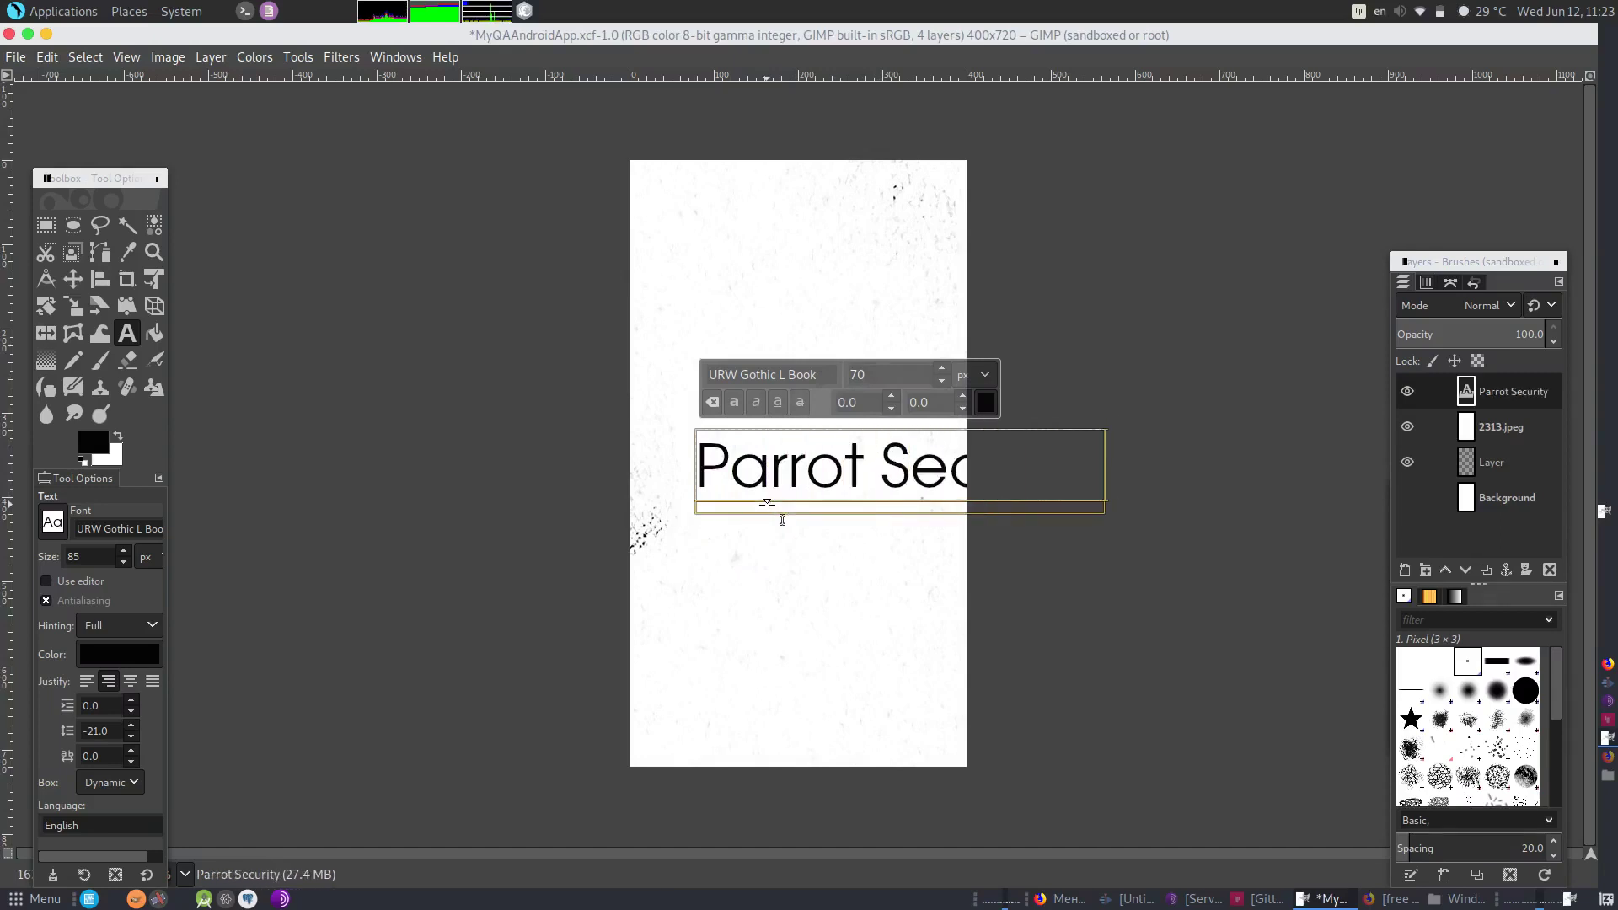
key(BackSpace)
key(BackSpace)
key(BackSpace)
key(BackSpace)
key(BackSpace)
key(BackSpace)
key(BackSpace)
- Retype the title as 'Qality Assurance', broken onto two lines after 'Qality'
text(Qa)
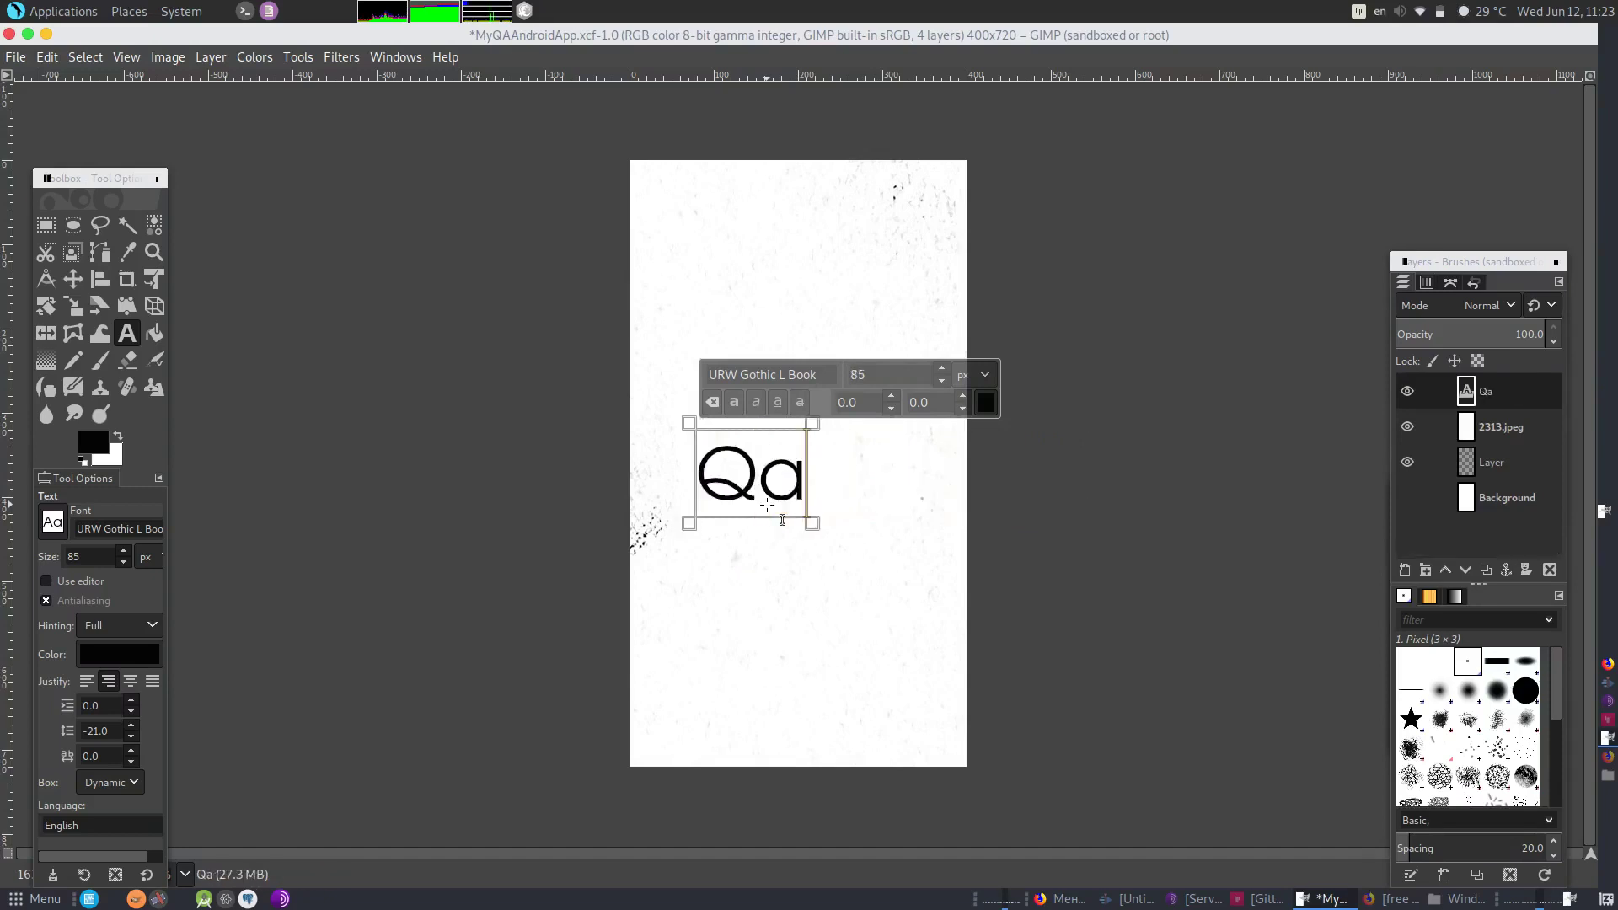
key(BackSpace)
key(BackSpace)
text(Q)
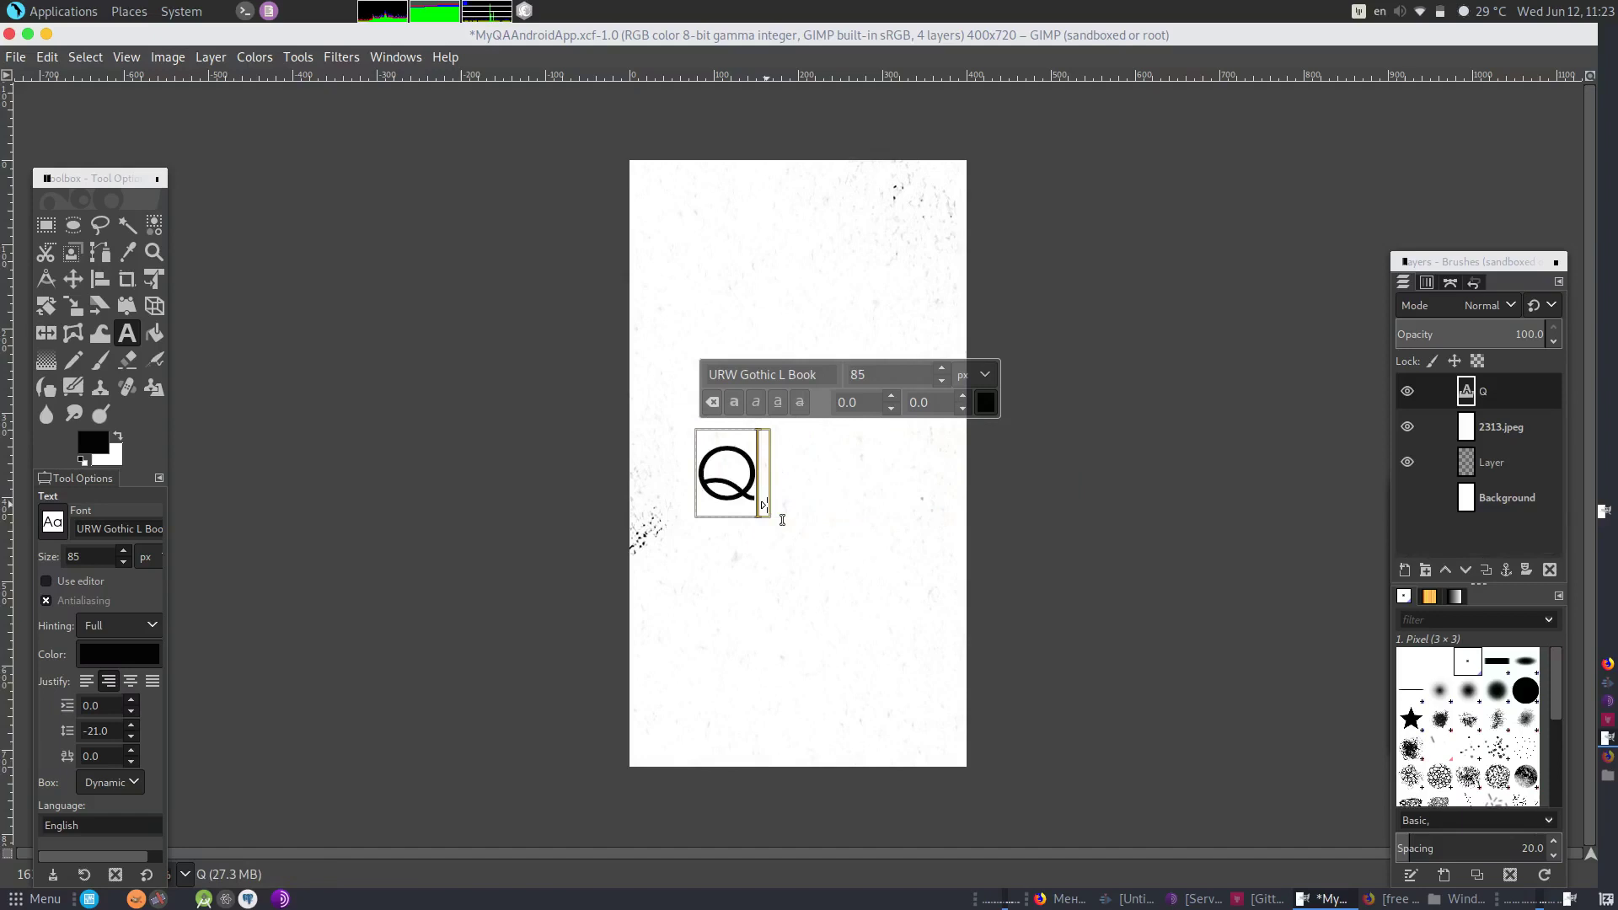
text(ality Assurance)
key(Left)
key(Left)
key(Left)
key(Left)
key(Left)
key(Left)
key(Left)
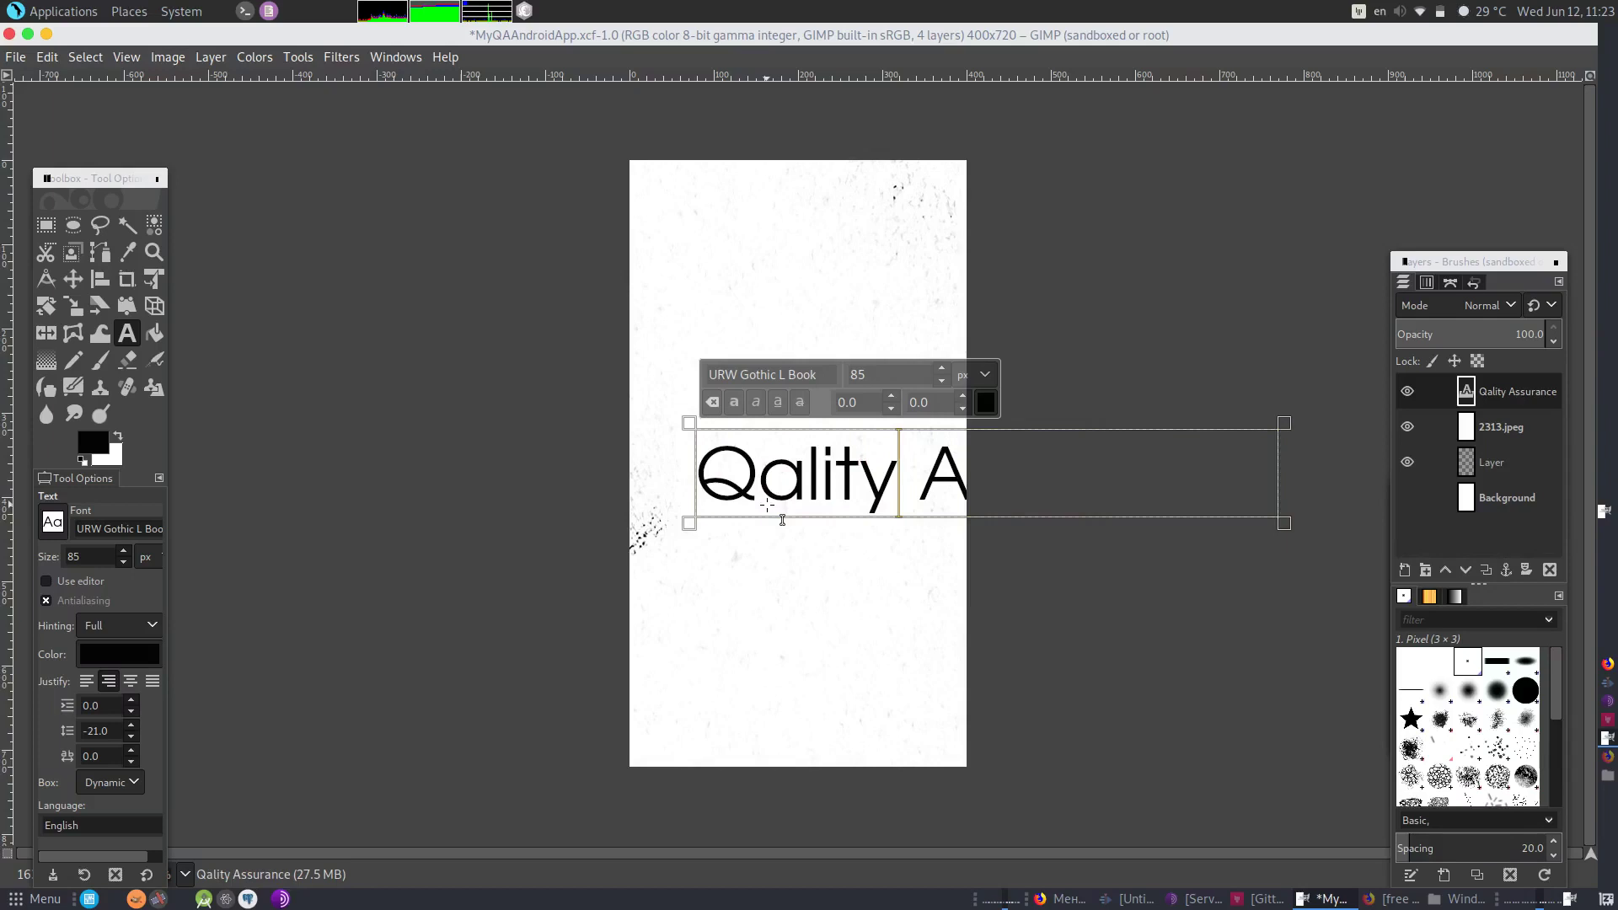
key(Return)
- Center both title lines and resize the title text to 50 px
key(ctrl+a)
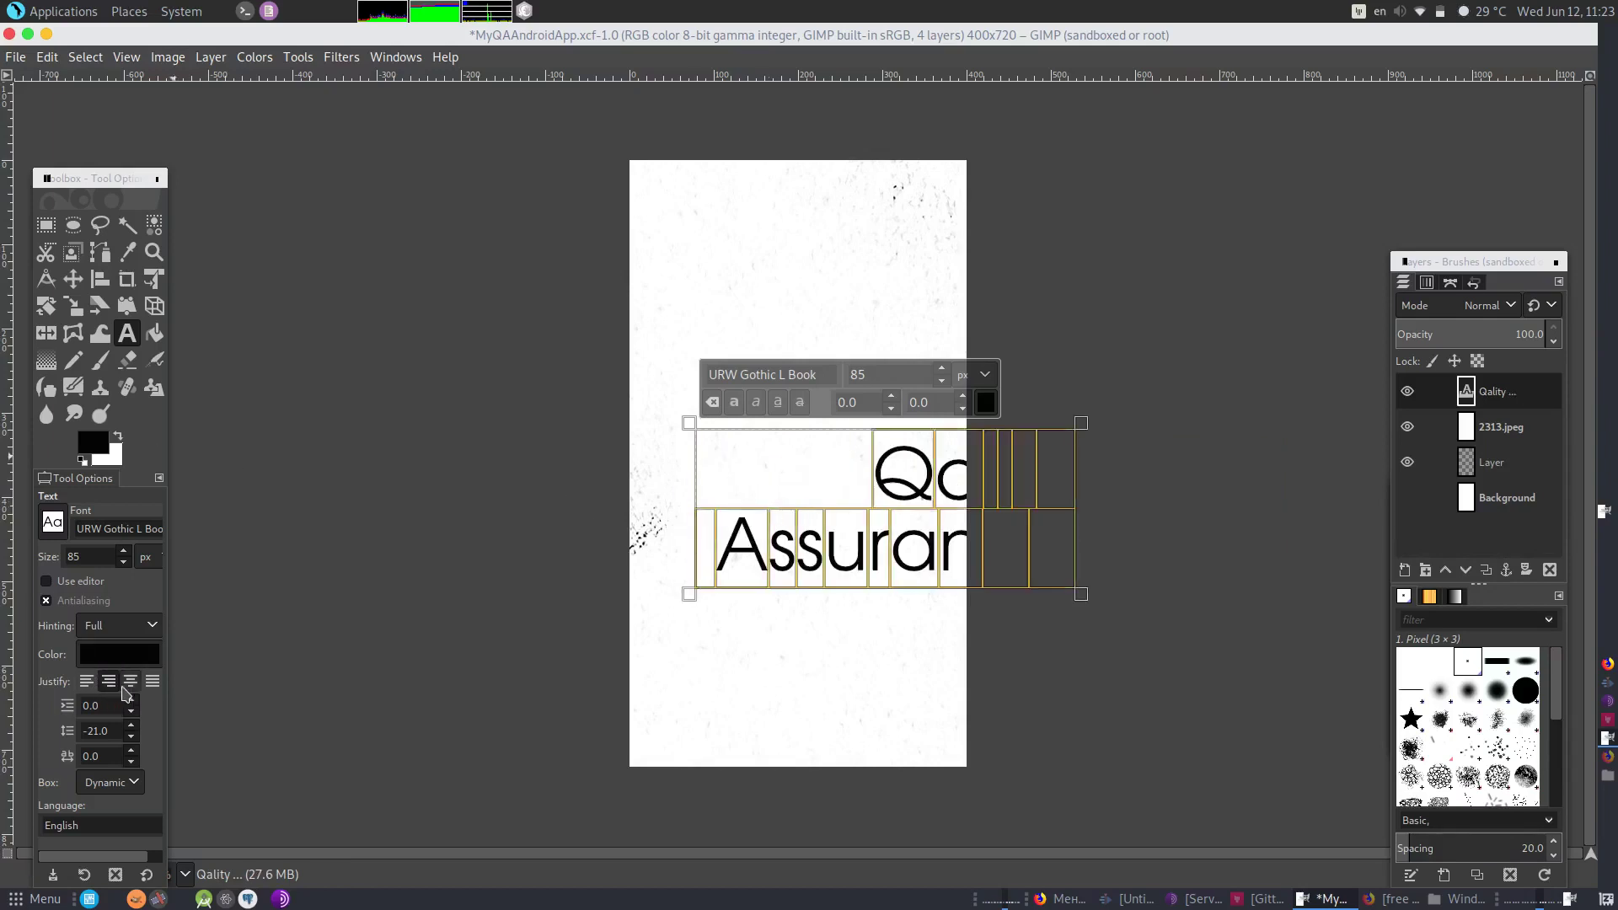
click(129, 682)
double_click(861, 376)
text(20)
key(Return)
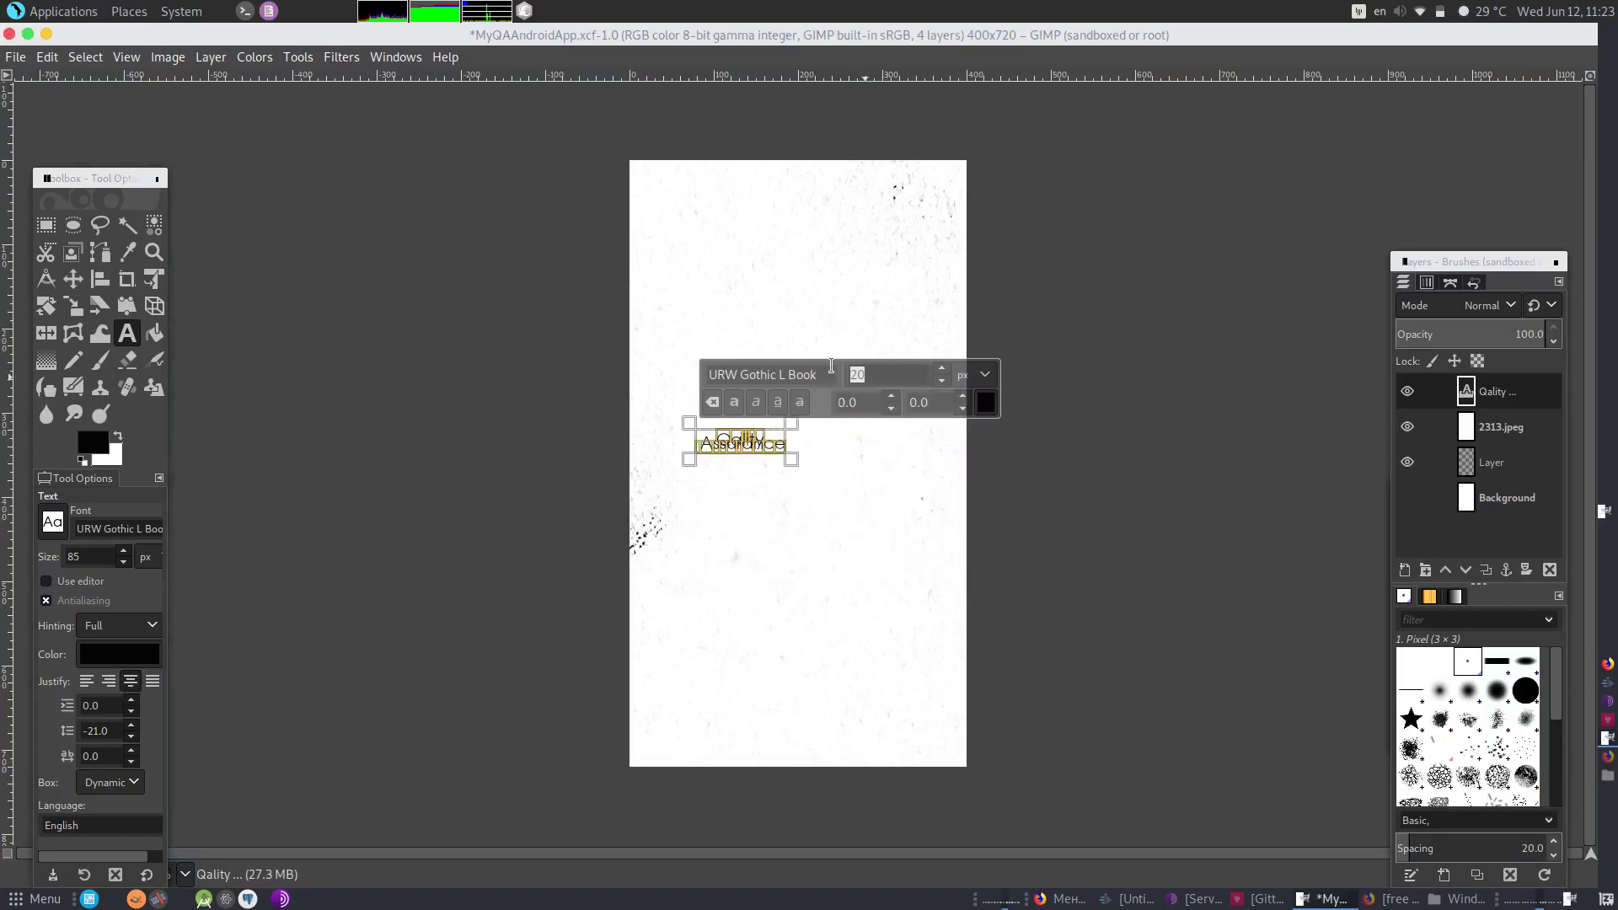
text(50)
key(Return)
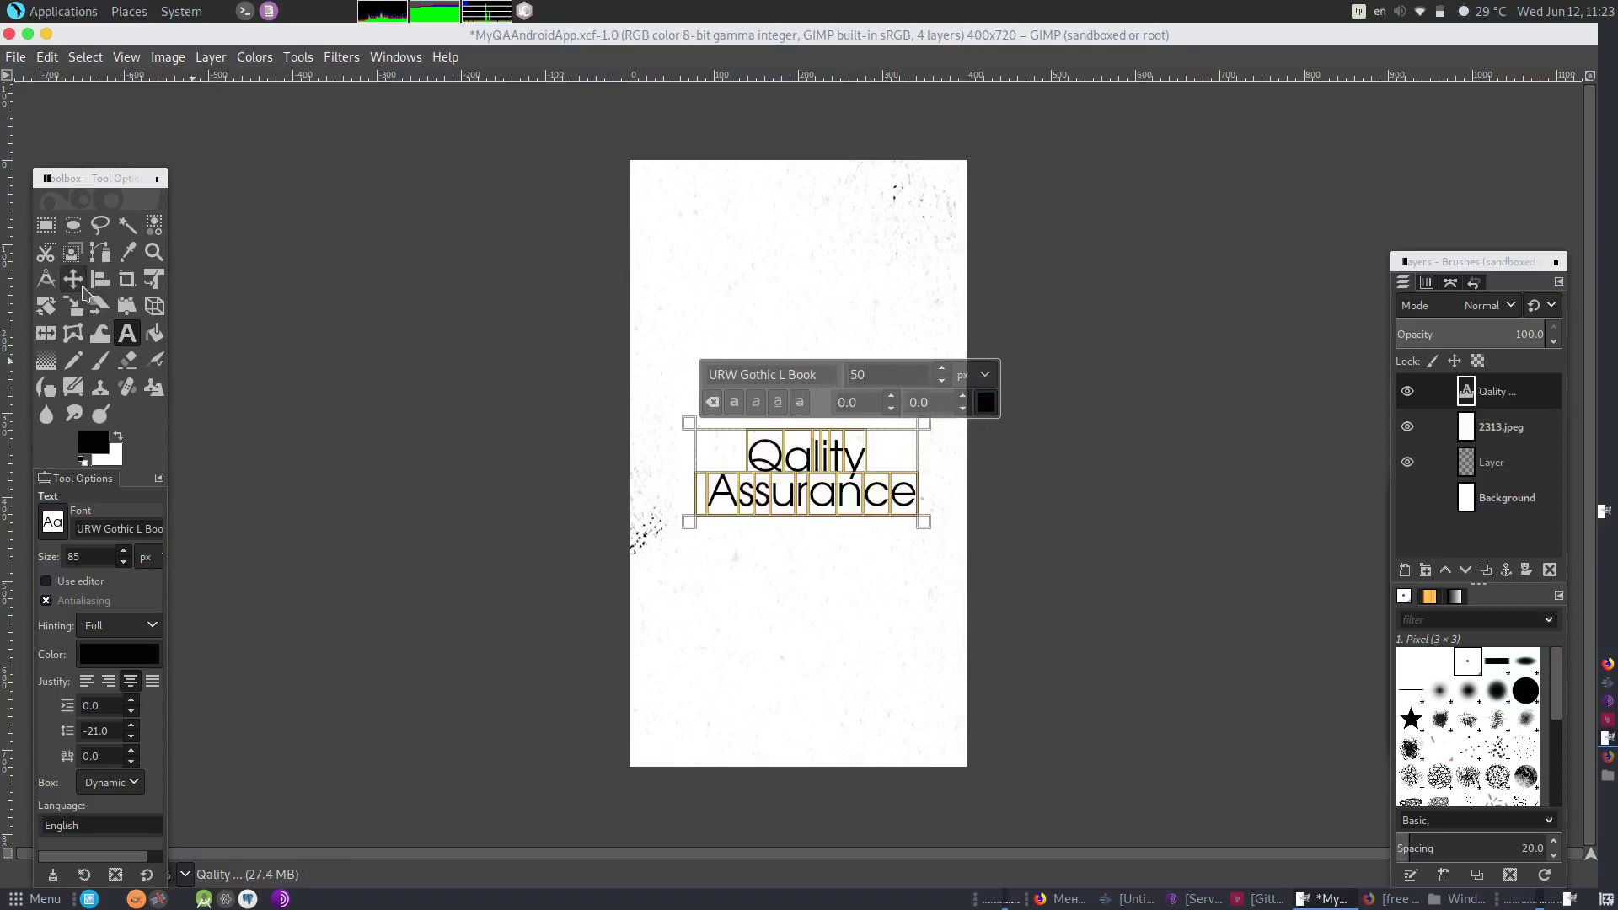
click(75, 280)
- Make the title text layer active and drag it up to the canvas's top edge
click(821, 496)
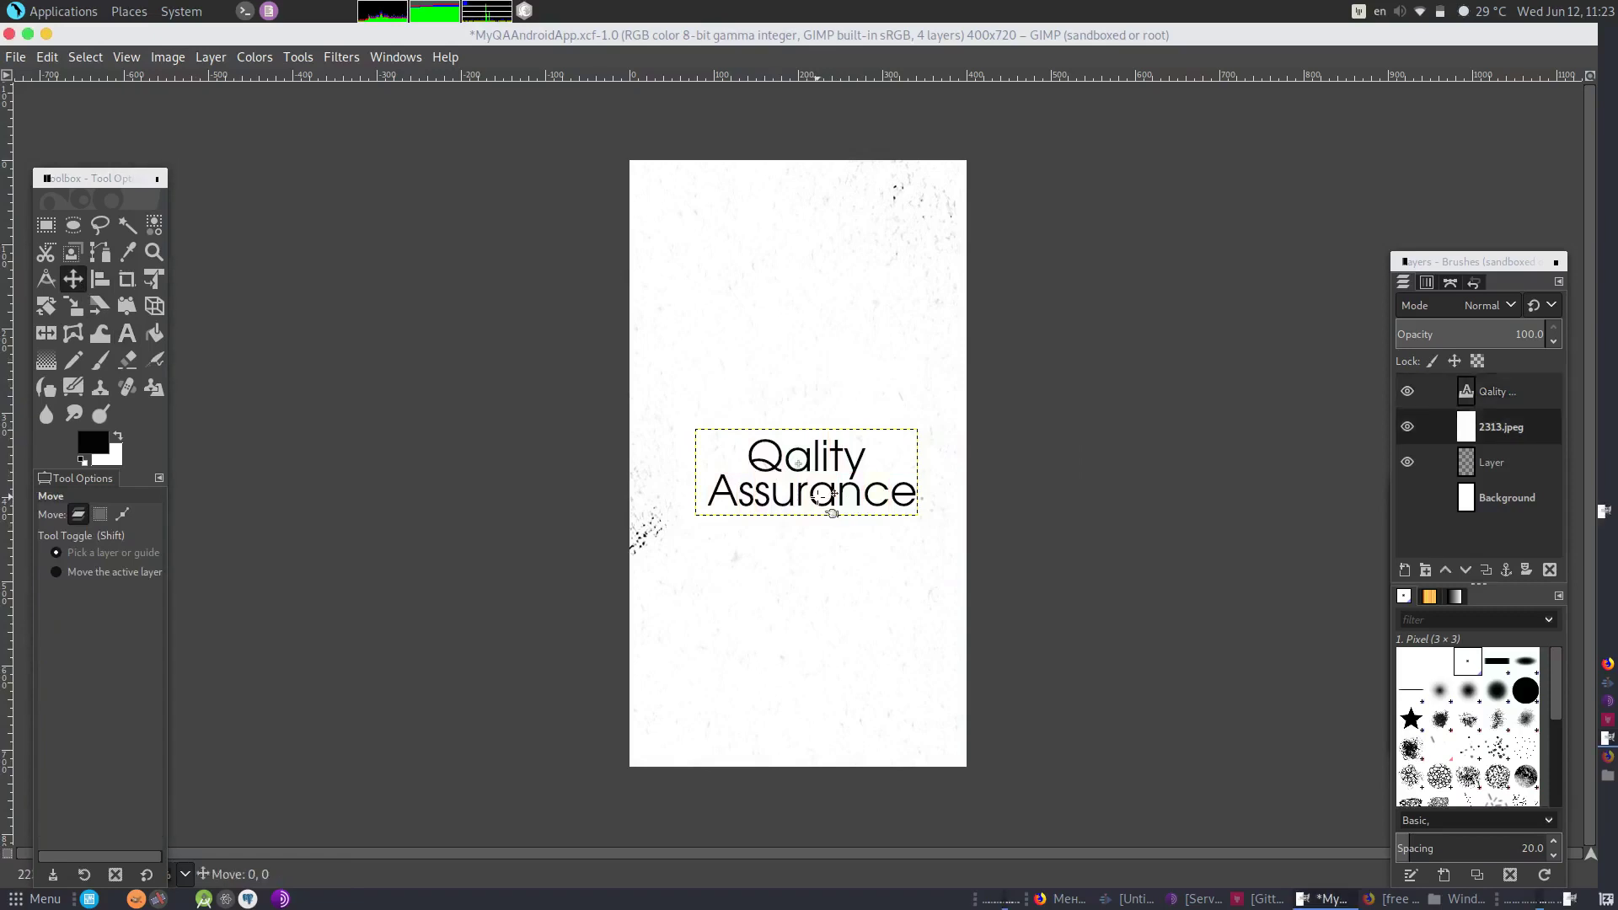
key(Page_Up)
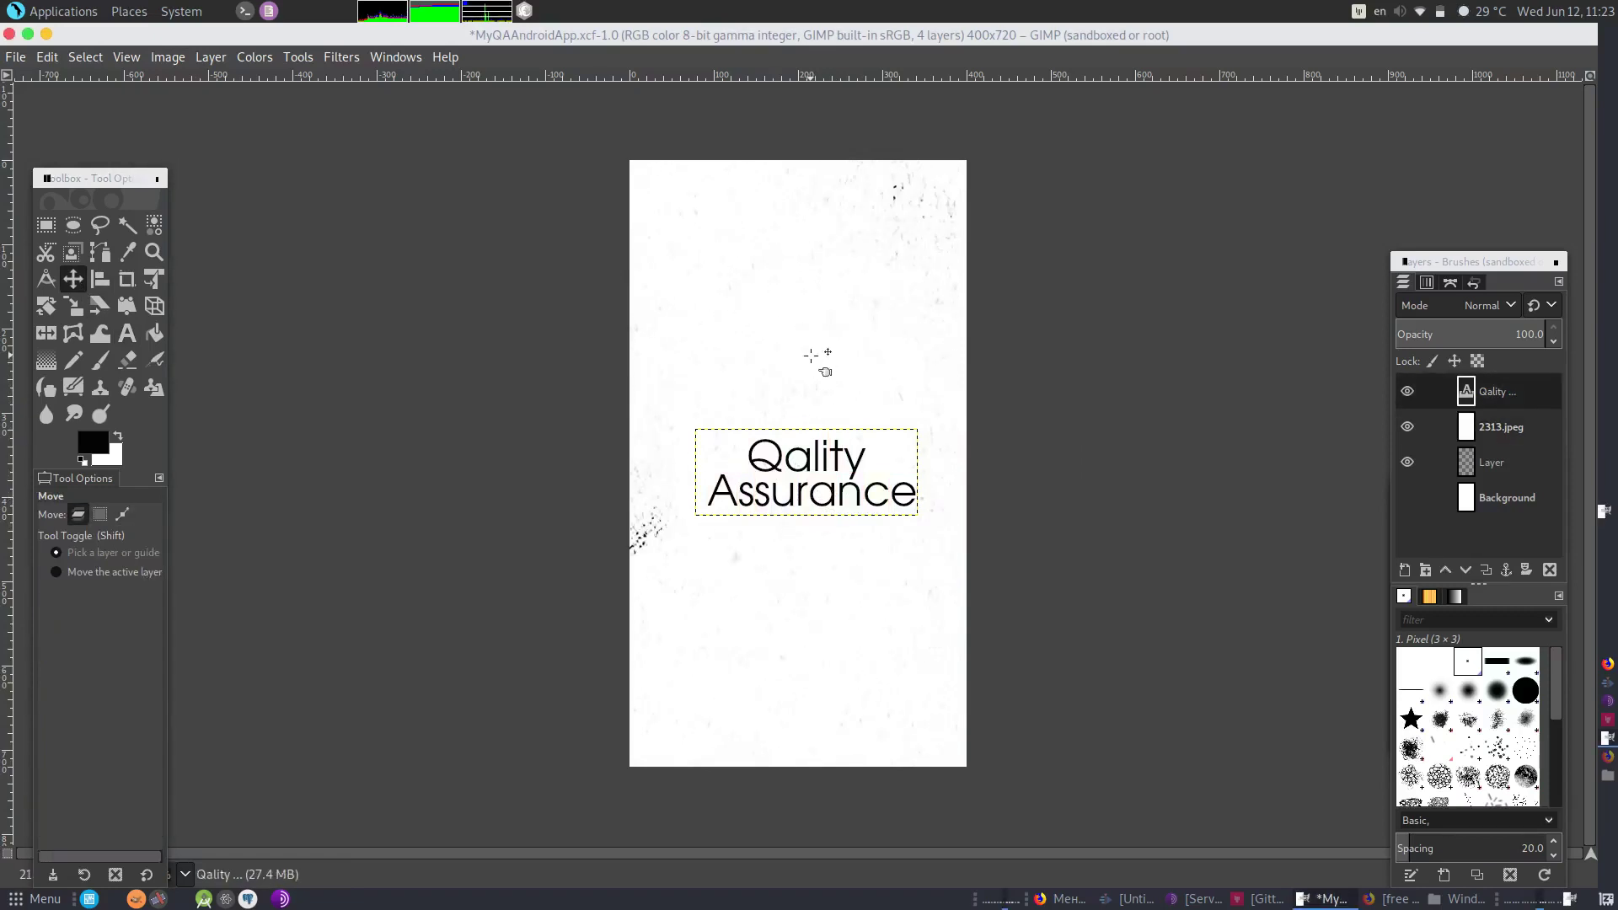
click(883, 499)
drag(883, 499, 873, 222)
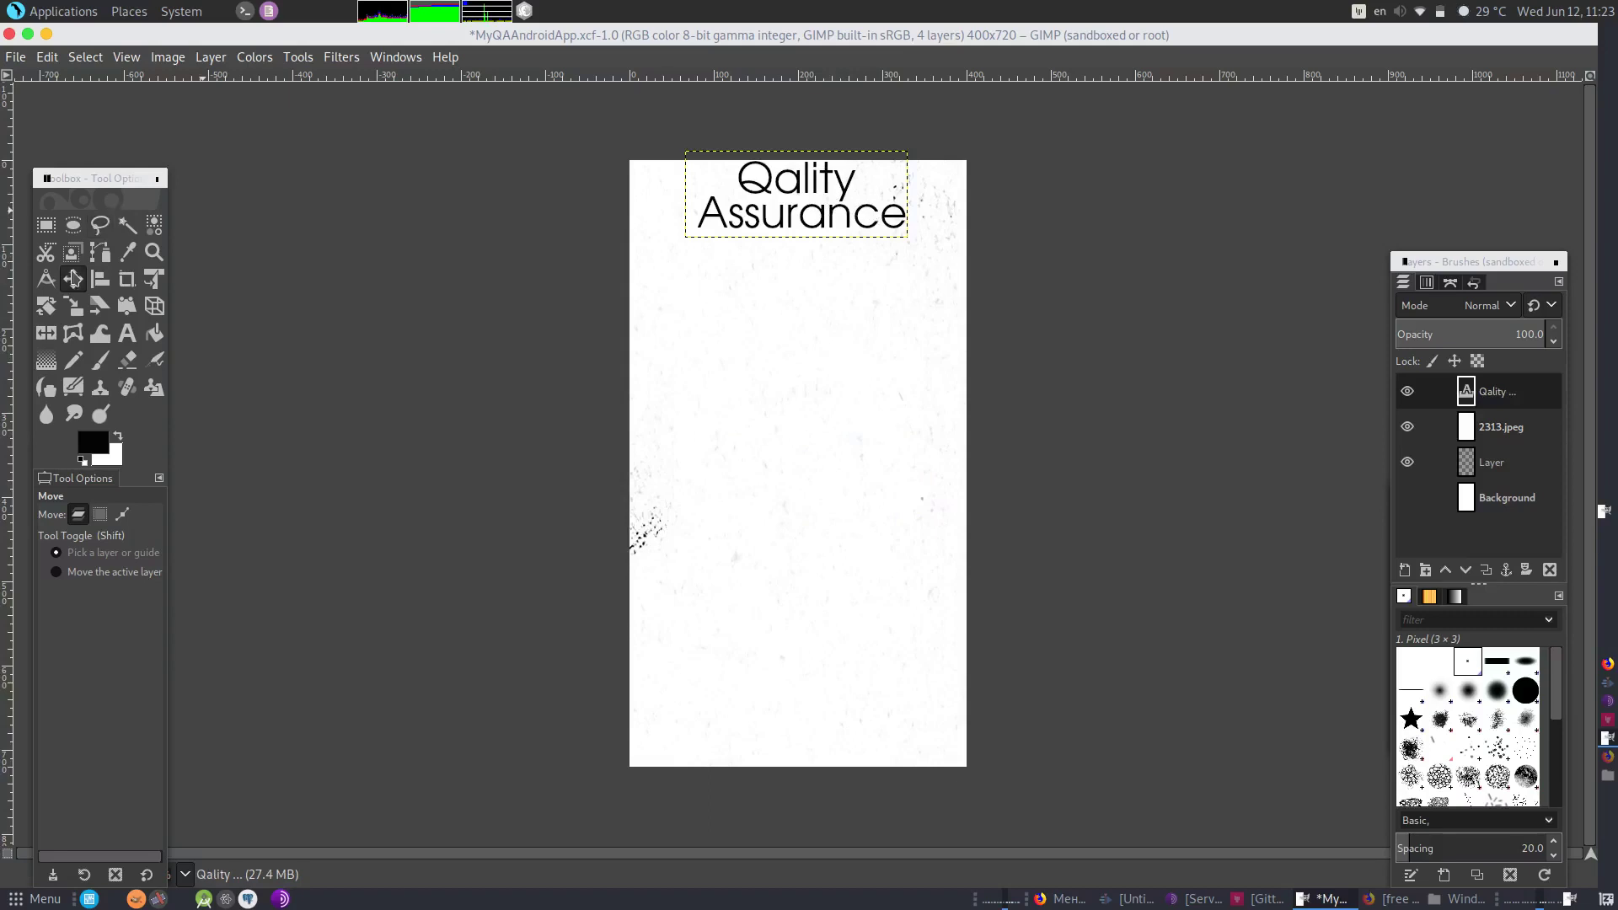
- Add a new empty layer to the image
click(211, 58)
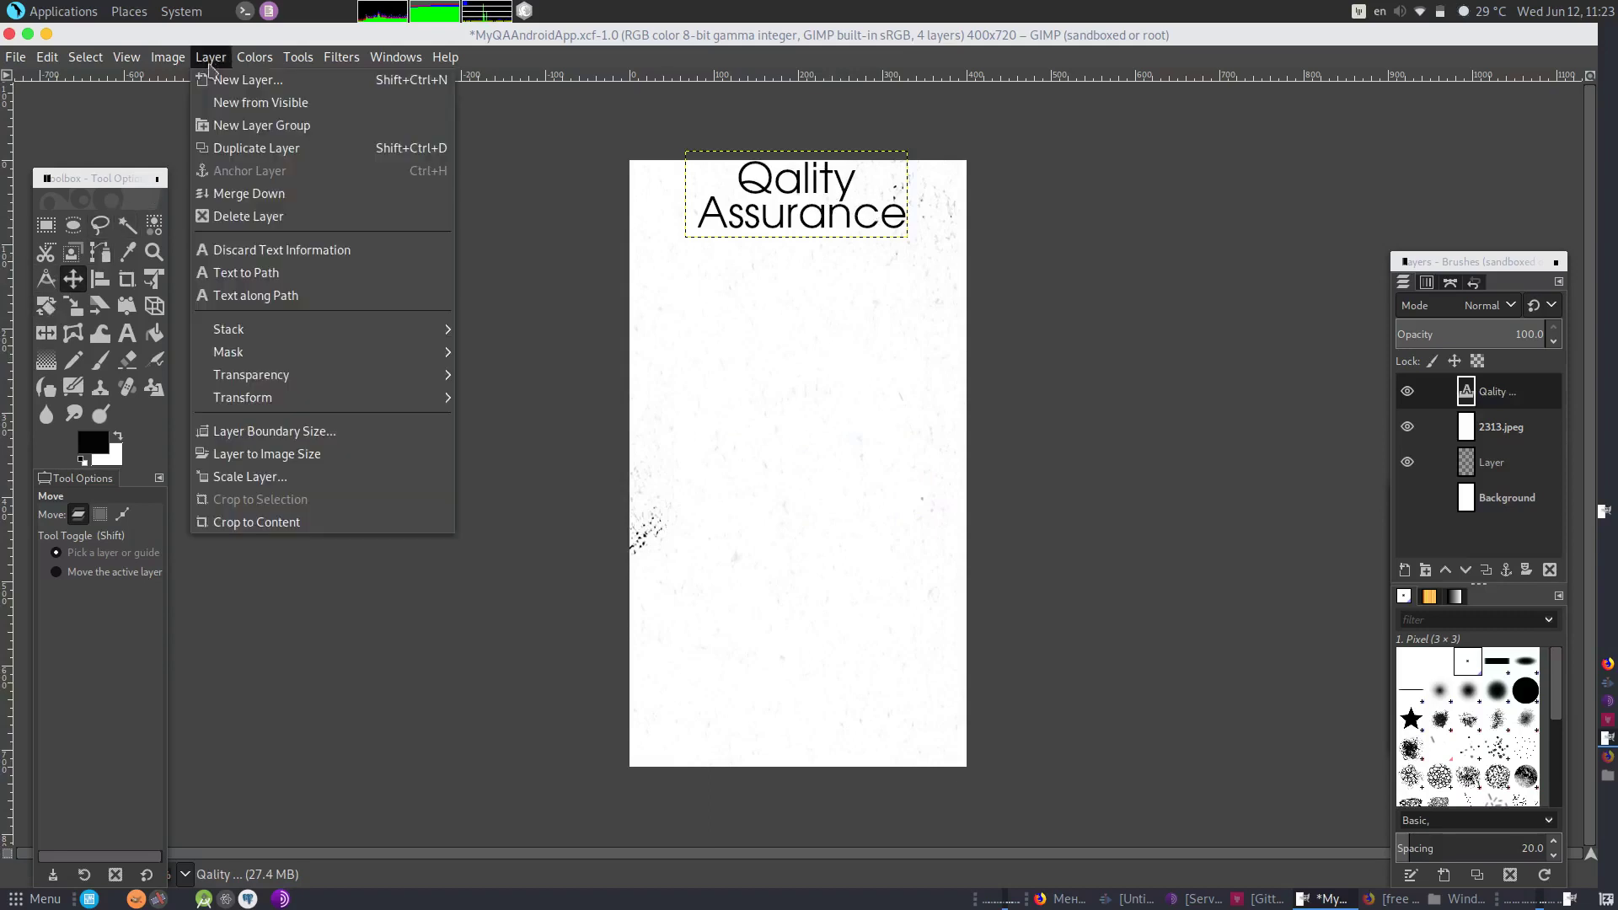
click(217, 78)
click(991, 710)
- Type 'Responsibilities' at the upper left below the title and set it to 20 px
click(127, 333)
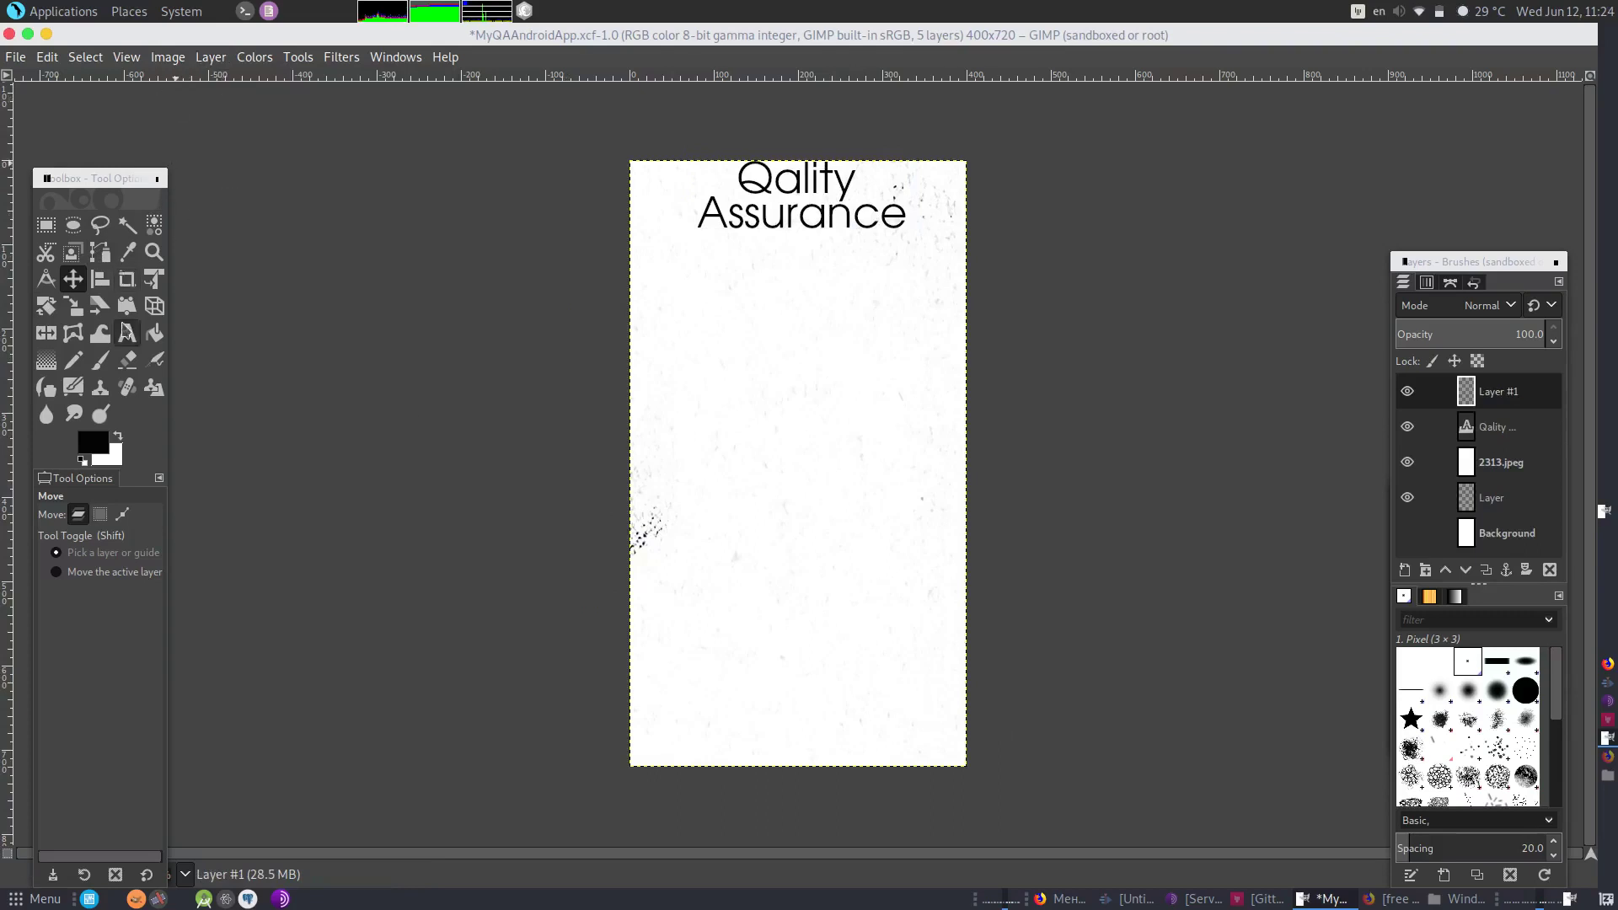
click(661, 268)
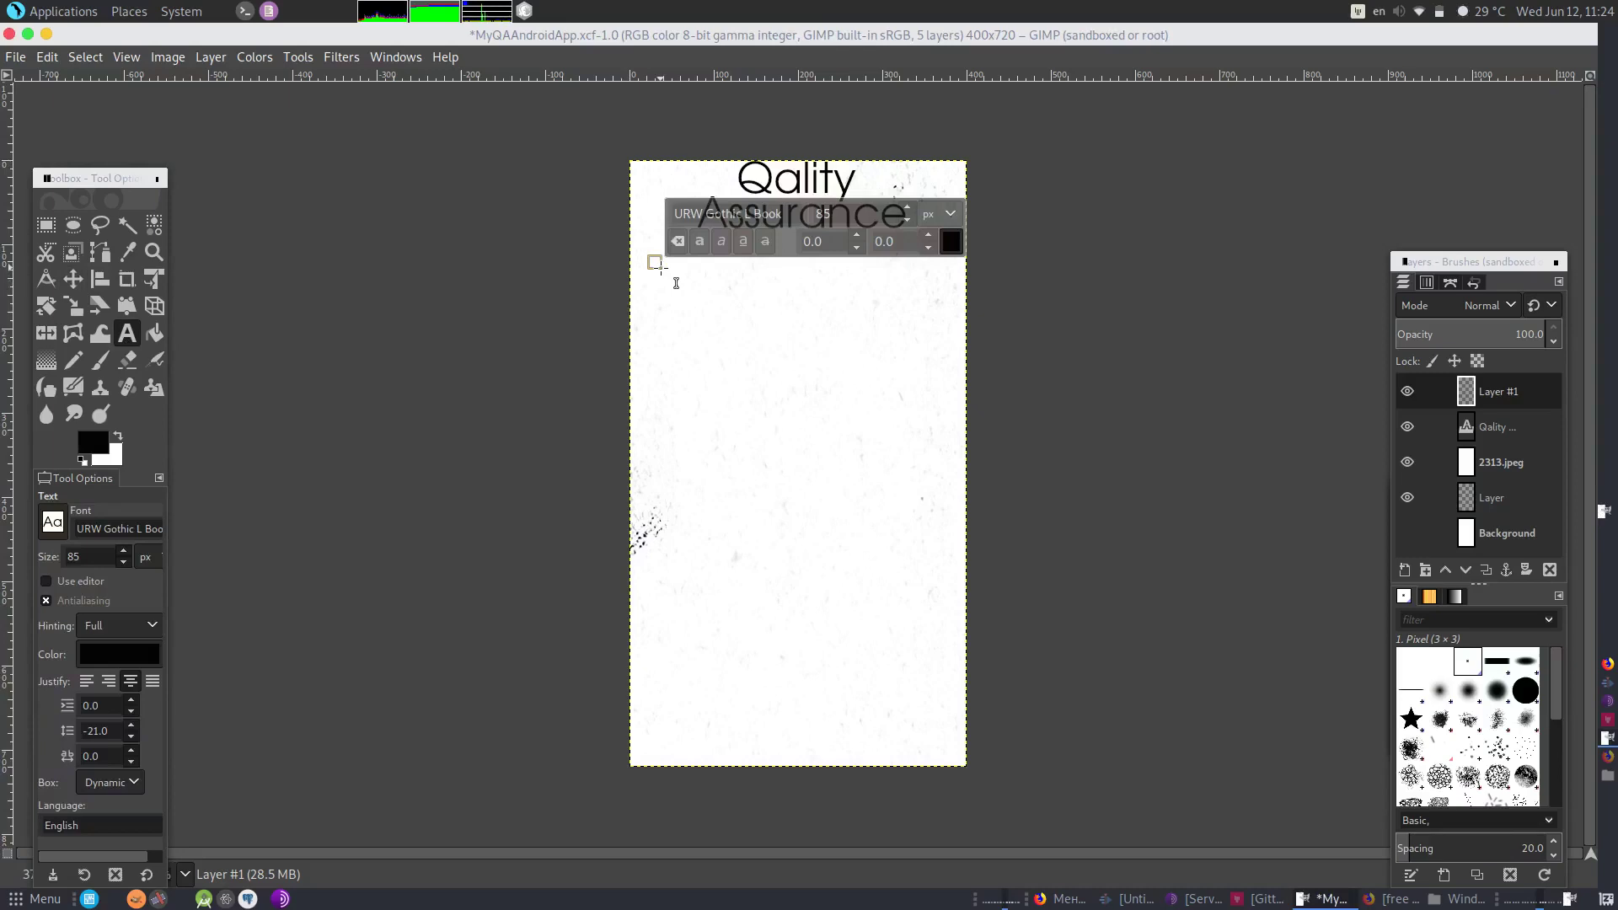
text(R)
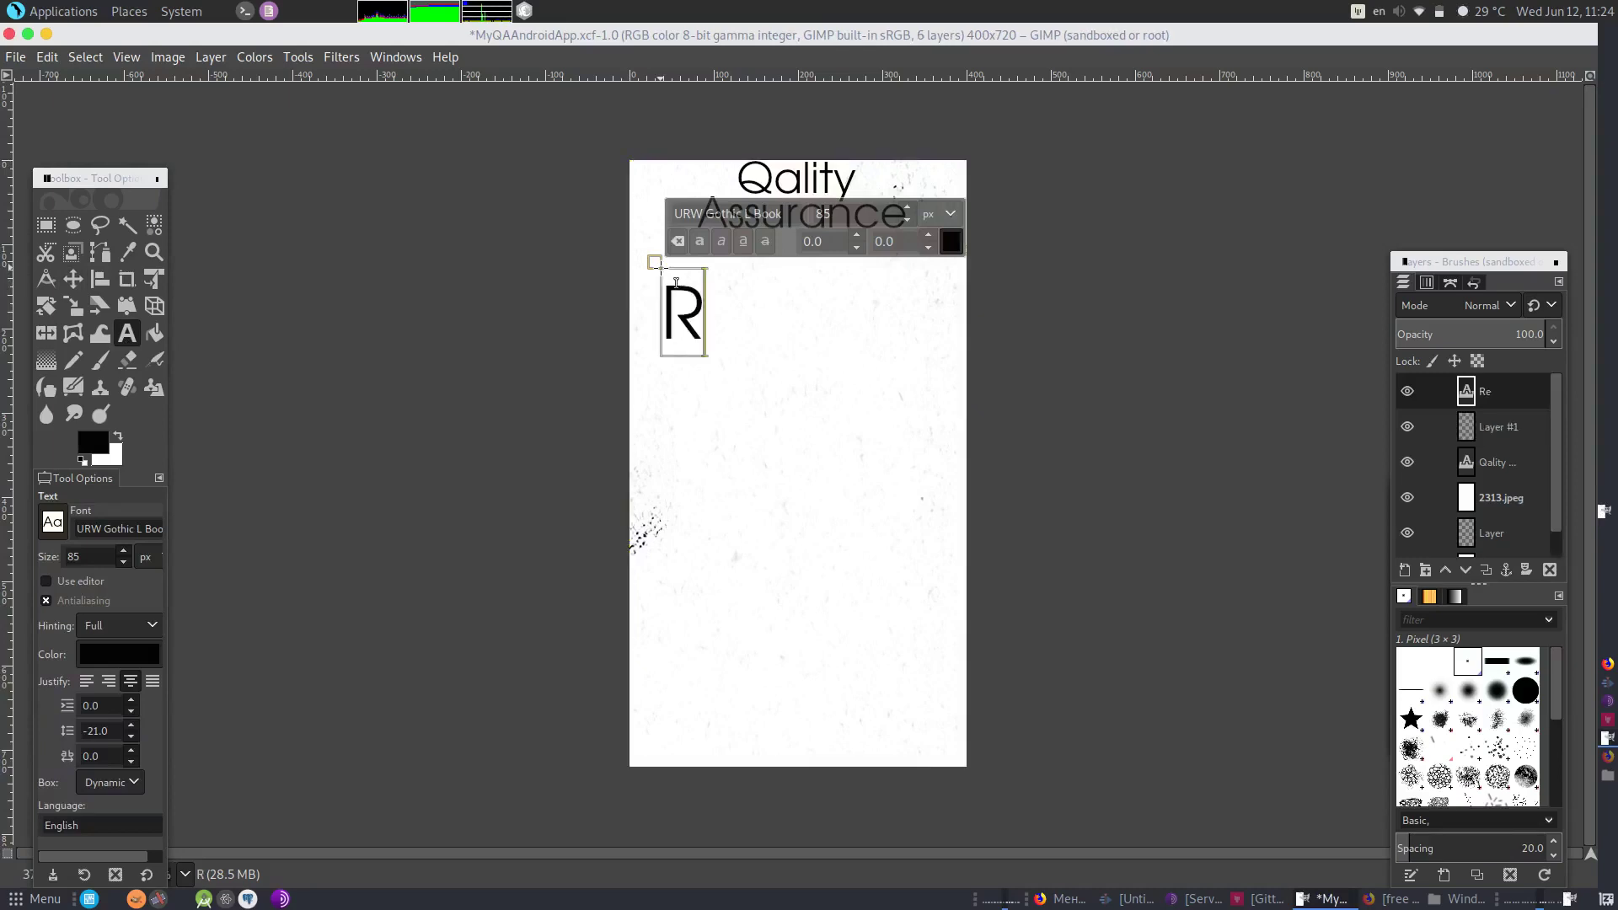
text(esponsibilities)
key(ctrl+a)
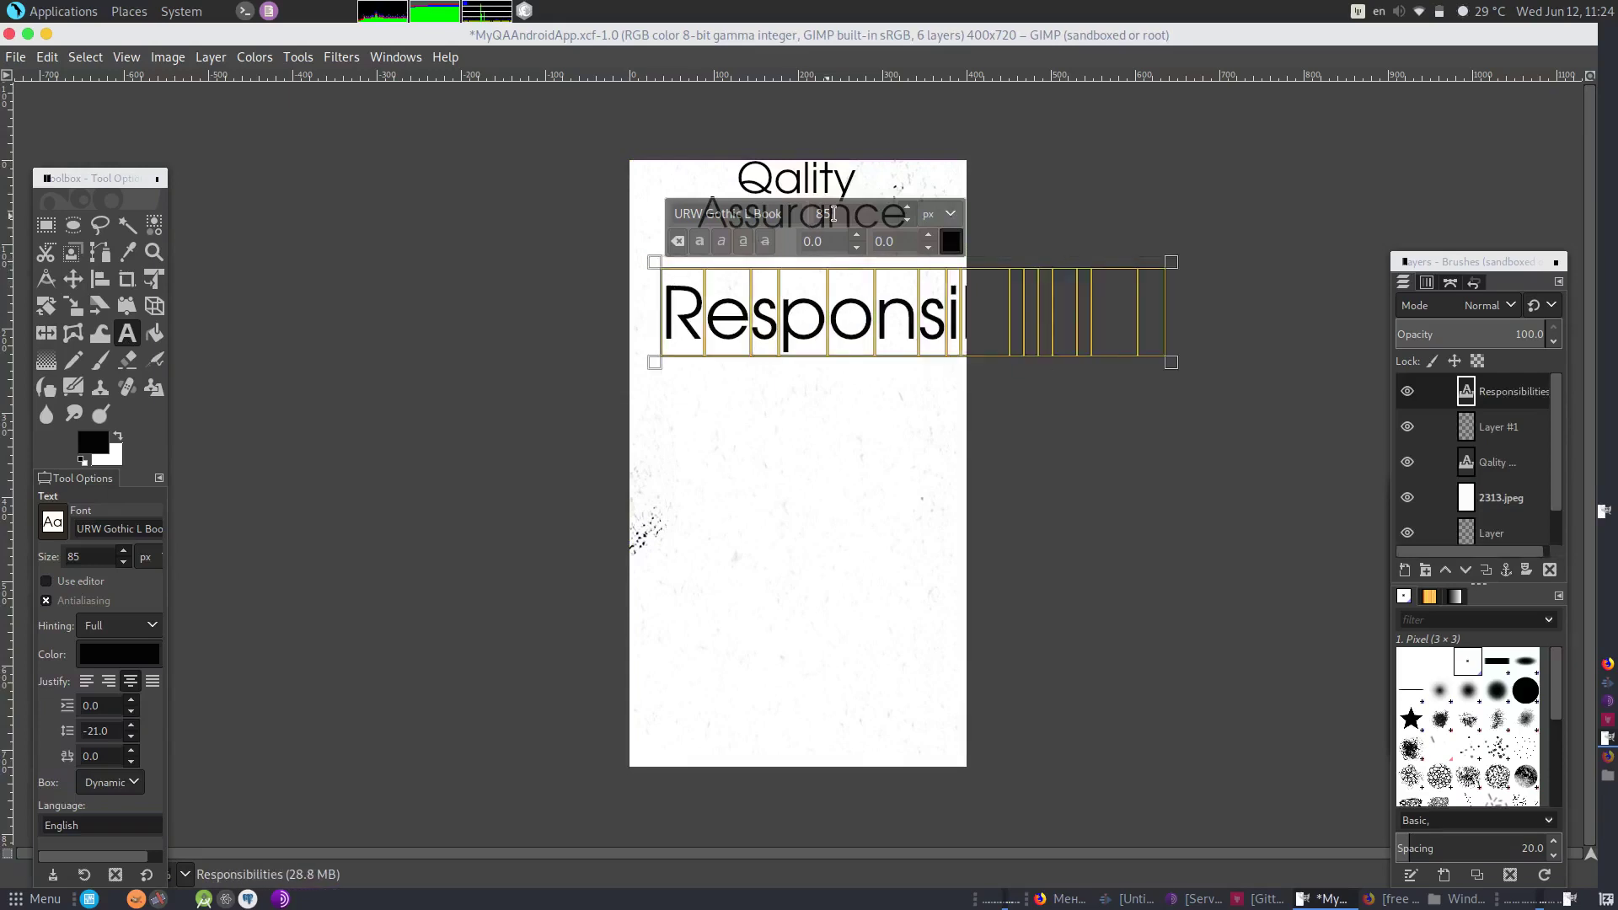
double_click(838, 213)
text(20)
key(Return)
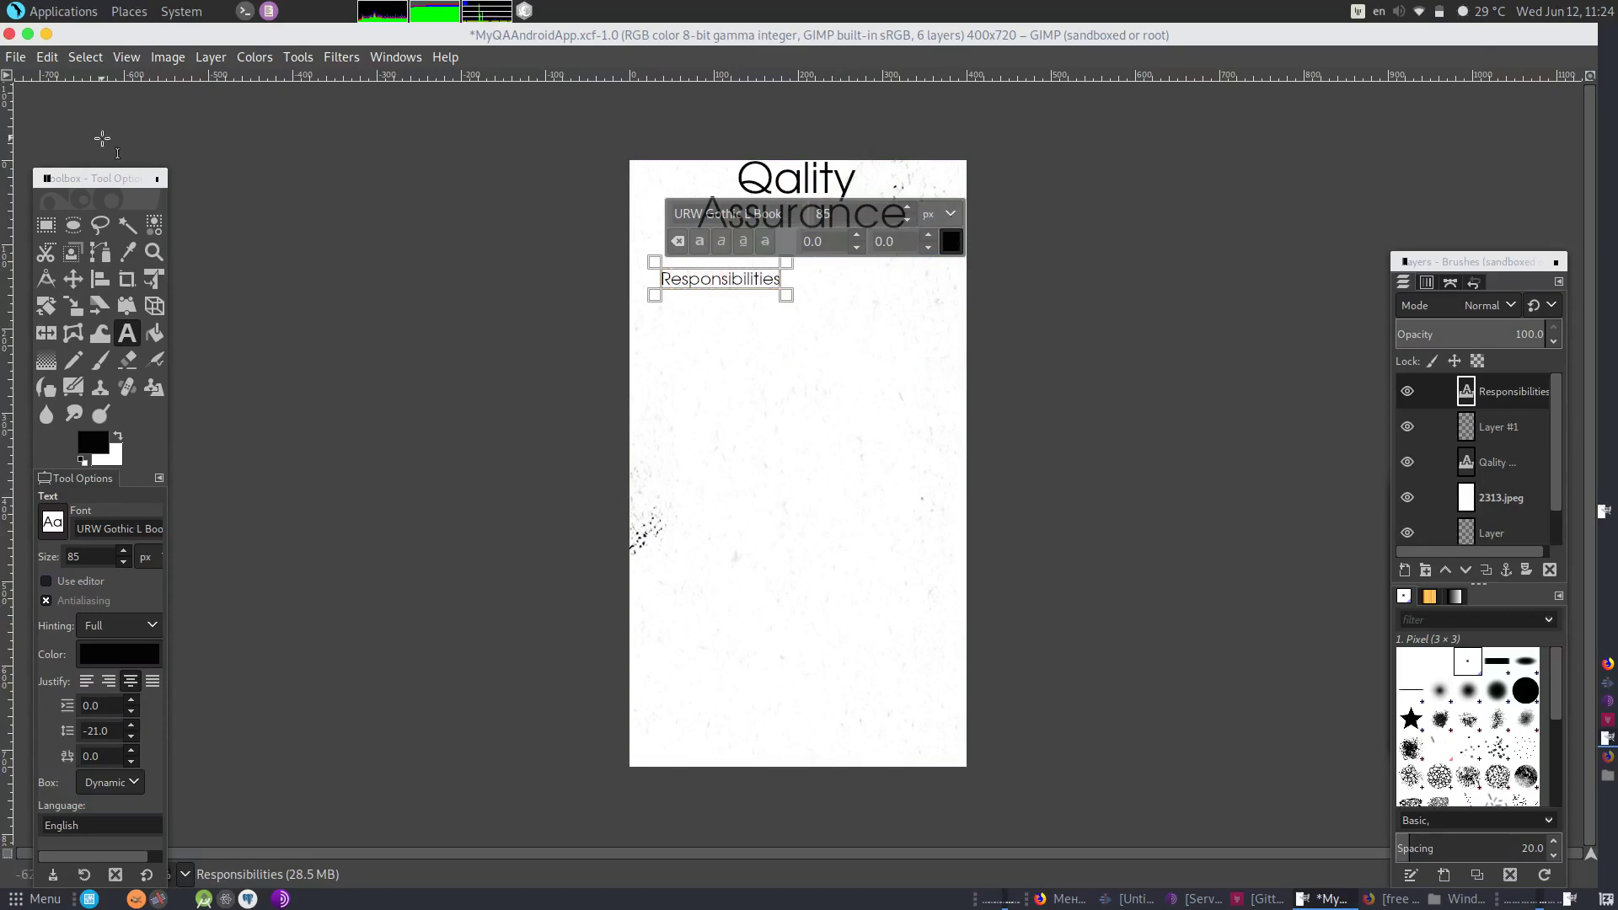
- Nudge the Responsibilities heading slightly upward toward the title
click(79, 290)
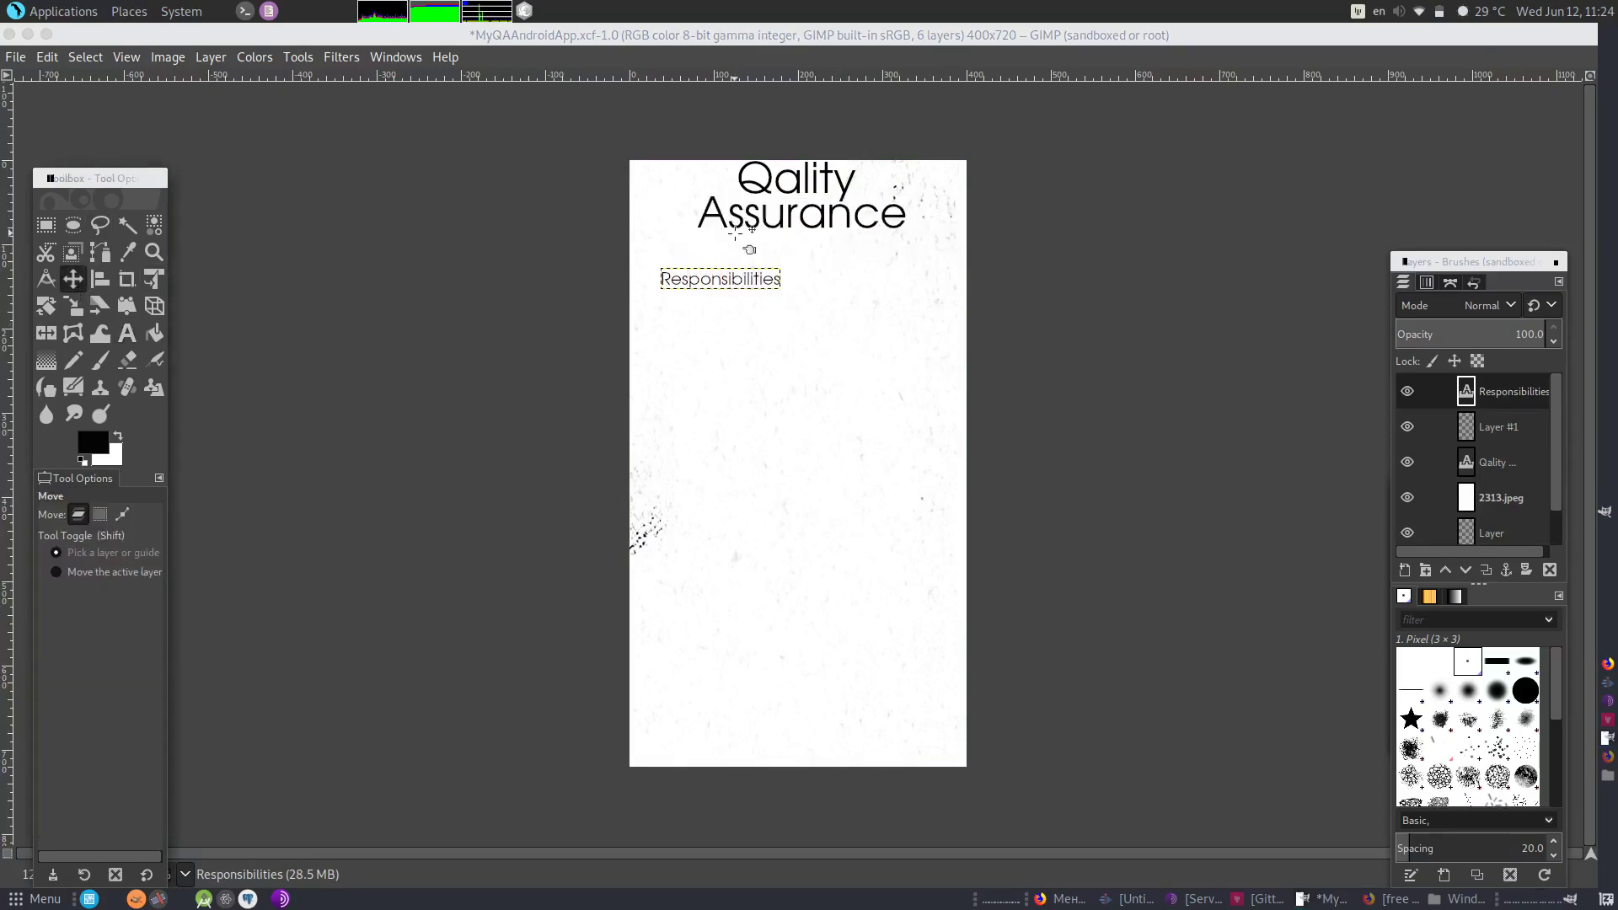
click(736, 297)
drag(736, 297, 736, 271)
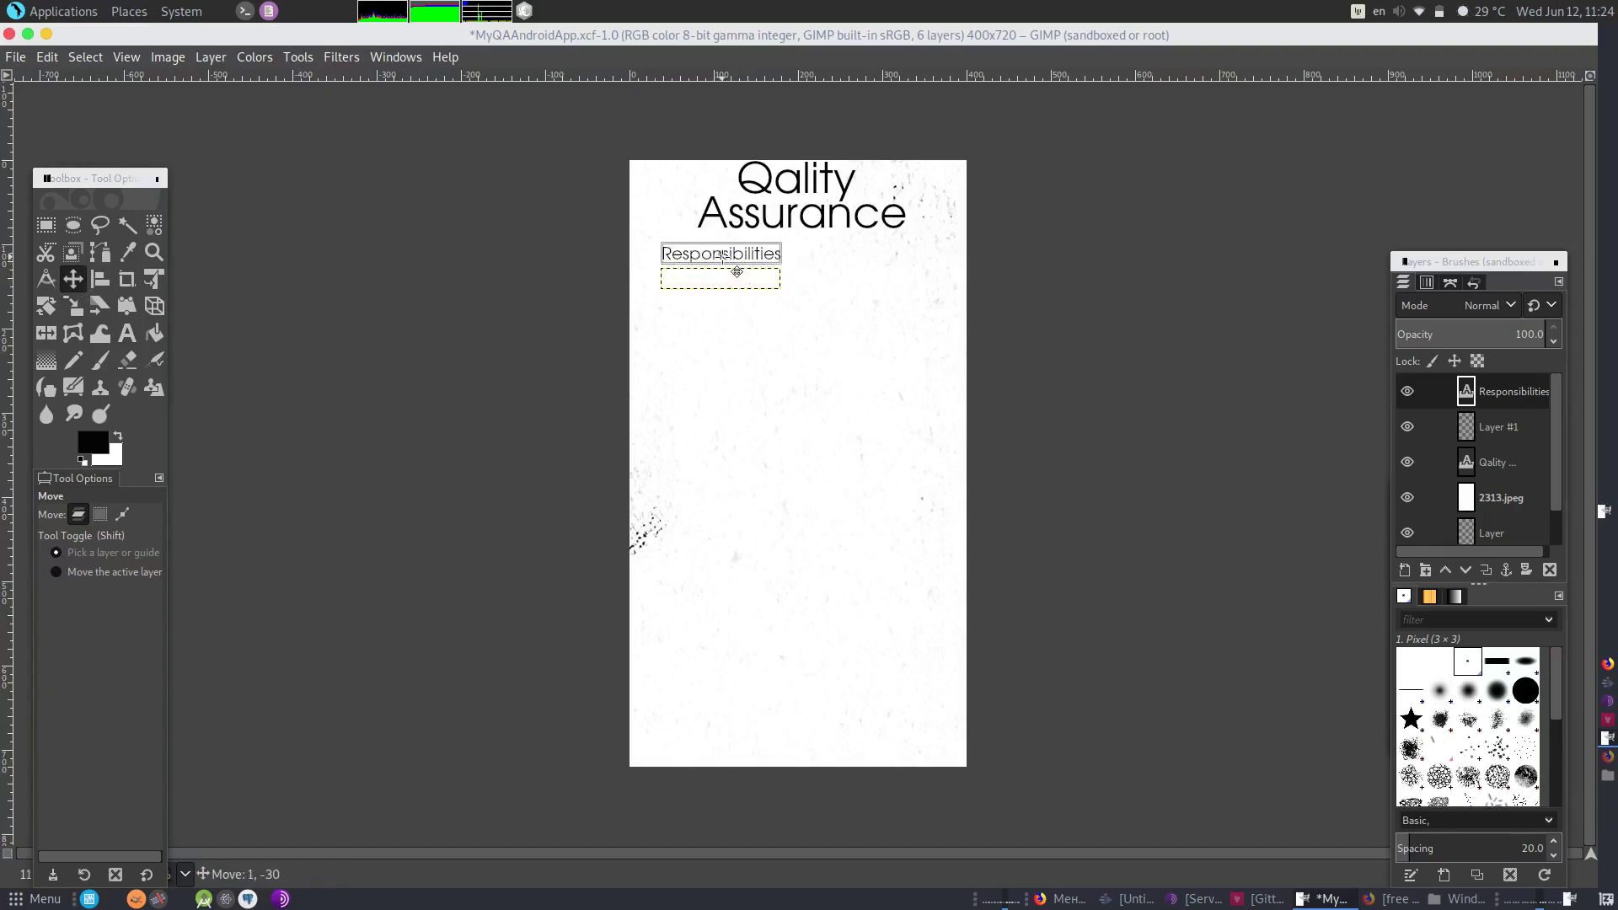
drag(737, 272, 739, 284)
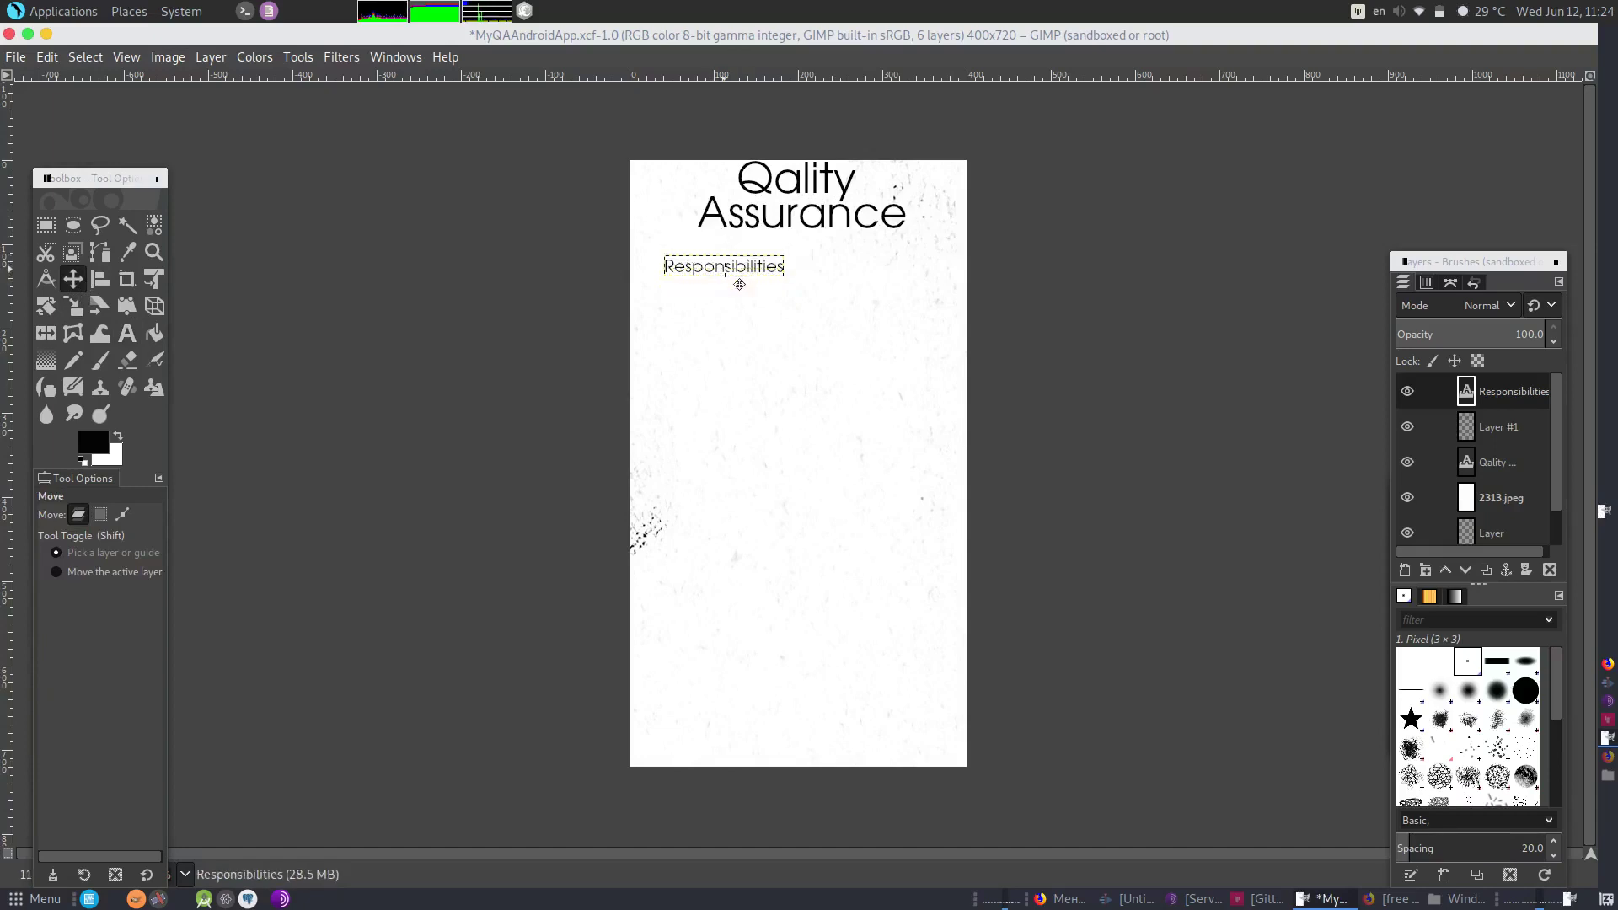
- Copy and paste the heading, then undo and discard the pasted floating copy
key(ctrl+c)
key(ctrl+v)
drag(739, 284, 753, 312)
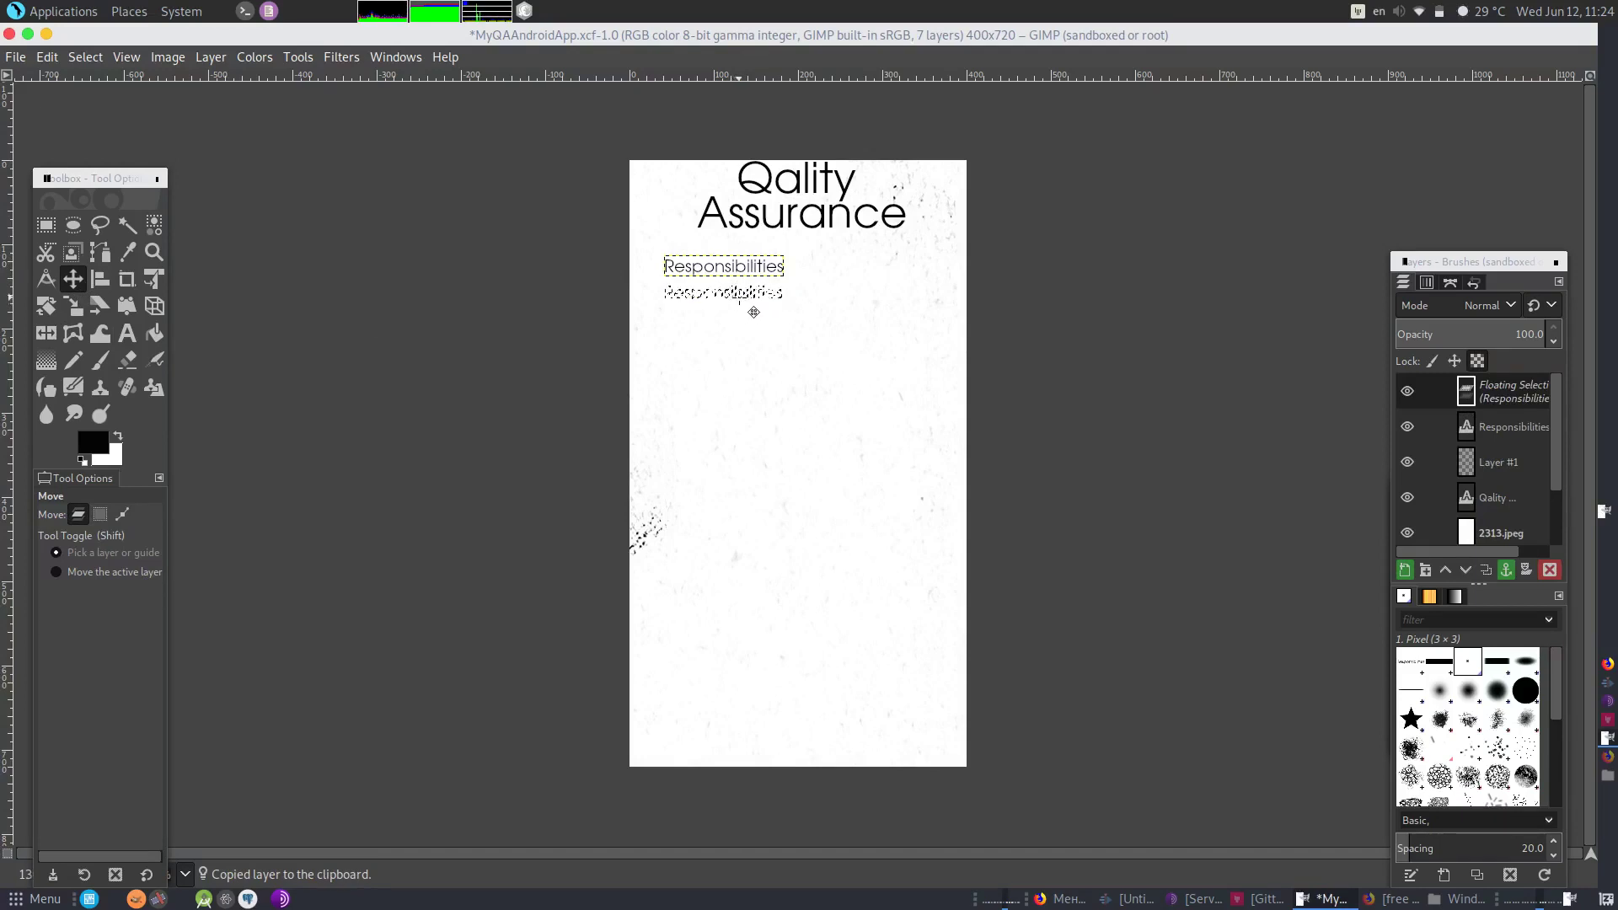
click(126, 334)
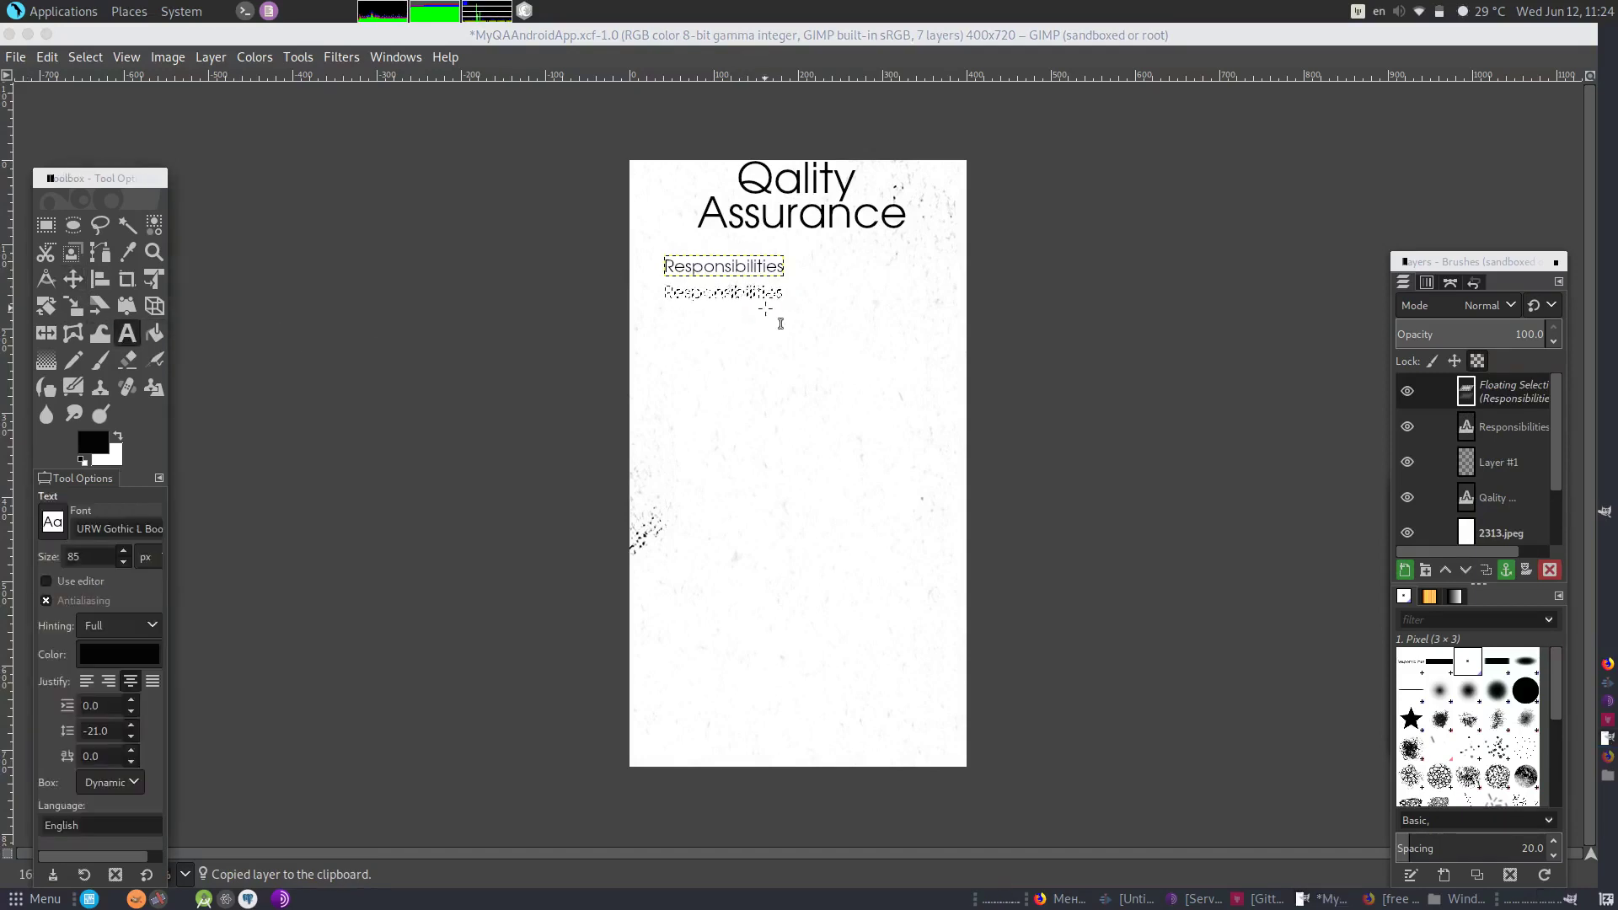
click(770, 302)
key(ctrl+z)
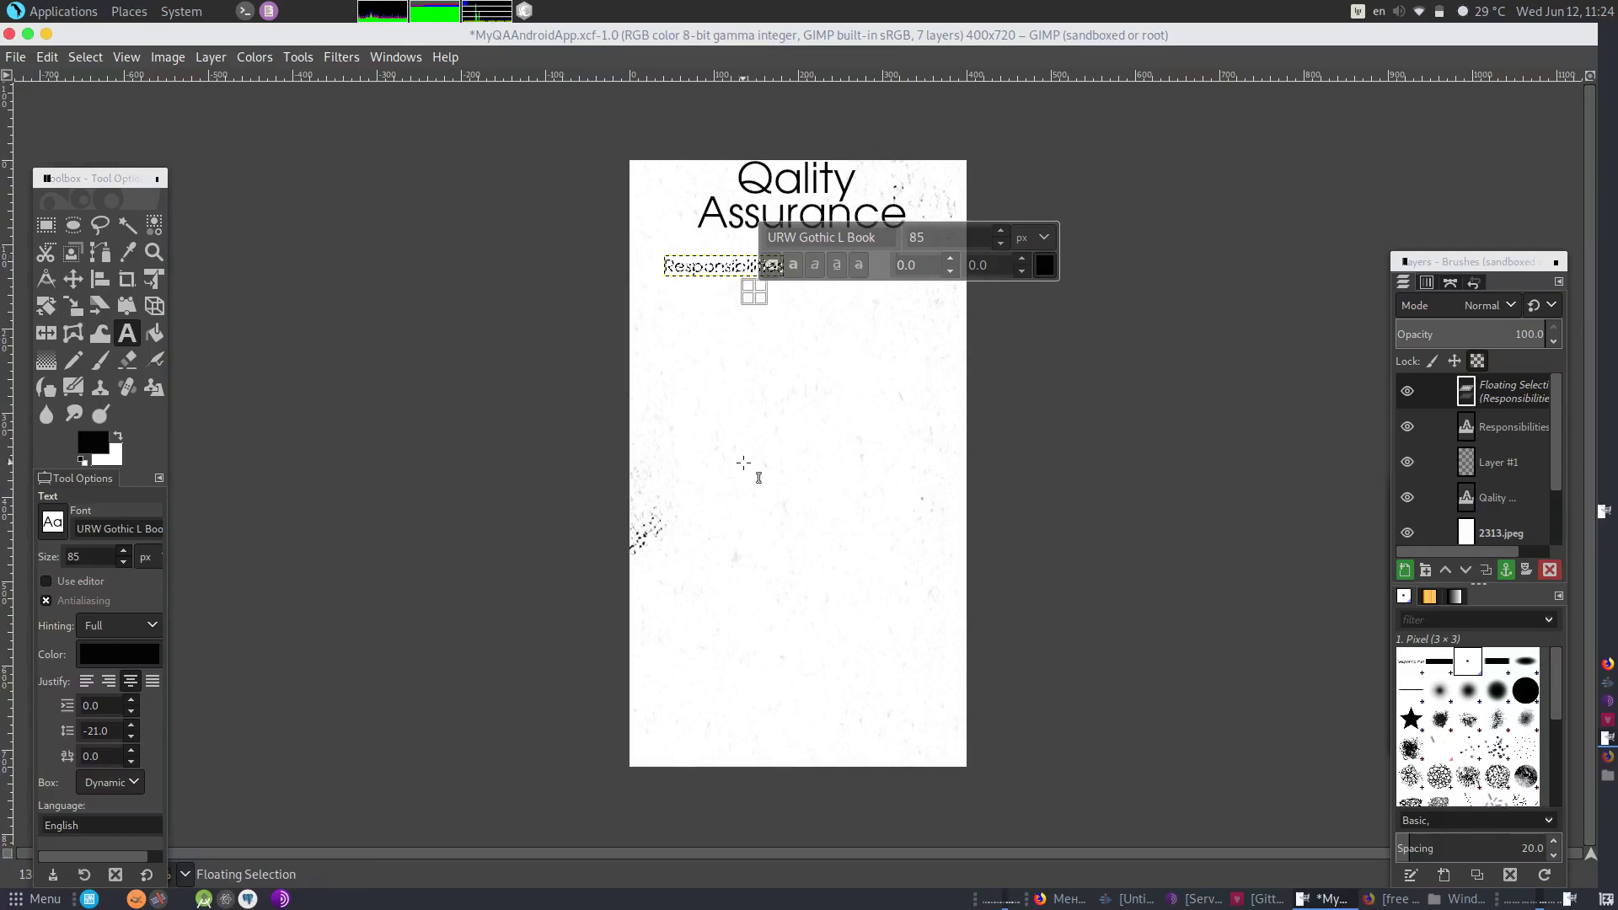
click(738, 458)
key(ctrl+z)
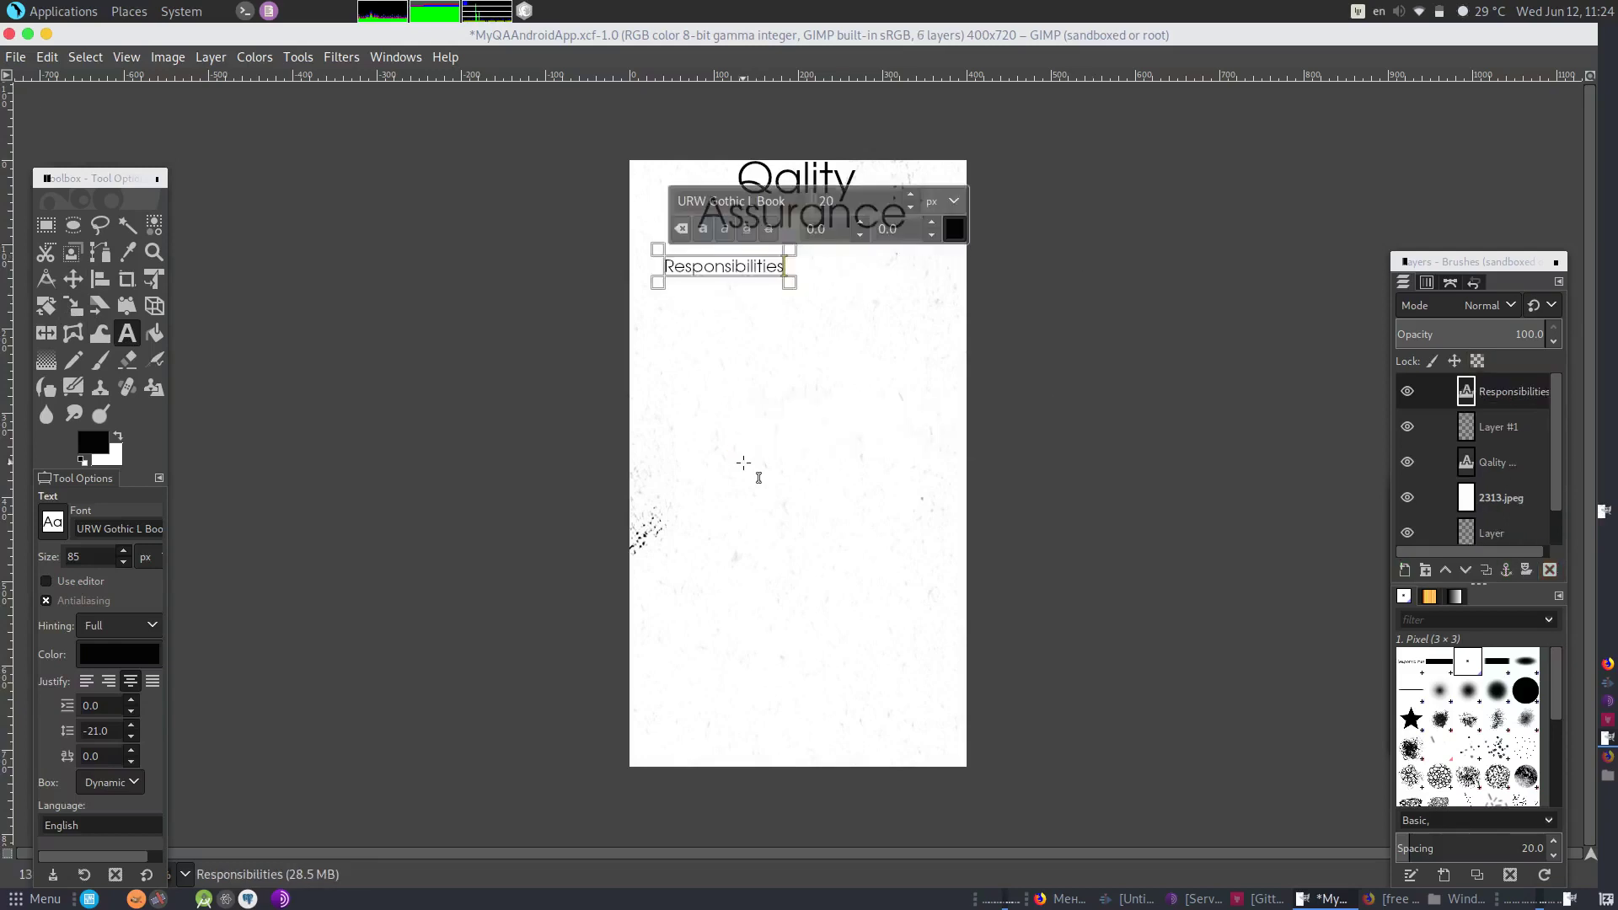
- Add a transparent Layer #2 and start a text box below Responsibilities
click(217, 67)
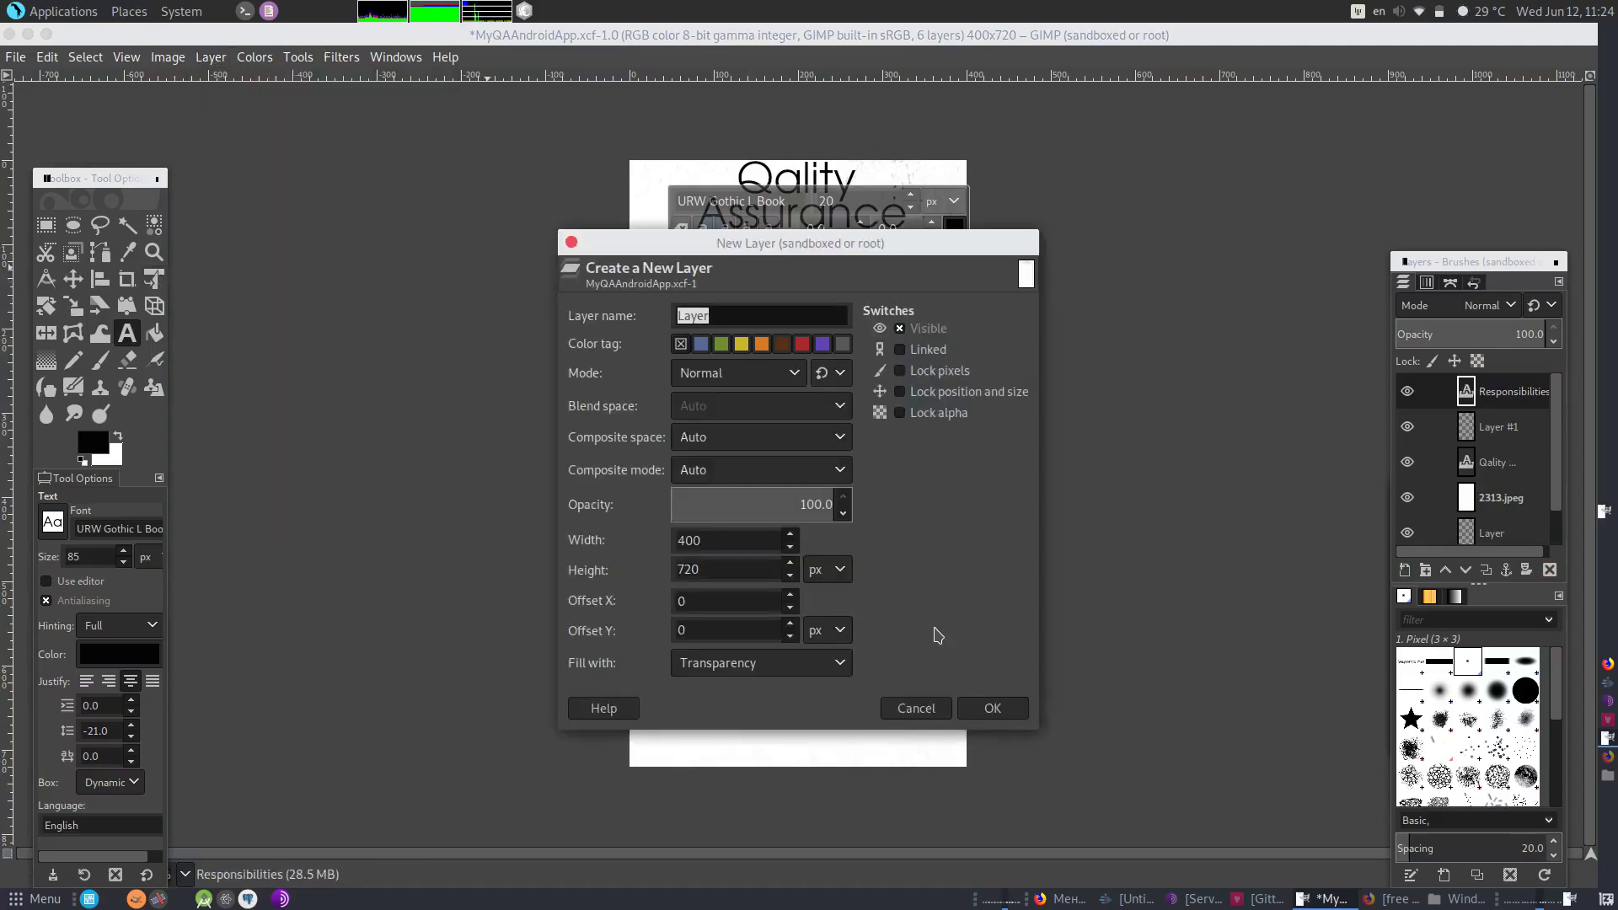
click(996, 708)
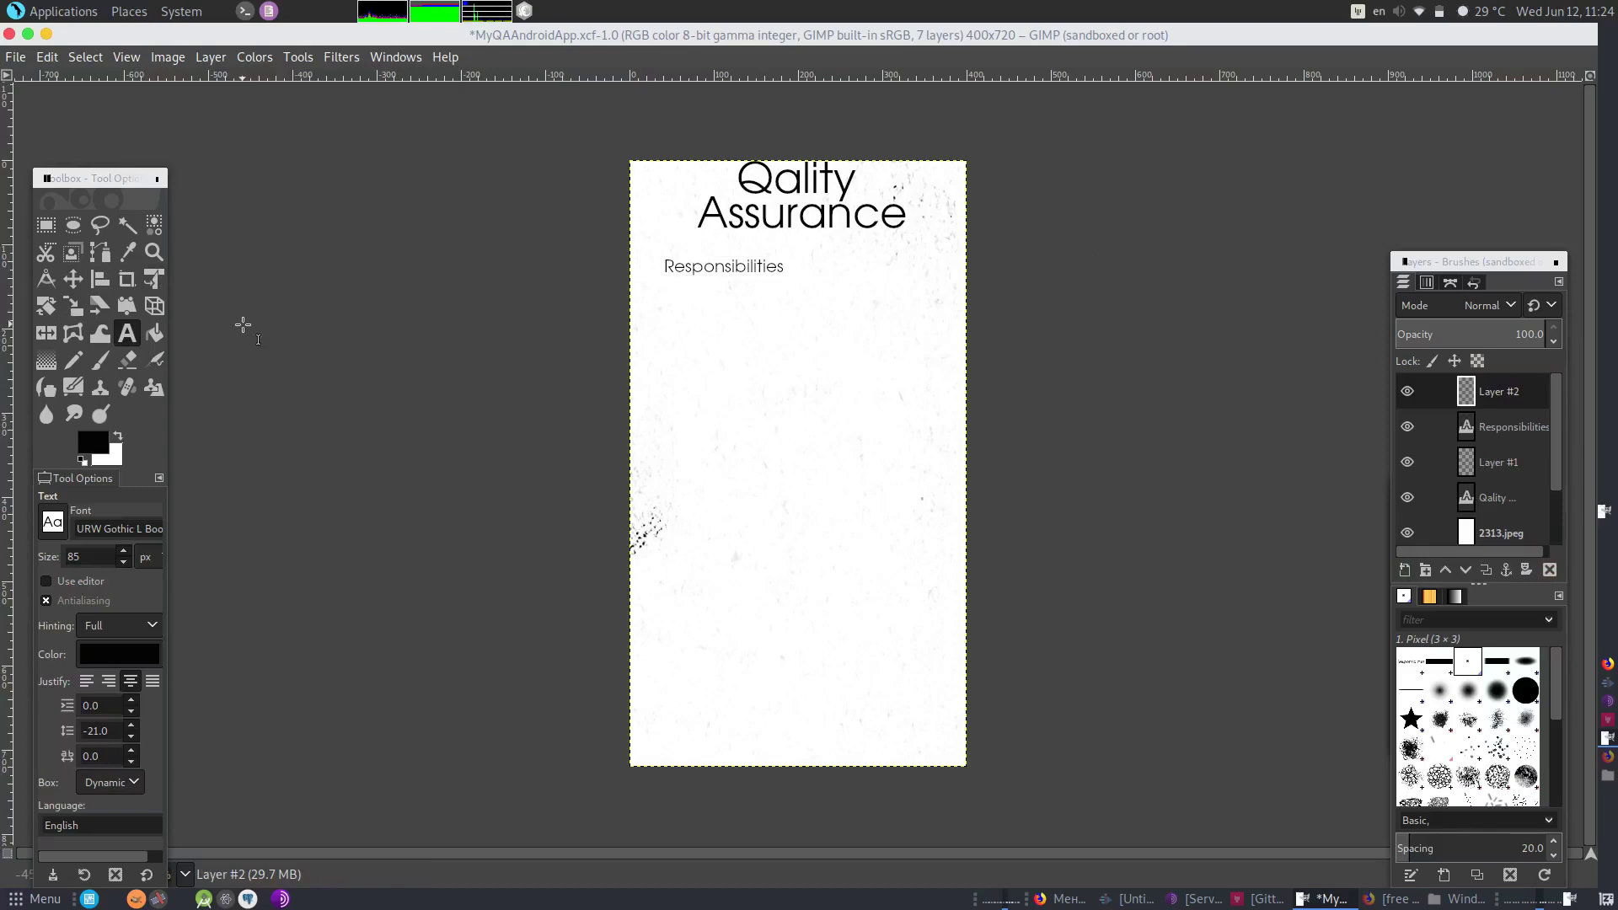
click(663, 302)
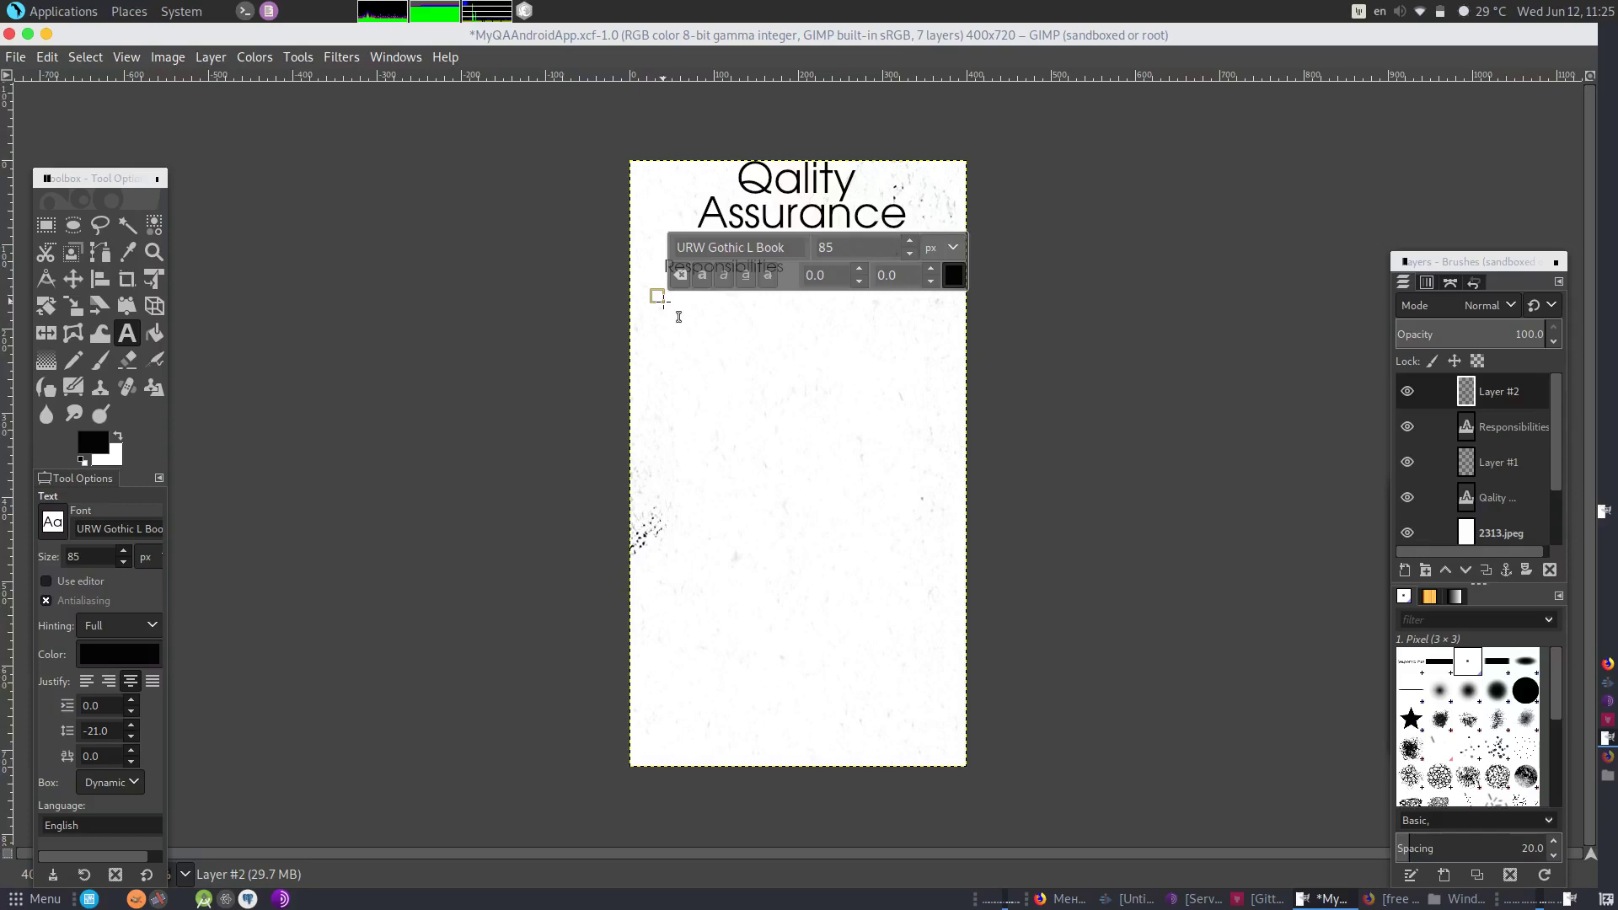
- Type 'Scrum' and set it to 20 px
text(Scrum)
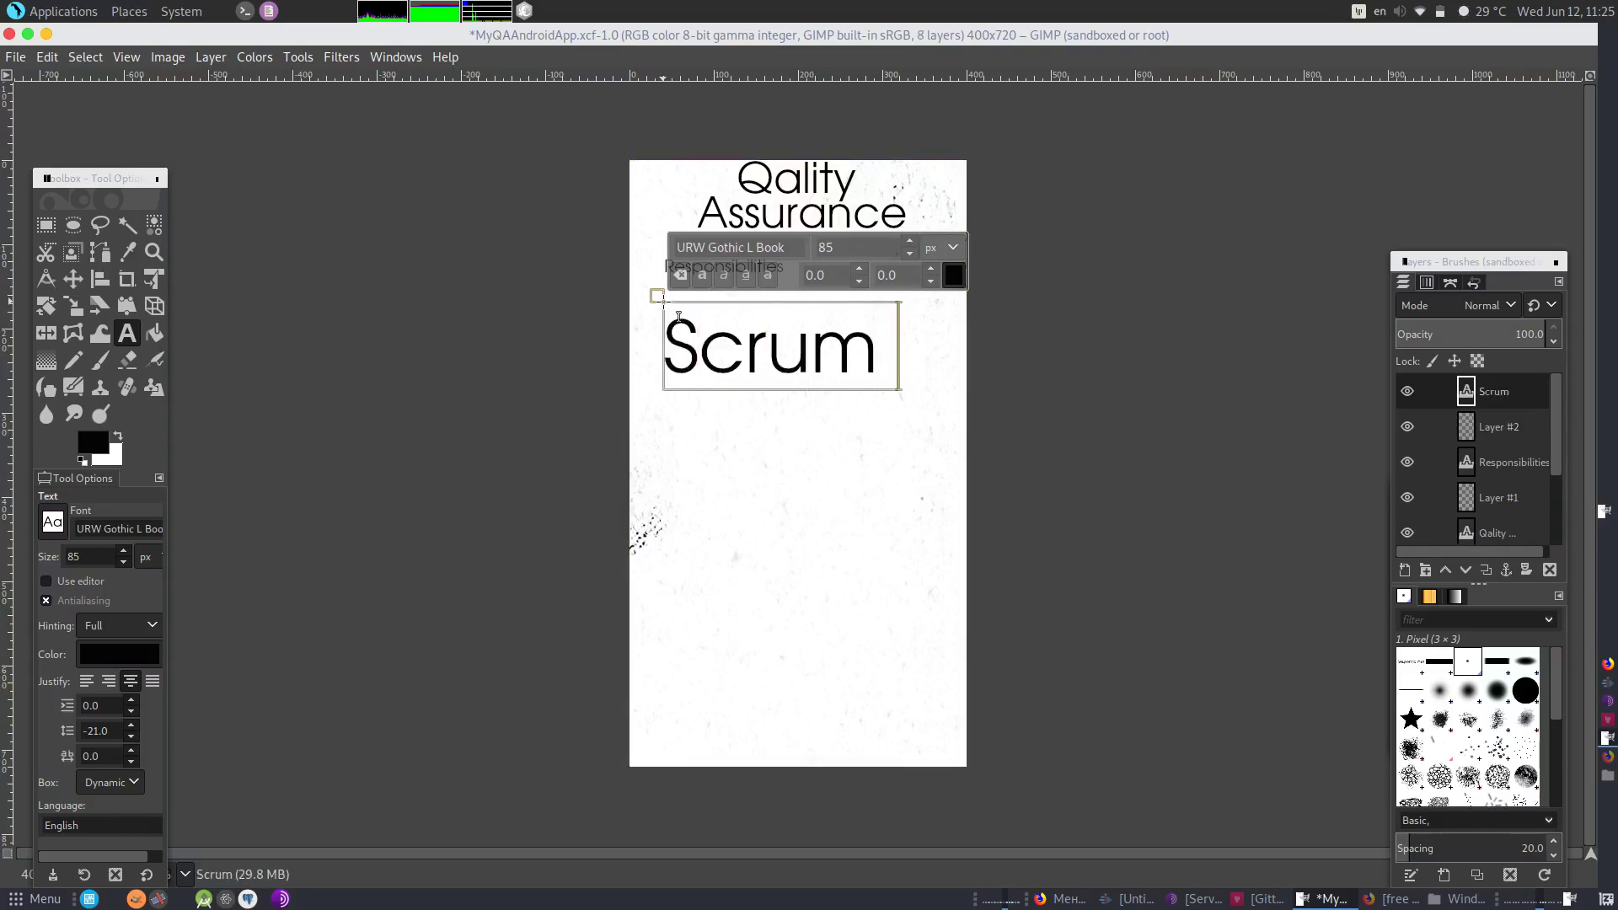
key(ctrl+a)
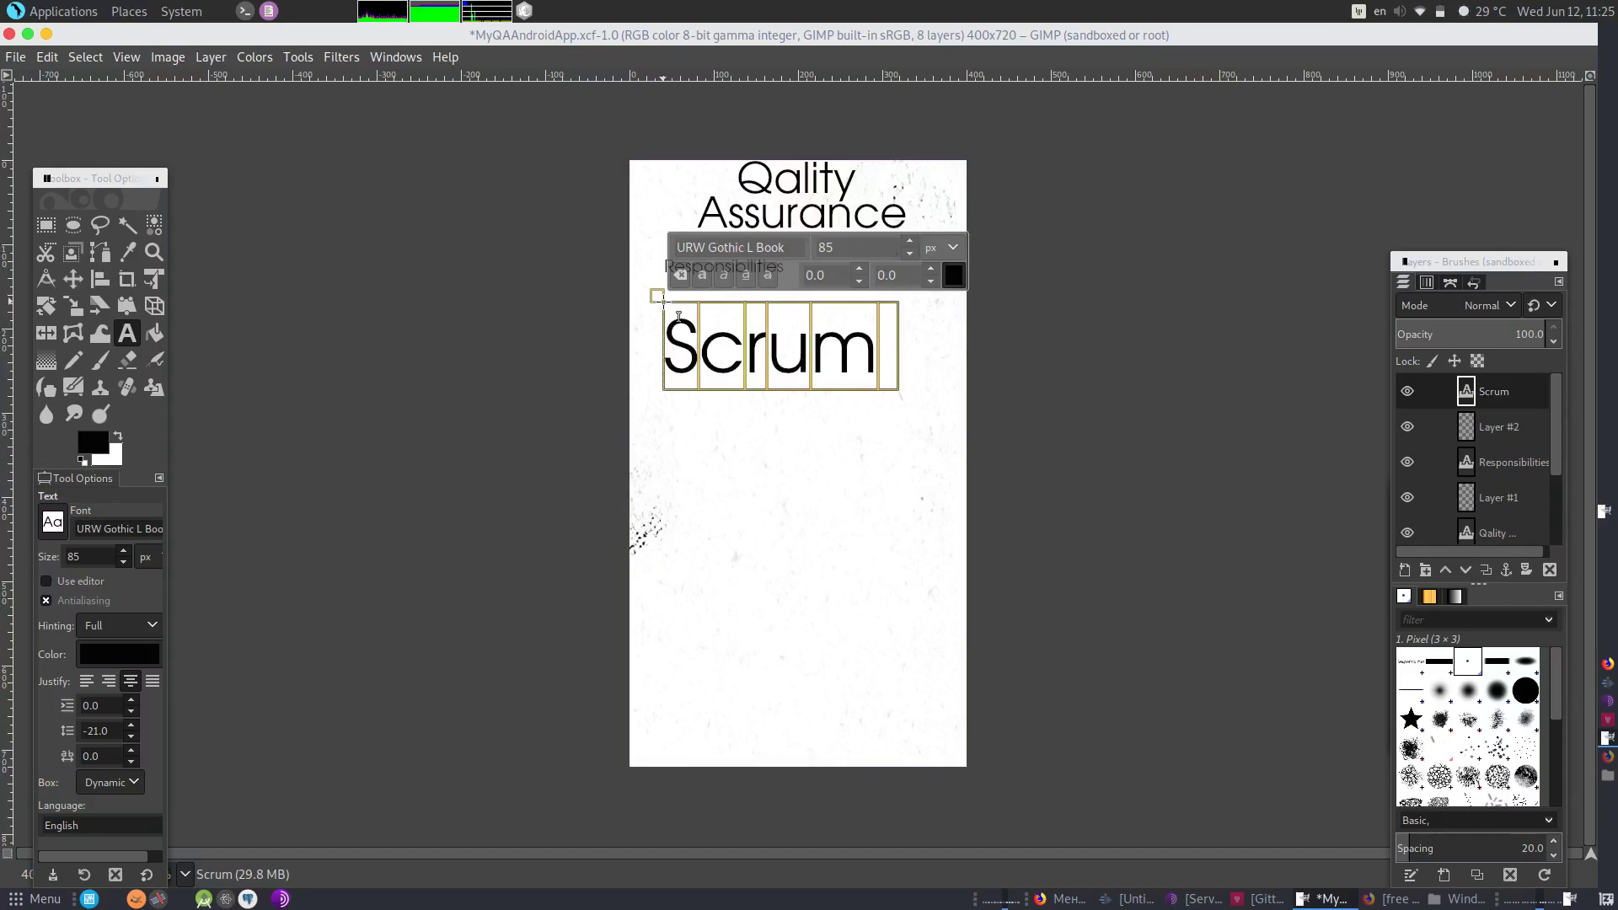
double_click(822, 247)
text(20)
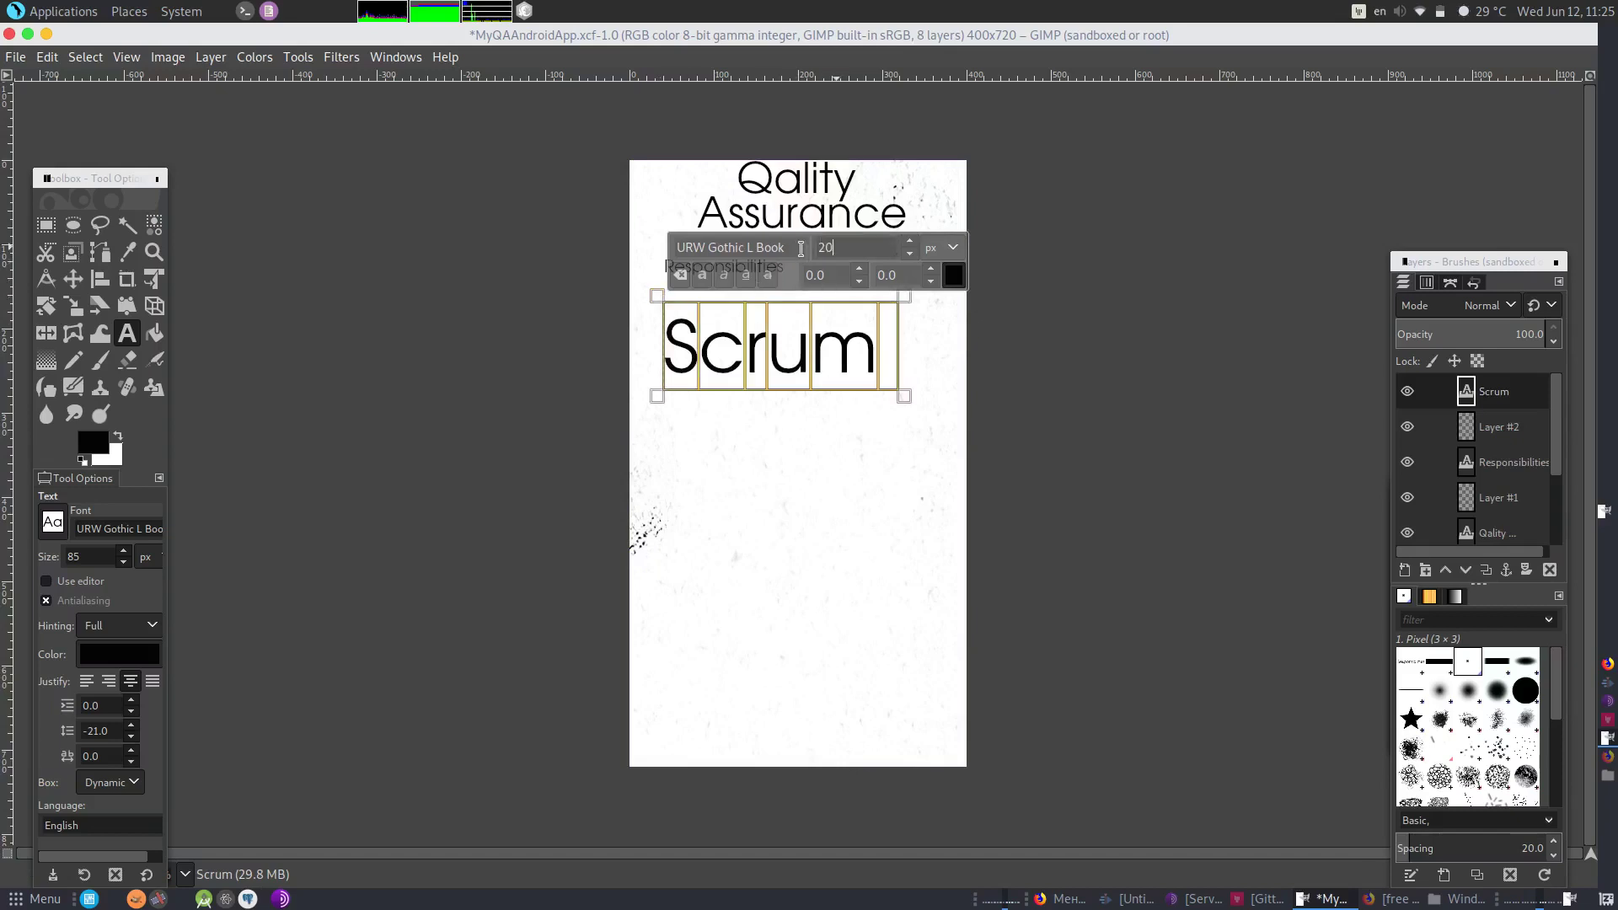
key(Return)
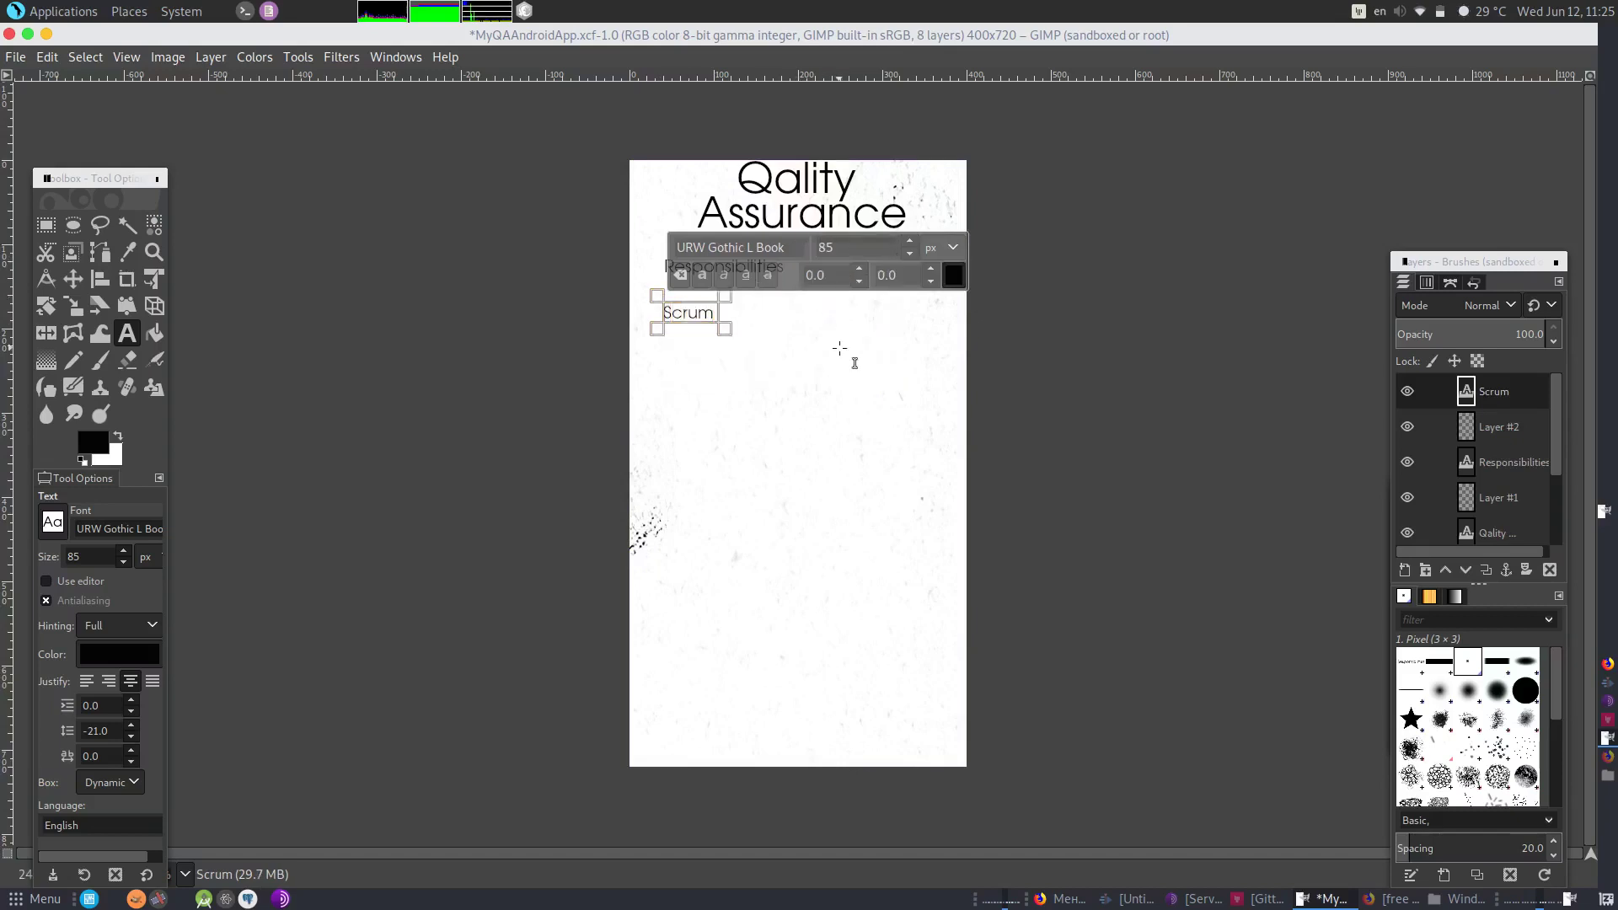
- Try moving Scrum under Responsibilities, then undo until the Scrum layer is gone
click(76, 279)
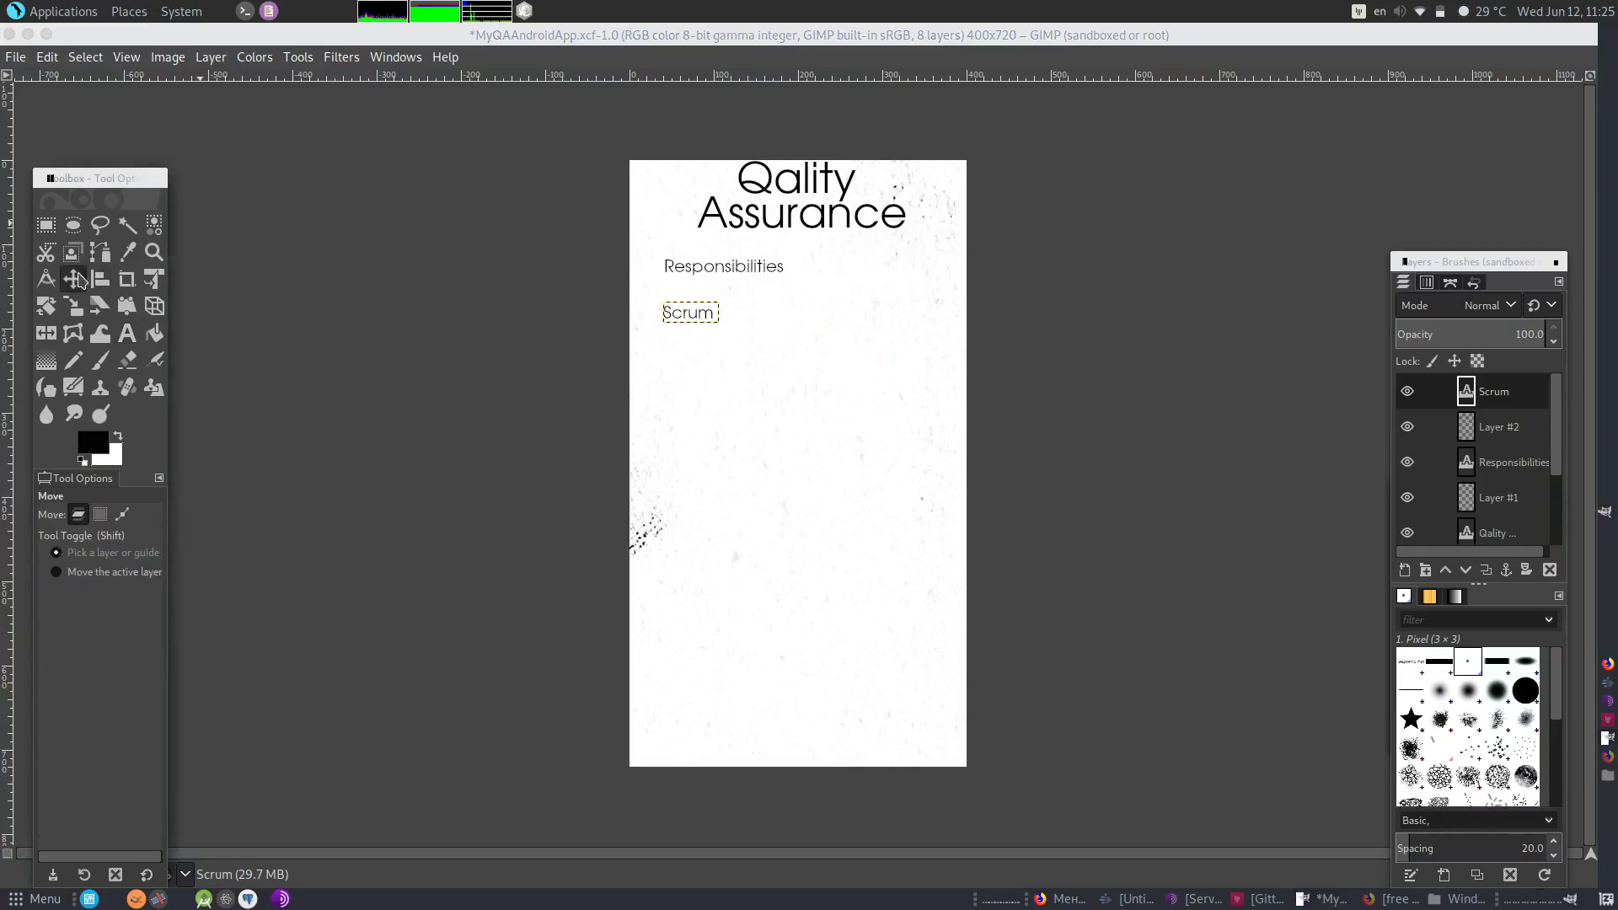
click(704, 314)
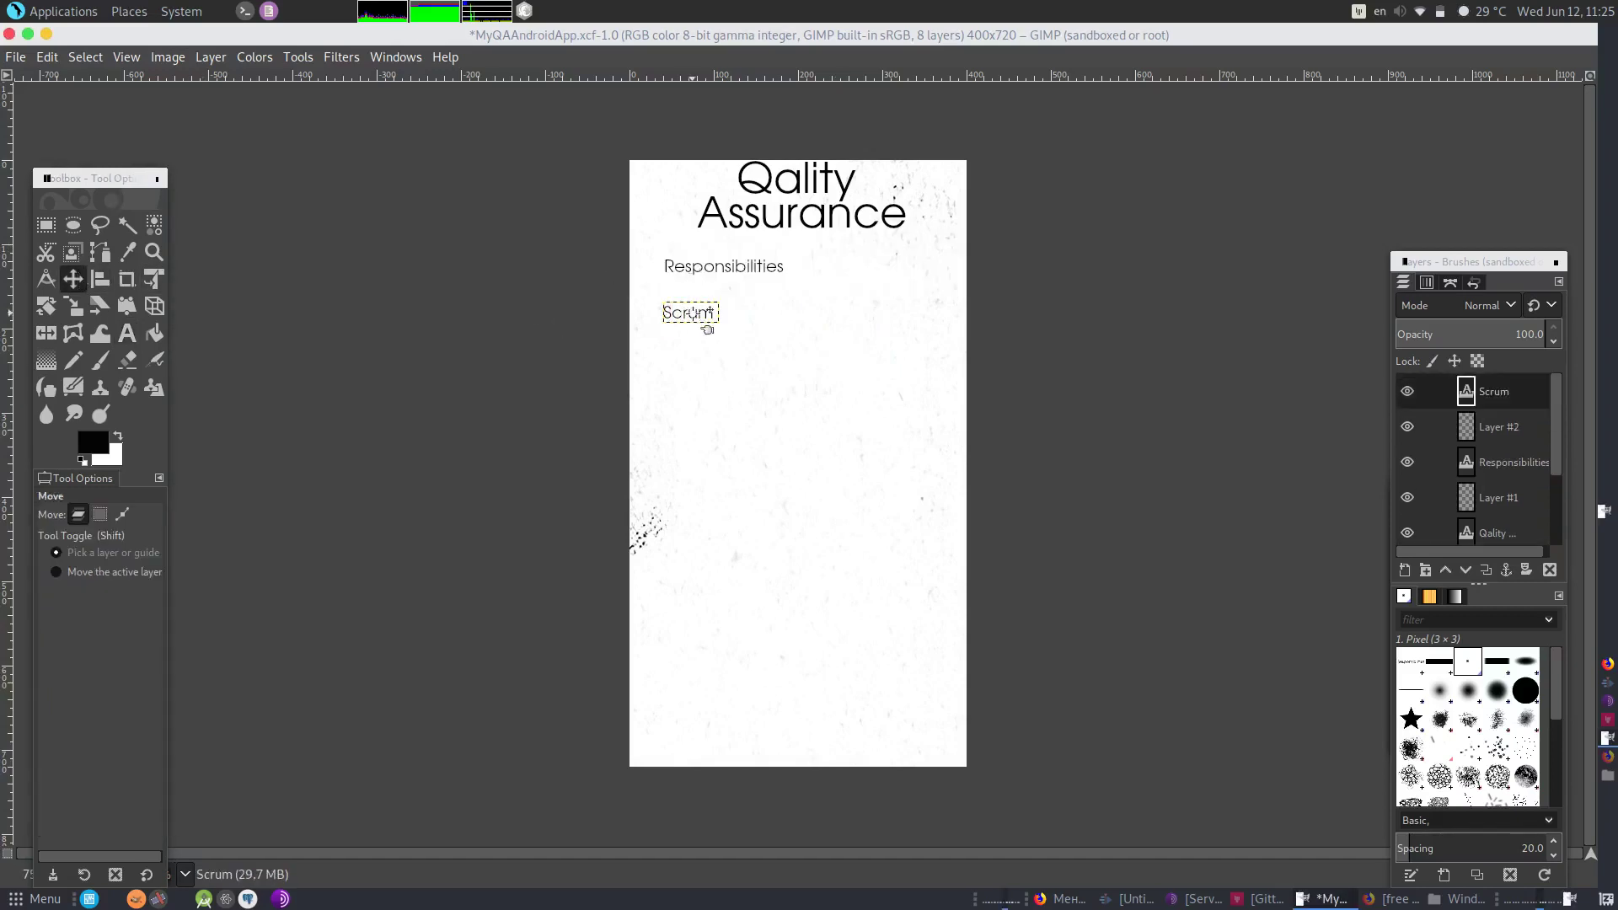
drag(693, 314, 705, 304)
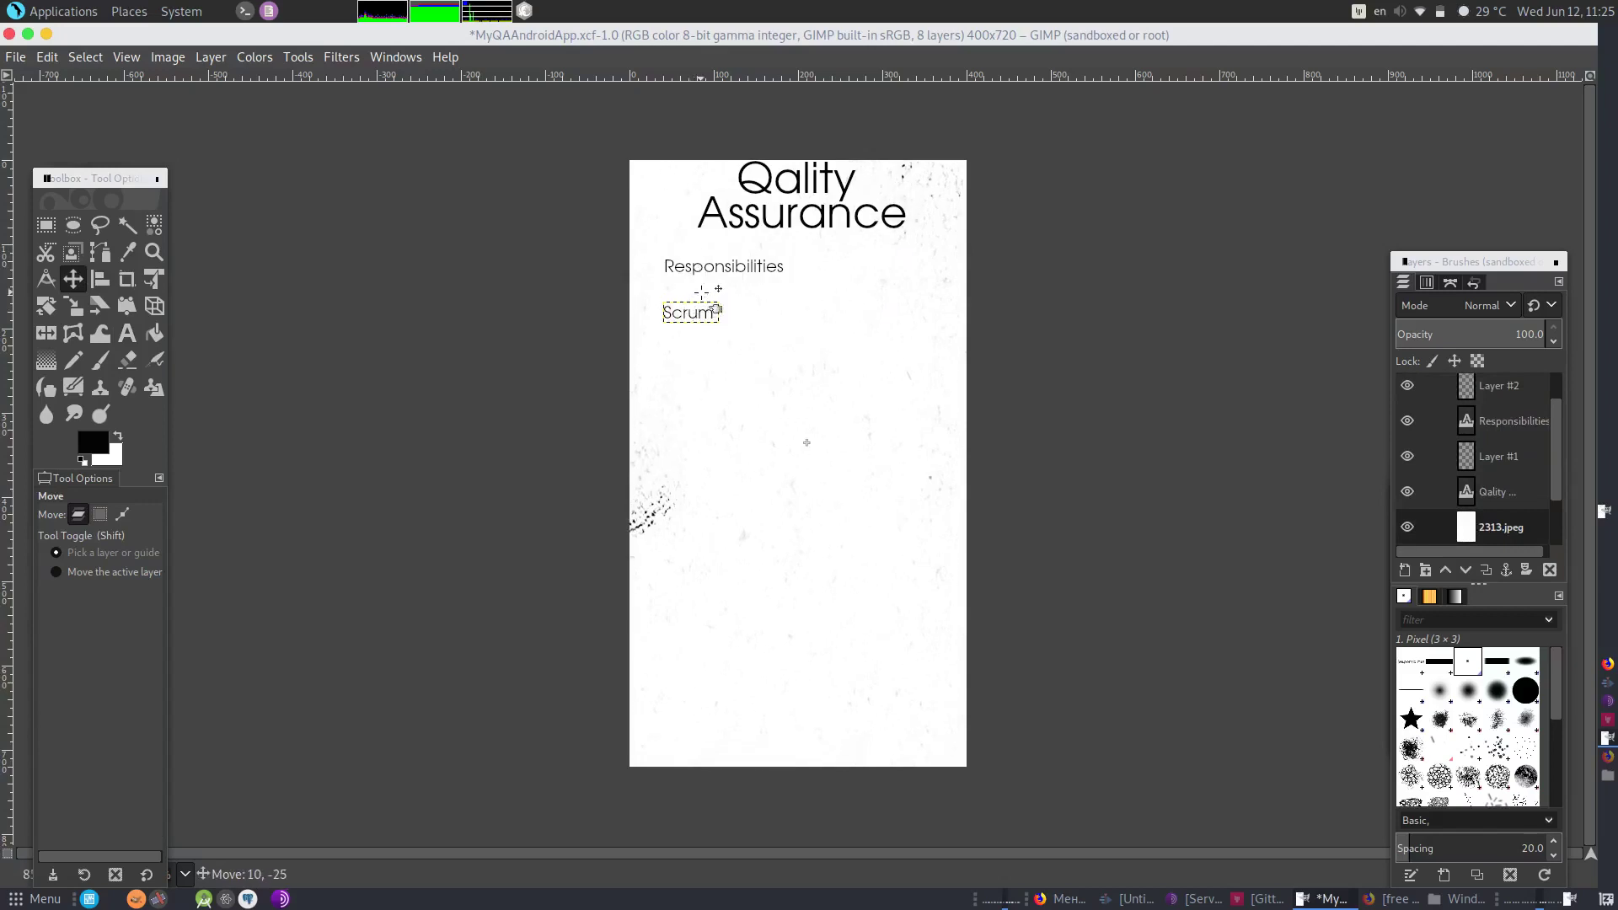
click(711, 311)
key(ctrl+z)
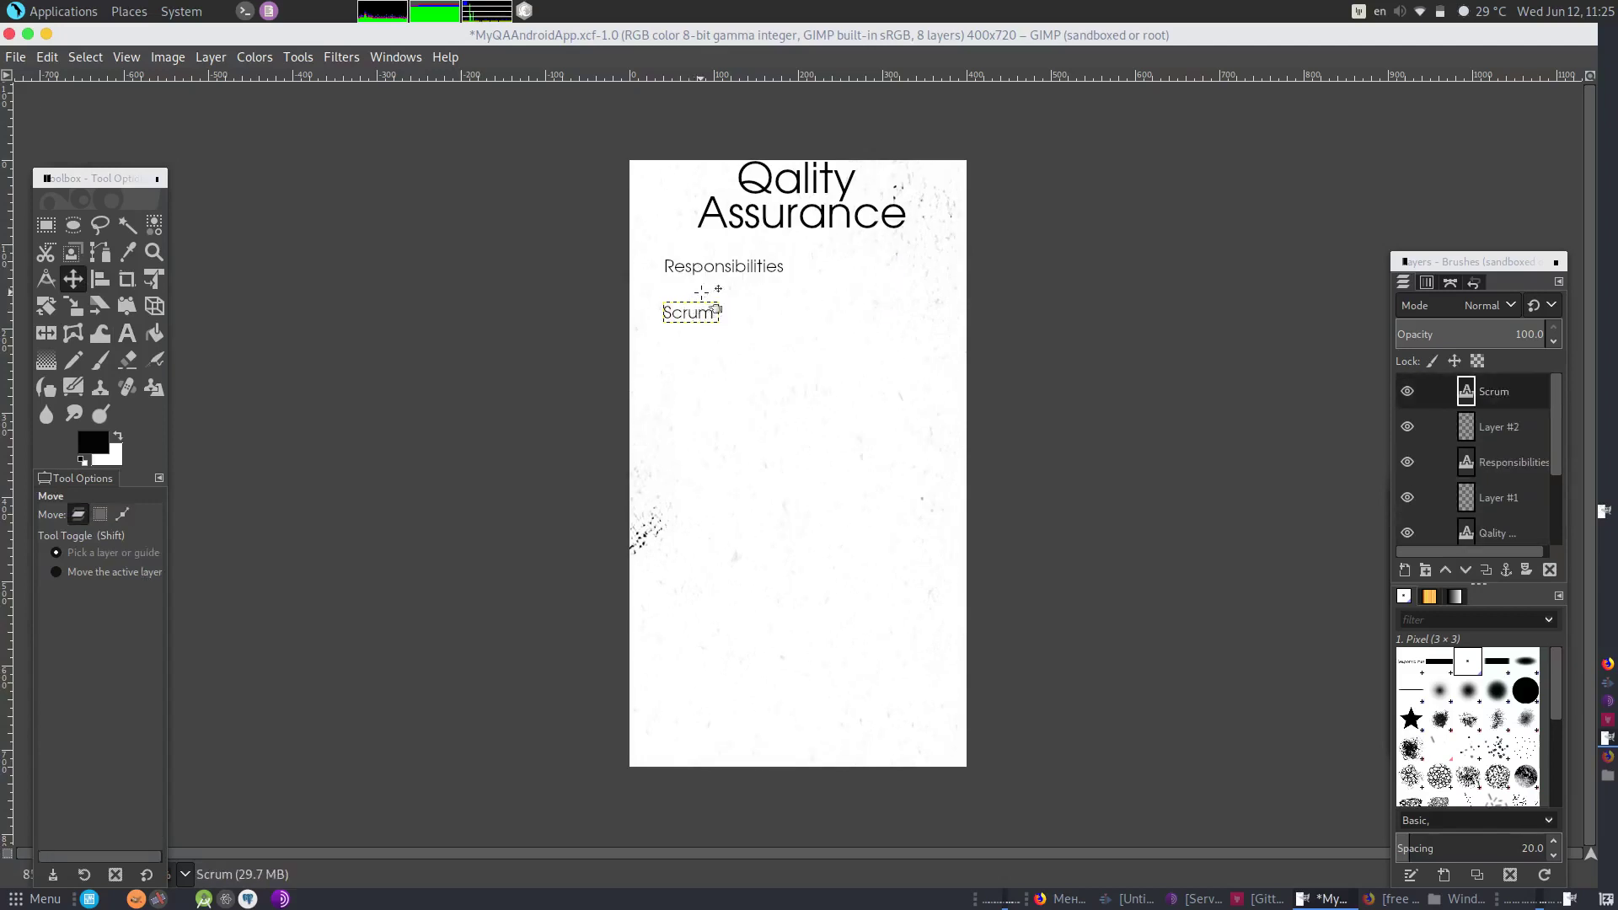
click(705, 313)
click(705, 314)
click(705, 314)
drag(710, 327, 714, 309)
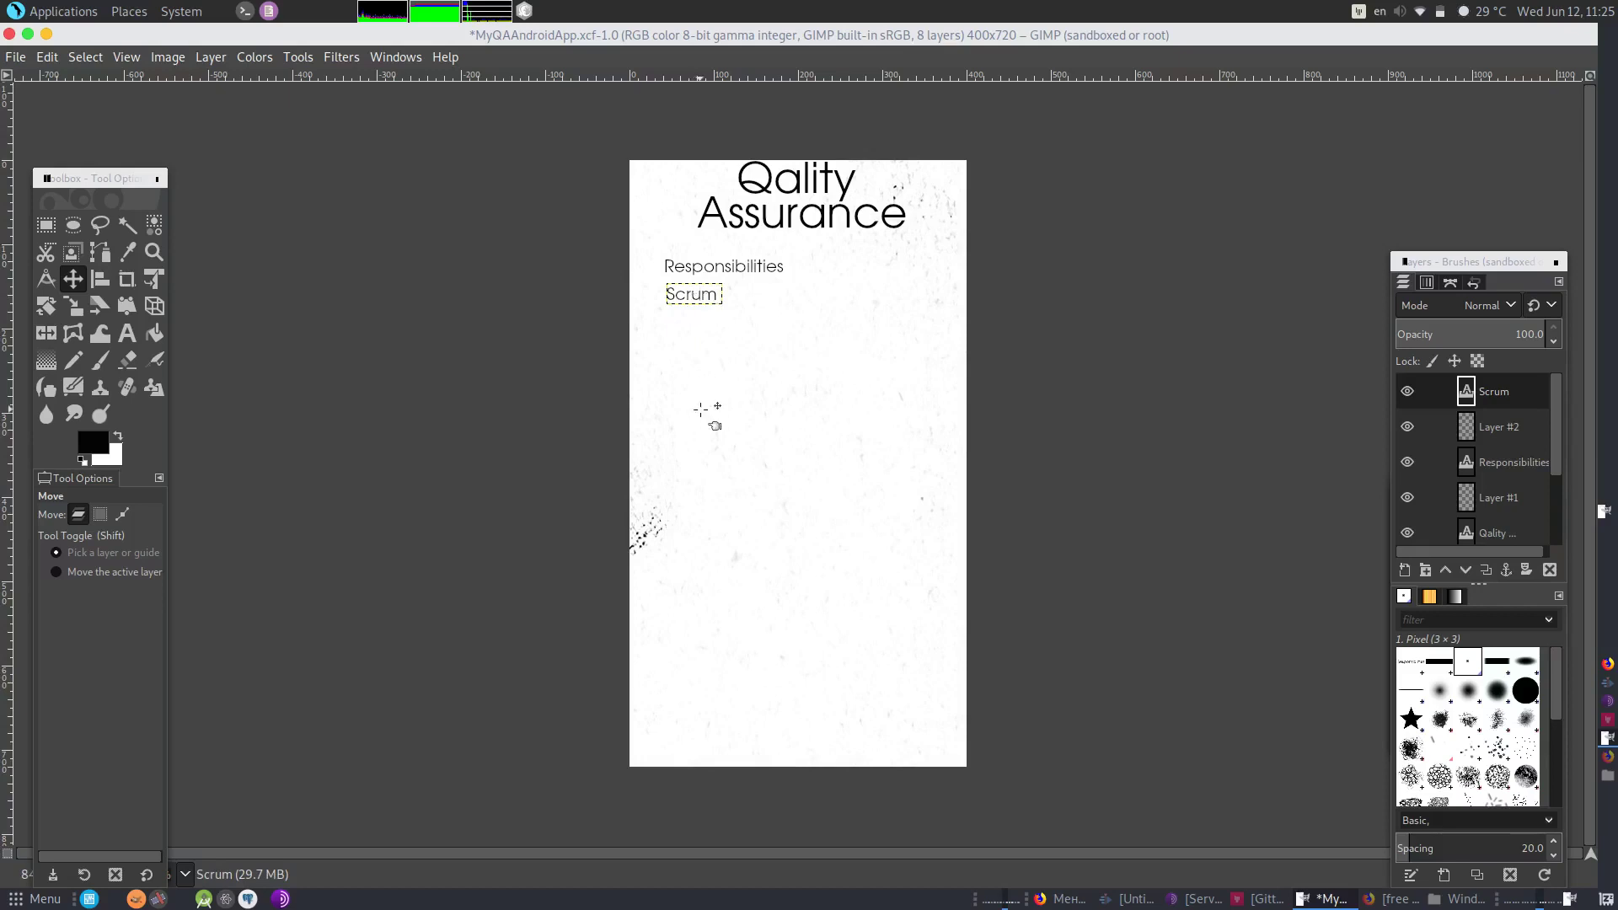
key(ctrl+z)
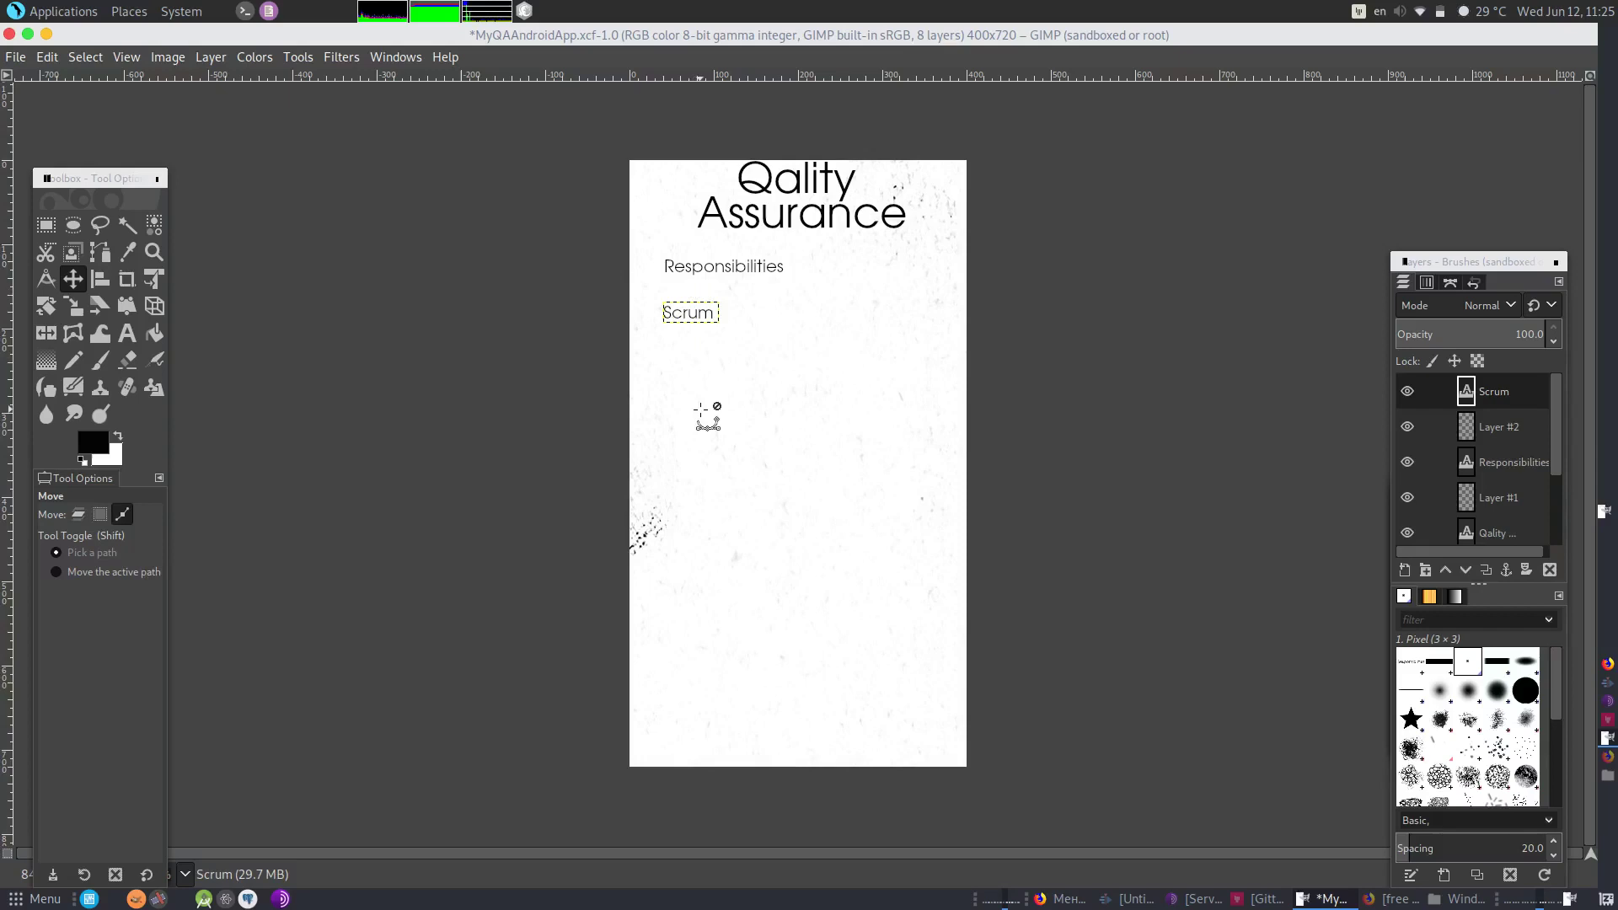
key(ctrl+z)
key(ctrl+z)
key(ctrl+z)
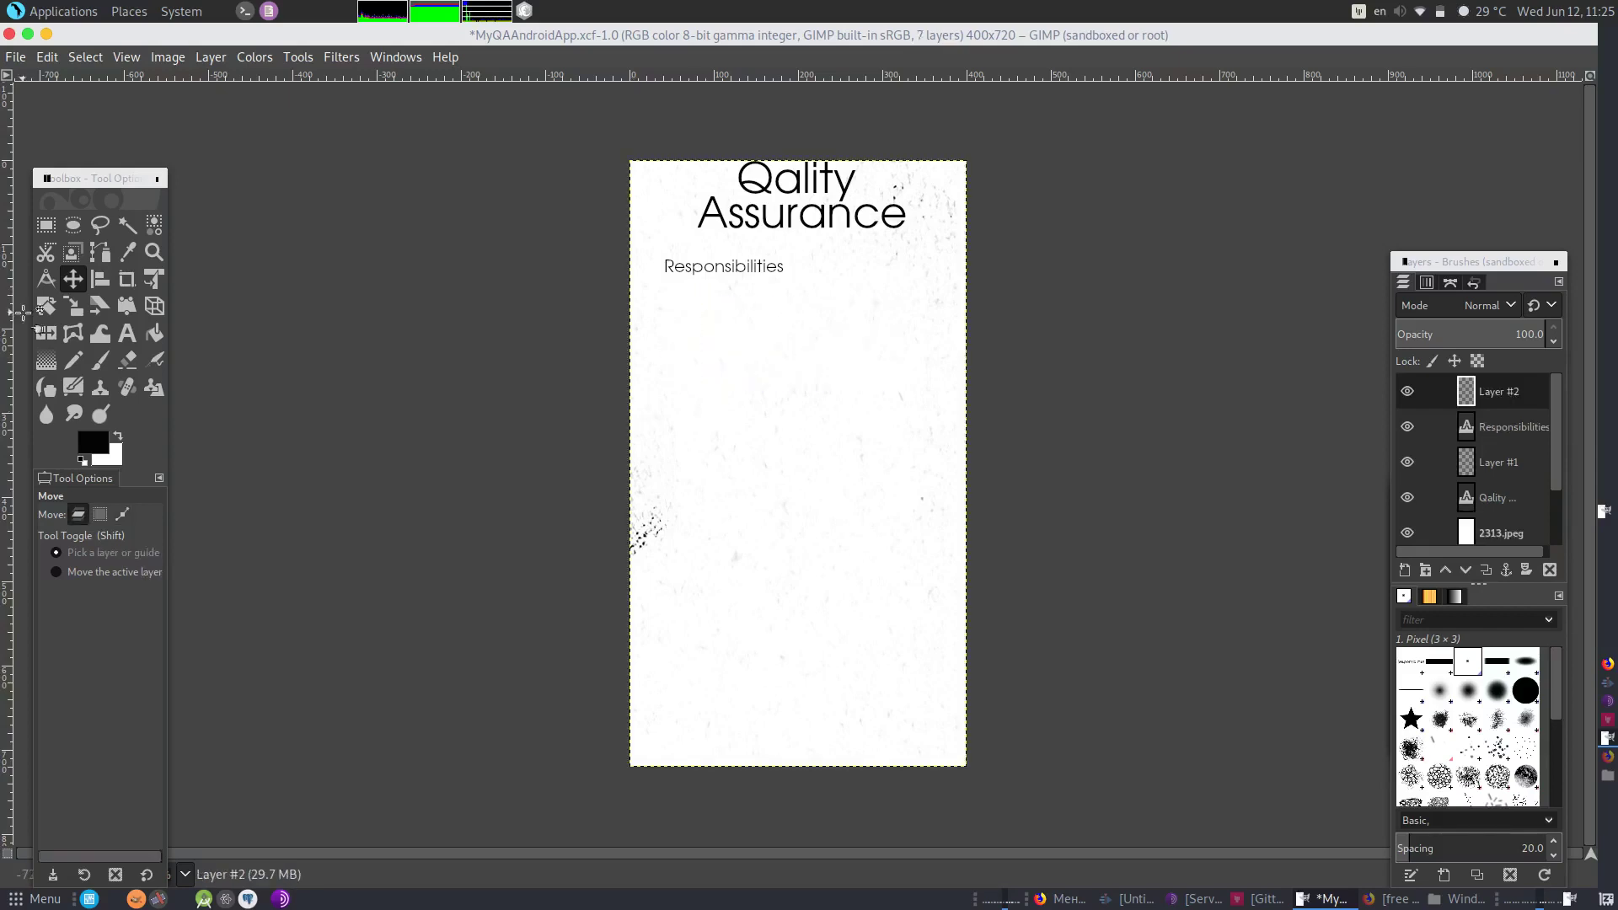
- Add a 'Sorum' line under Responsibilities and drag the box into a tall fixed area
click(128, 333)
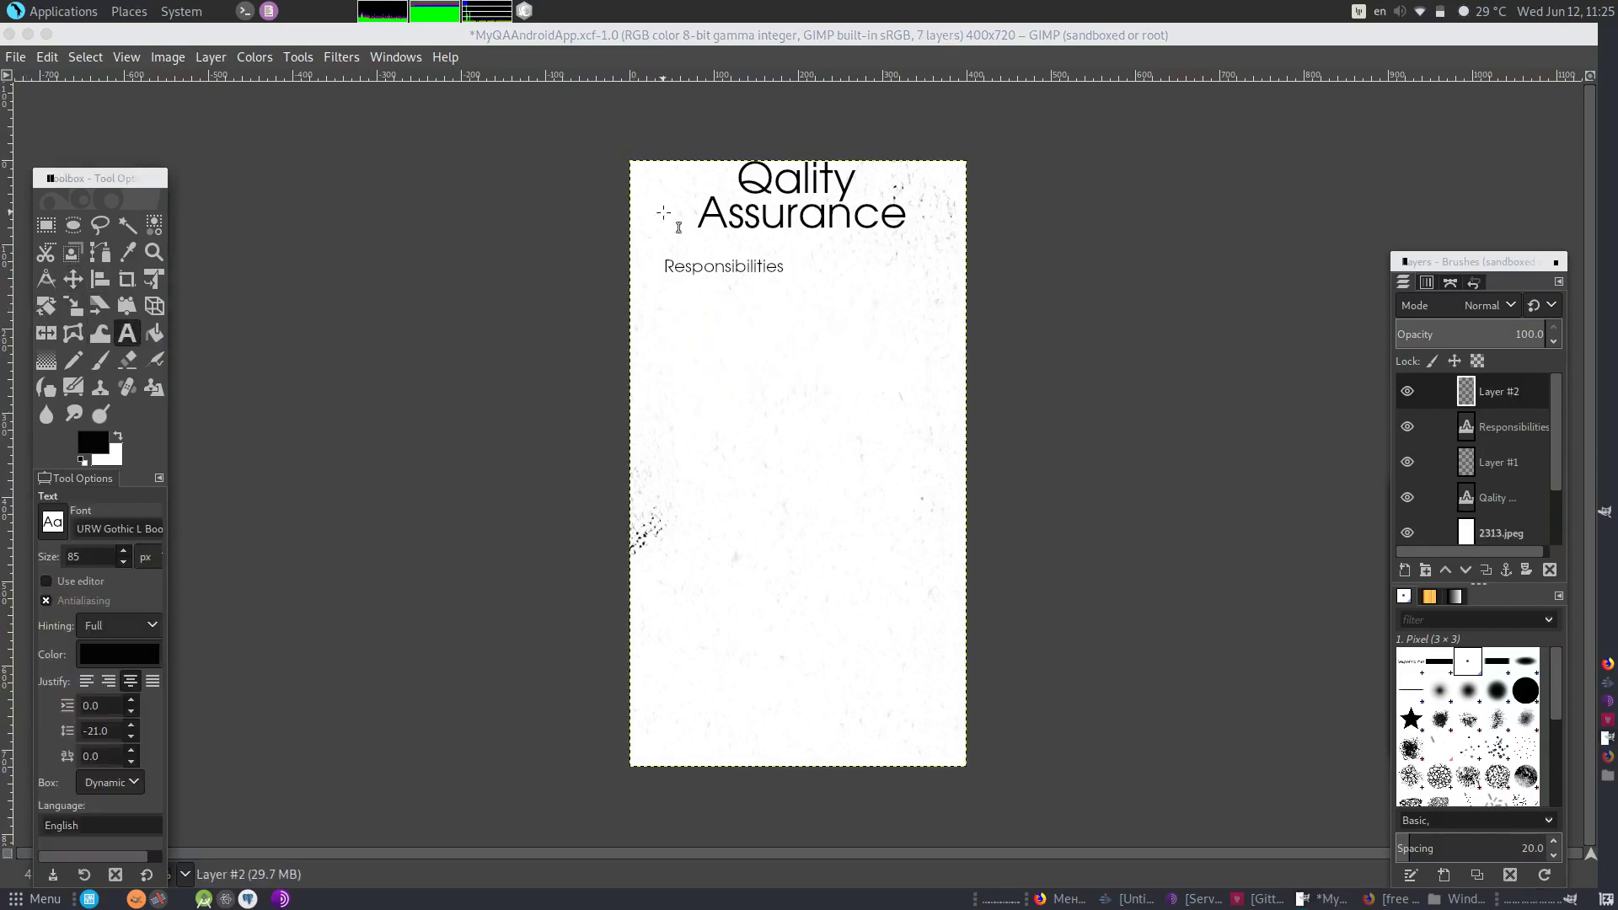
click(687, 276)
key(Right)
key(Right)
key(Right)
key(Right)
key(Right)
key(Return)
text(So)
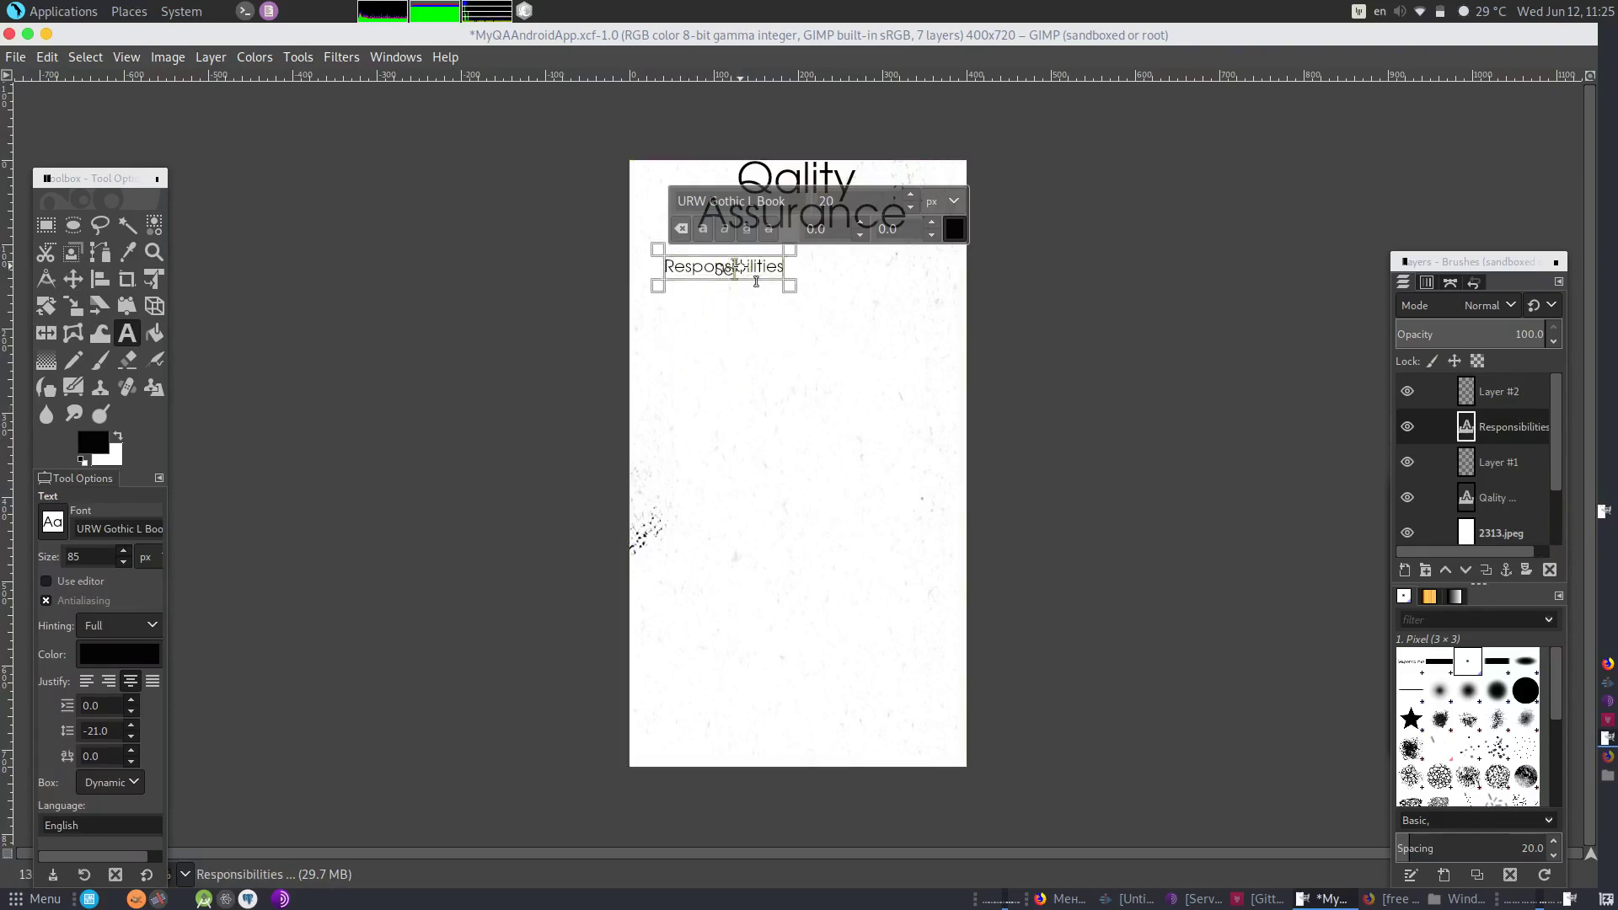
text(ruma)
drag(794, 296, 804, 426)
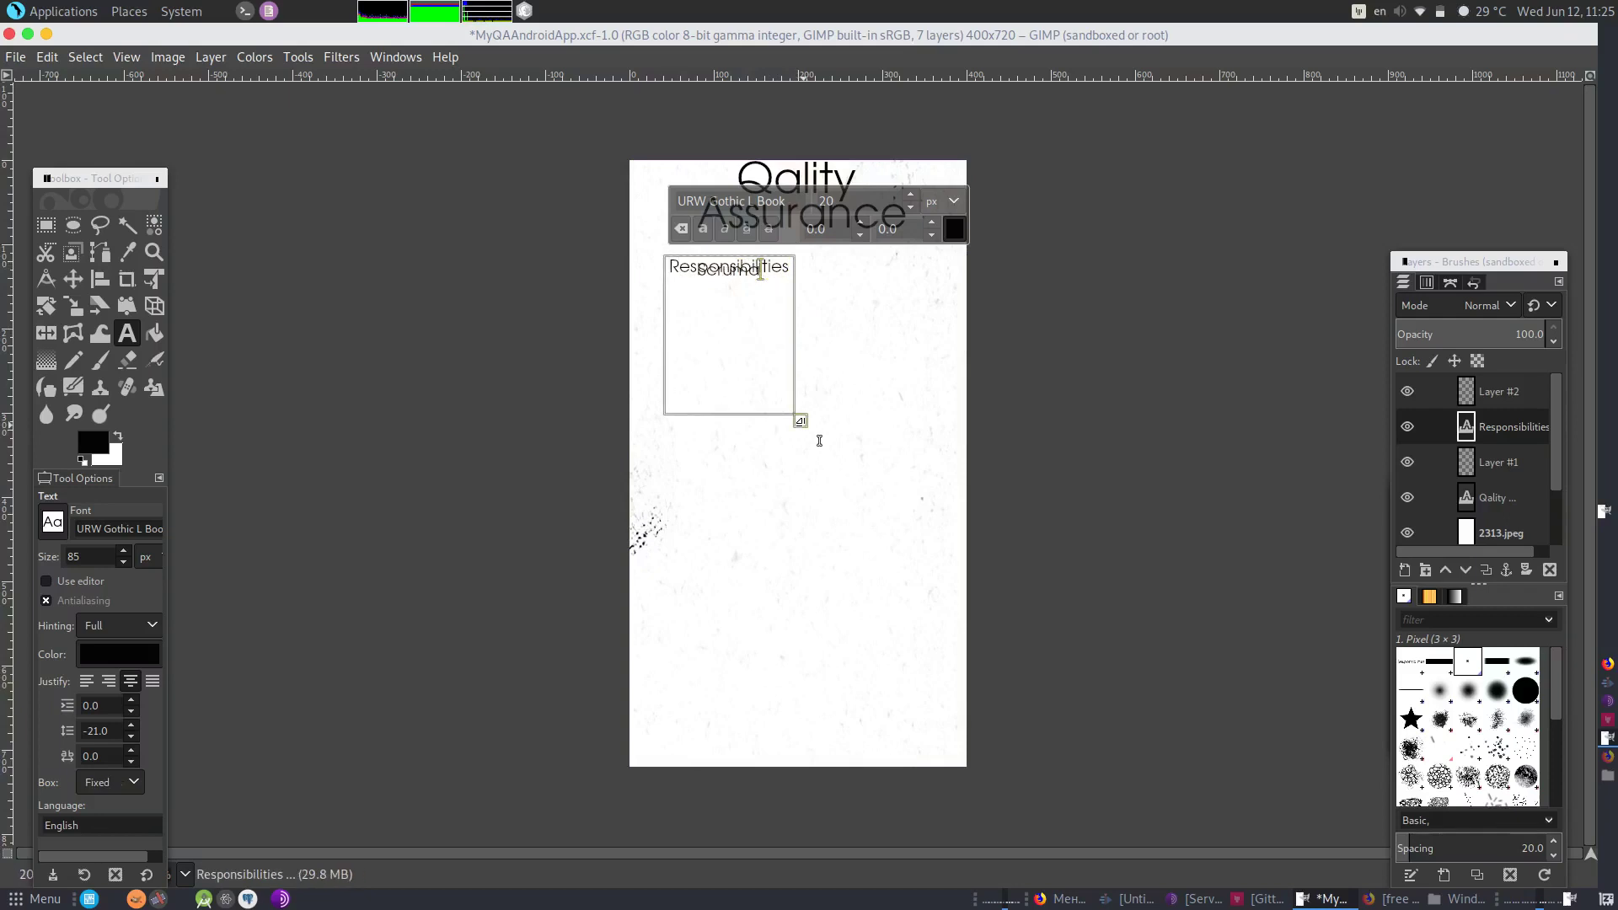
- Delete the extra line, then erase all the Responsibilities text, leaving the box empty
key(BackSpace)
key(BackSpace)
key(BackSpace)
key(BackSpace)
key(BackSpace)
key(BackSpace)
key(Left)
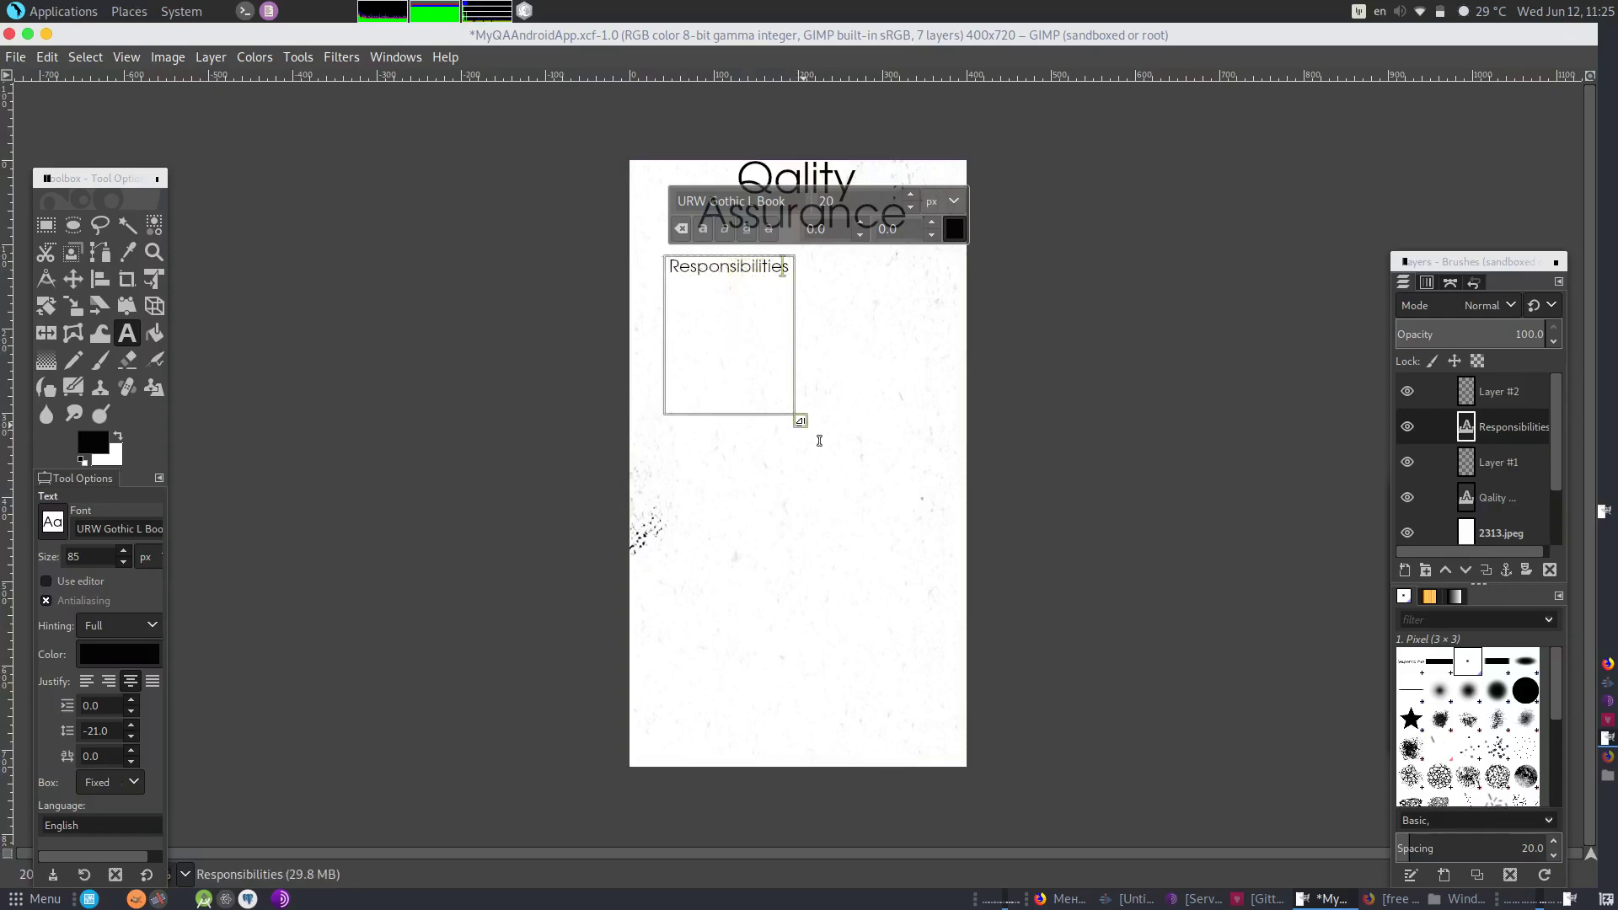
key(Right)
key(Return)
key(Up)
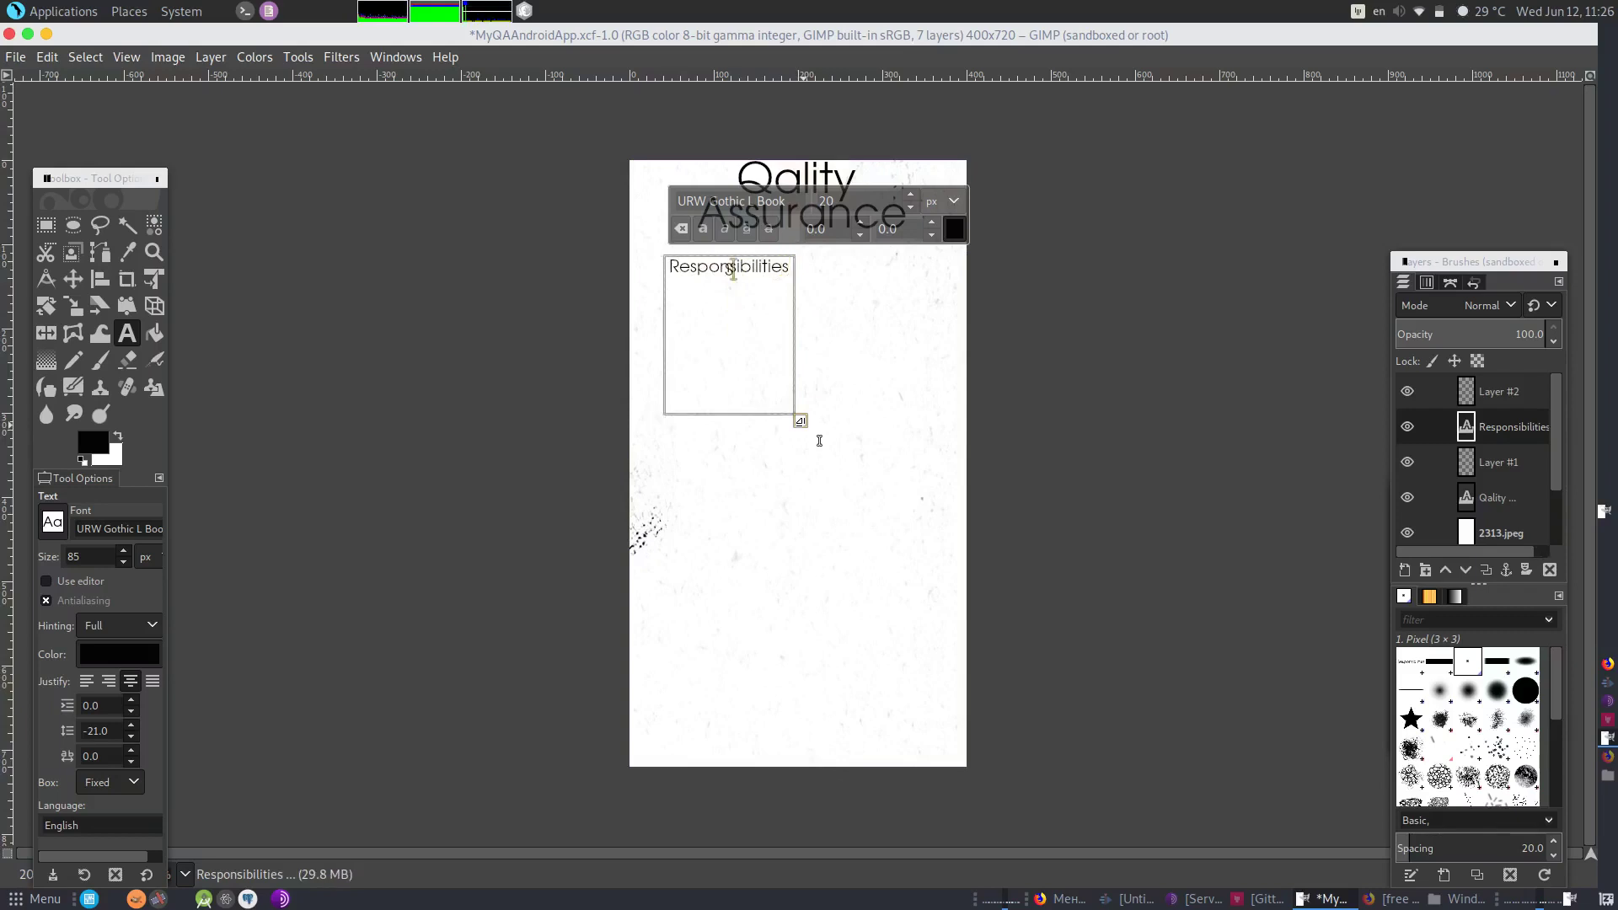
key(Down)
text(crum)
key(BackSpace)
key(BackSpace)
key(BackSpace)
key(BackSpace)
key(BackSpace)
key(BackSpace)
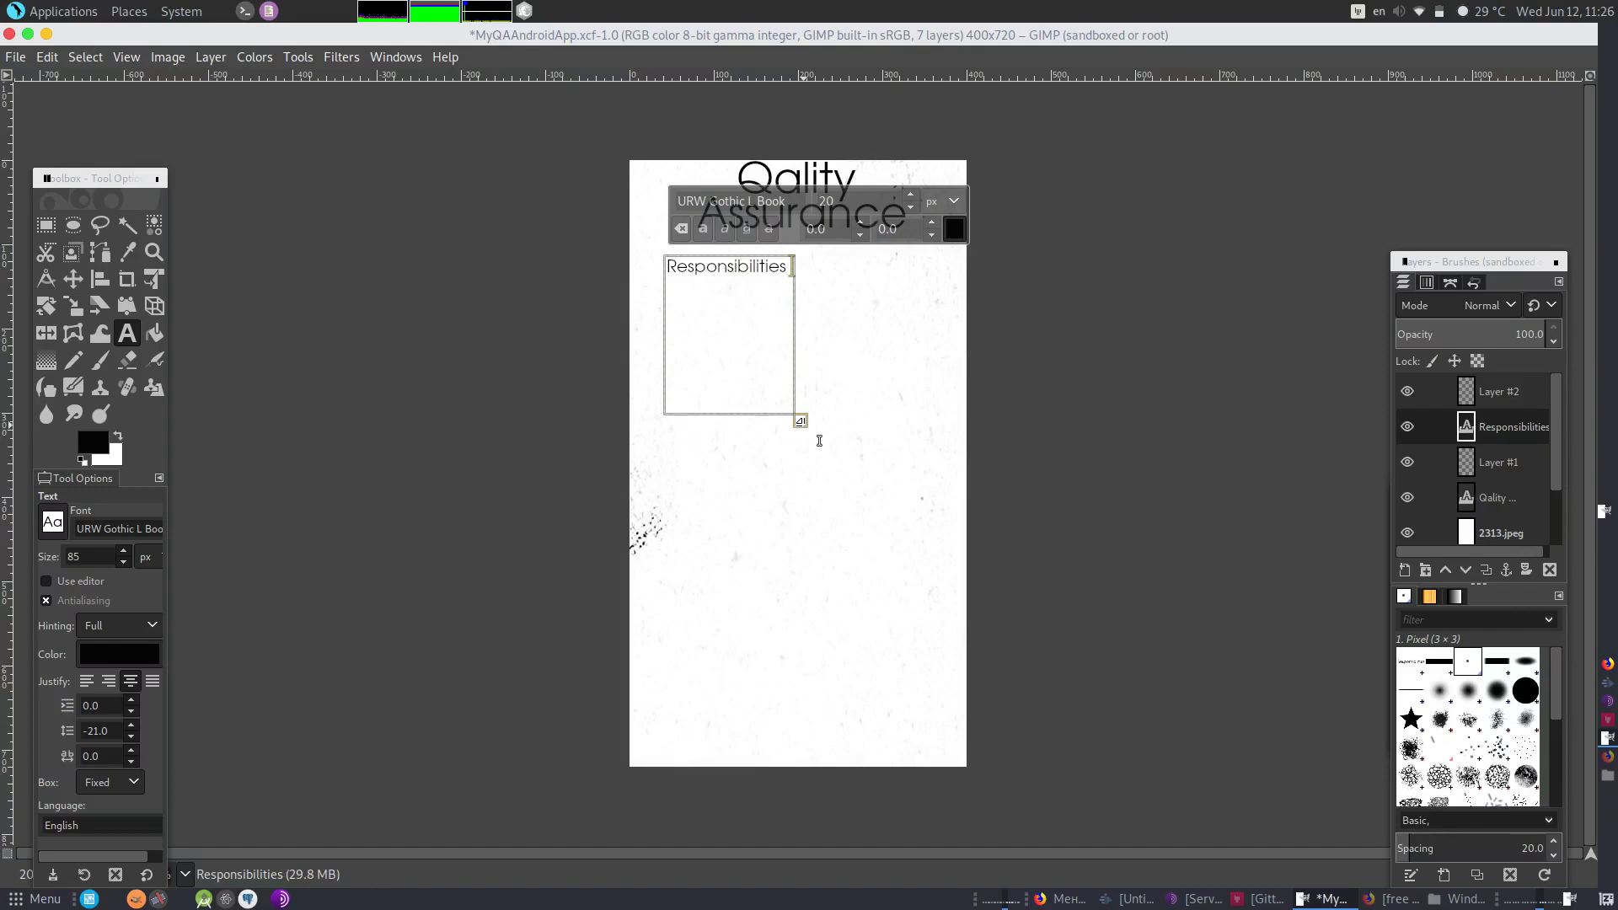
key(BackSpace)
key(BackSpace)
key(BackSpace)
key(BackSpace)
key(BackSpace)
key(BackSpace)
key(BackSpace)
key(BackSpace)
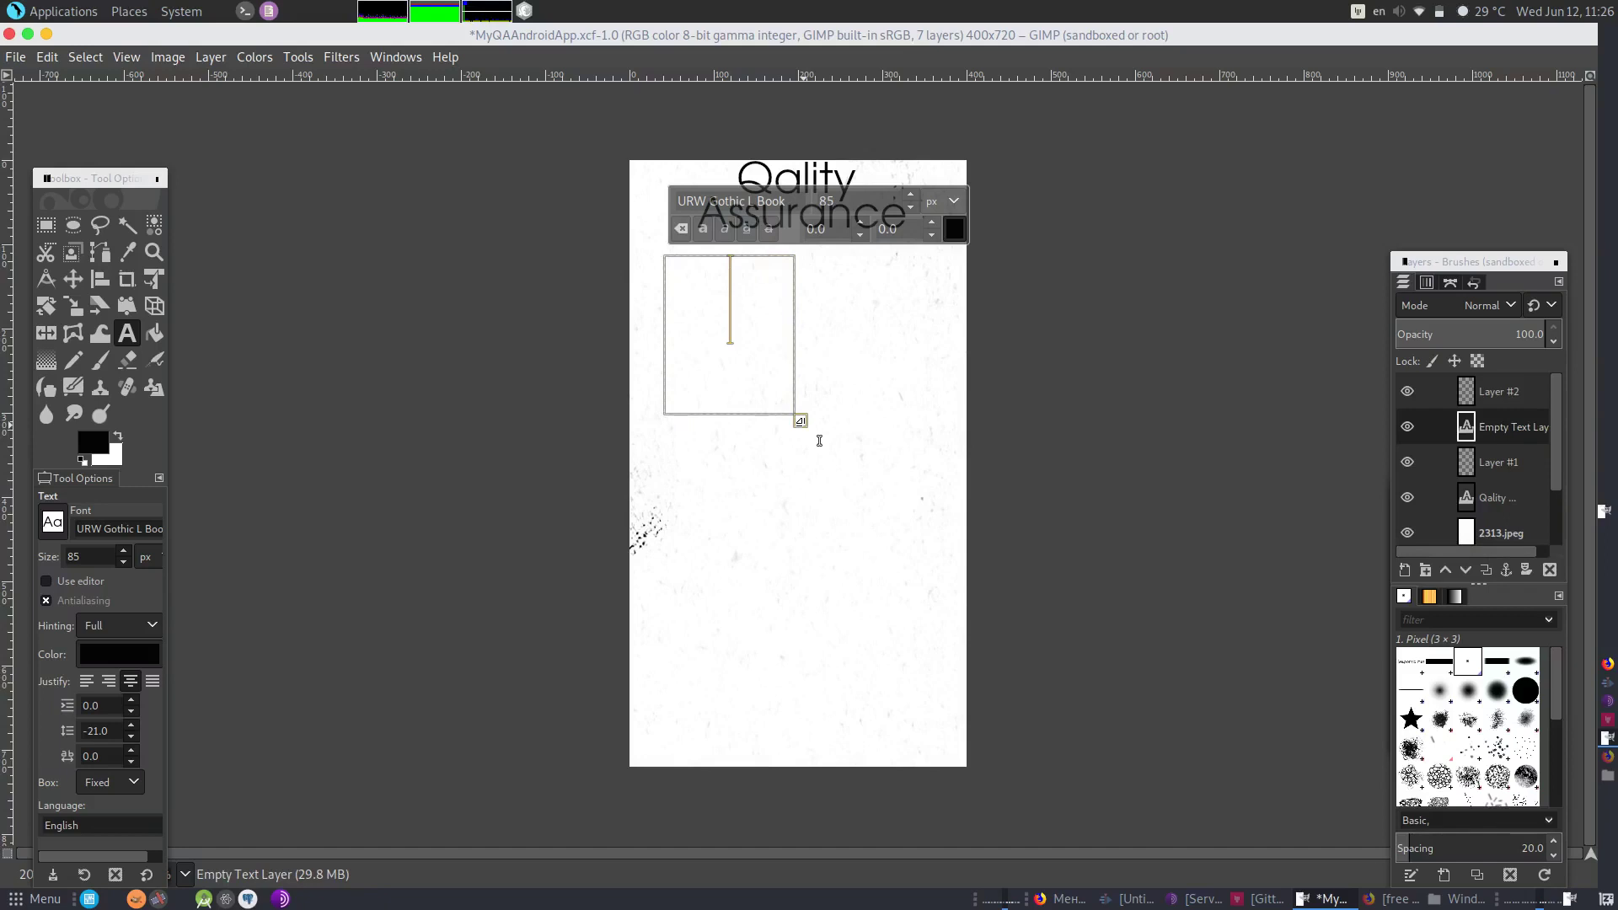
- Retype 'Responsibilities' with an extra 'ofa a' line and set all text to 20 px
text(Responsibilities)
key(Return)
text(ofa a)
key(Return)
key(ctrl+a)
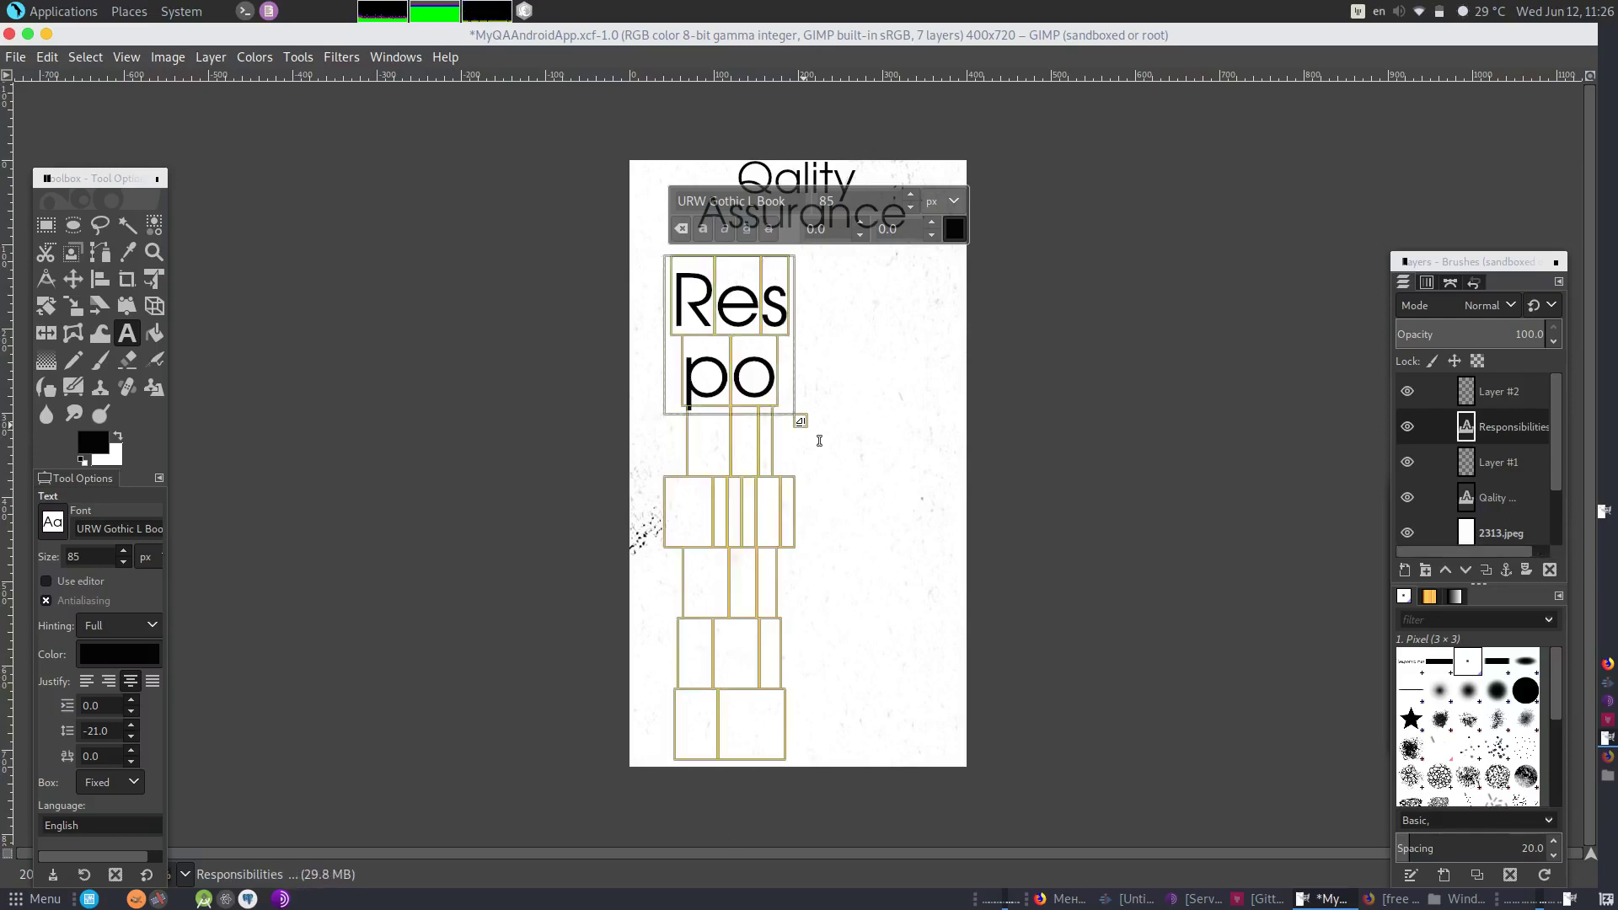
double_click(833, 203)
text(20)
key(Return)
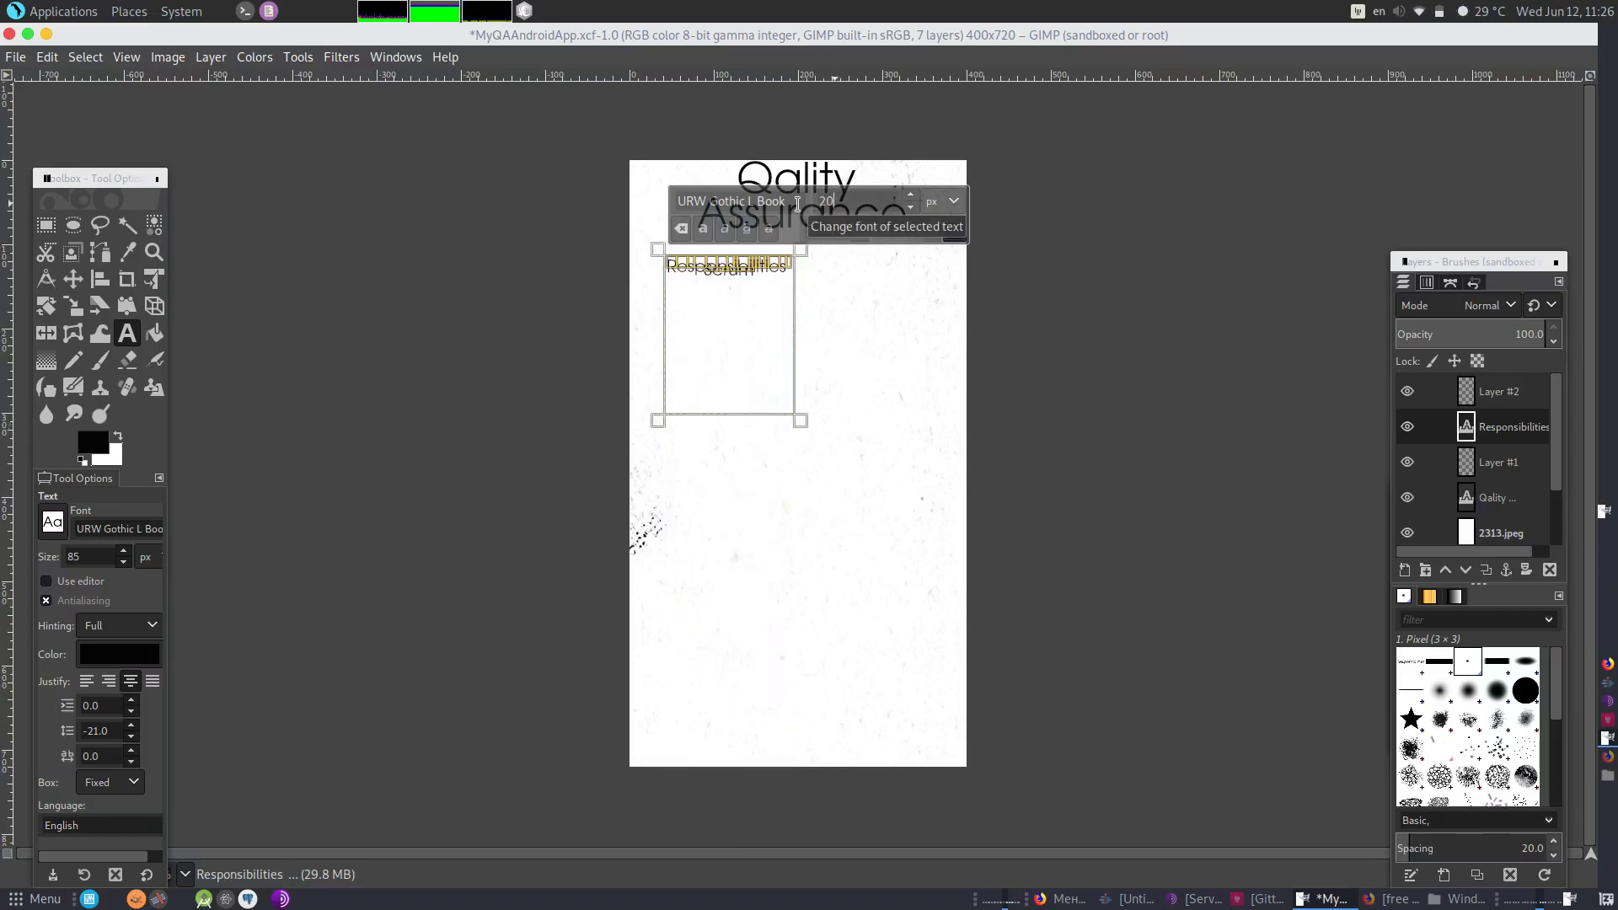
- Put Scrum on its own line below Responsibilities
click(764, 286)
key(Return)
key(Up)
key(Left)
key(Left)
key(Right)
key(Right)
key(Right)
key(Right)
key(Right)
key(Right)
key(Right)
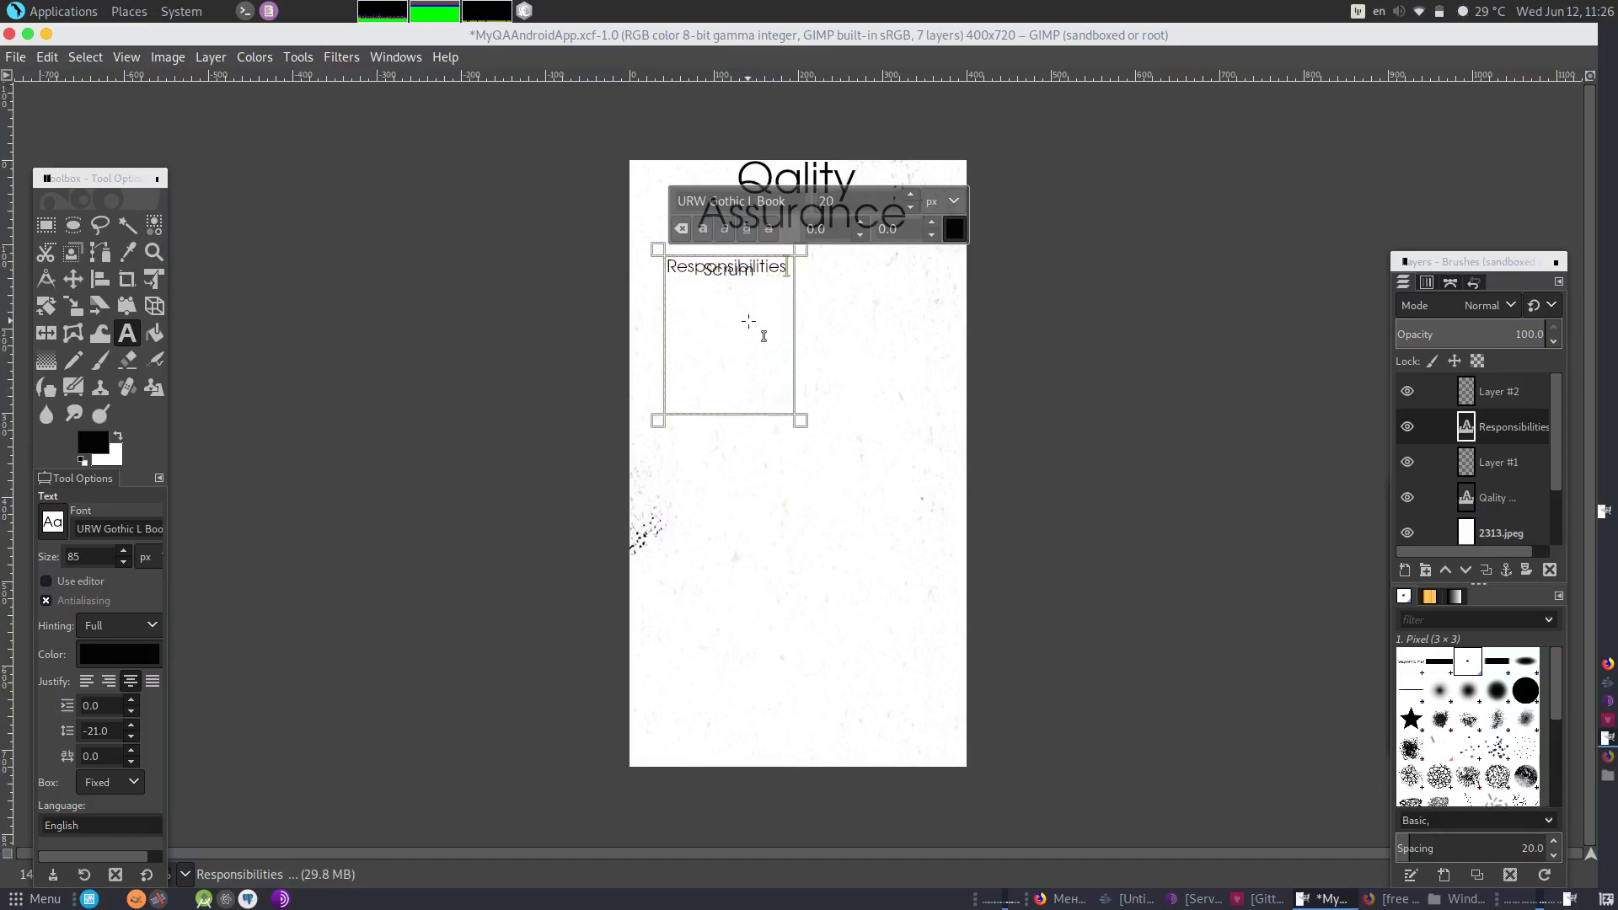
key(Return)
key(Return)
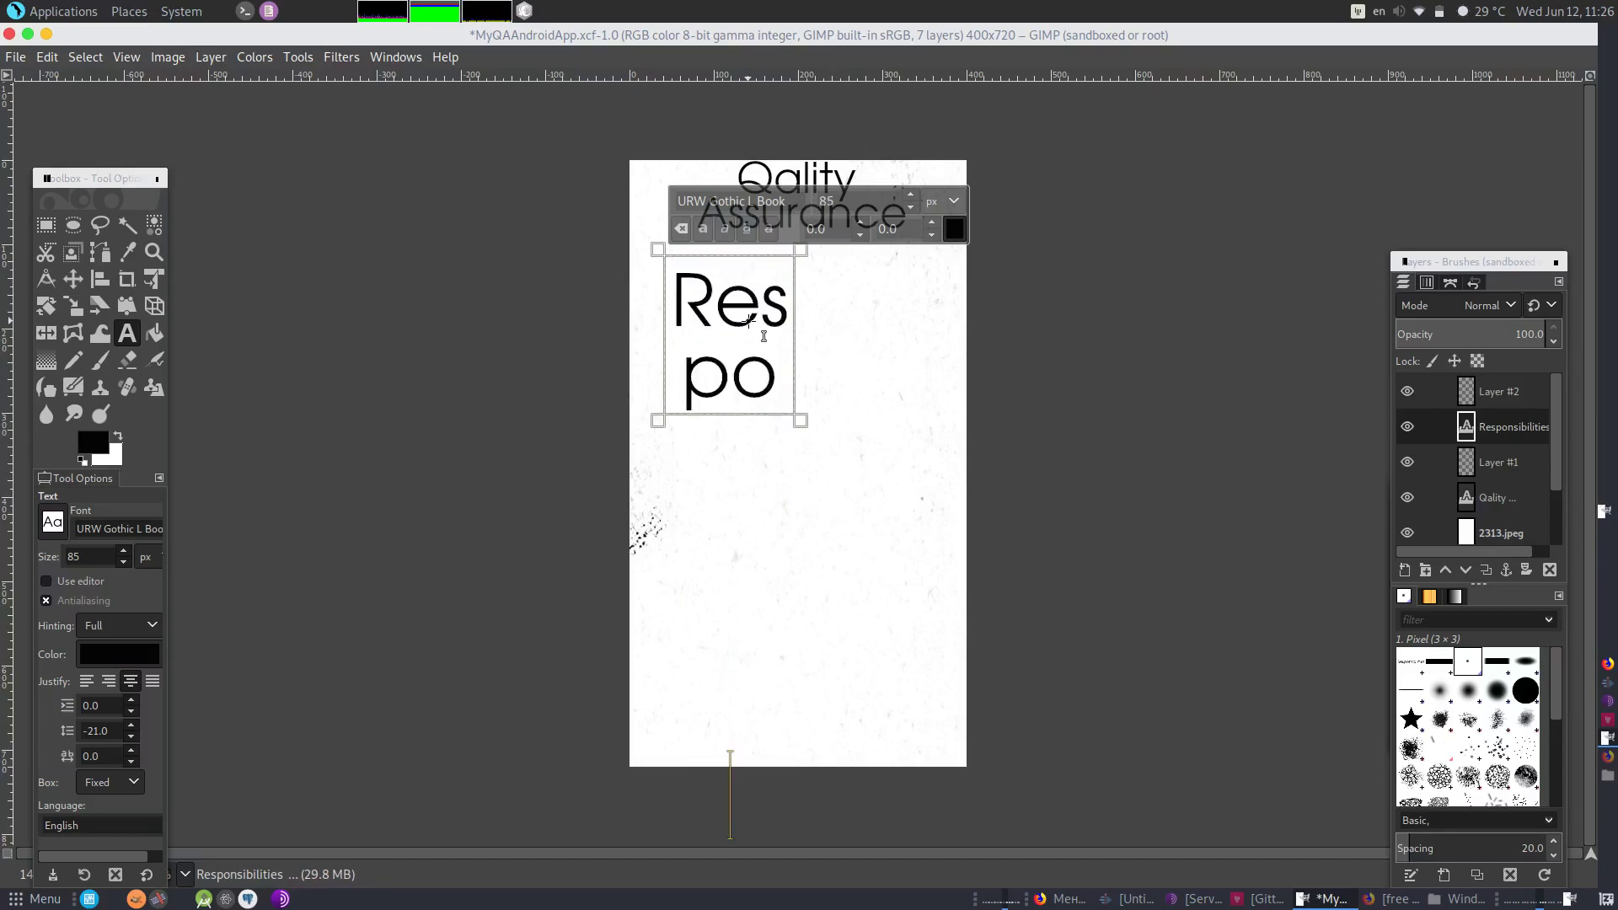
- Enlarge the text box down and right and remove the blank line above Scrum
mouse_move(800, 421)
mouse_down()
mouse_move(865, 493)
mouse_move(948, 738)
mouse_up()
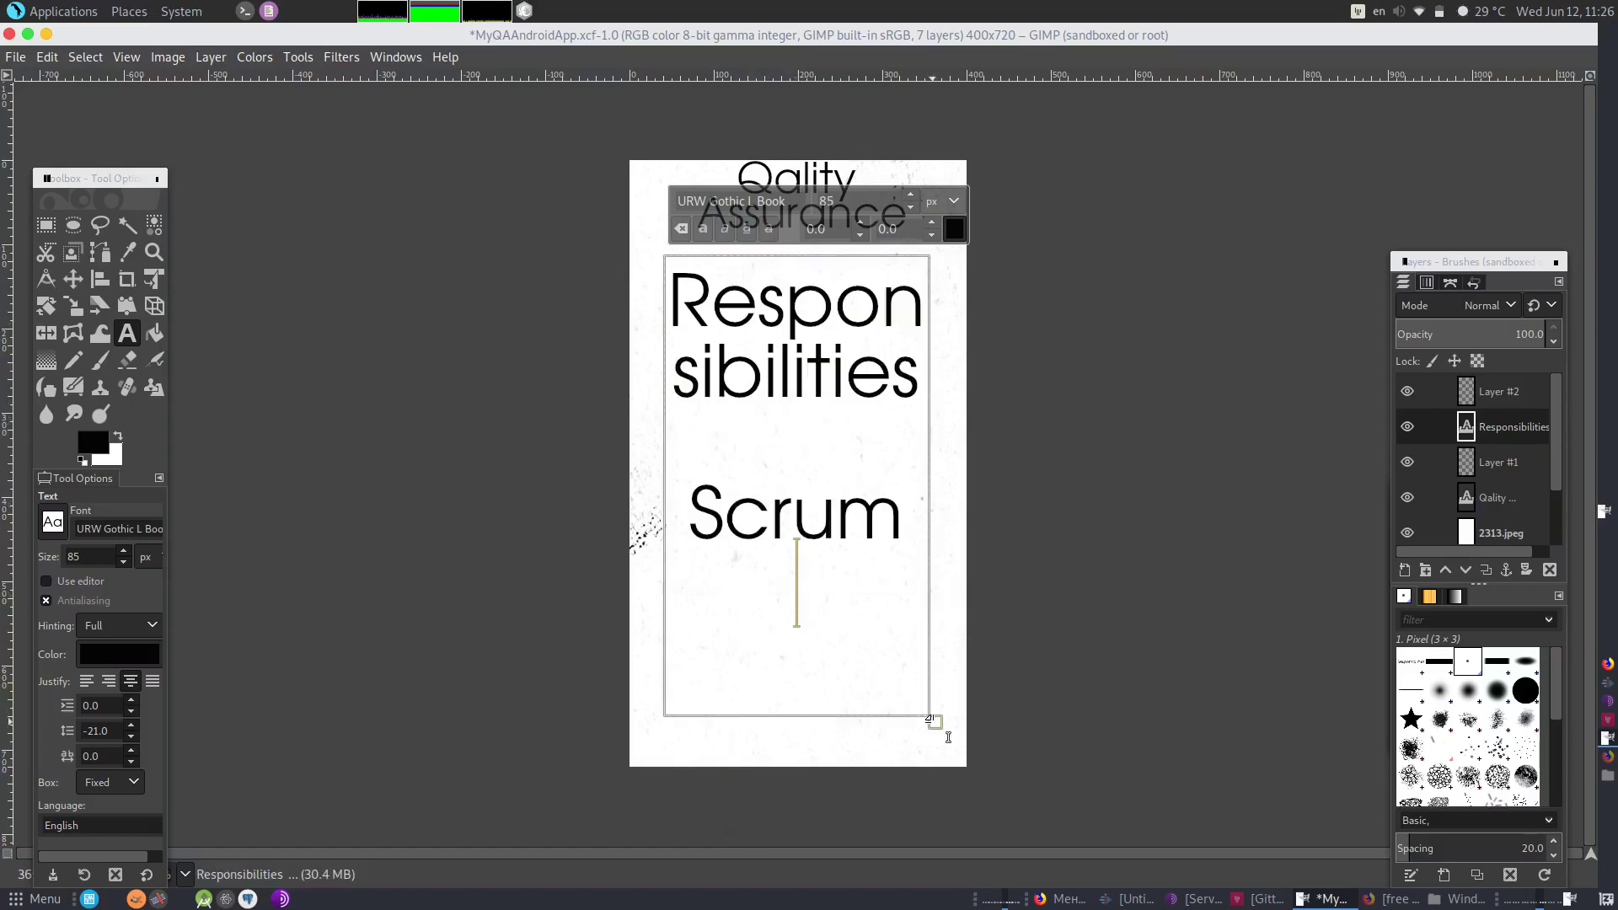
key(Up)
key(Up)
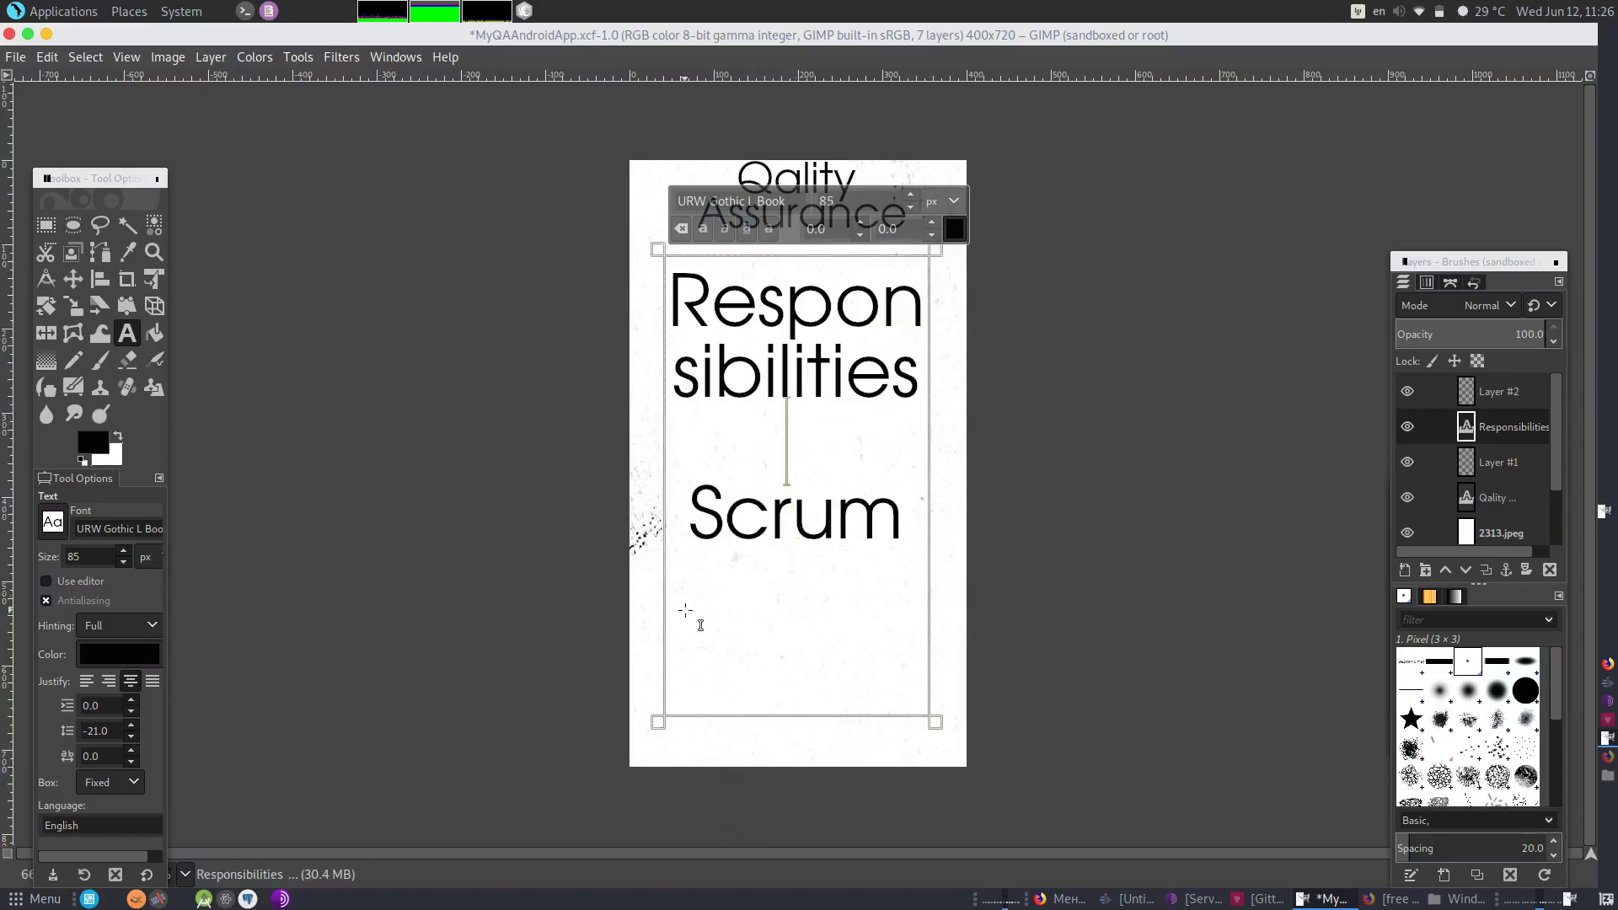
key(Down)
key(Down)
key(Up)
key(Up)
key(BackSpace)
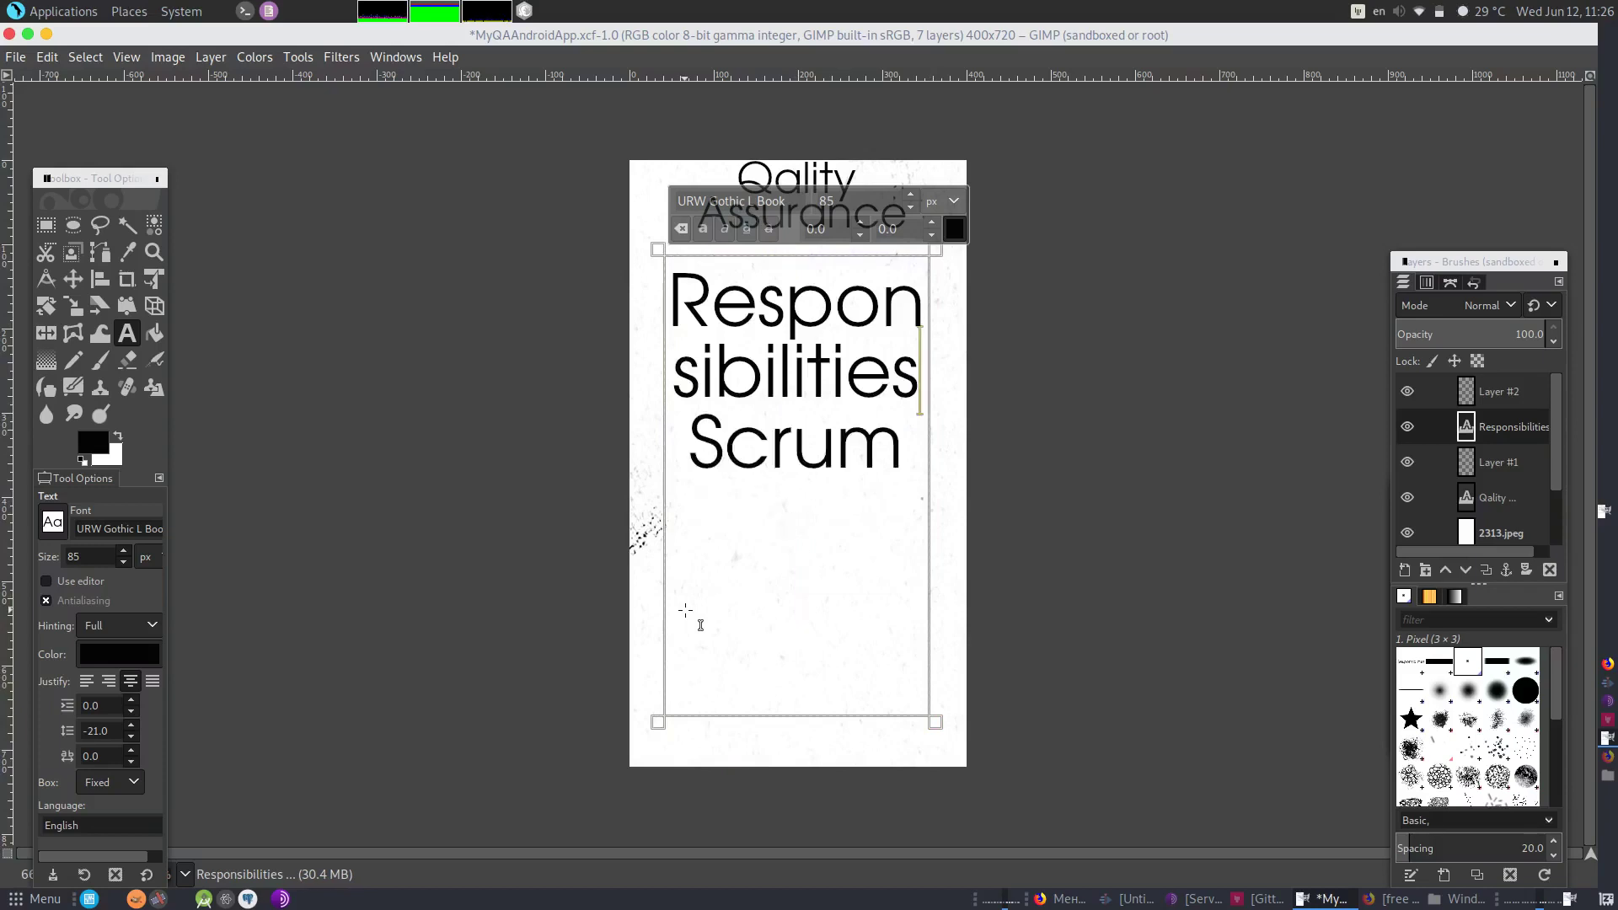
key(Down)
key(End)
key(Down)
- Undo the text edits back to the single Responsibilities line
key(ctrl+z)
key(ctrl+z)
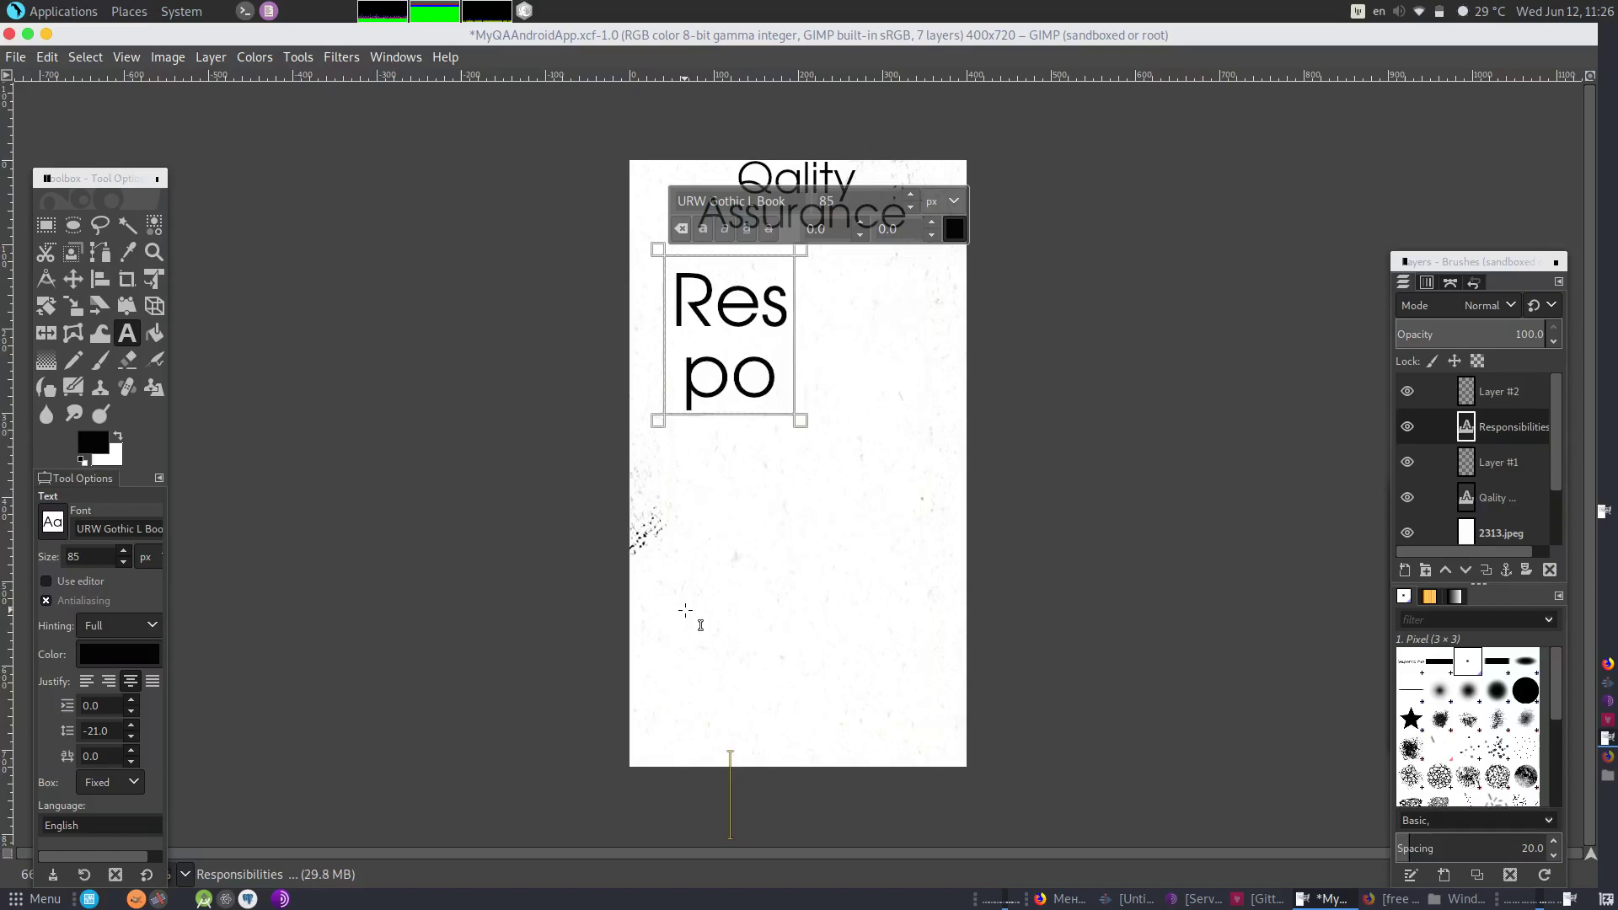
key(ctrl+z)
key(ctrl+z)
key(ctrl+z)
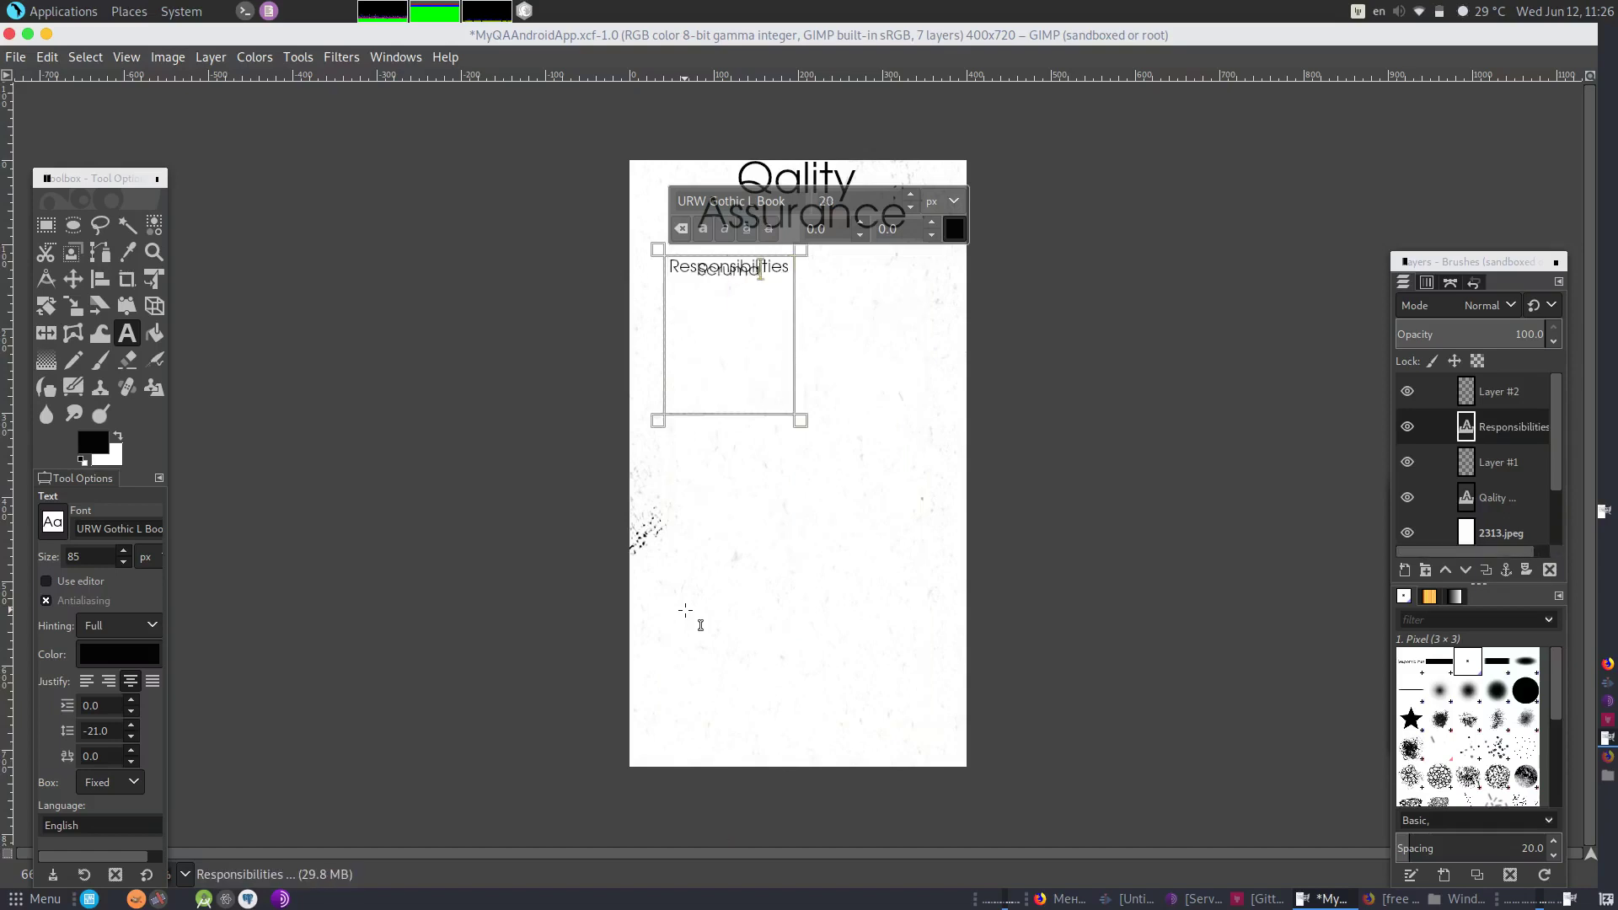
key(ctrl+z)
key(ctrl+z)
key(ctrl+z)
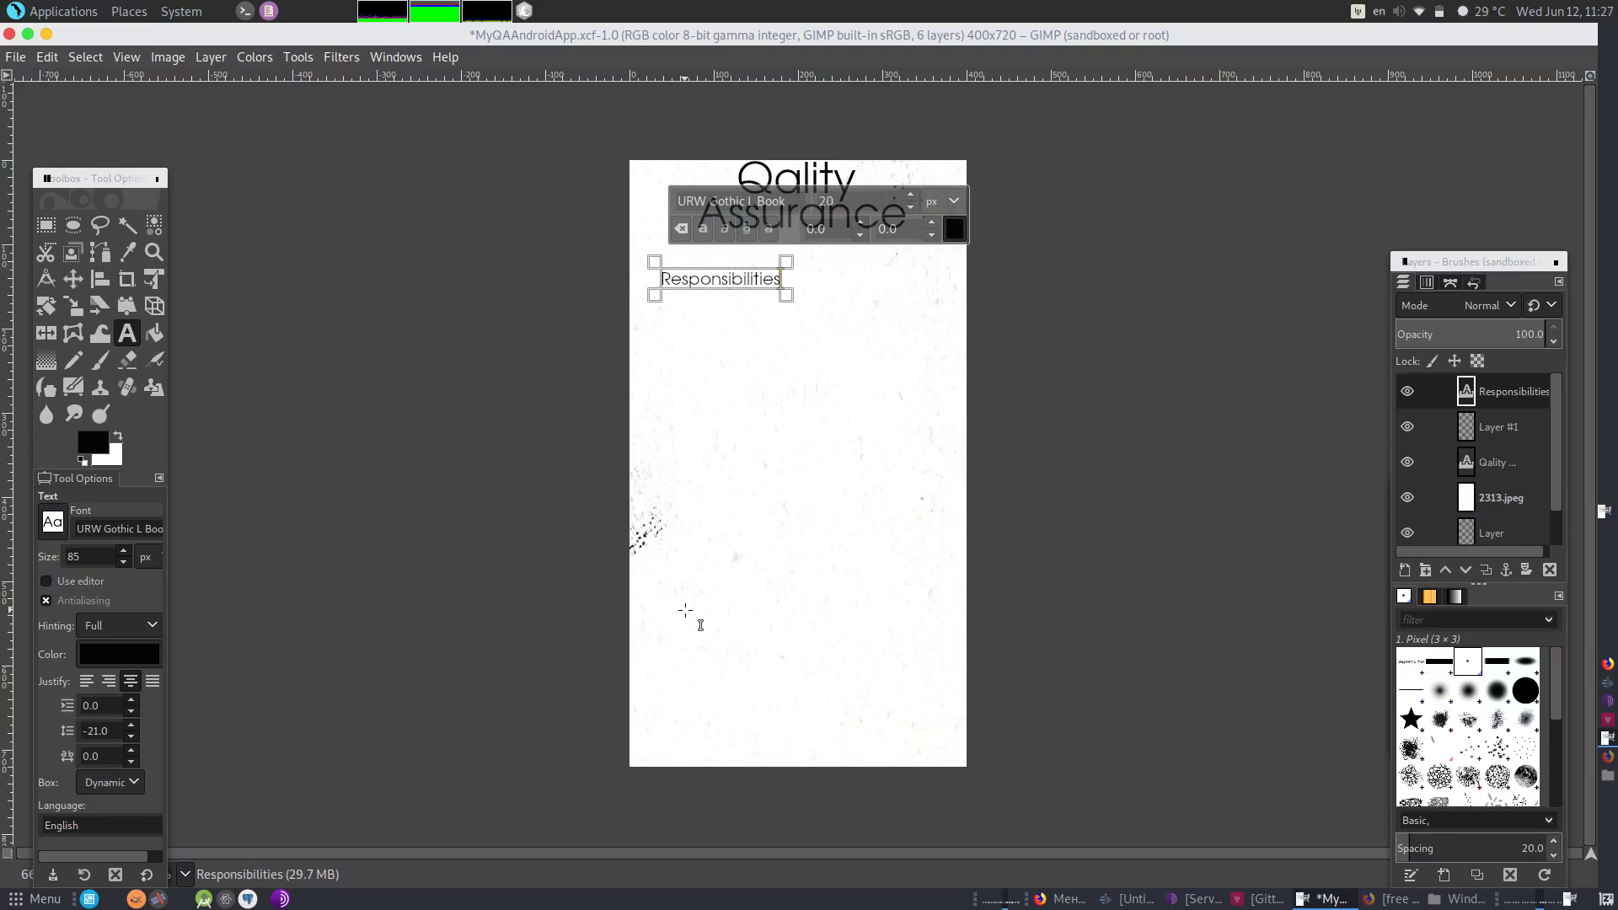
key(ctrl+z)
key(ctrl+z)
key(ctrl+z)
key(ctrl+z)
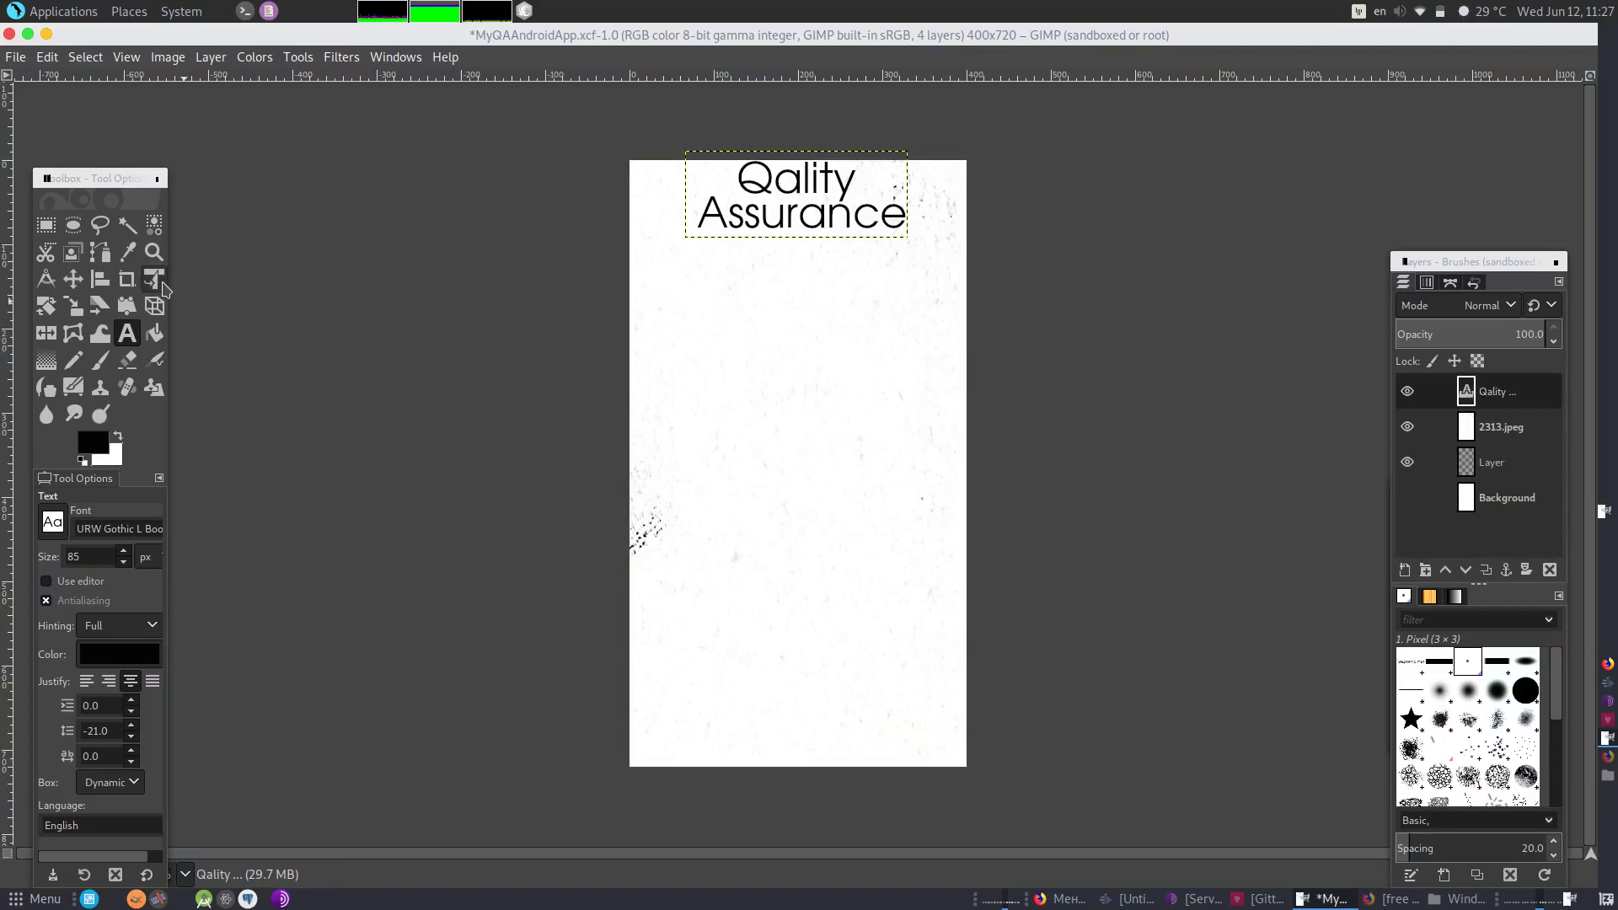
- Use Edit > Redo Add Layer to restore the empty Layer #1
click(47, 57)
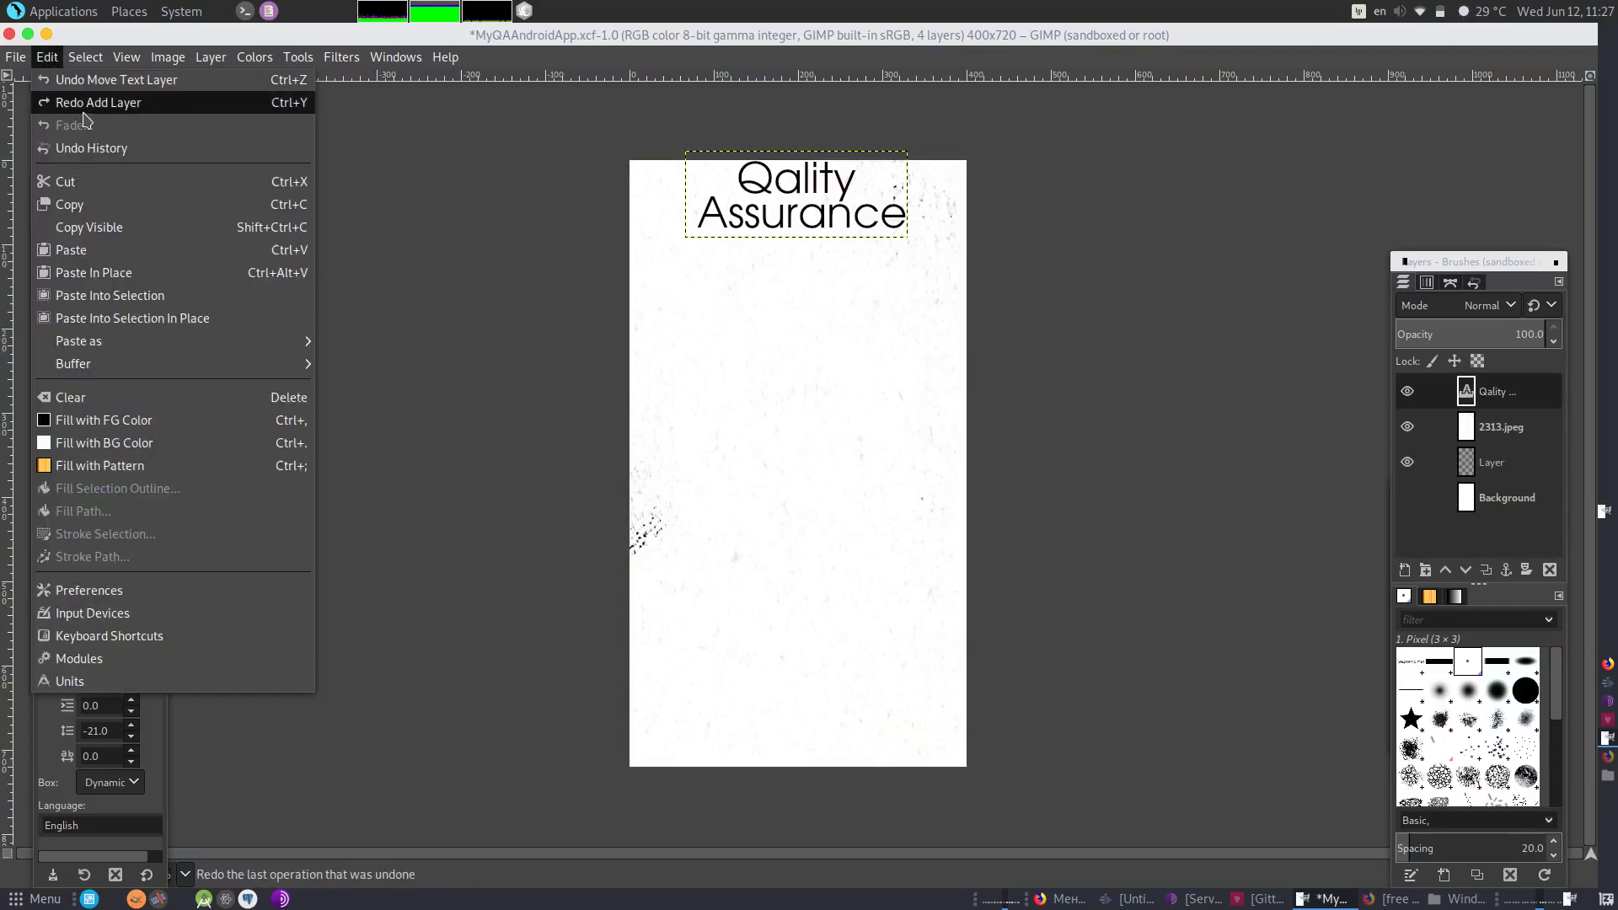
click(81, 105)
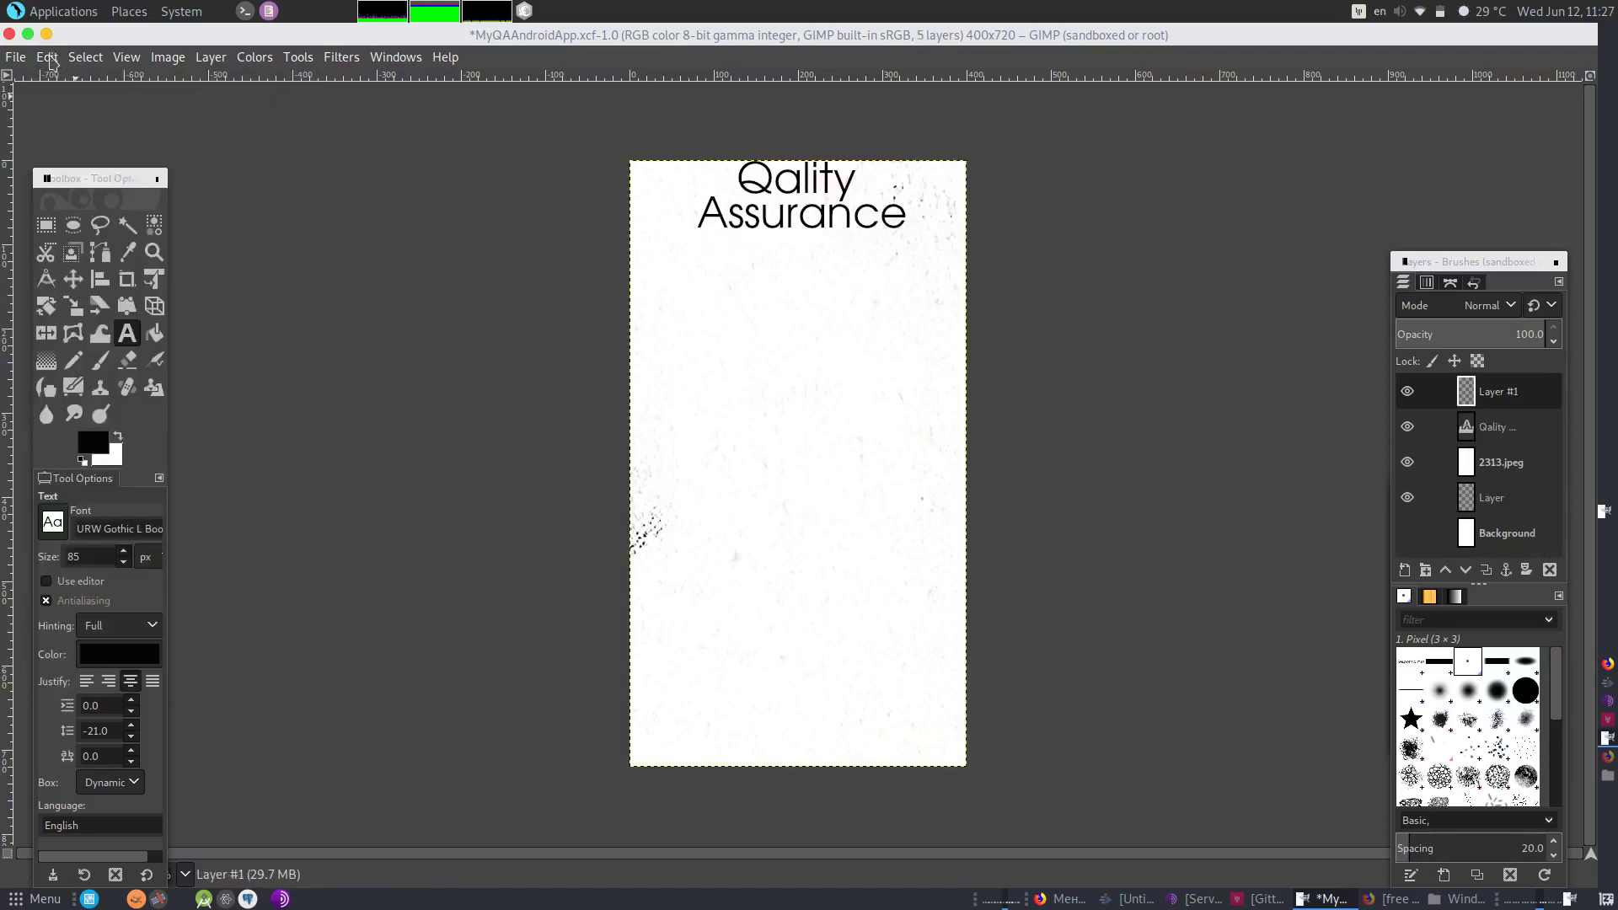
click(48, 57)
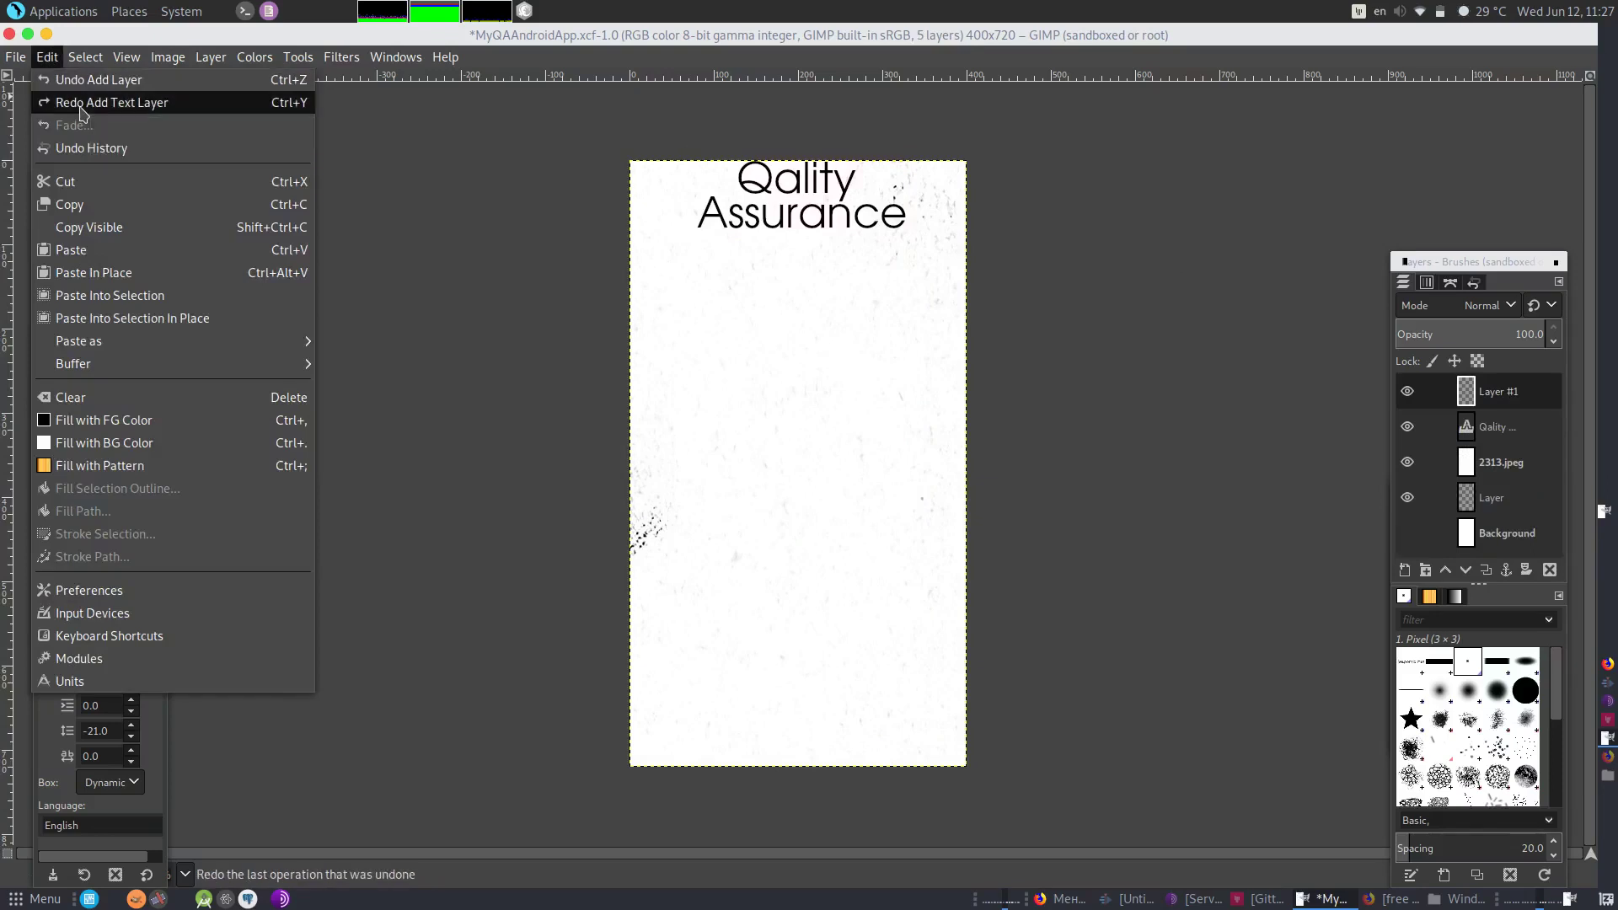
- Redo the small Responsibilities text, undo the oversized text, and begin another new layer
click(726, 452)
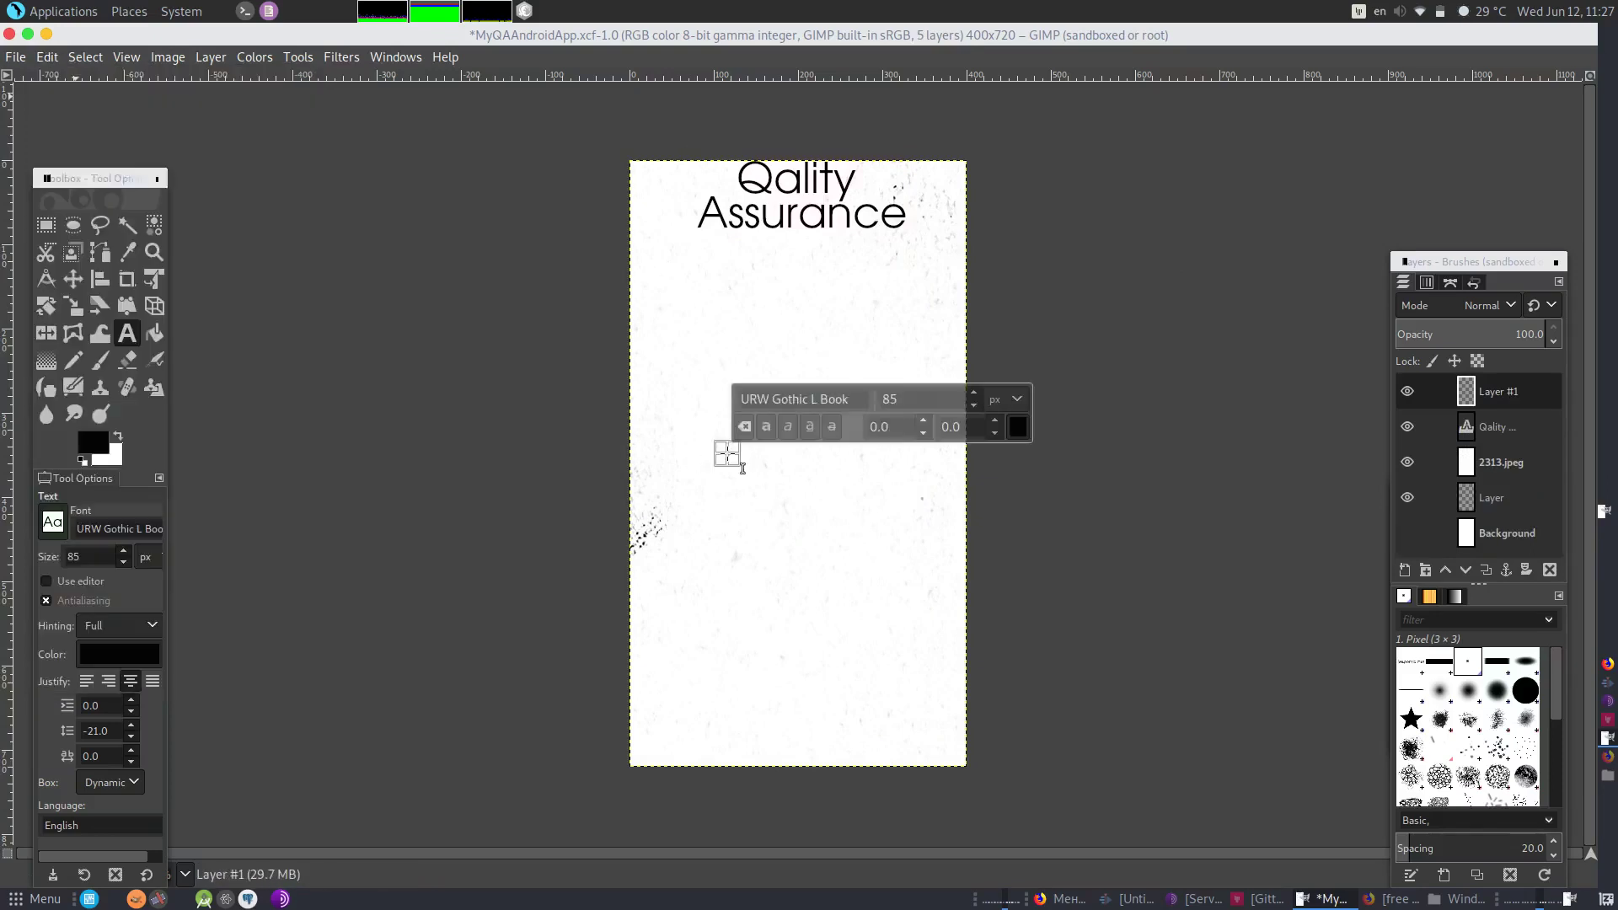
key(ctrl+y)
key(ctrl+y)
key(ctrl+y)
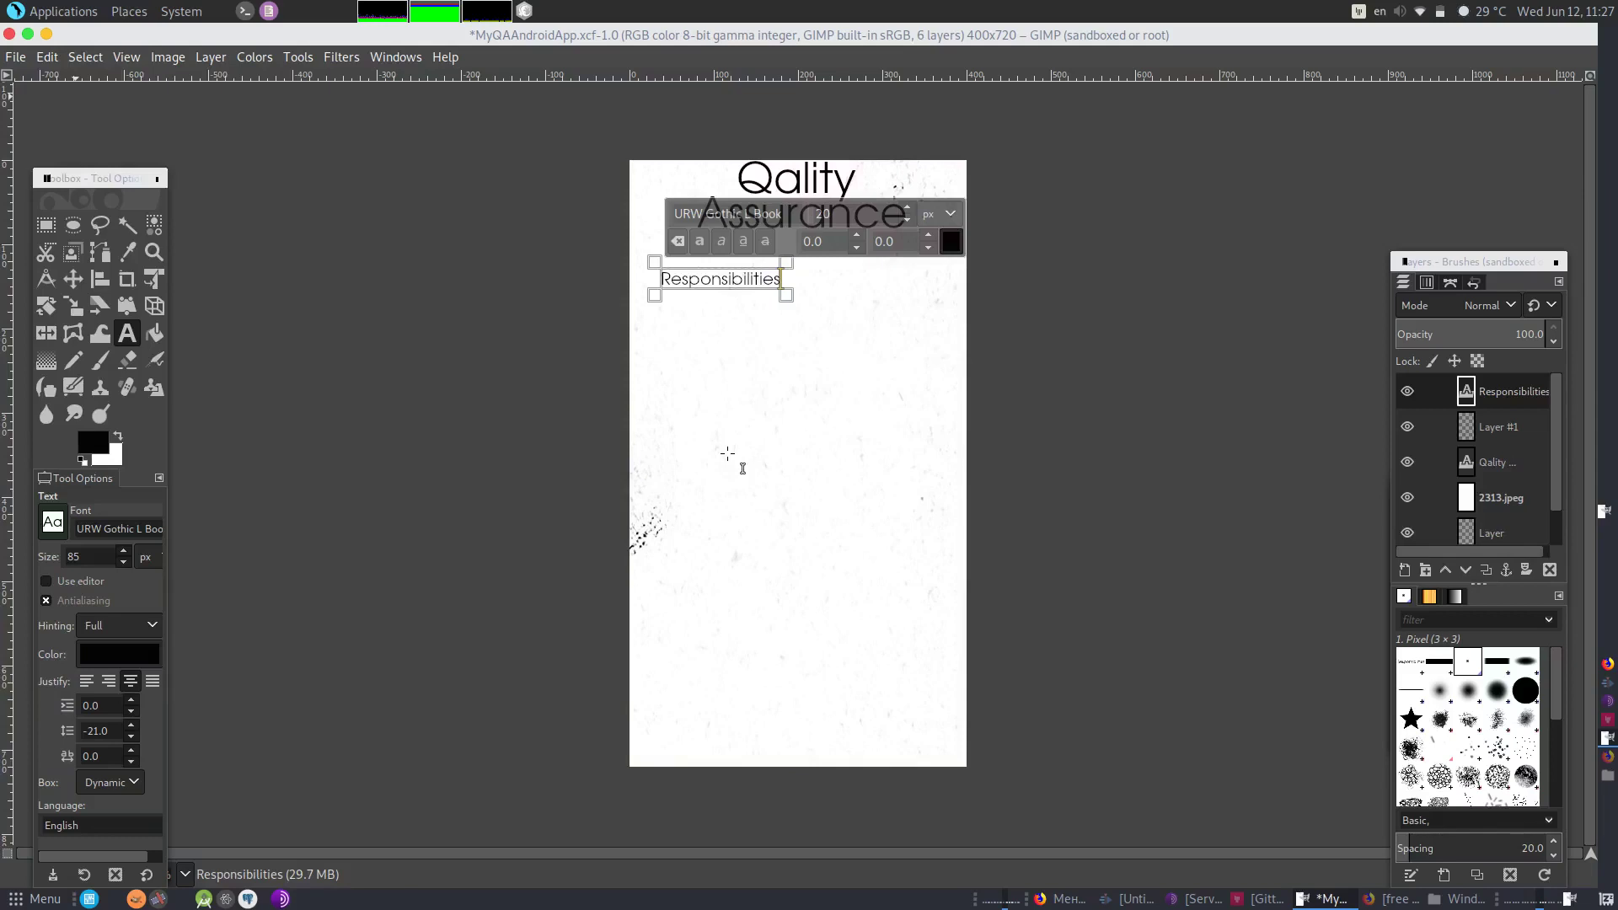
key(ctrl+y)
key(ctrl+y)
key(ctrl+y)
key(ctrl+y)
key(ctrl+y)
key(ctrl+y)
key(ctrl+y)
key(ctrl+y)
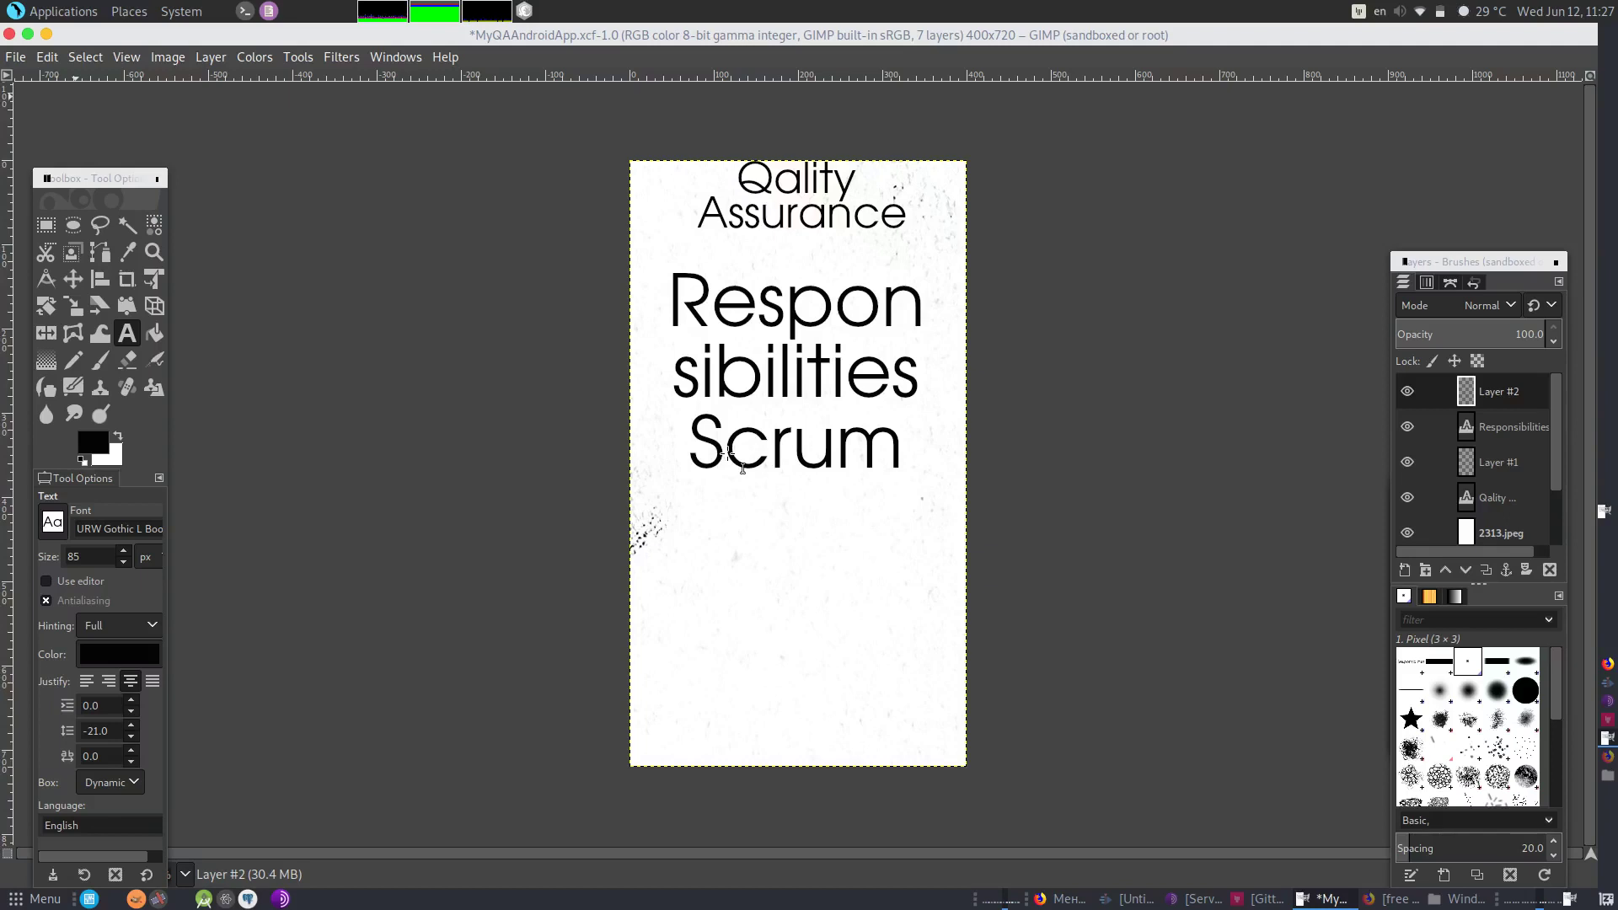
key(ctrl+z)
key(ctrl+z)
key(ctrl+z)
key(ctrl+z)
key(ctrl+z)
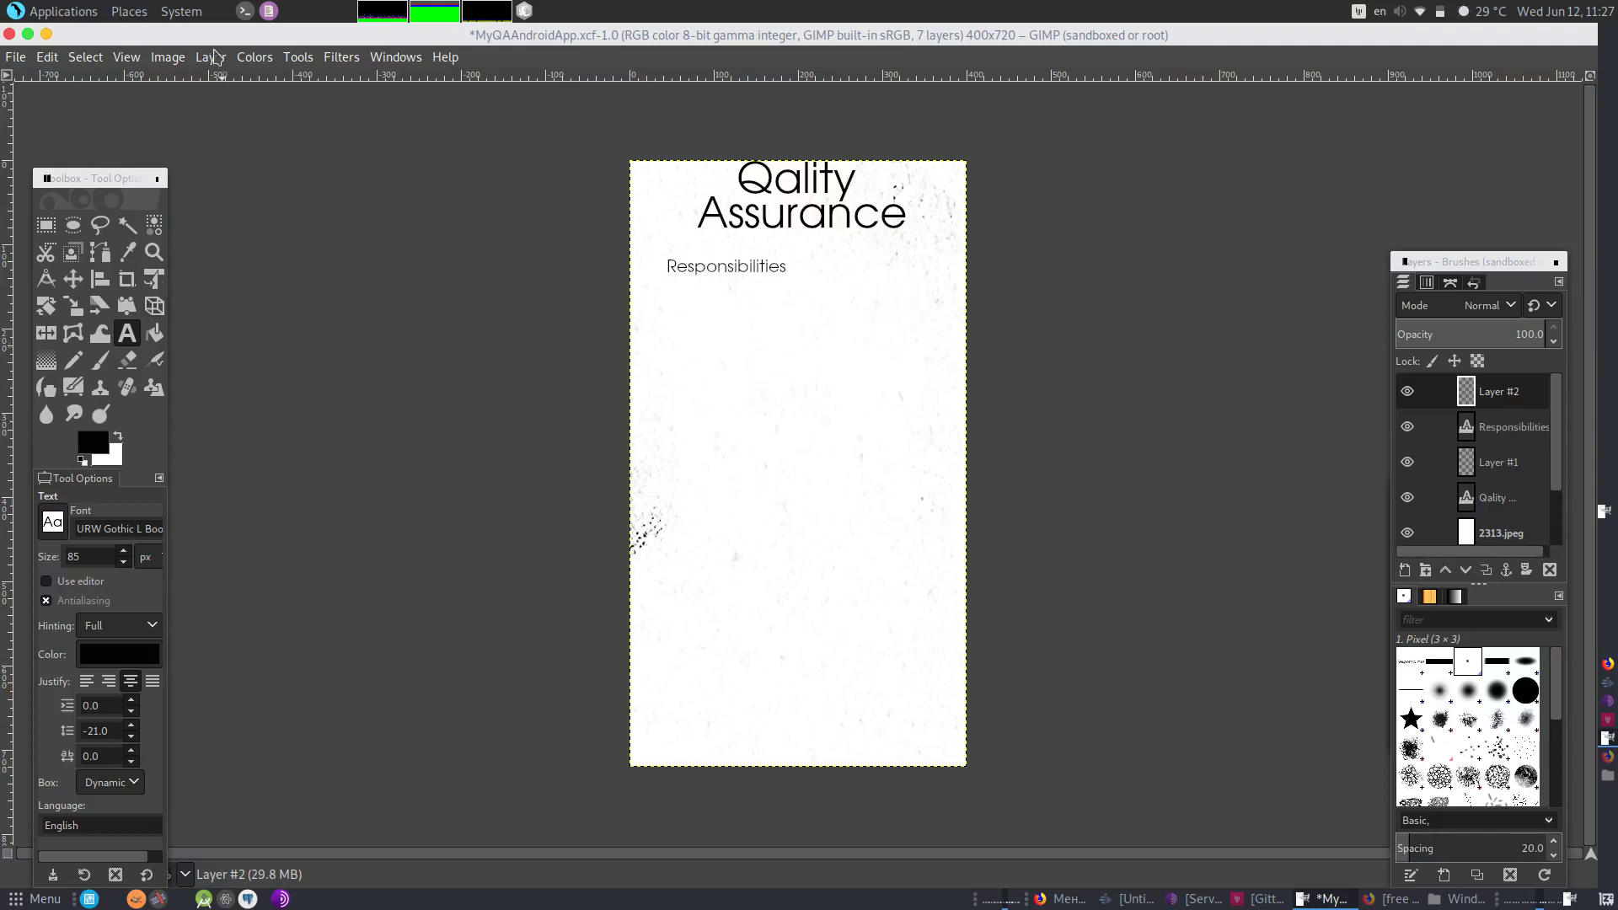
click(210, 57)
click(225, 81)
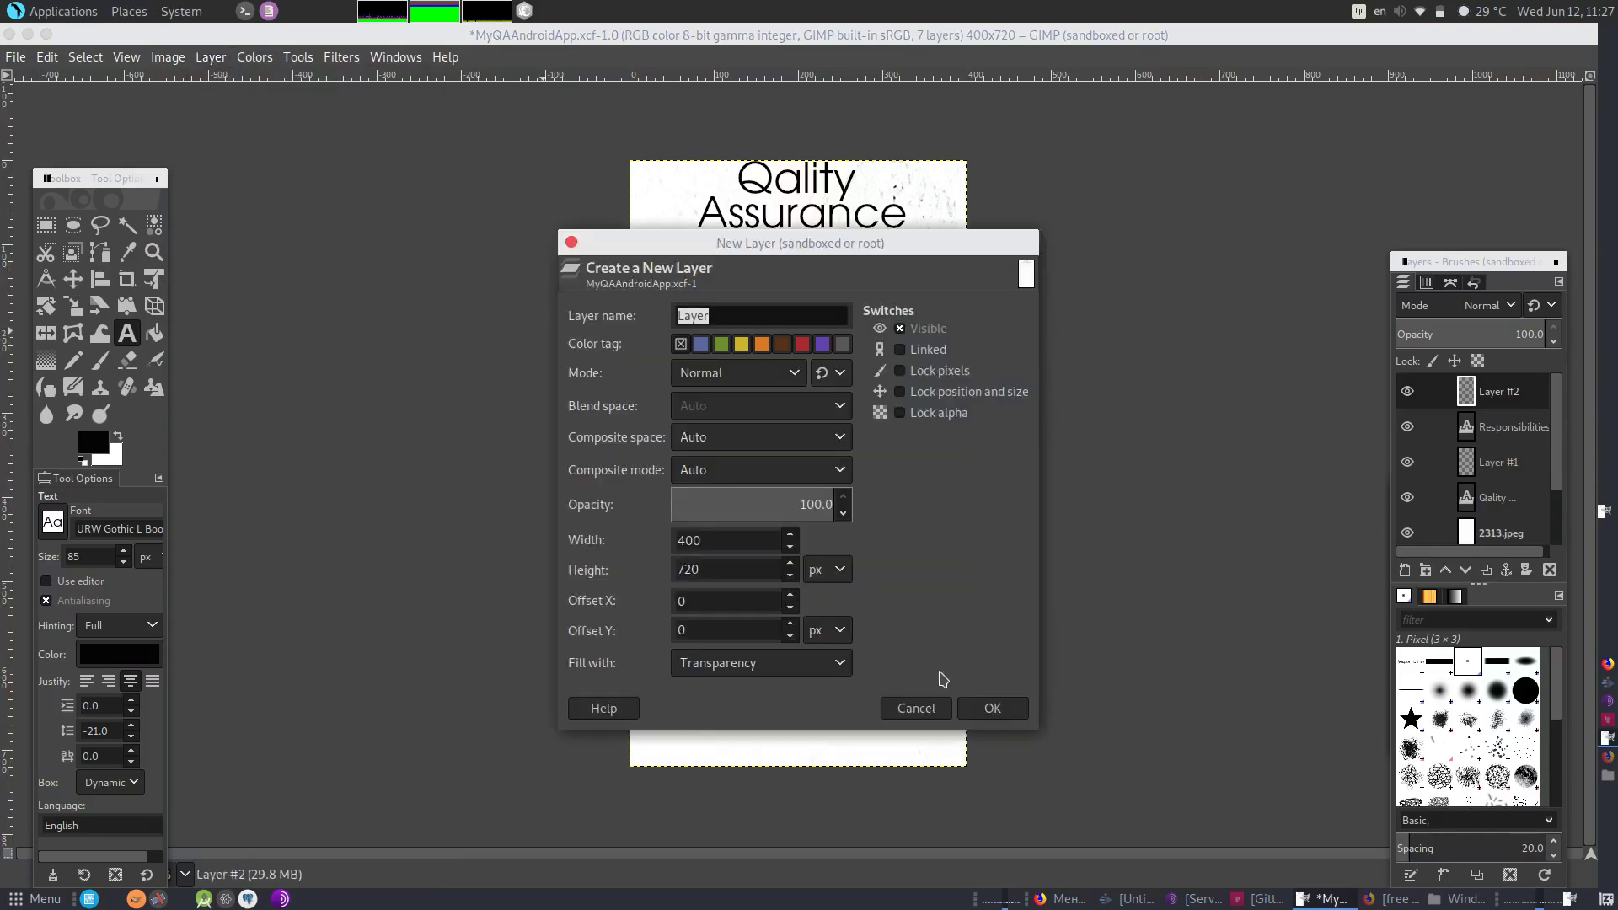
- Add the new transparent layer and shrink the Responsibilities box to one line
click(994, 709)
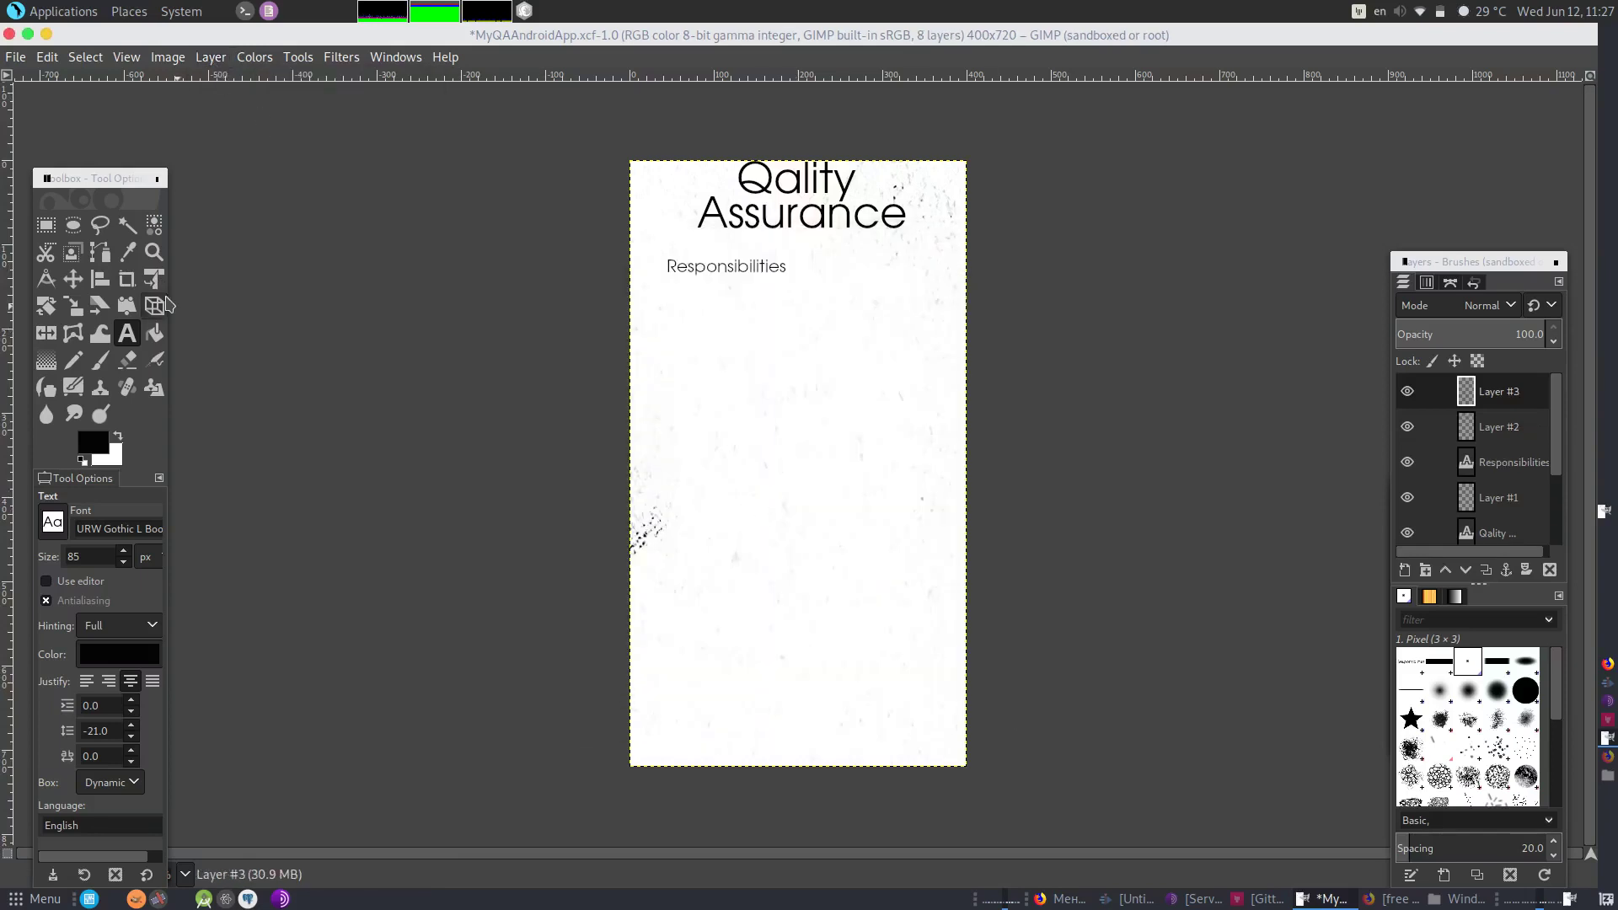
click(671, 312)
text(Sc)
key(BackSpace)
key(BackSpace)
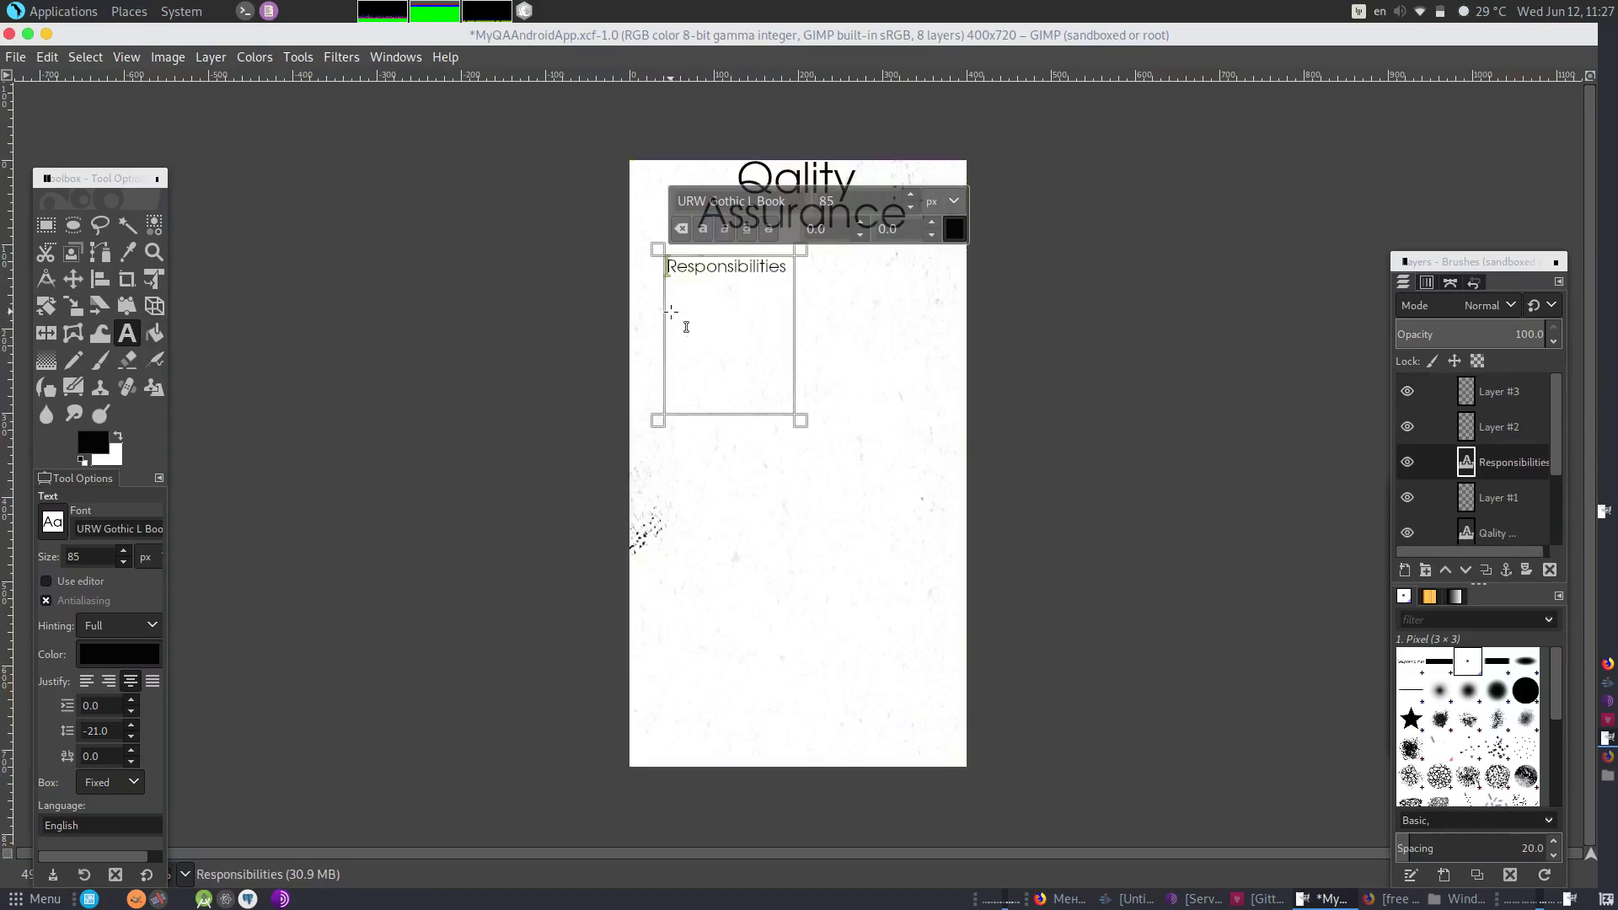
drag(809, 428, 827, 309)
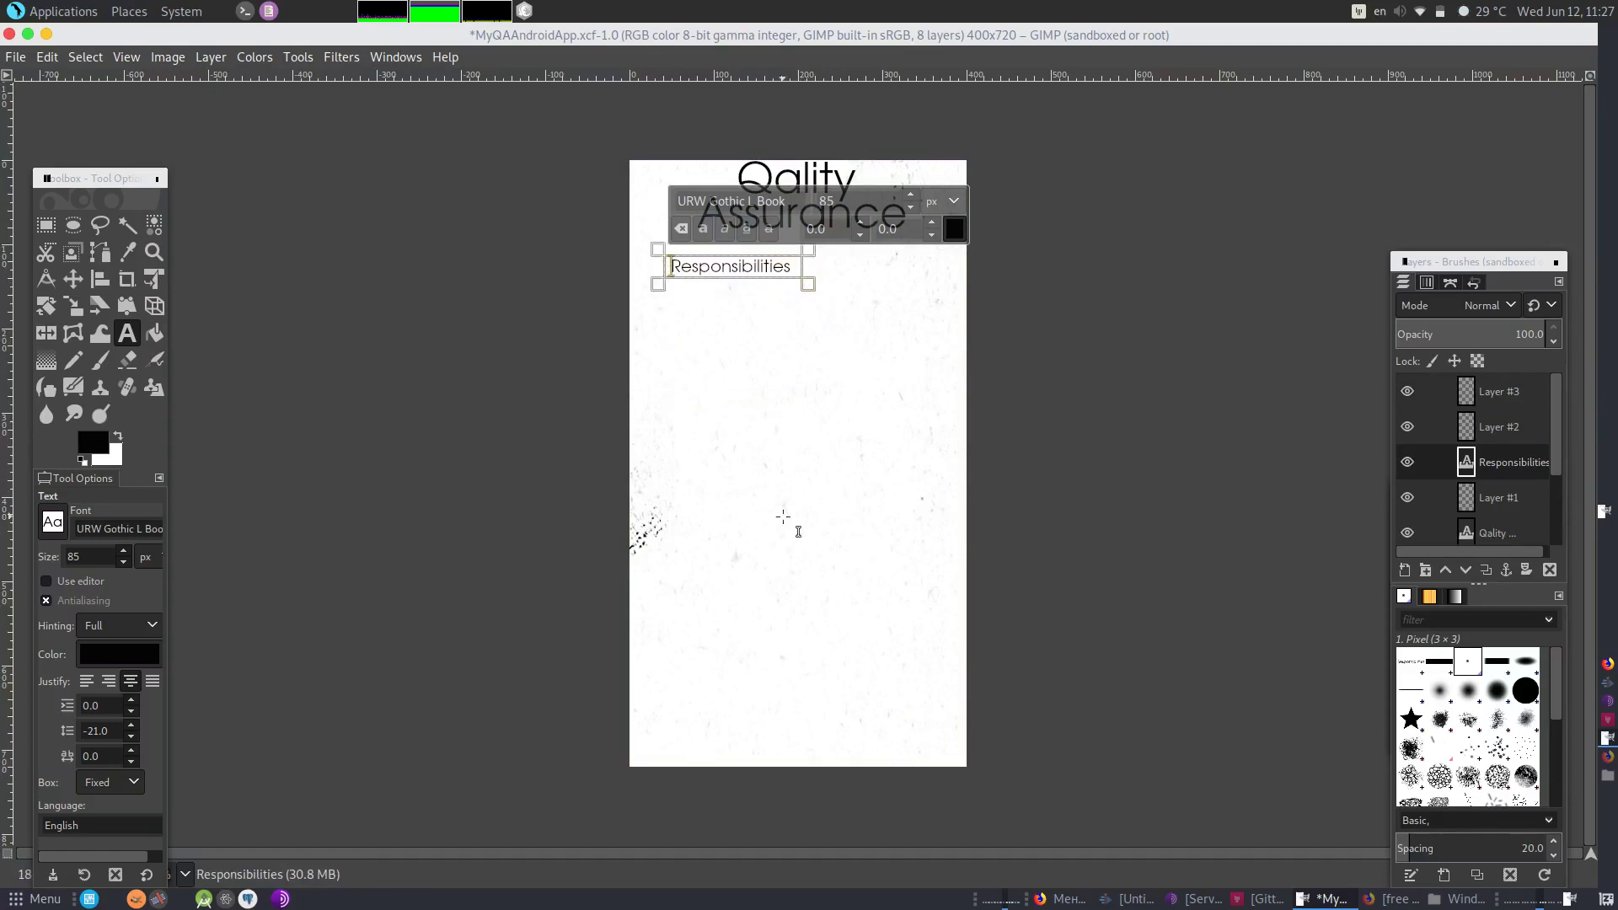
- Create a 'Scrum' text box at 20 px
click(777, 511)
text(Scr)
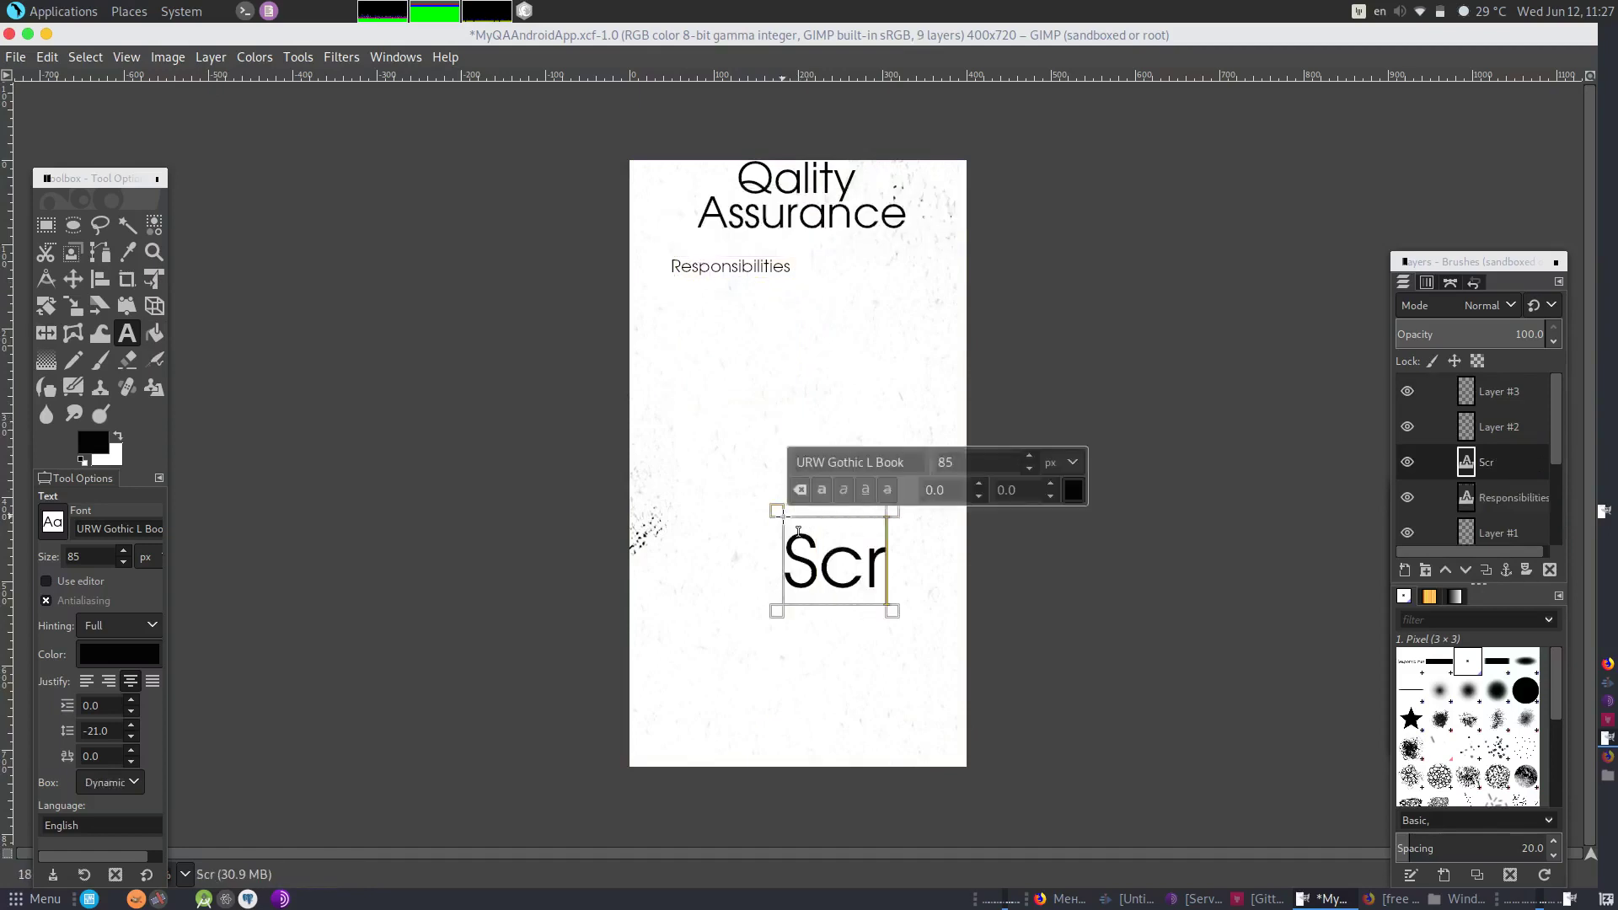
text(um)
key(ctrl+a)
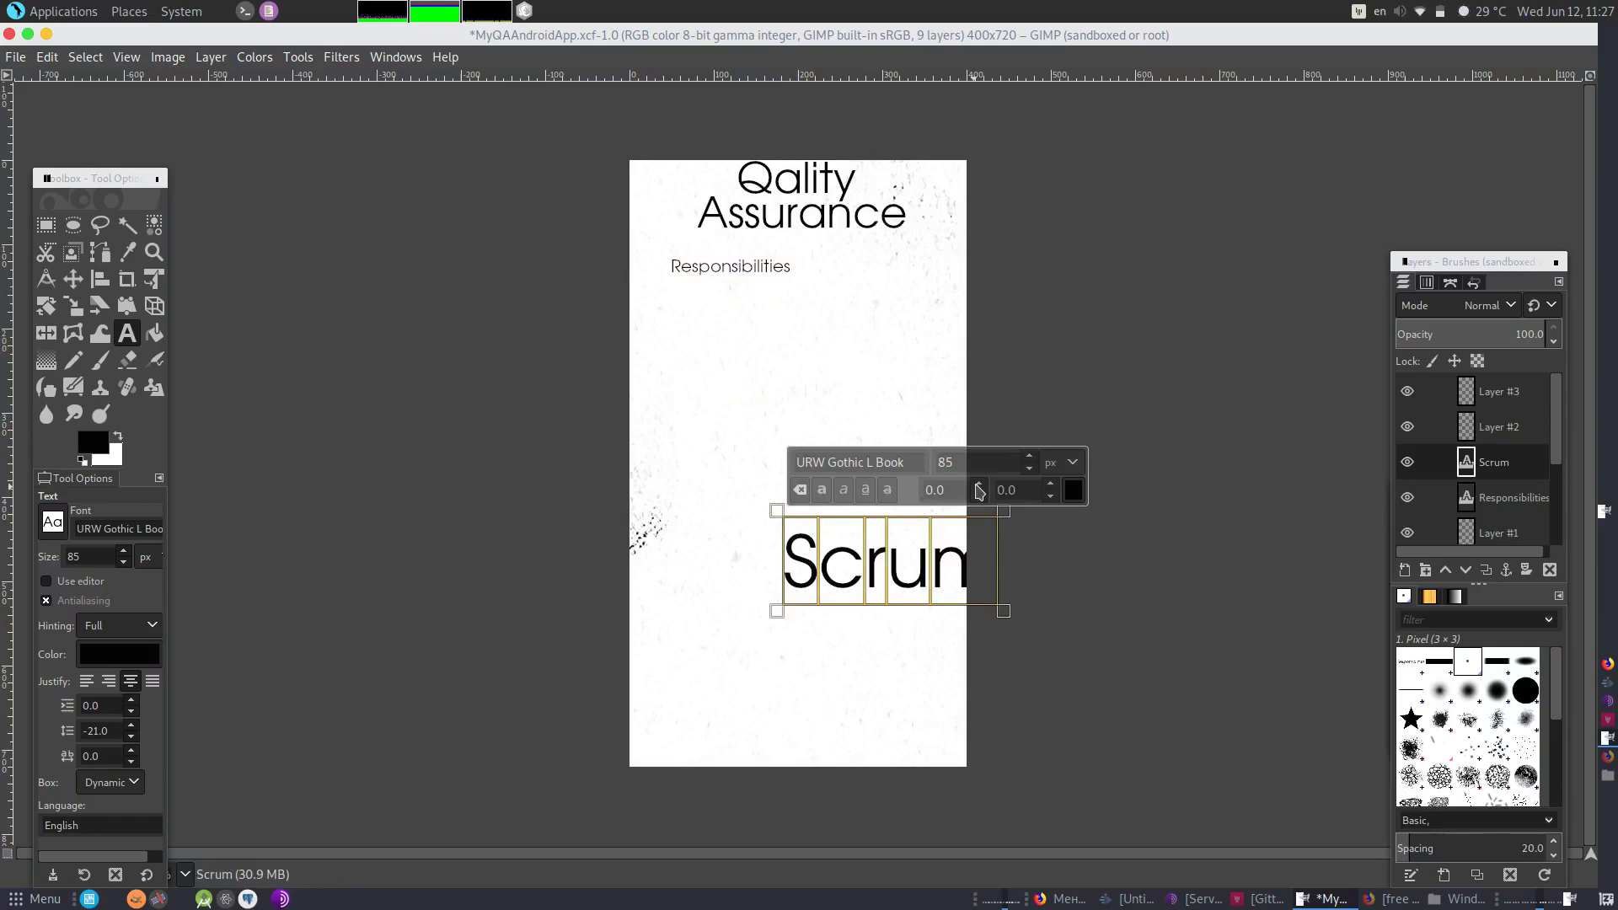
double_click(978, 462)
text(20)
key(Return)
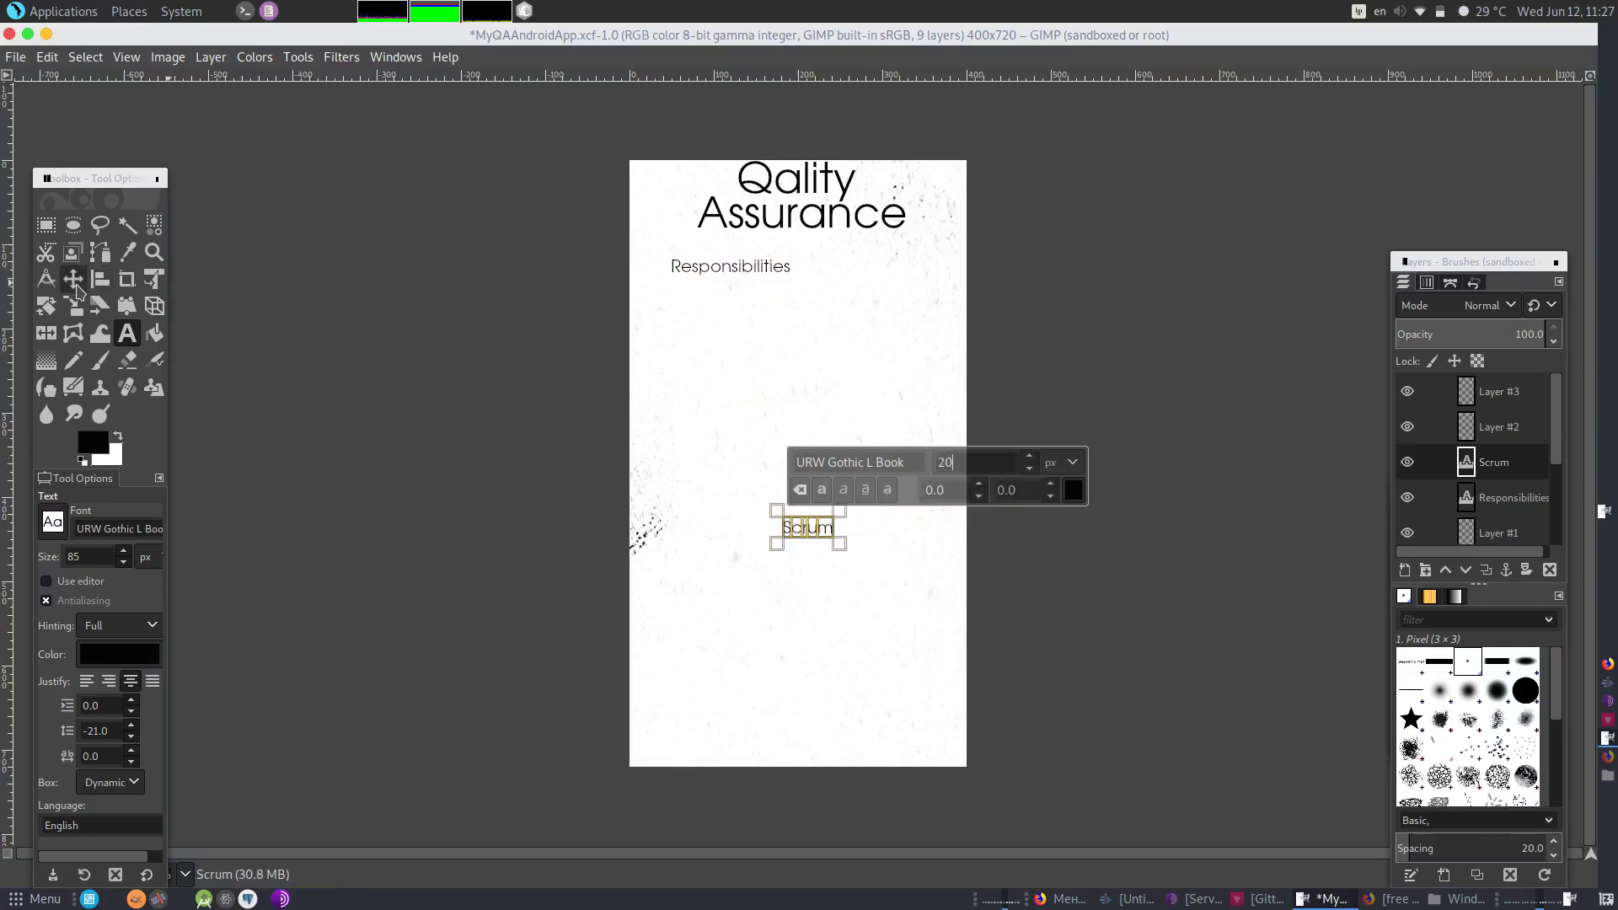
- Move Scrum just below Responsibilities
click(74, 279)
drag(801, 536, 708, 307)
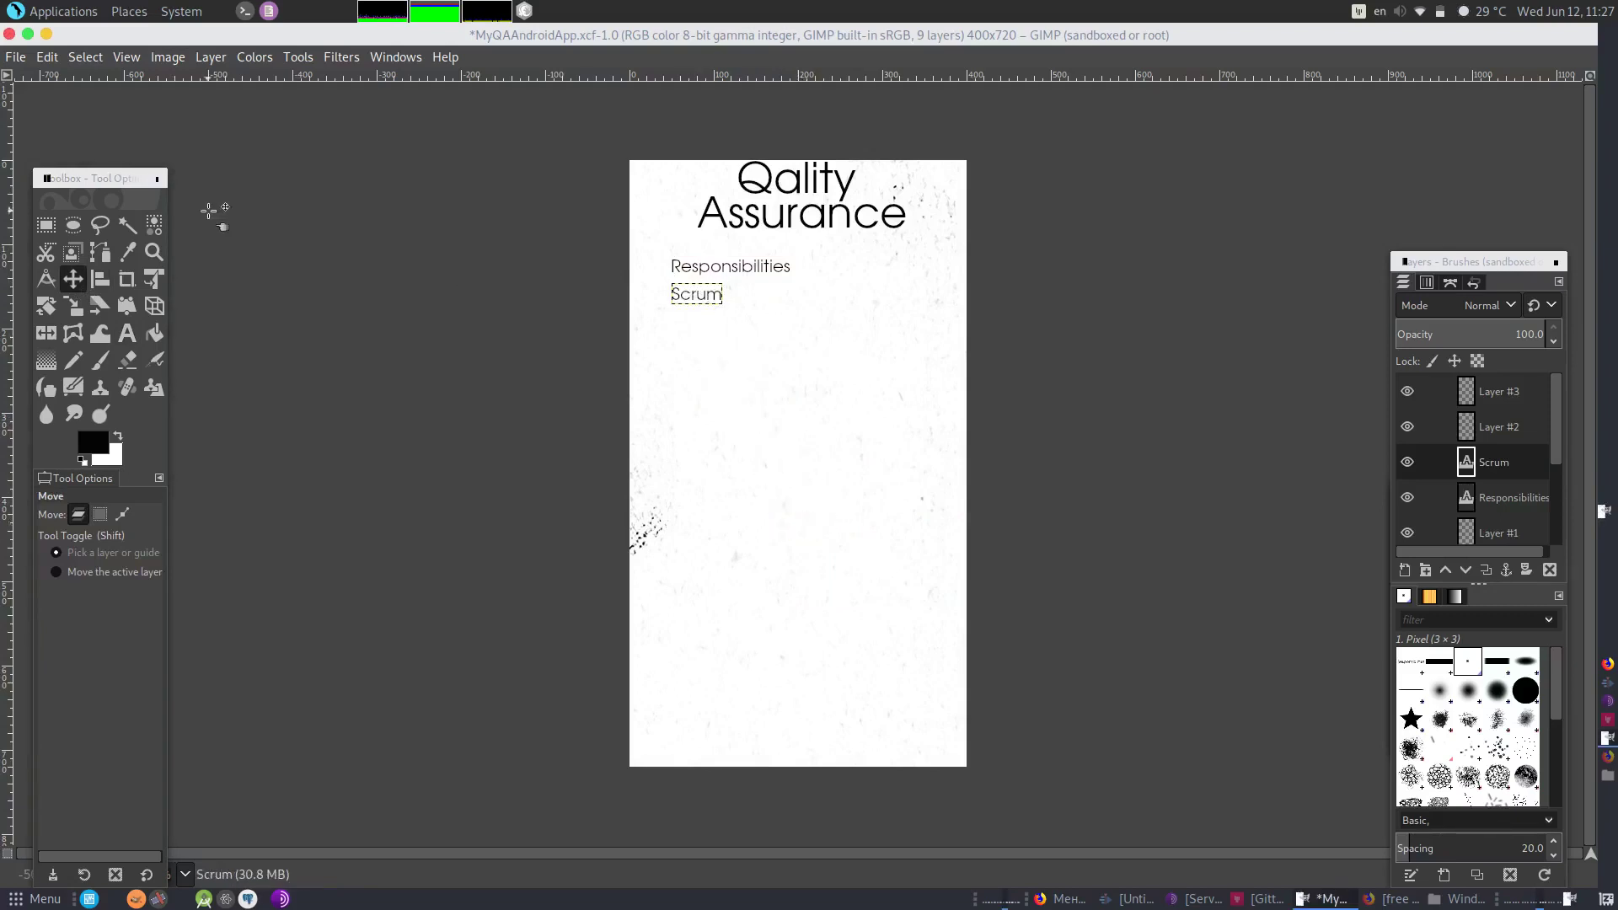
click(211, 57)
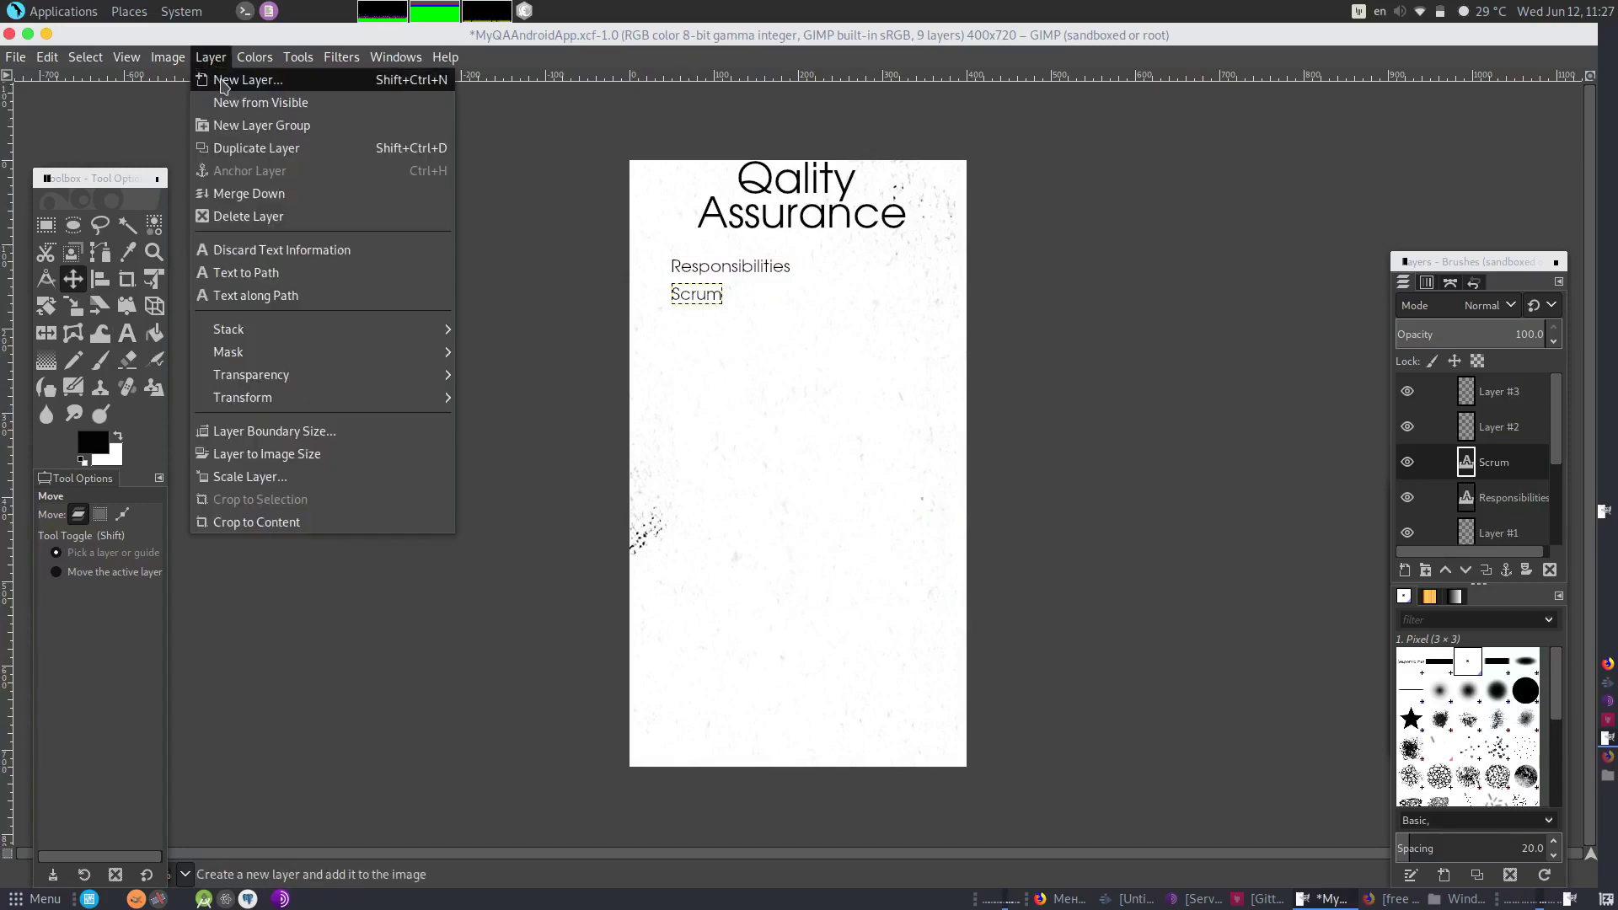
- Add Layer #4 and type 'Client/server architecture' in a new text box
click(226, 81)
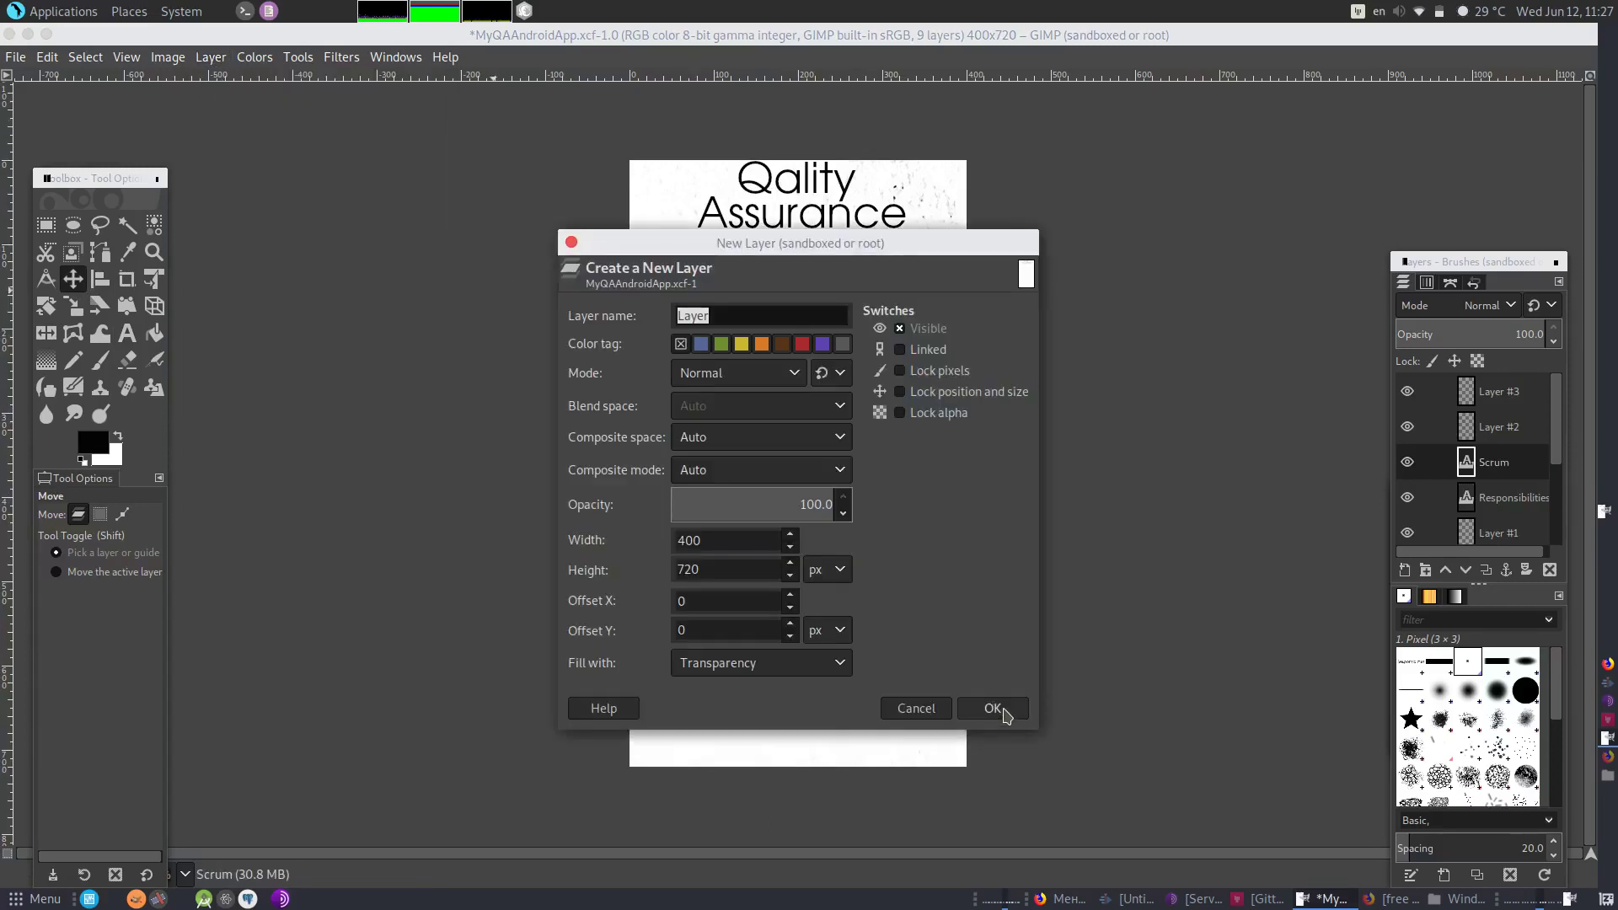
click(995, 708)
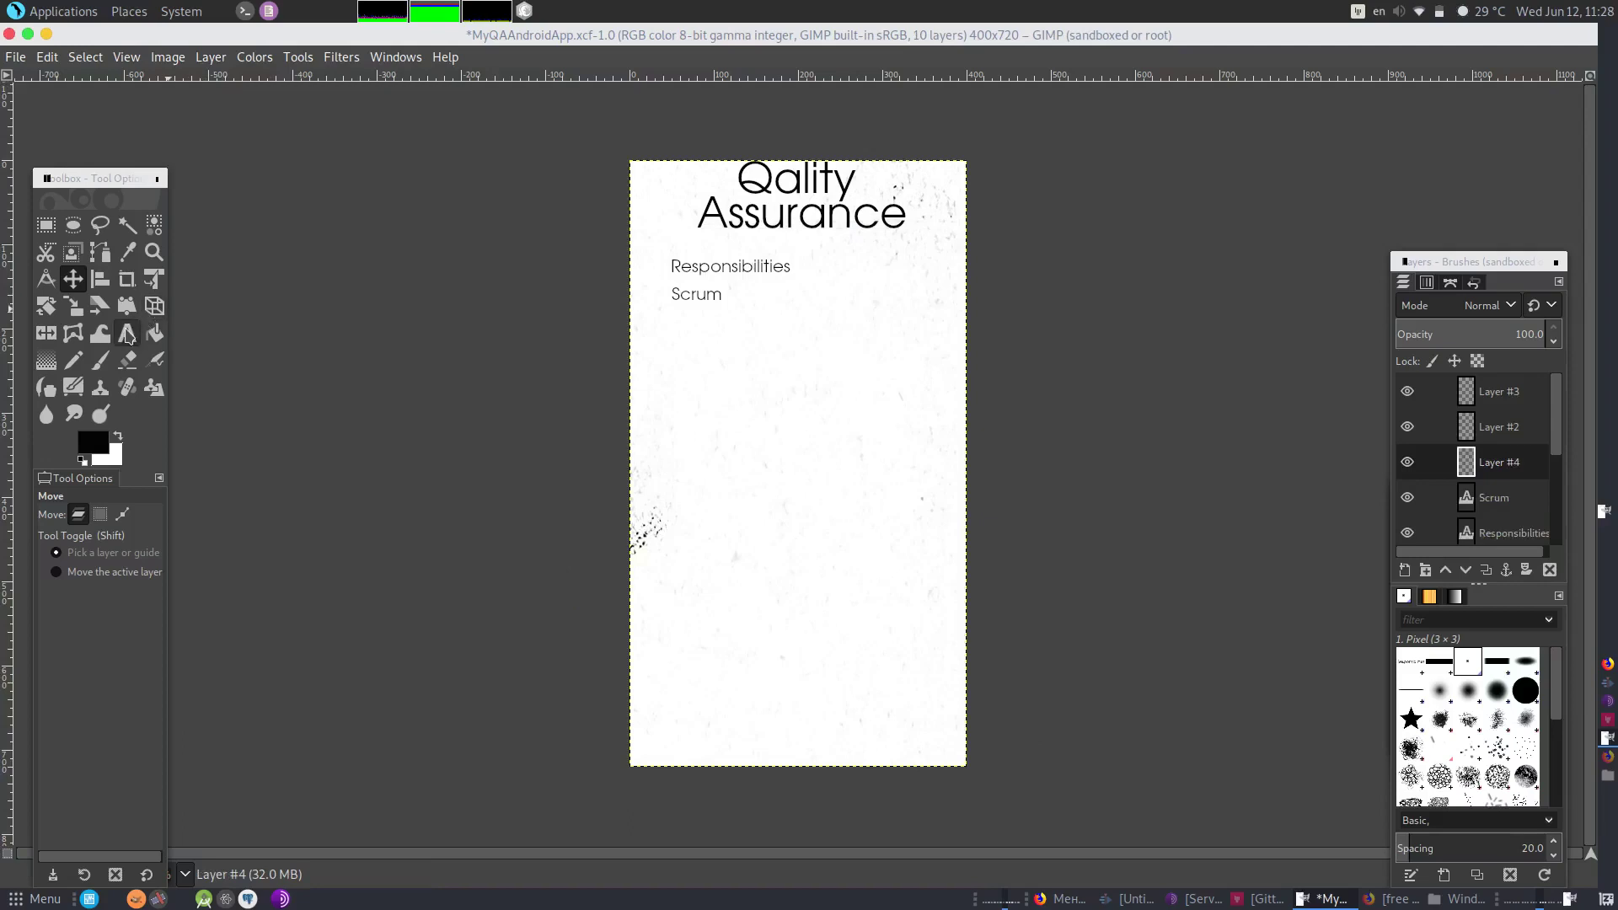
click(126, 333)
click(775, 531)
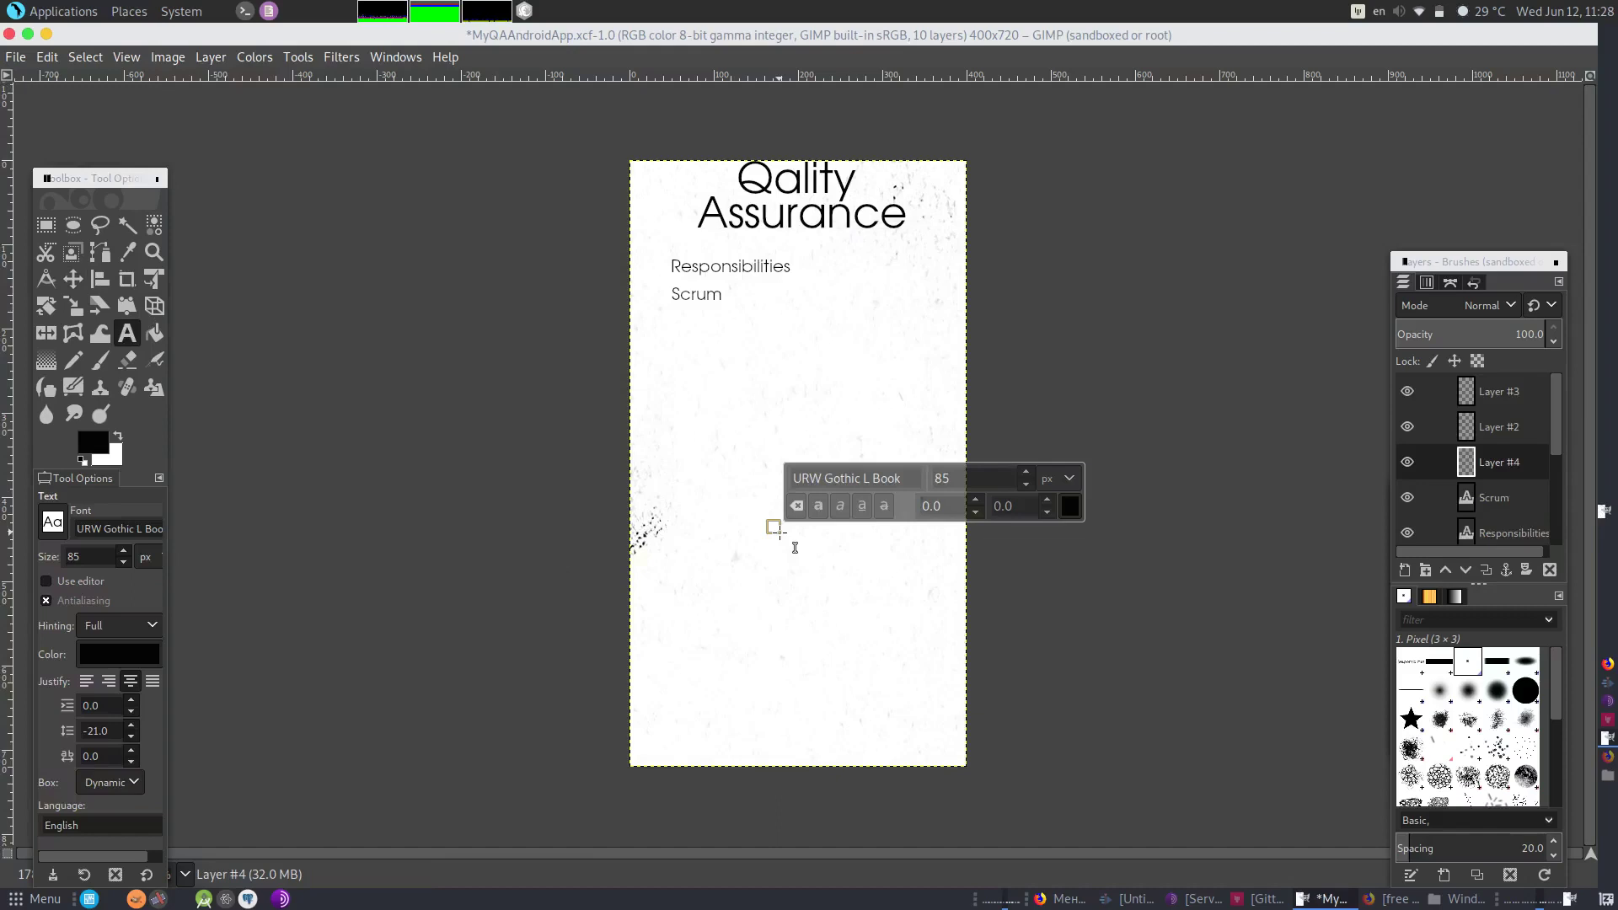
click(686, 411)
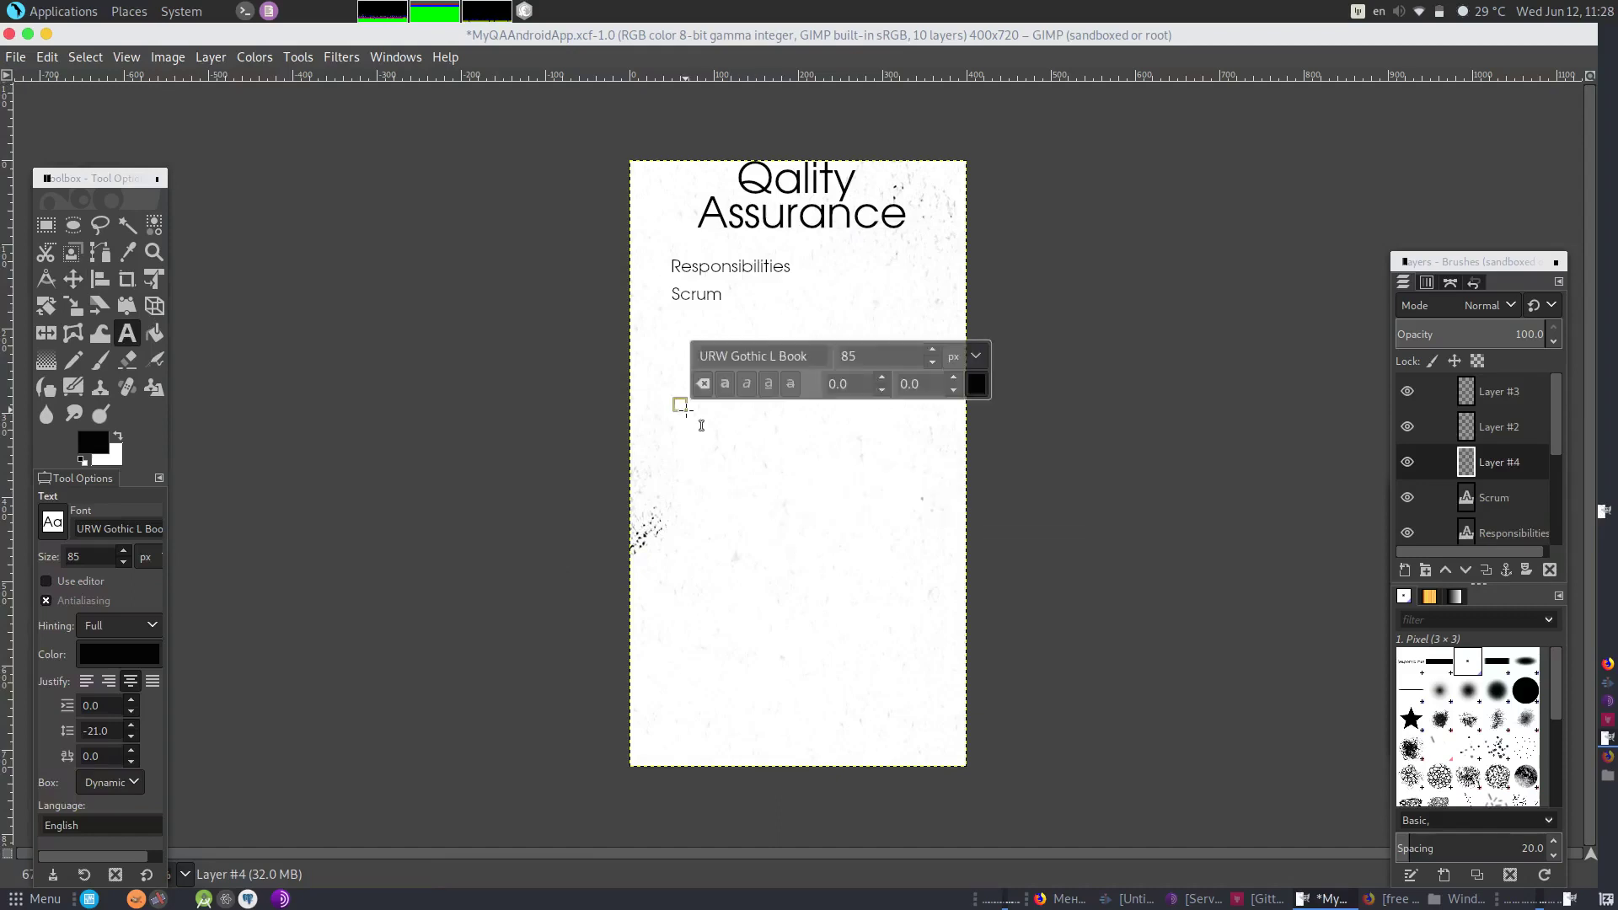
text(Client)
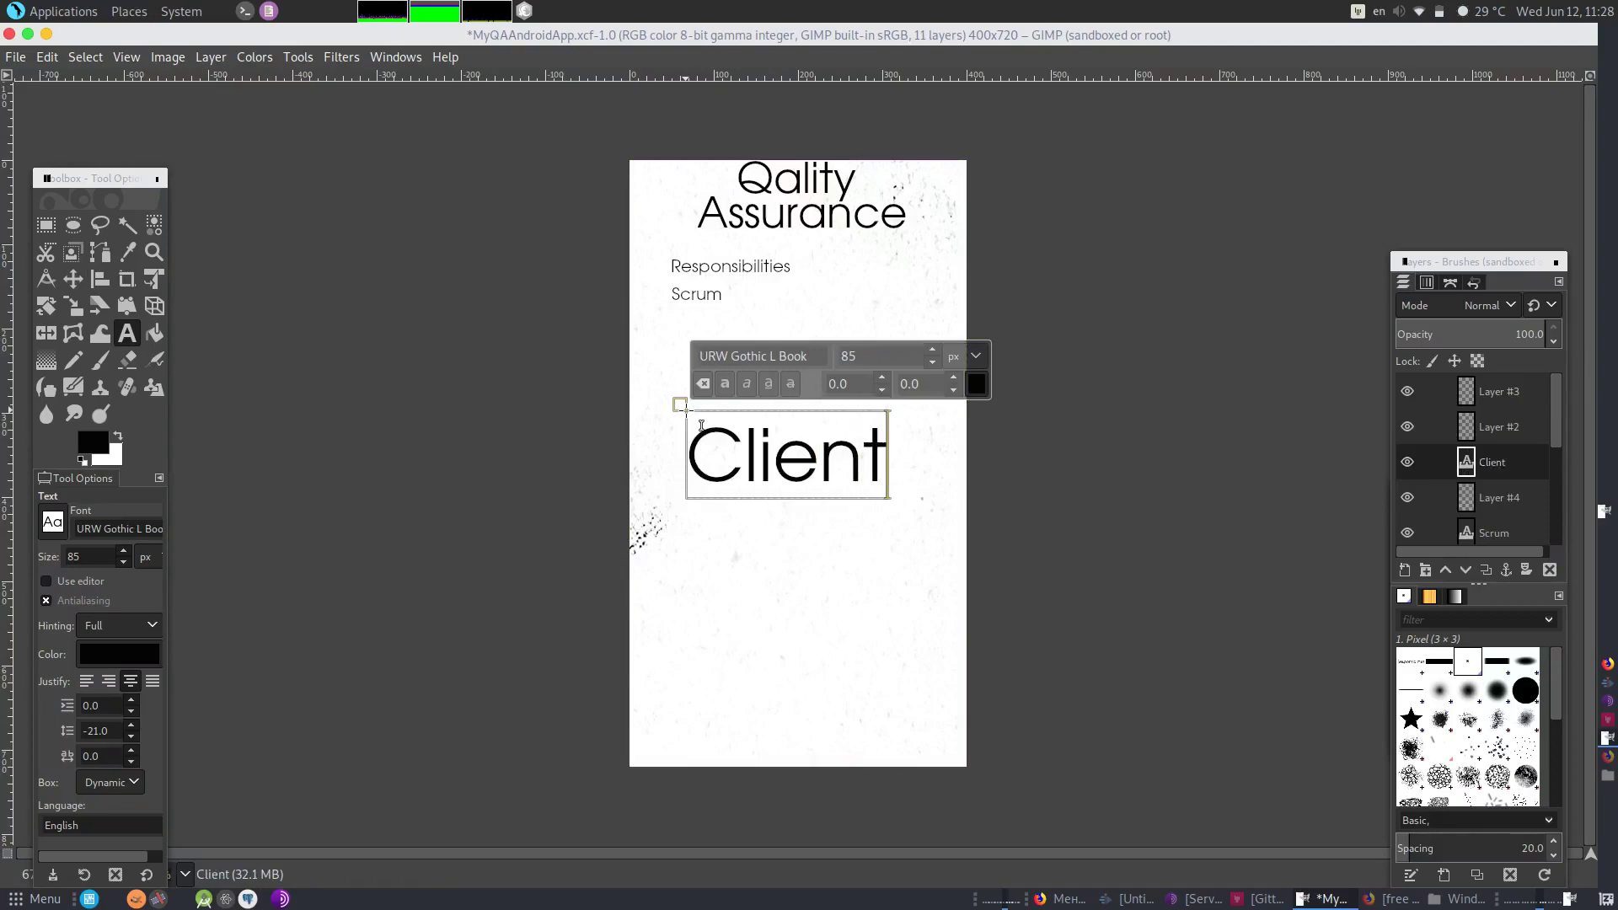
text(-)
key(BackSpace)
text(/server )
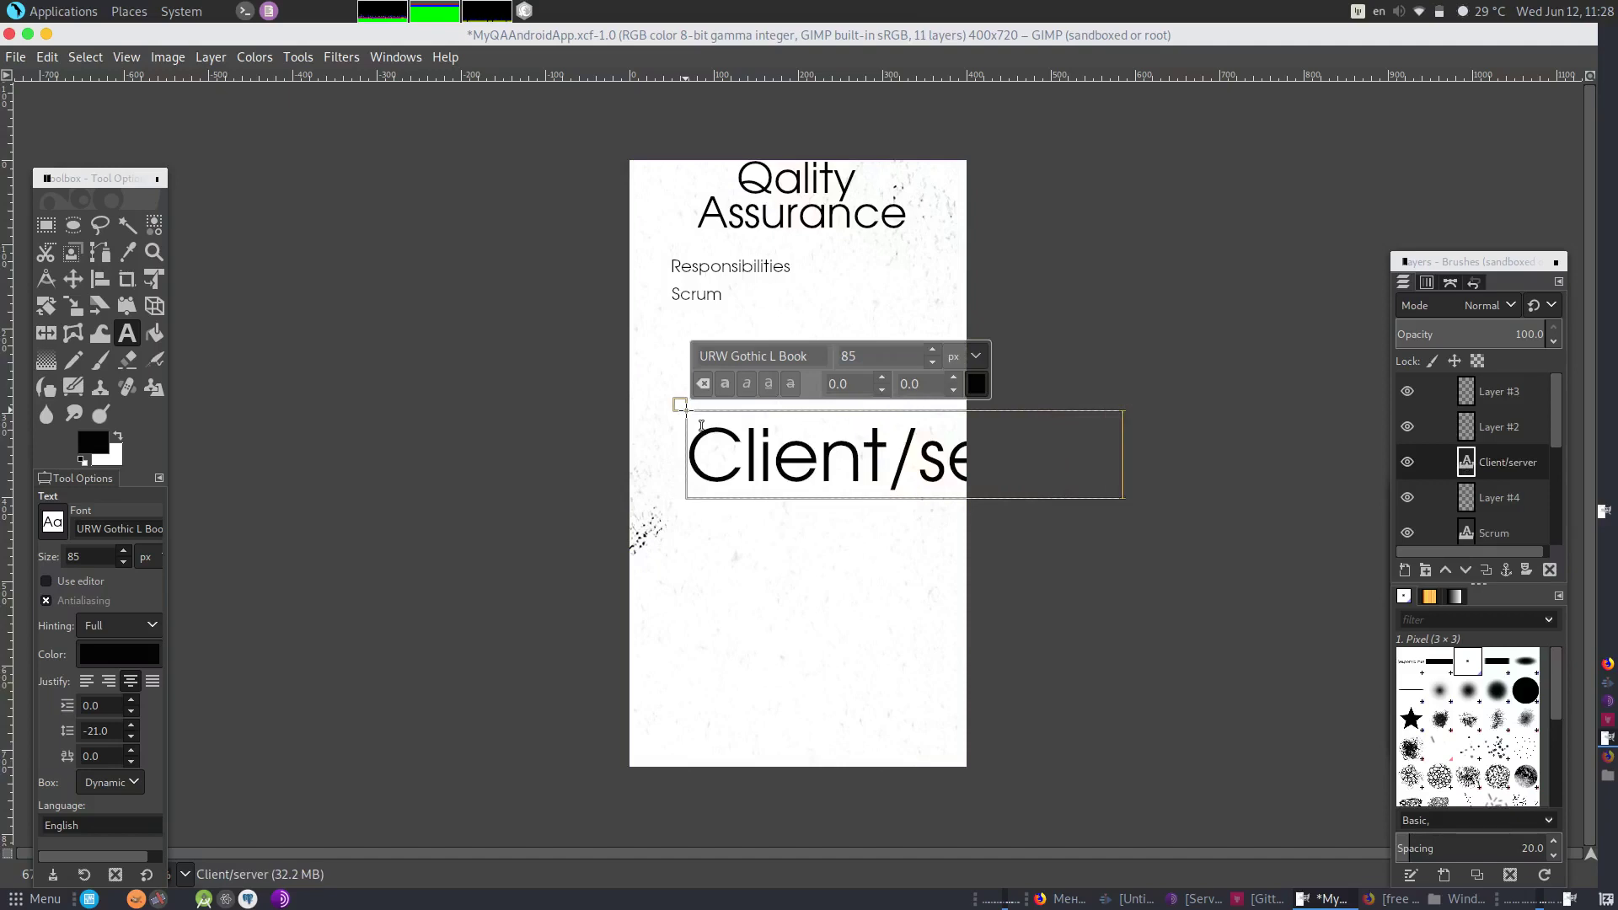
text(architecture)
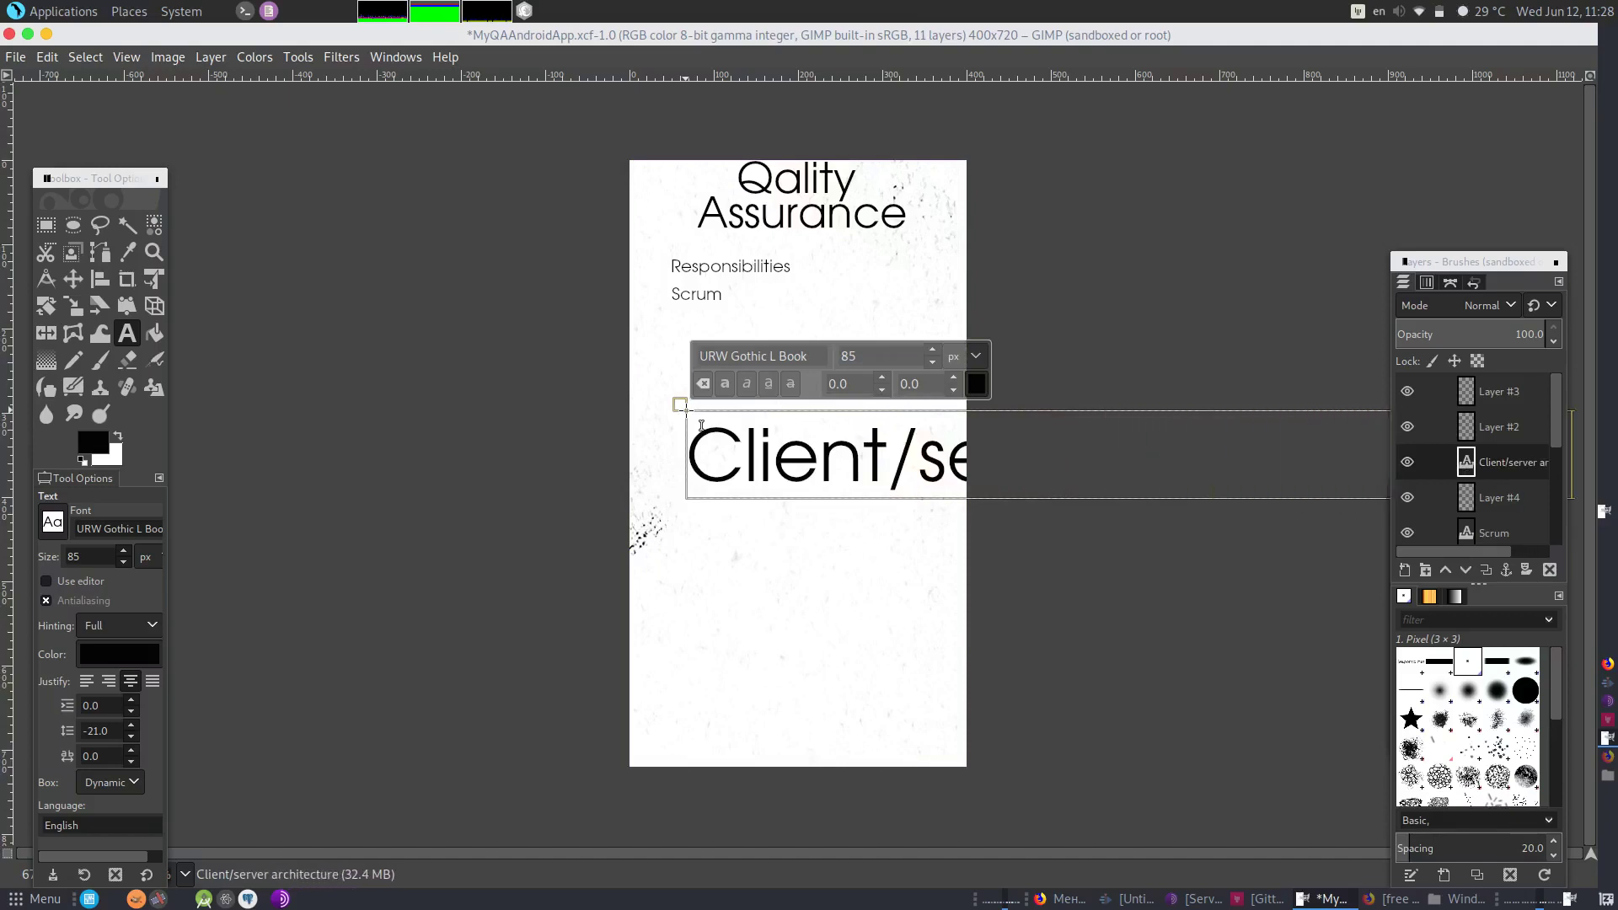
- Set the Client/server architecture text to 20 px
key(ctrl+a)
double_click(869, 356)
text(20)
key(Return)
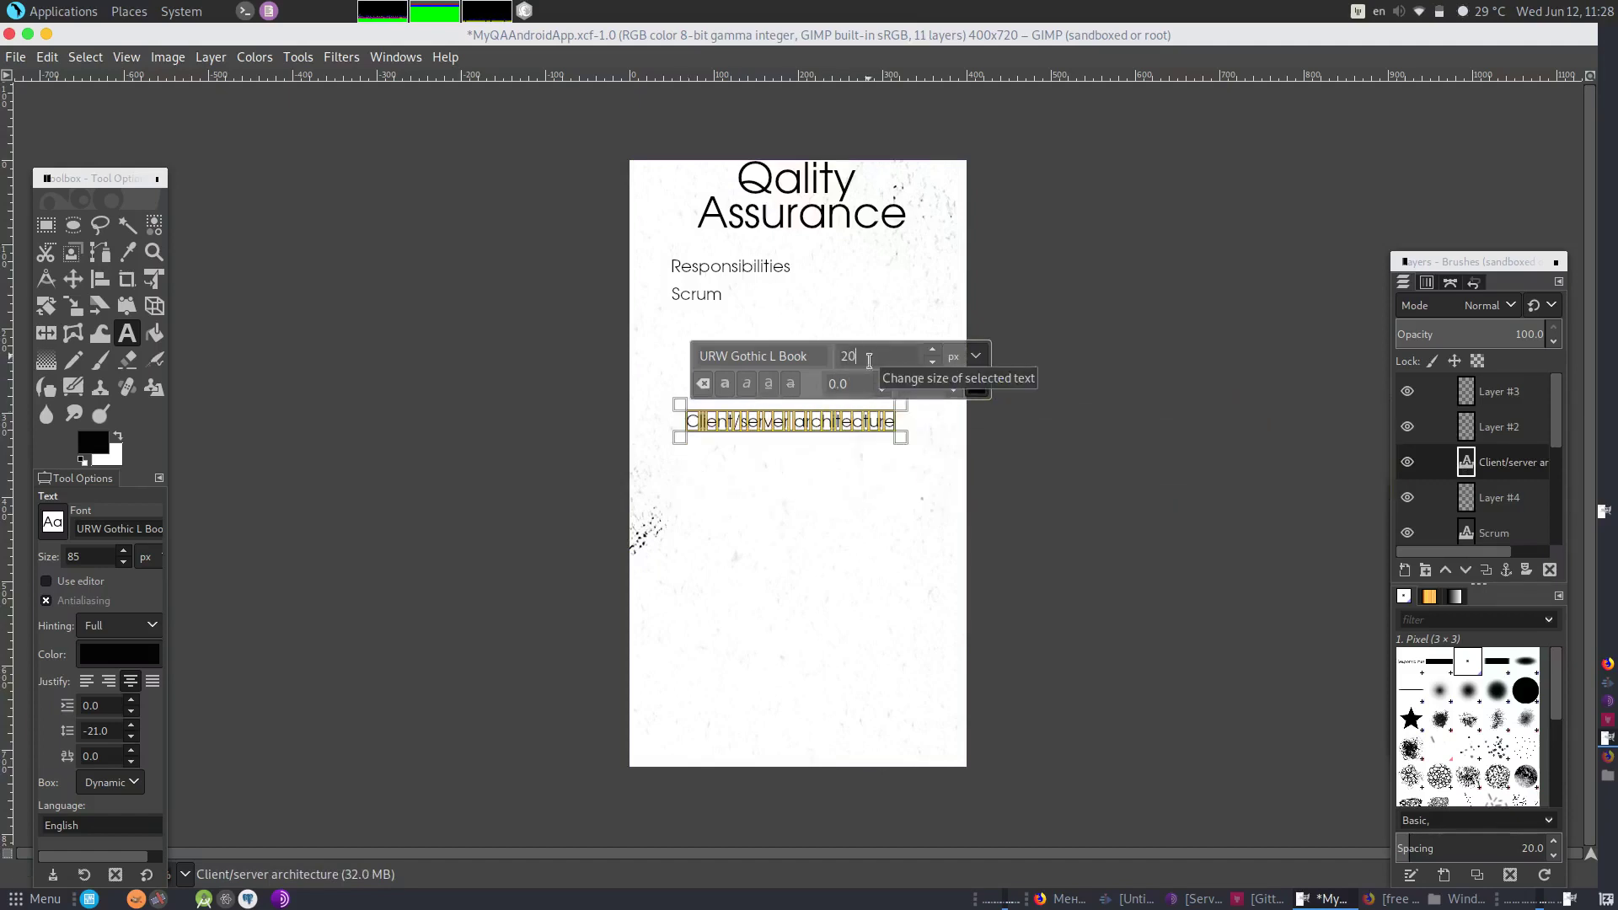
click(805, 421)
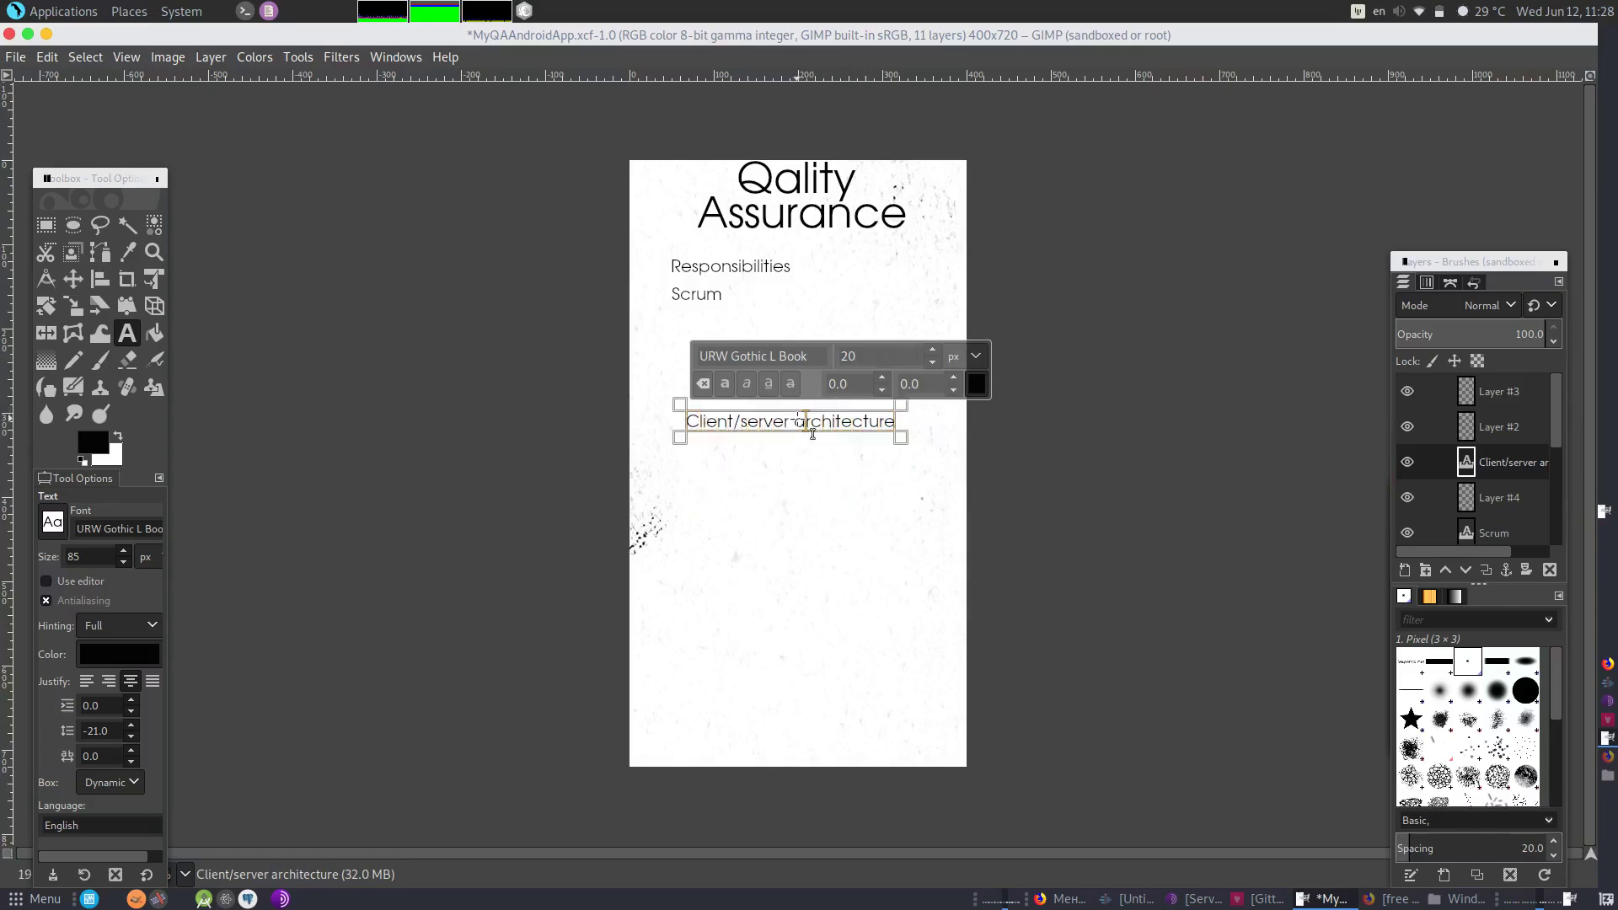
key(Left)
- Move Client/server architecture just below Scrum
click(74, 278)
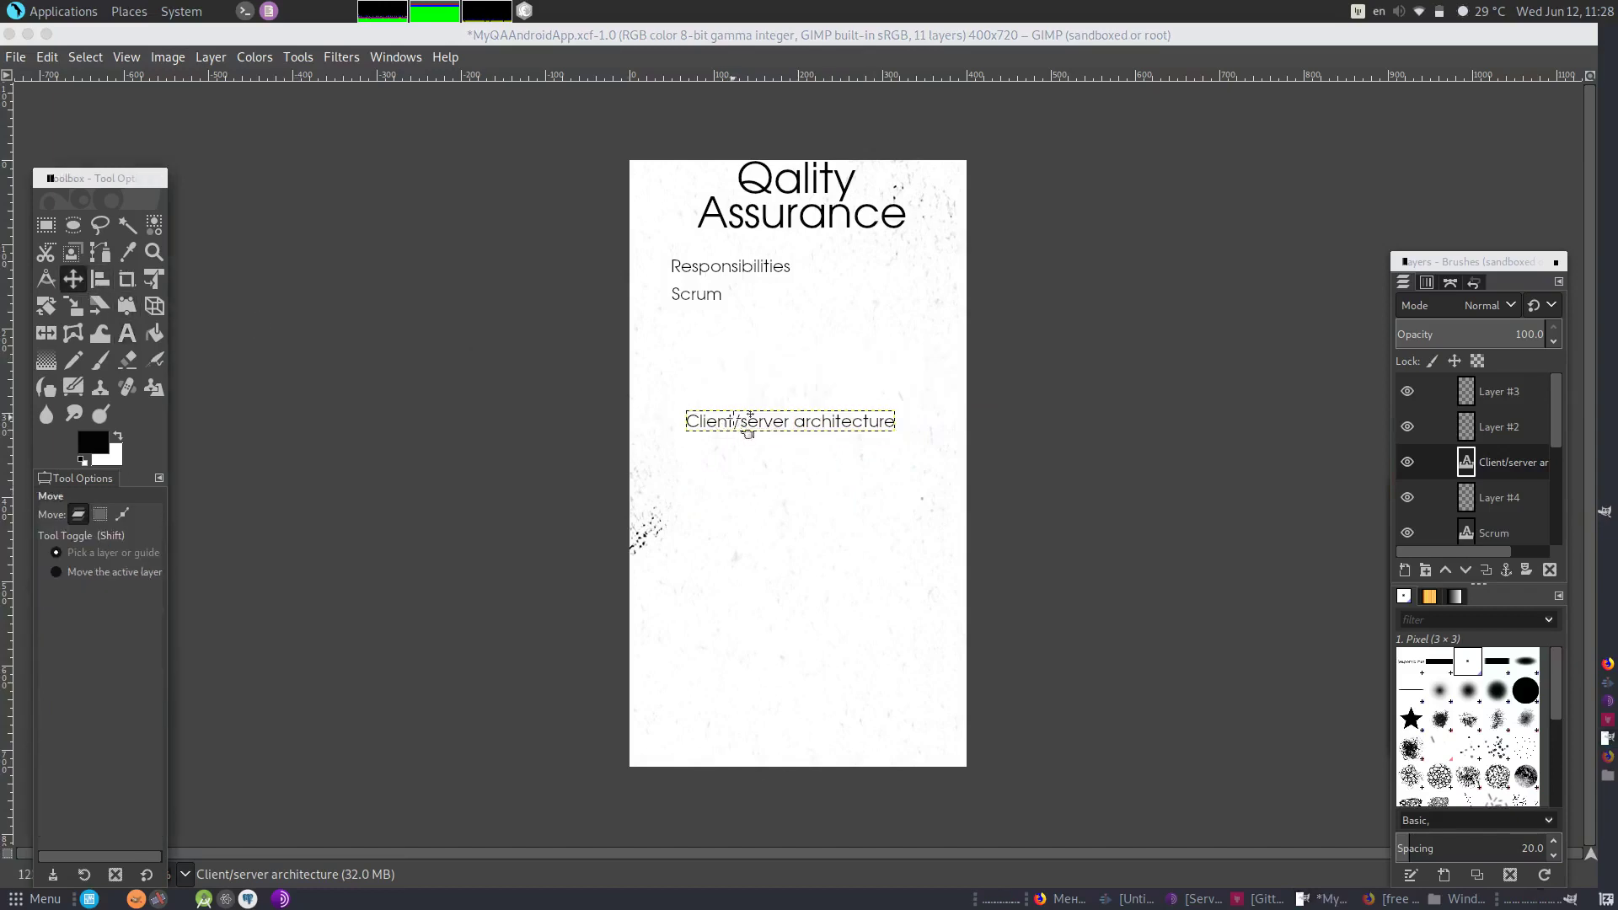
click(764, 437)
drag(763, 436, 750, 336)
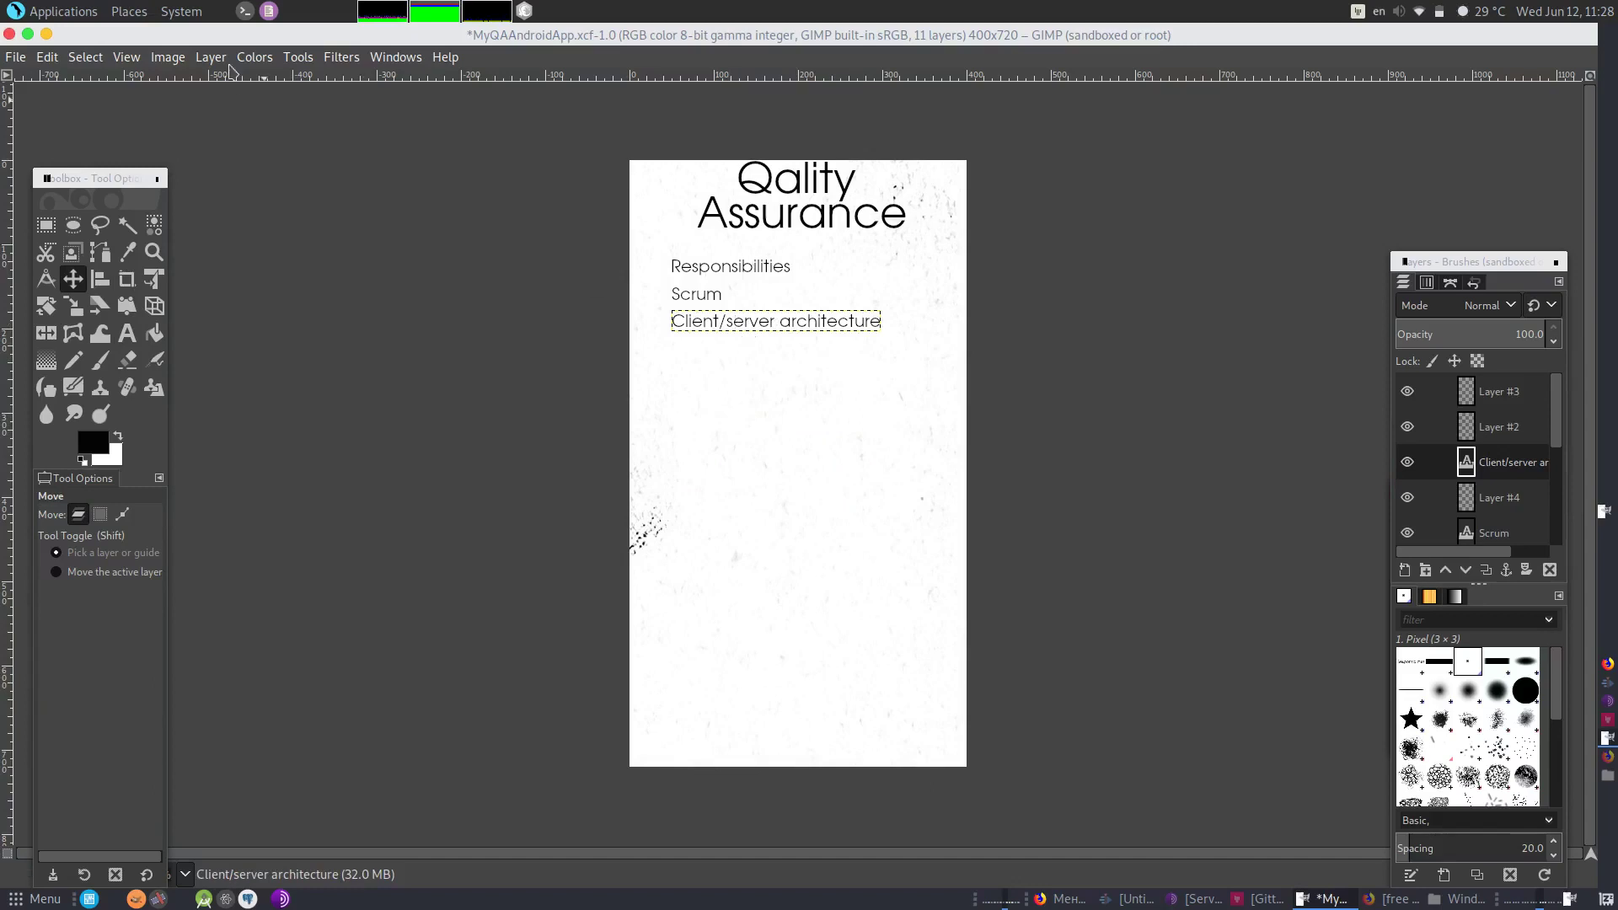
- Add Layer #5 and type 'Protocols' in a new text box below the list
click(211, 57)
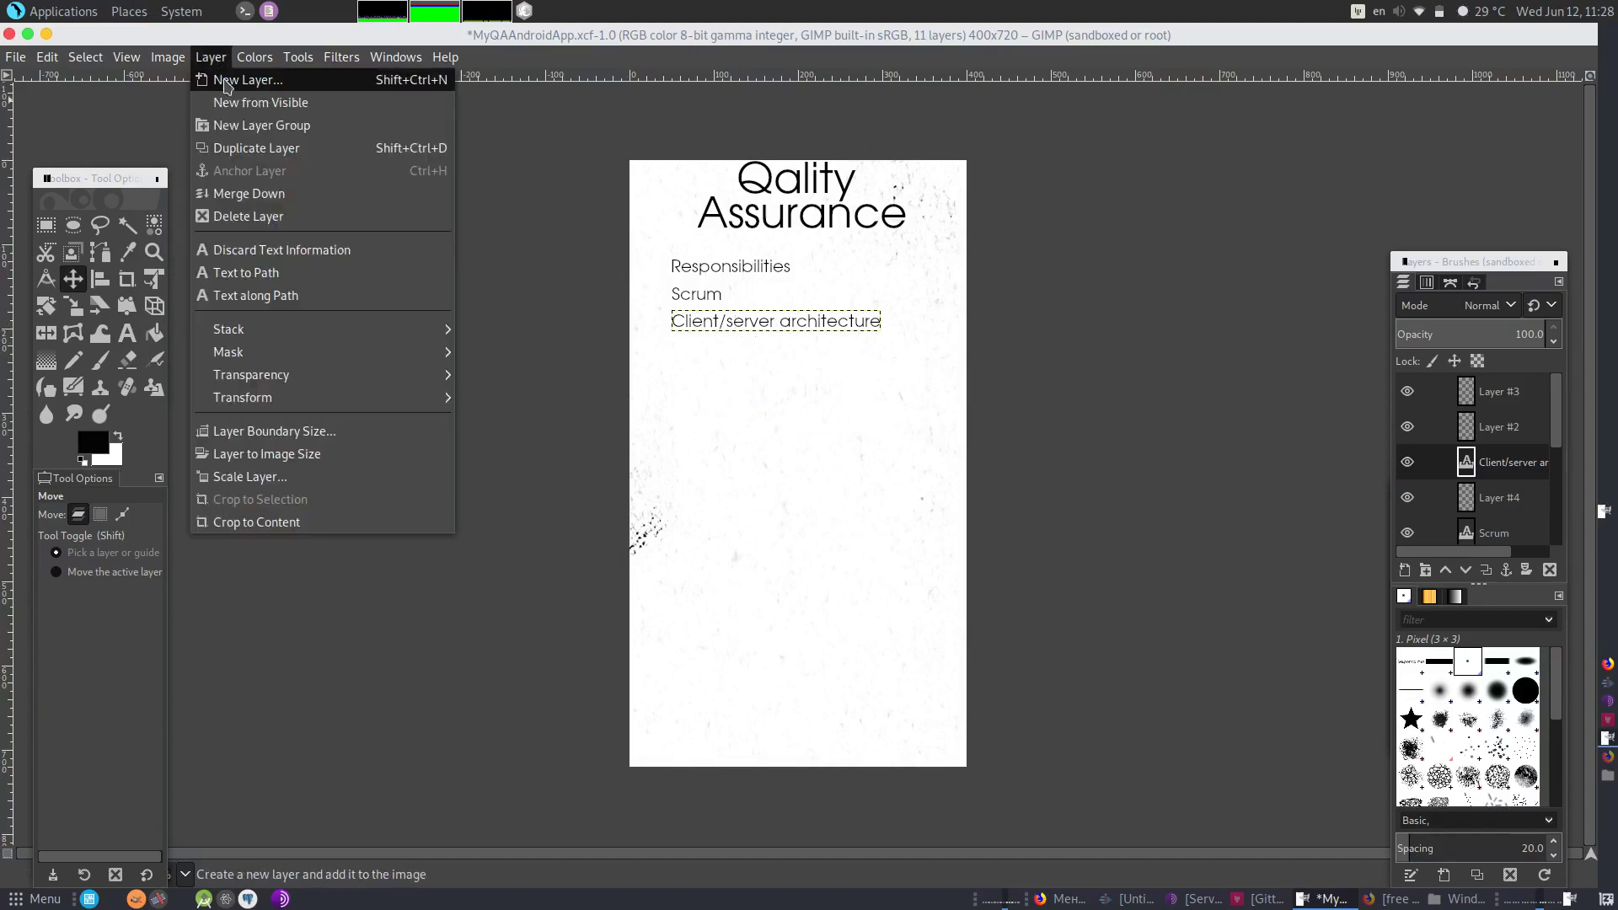
click(226, 80)
click(996, 708)
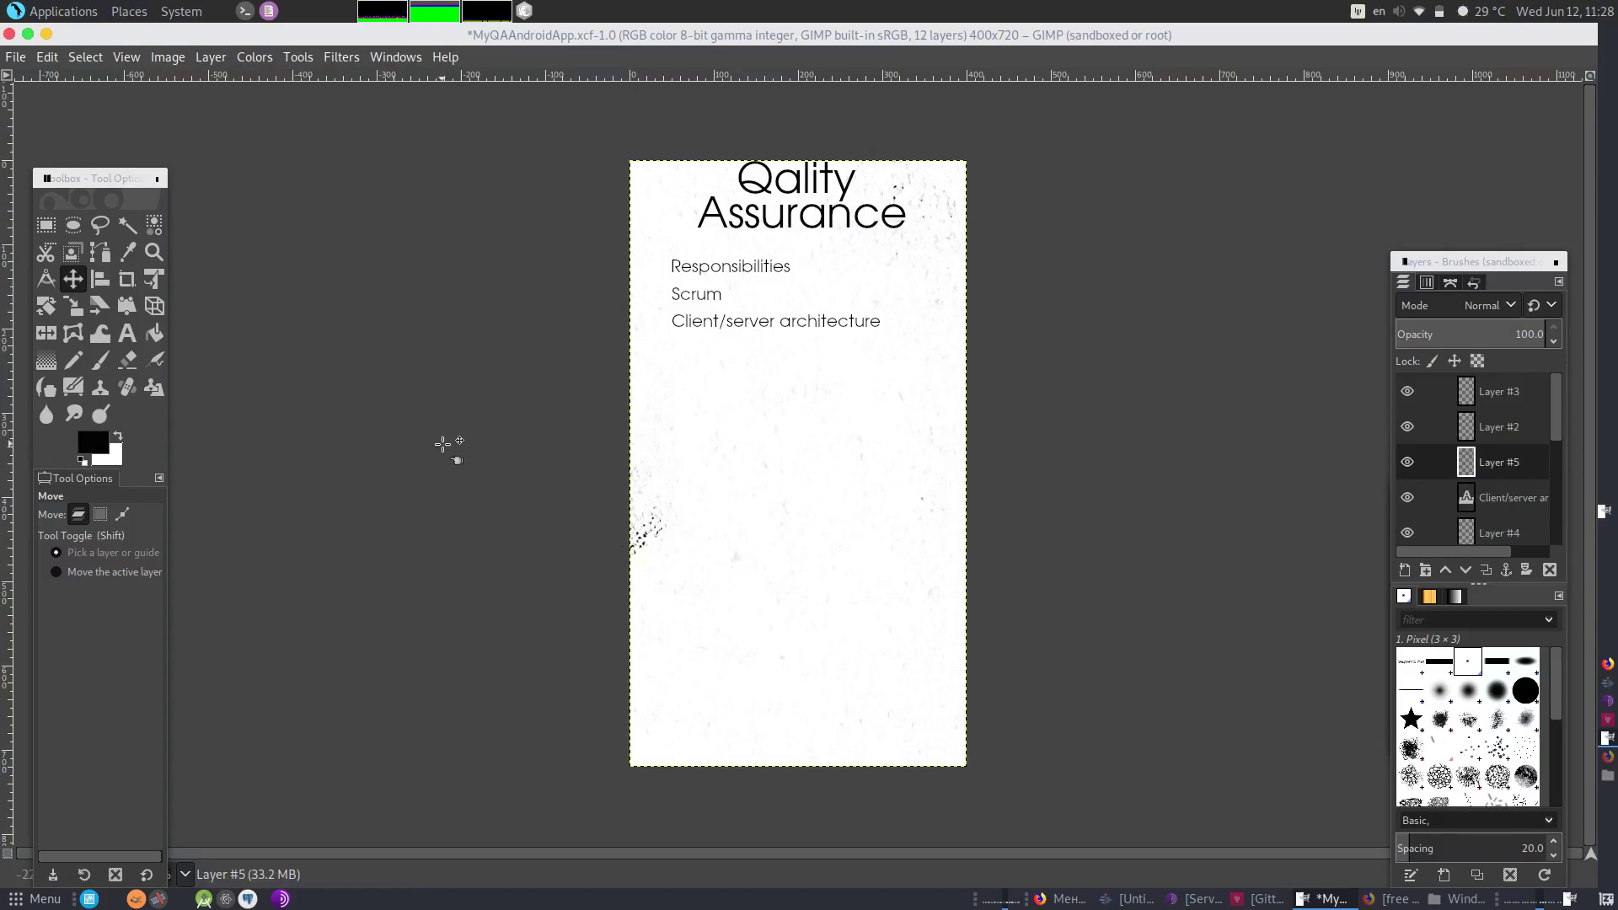
key(t)
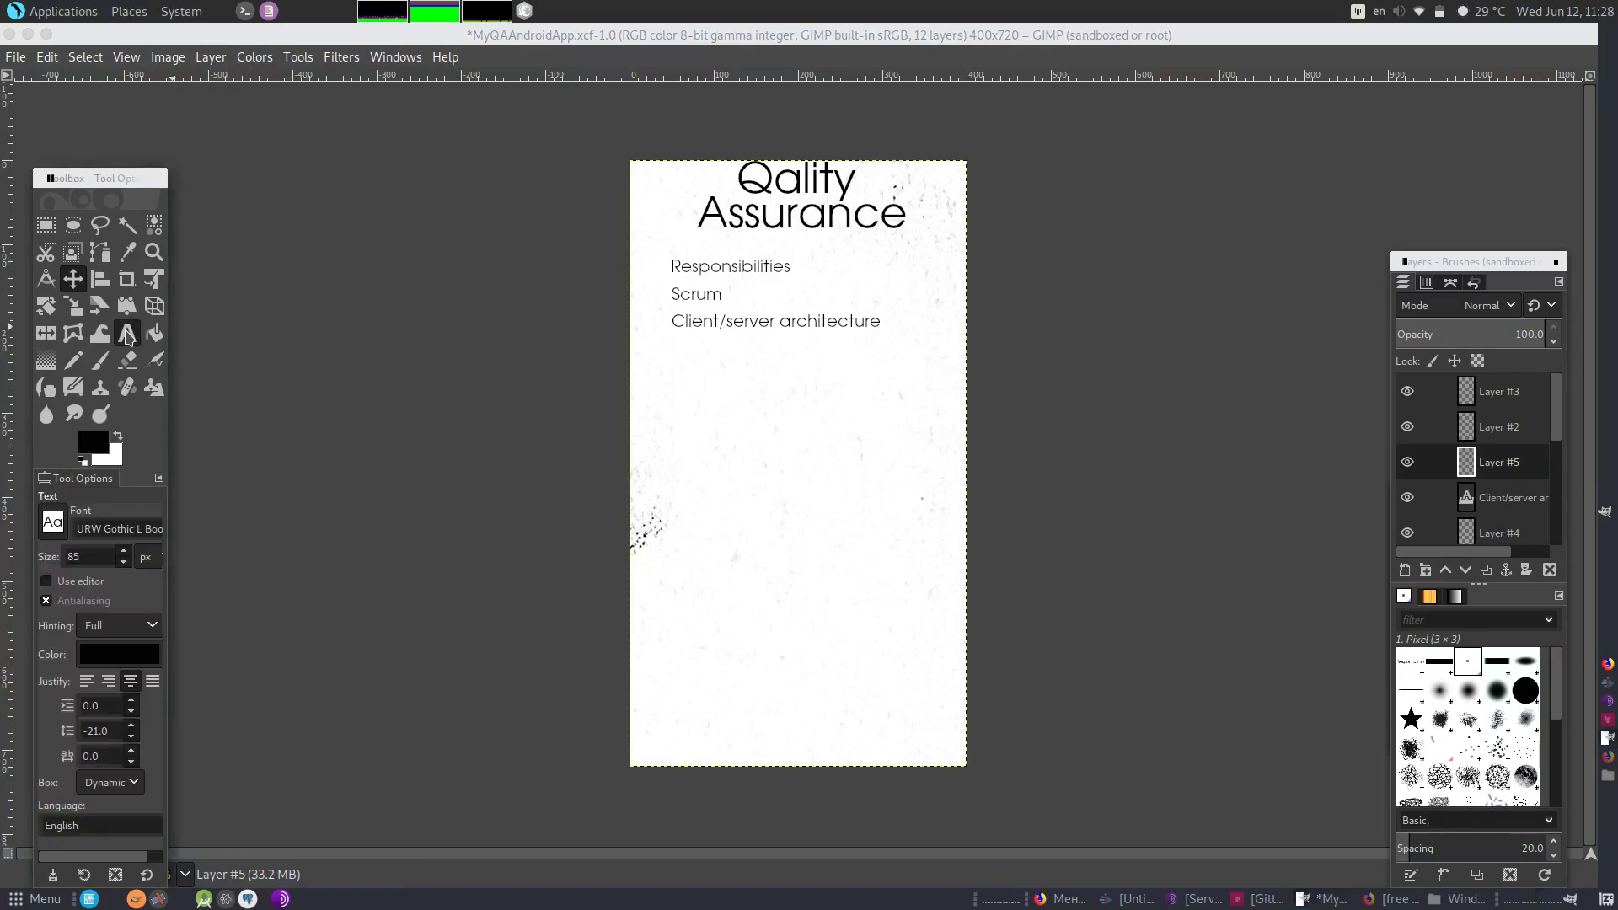
click(672, 363)
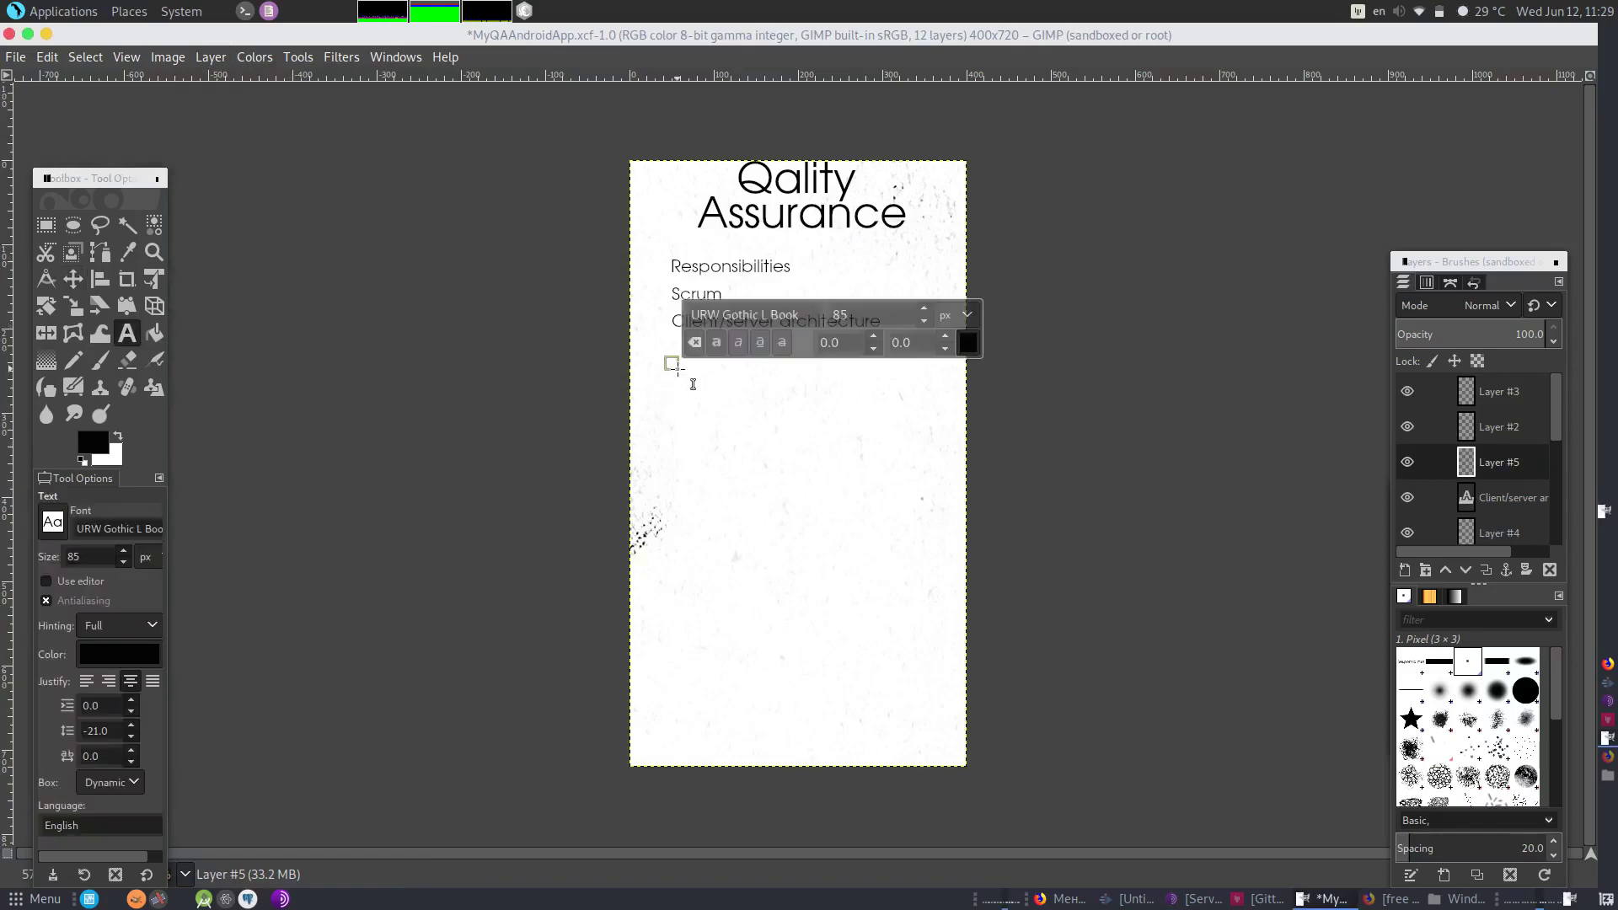
text(Protocols)
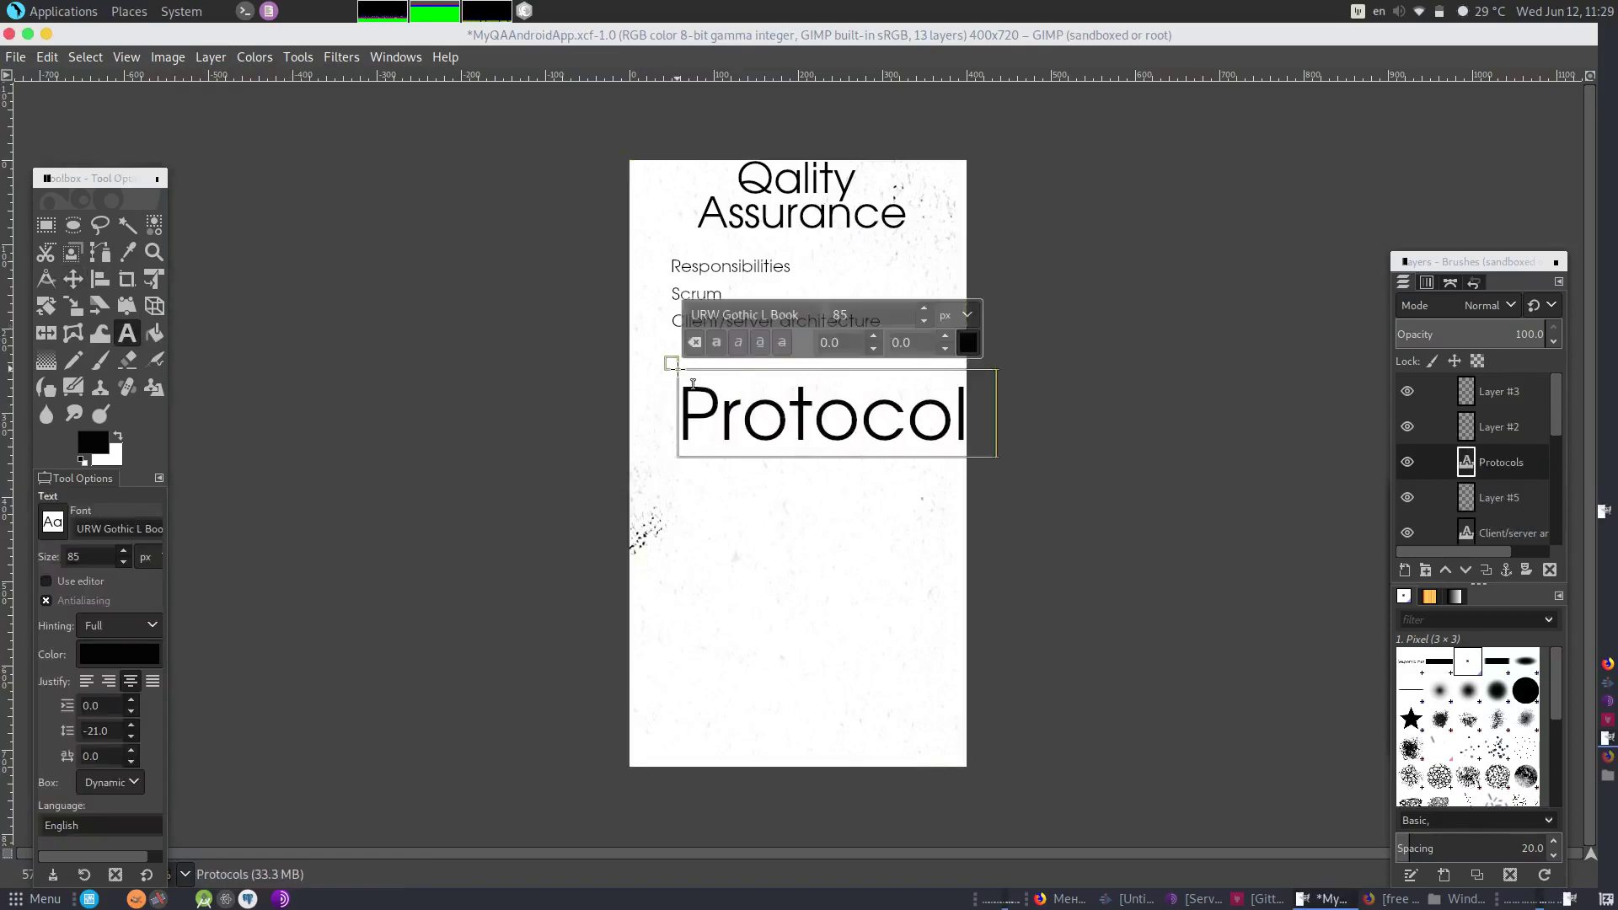
- Set the Protocols text to 20 px
key(ctrl+a)
click(864, 315)
text(20)
key(Return)
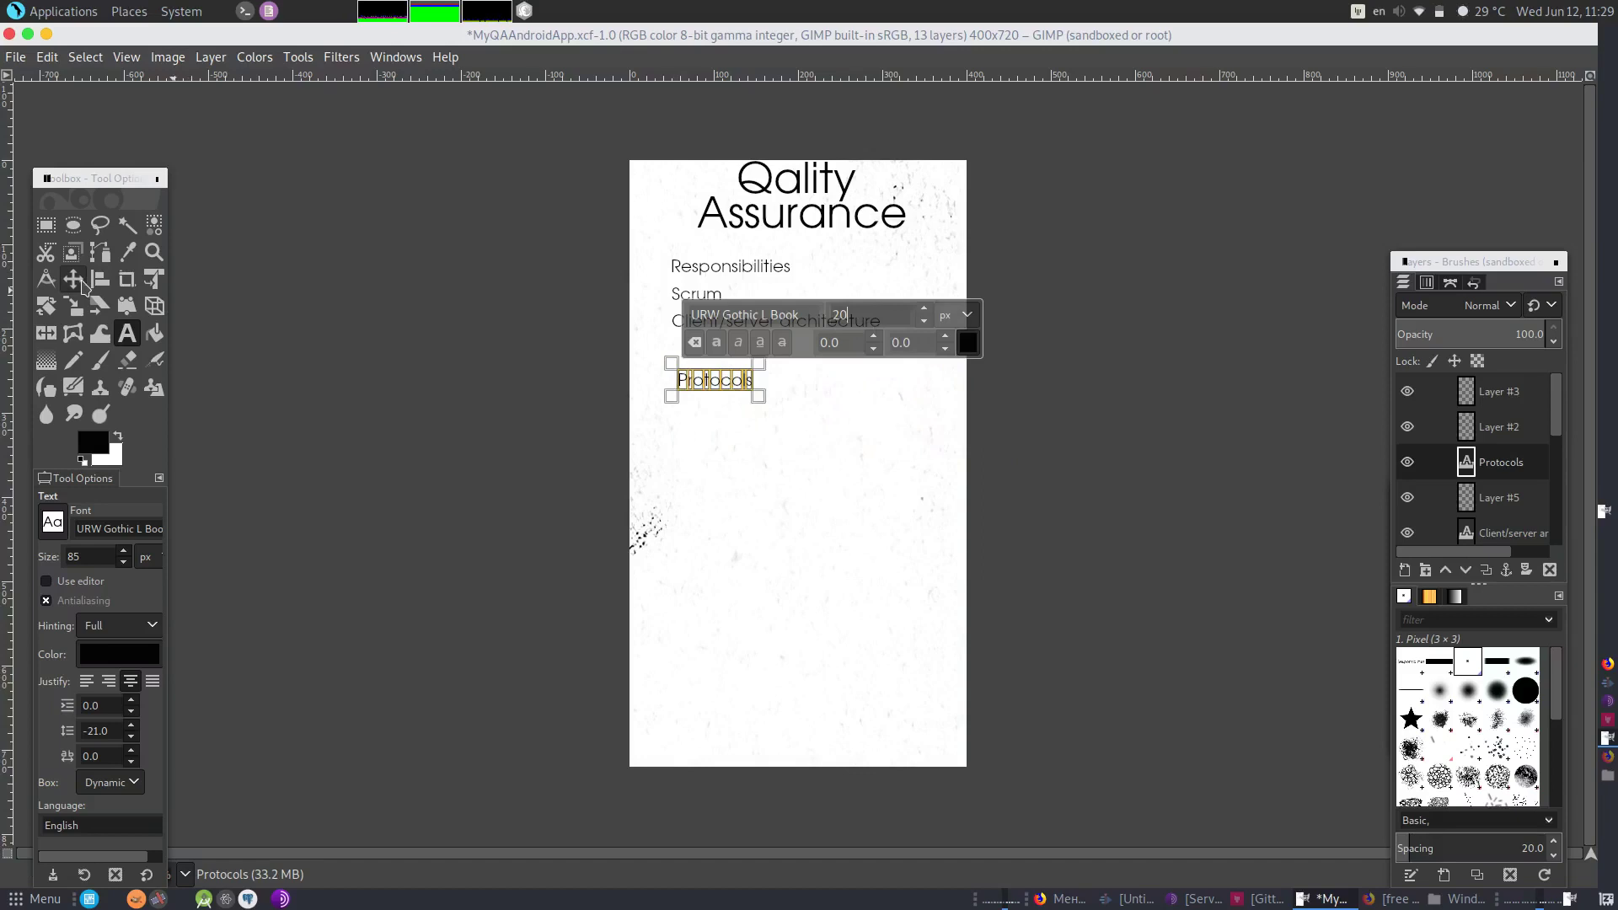
- Move Protocols up under Client/server architecture
click(74, 279)
click(739, 402)
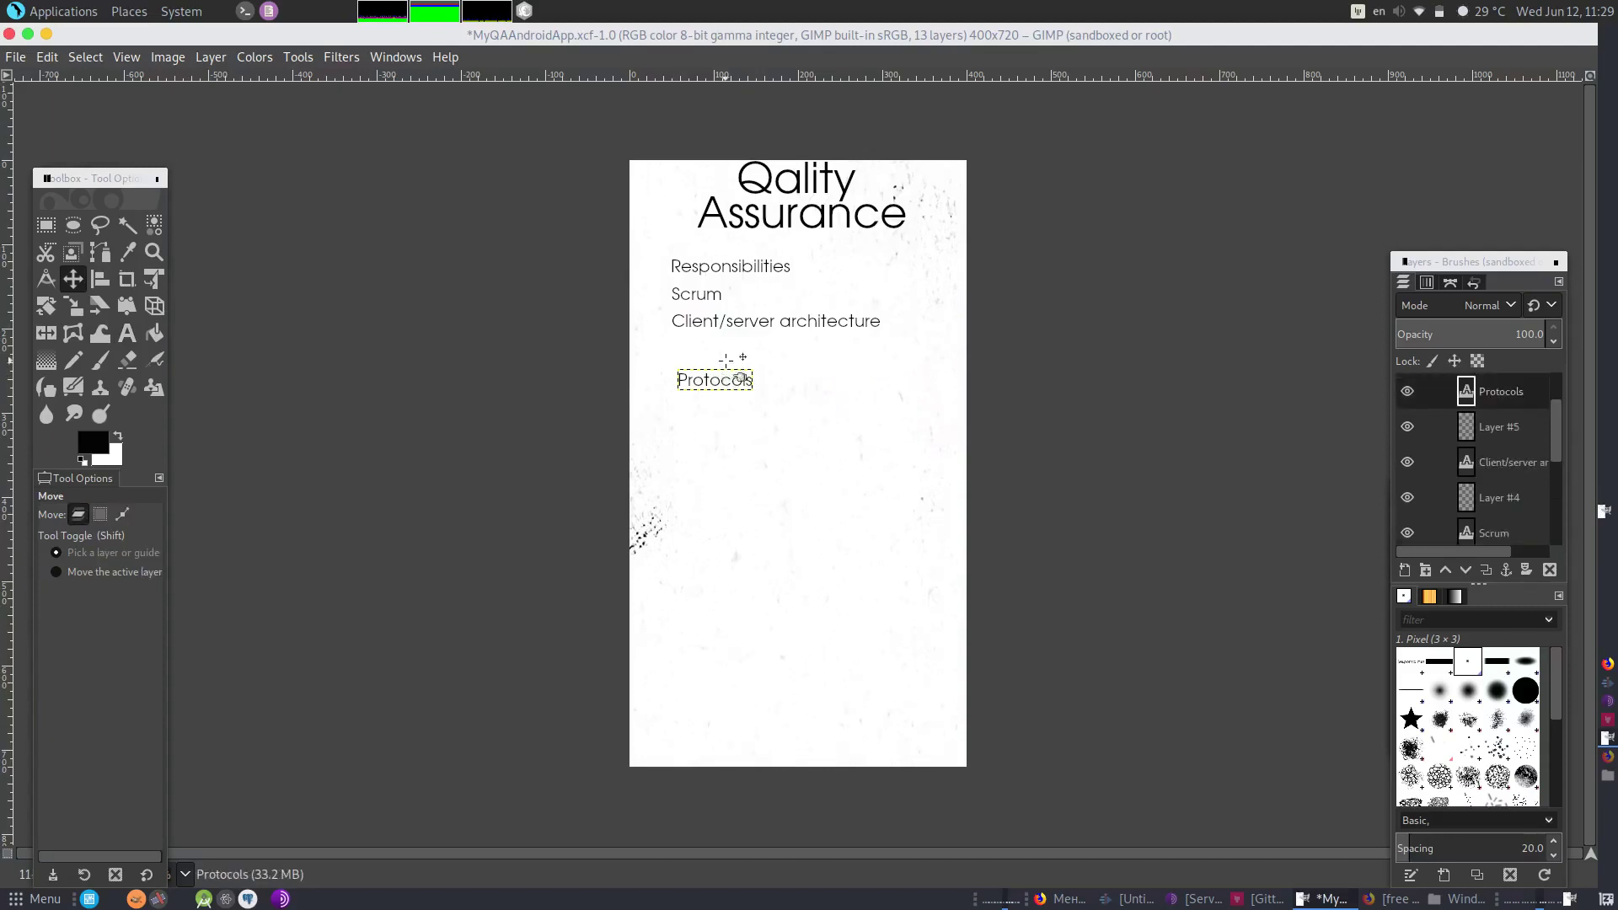
key(alt)
key(alt)
drag(750, 400, 746, 375)
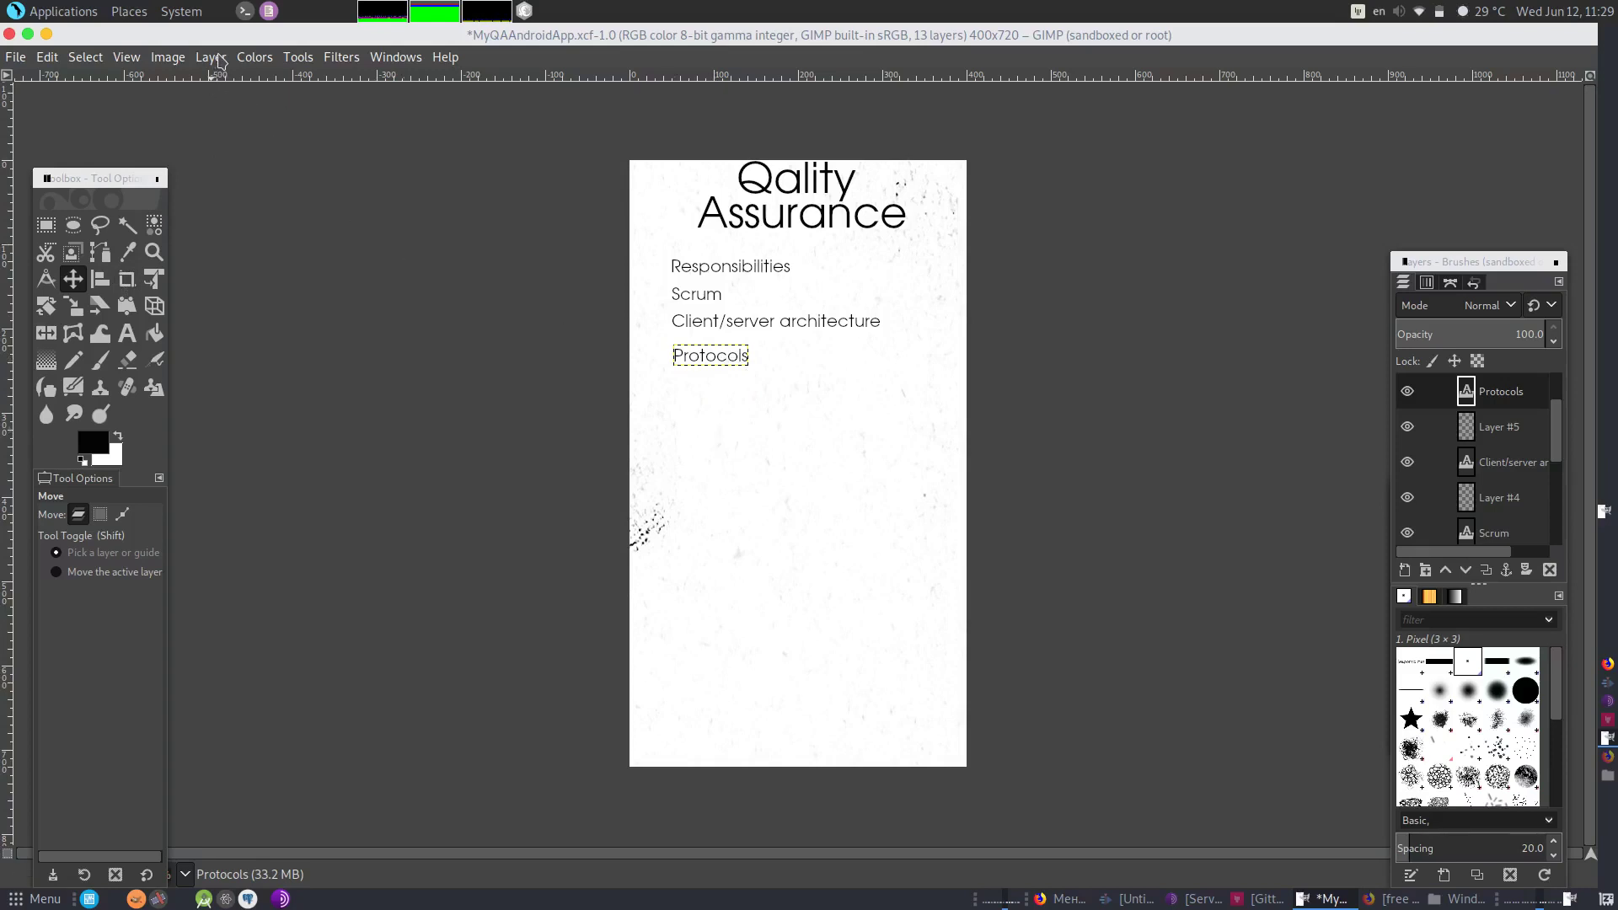
- Add Layer #6 and type 'Additional Protocols' in a text box below Protocols
click(211, 56)
click(233, 80)
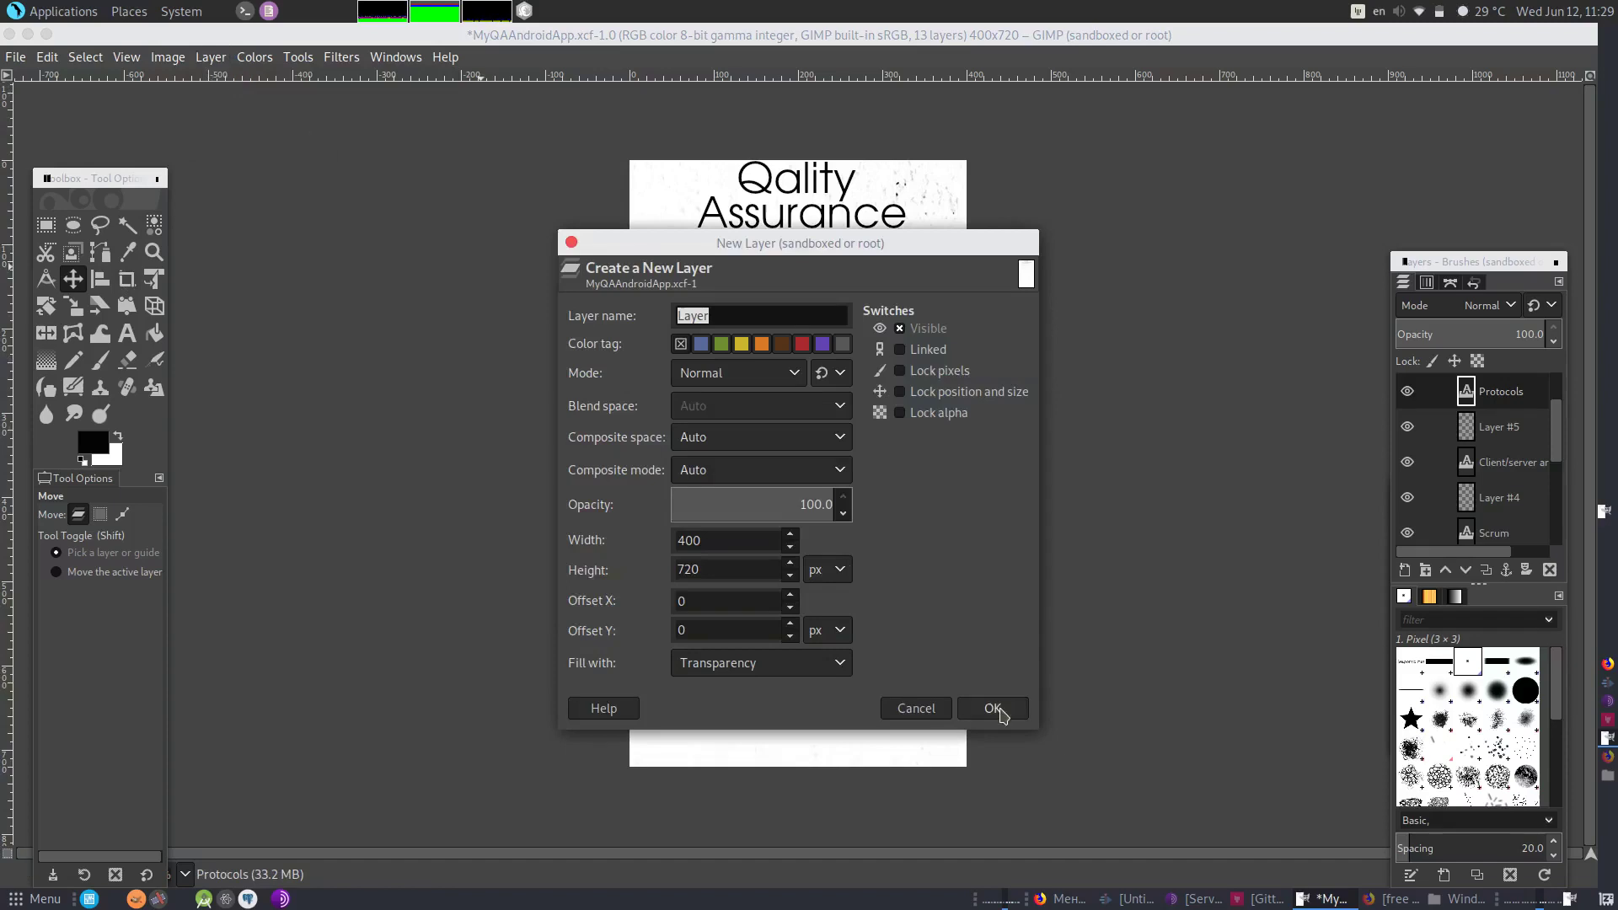
click(1003, 712)
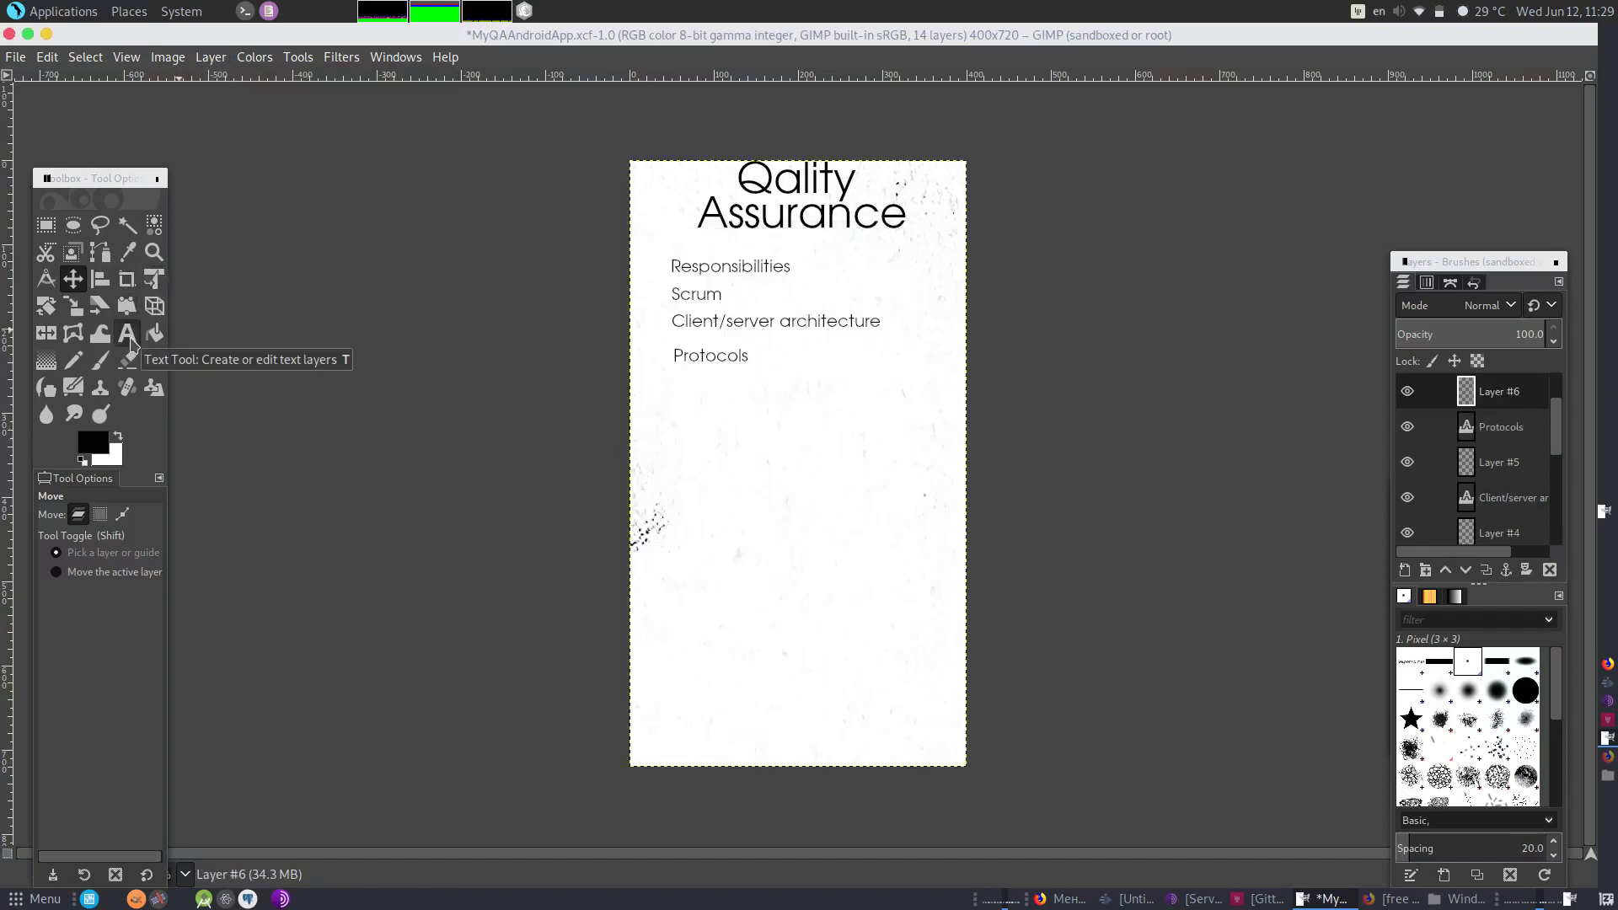
click(127, 334)
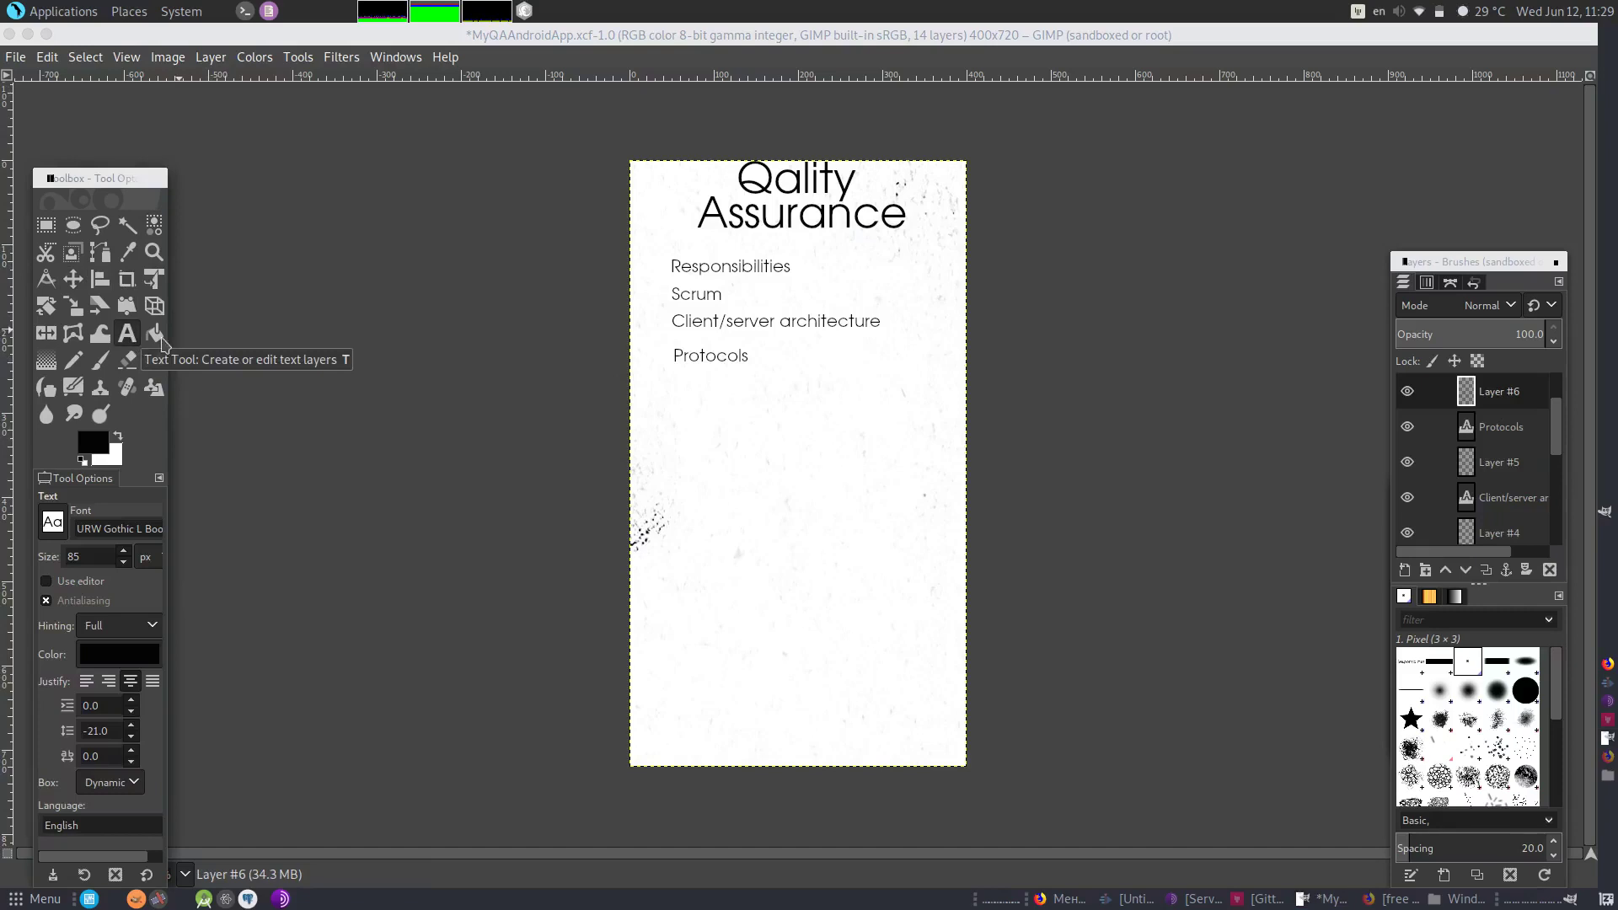
click(675, 393)
text(Additional )
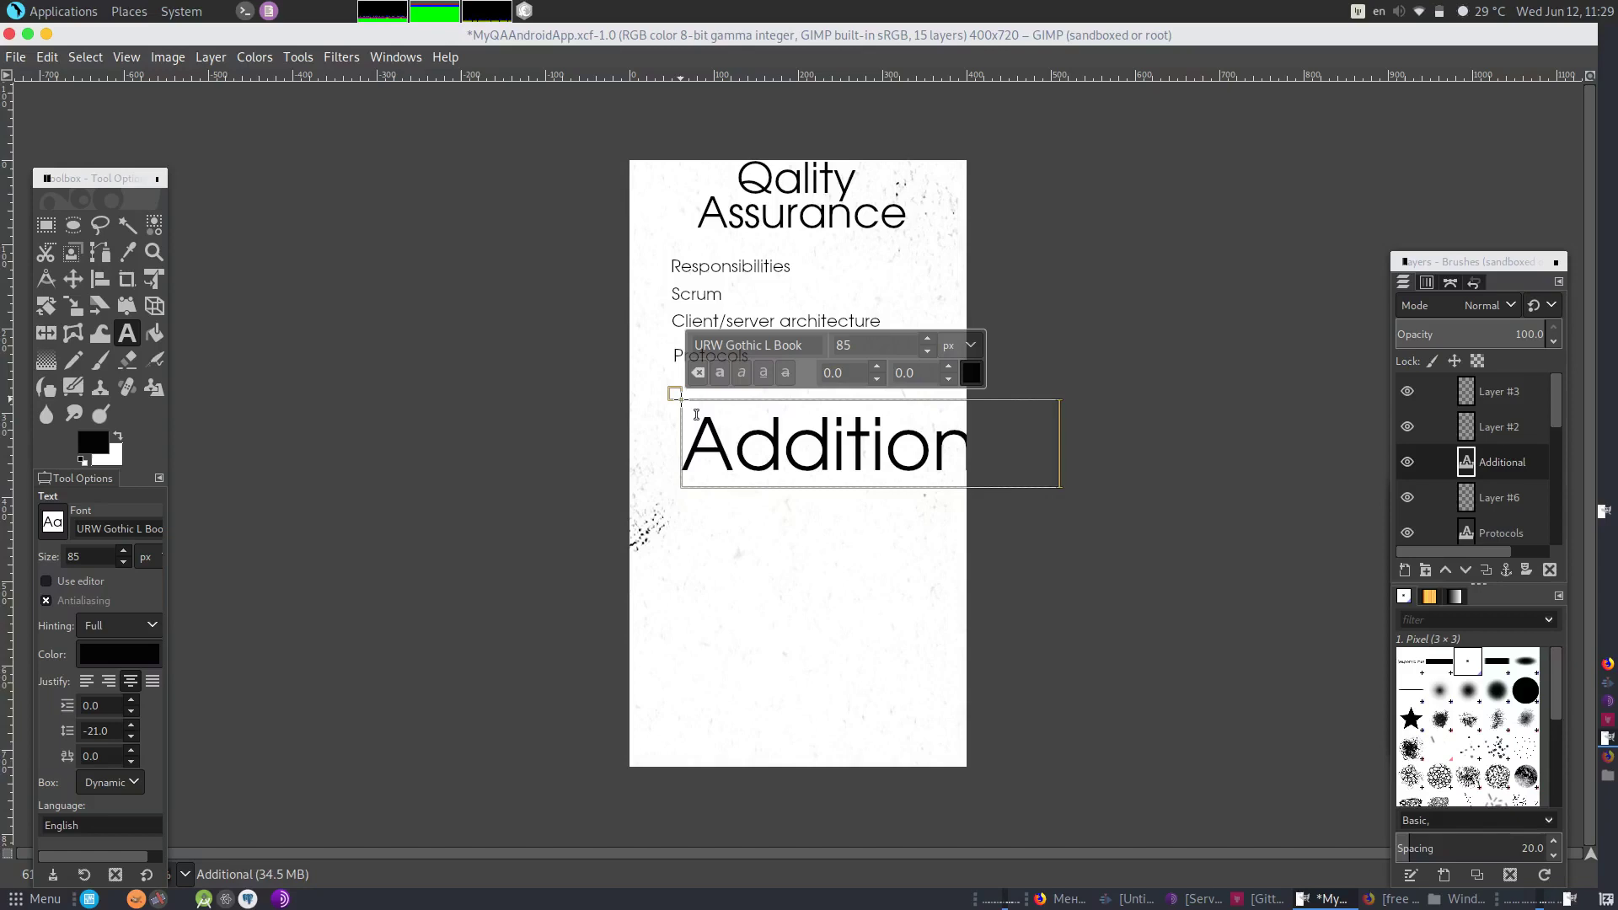
text(Protocols)
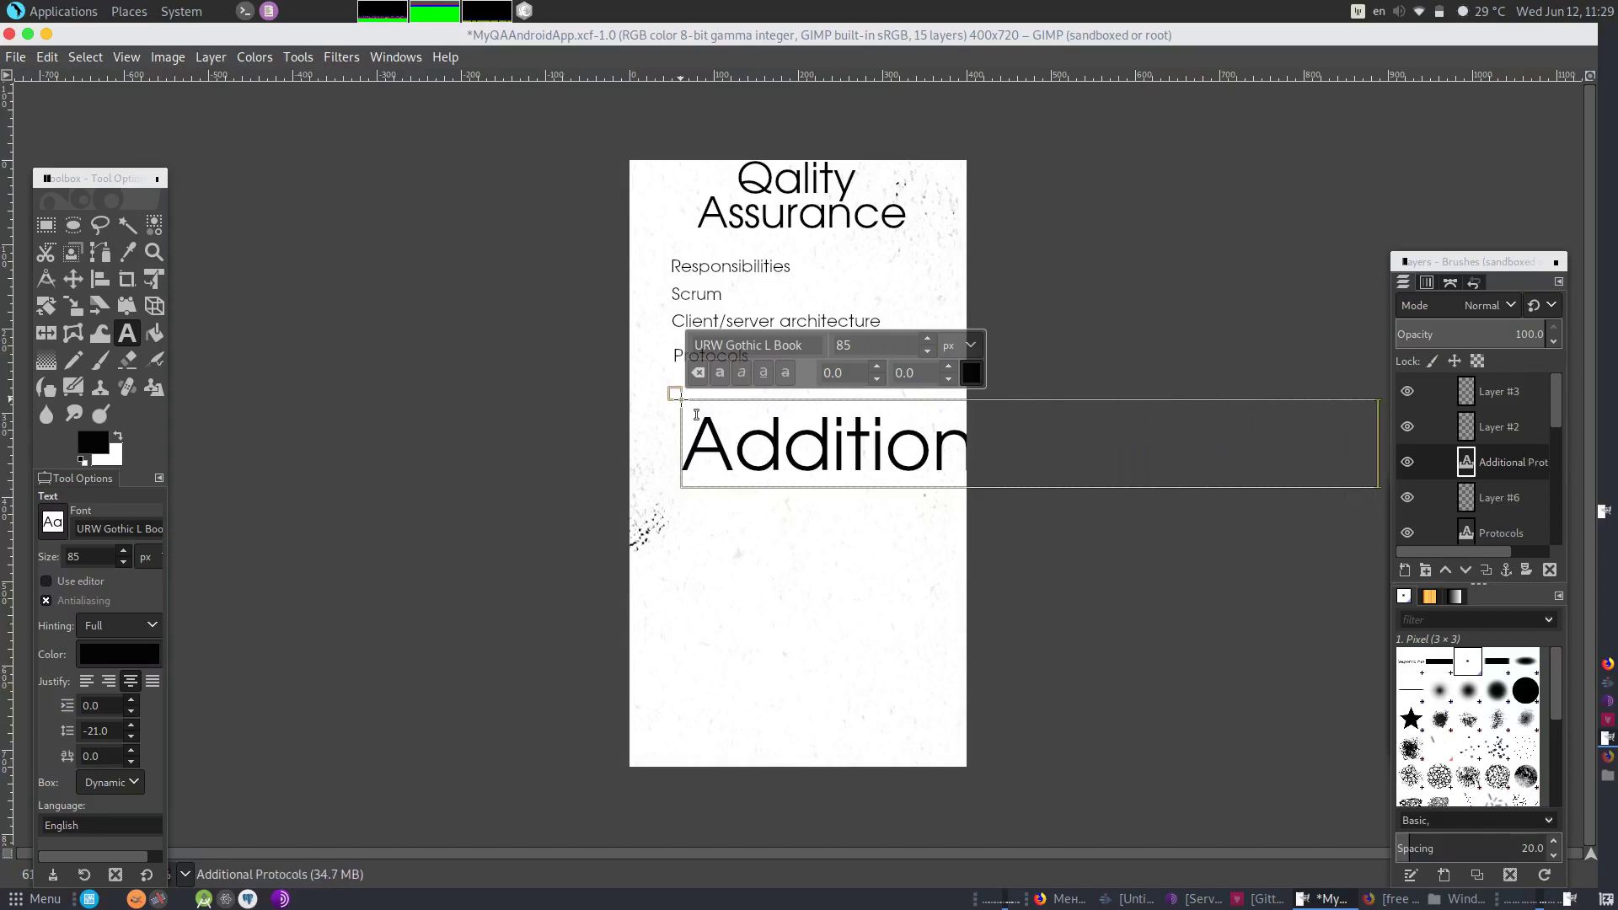
- Set the Additional Protocols text to 20 px
double_click(878, 345)
text(20)
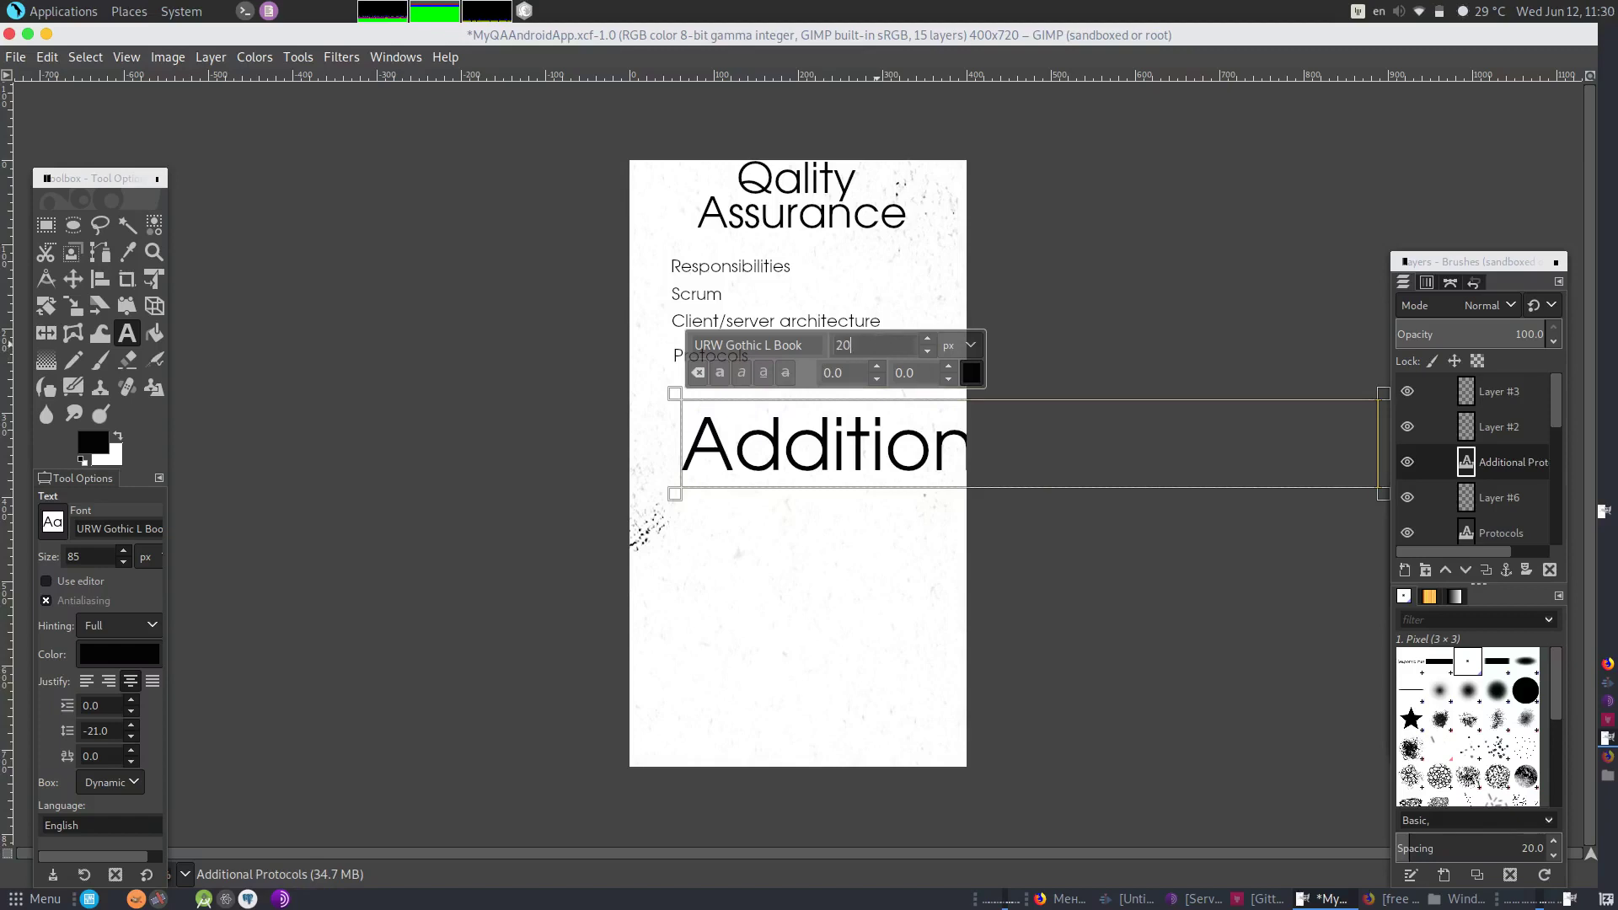
key(Return)
click(811, 445)
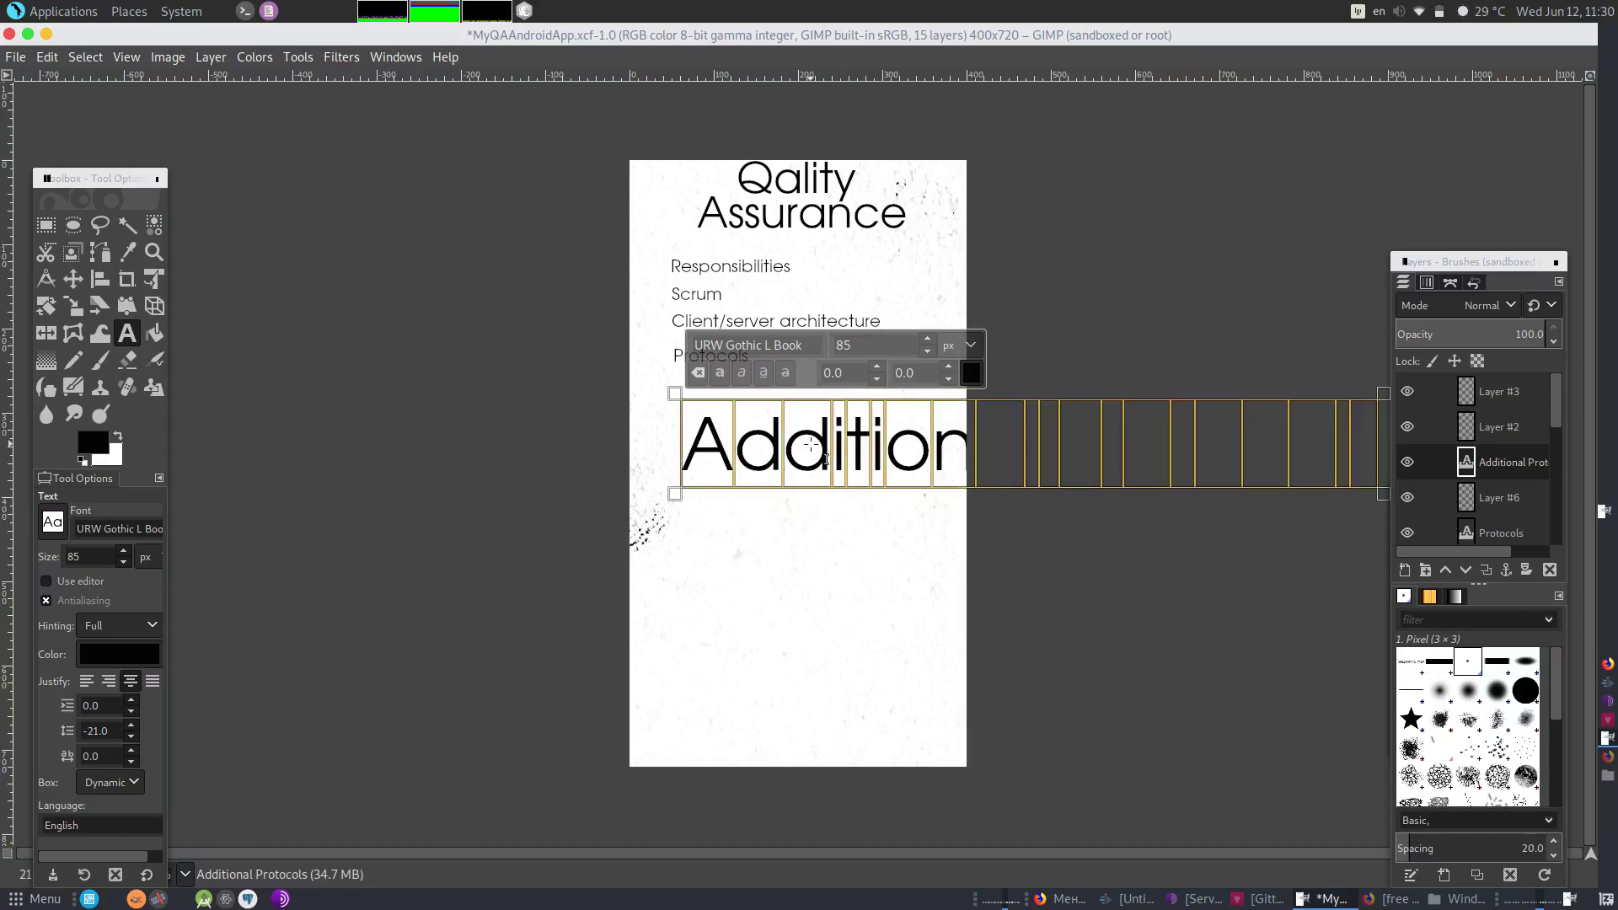
double_click(873, 343)
text(20)
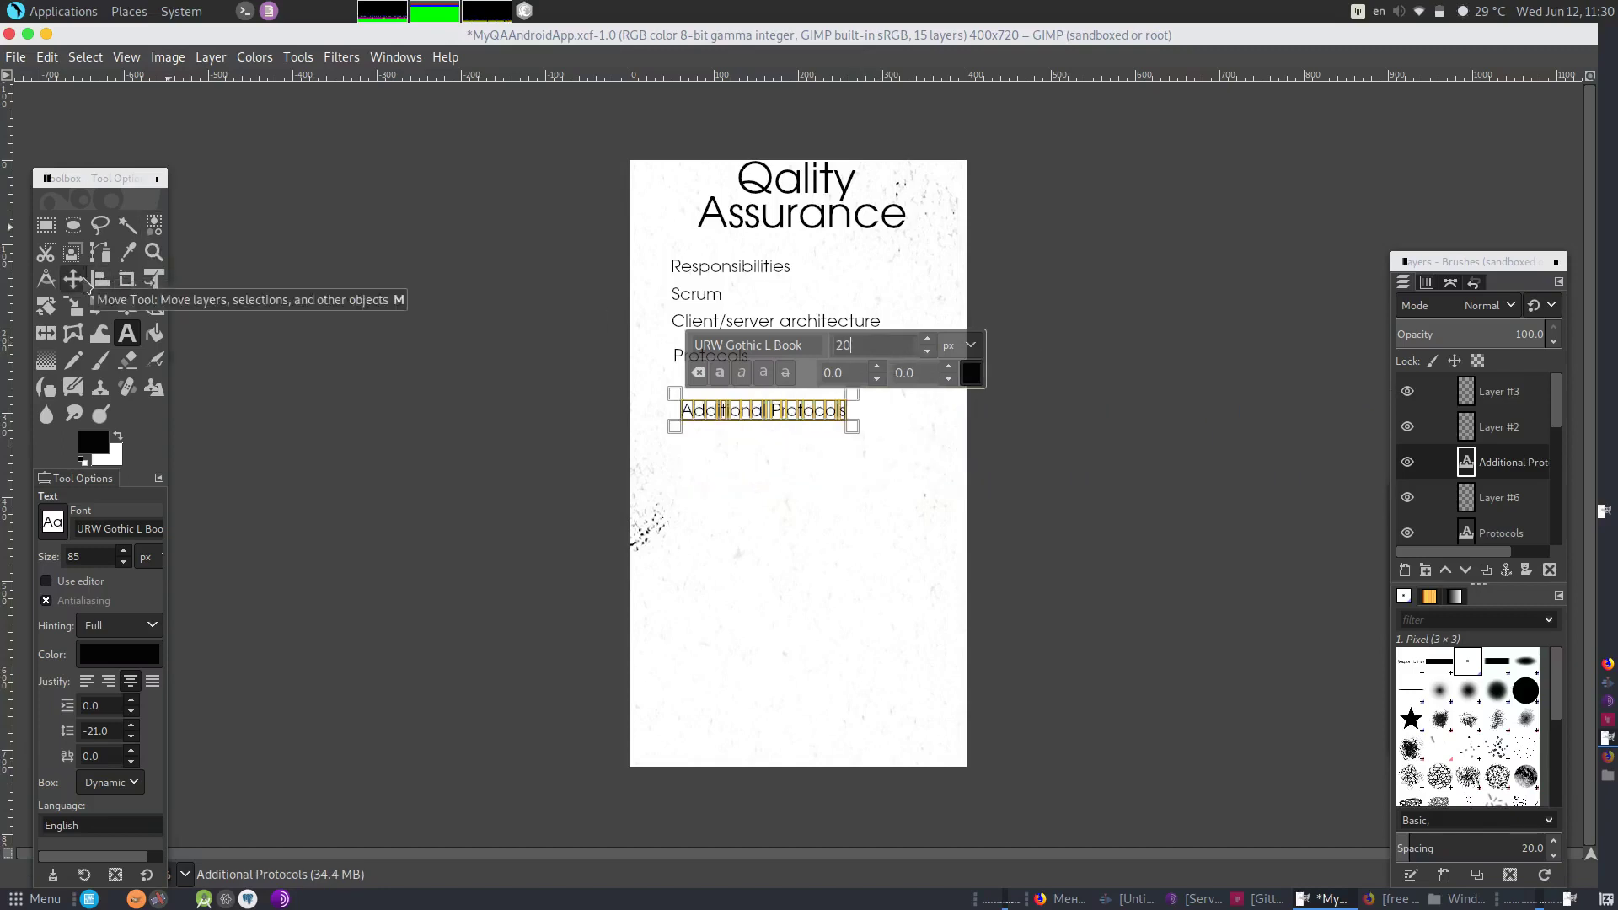
- Move Additional Protocols to sit just below Protocols
click(74, 278)
mouse_move(706, 404)
mouse_down()
mouse_move(696, 380)
mouse_move(709, 396)
mouse_up()
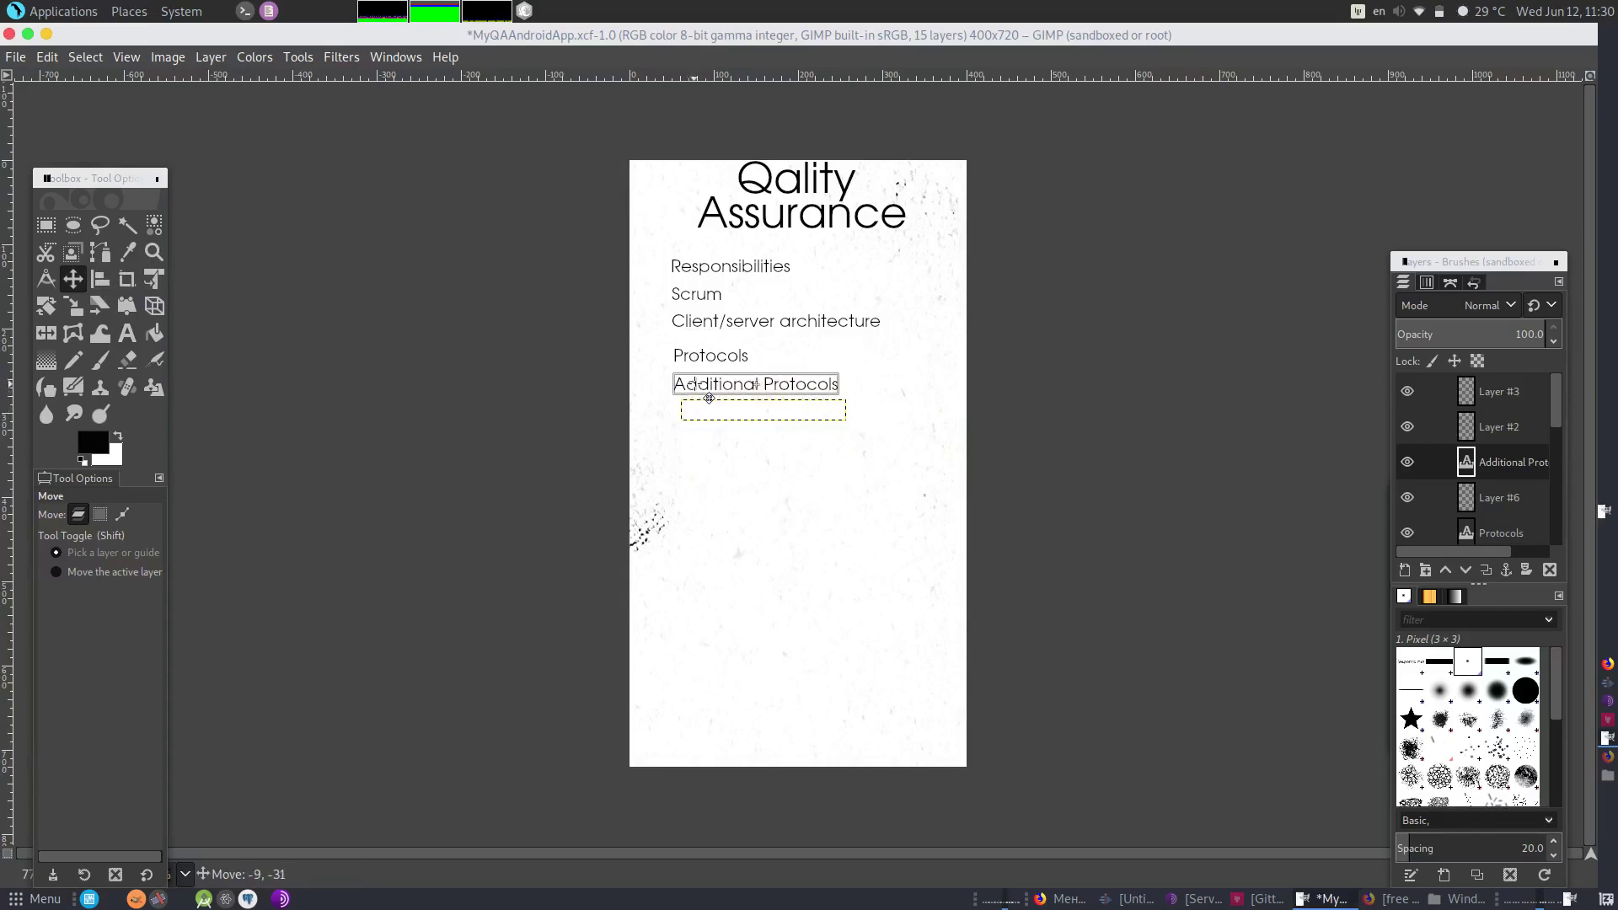
drag(709, 396, 709, 400)
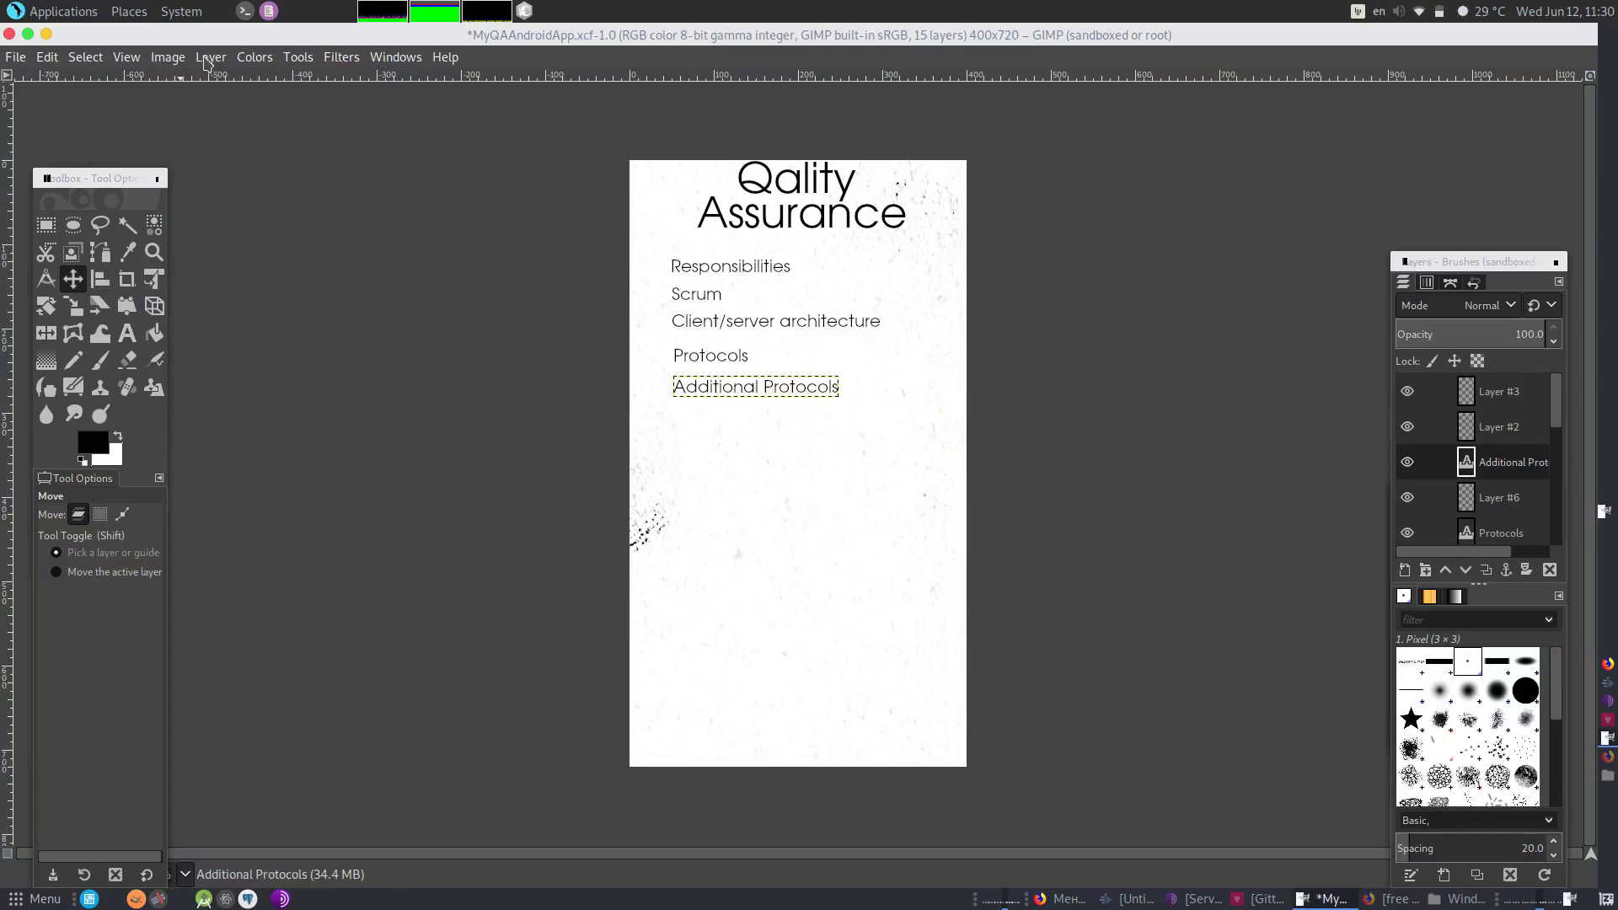
- Add a new transparent layer and type 'Project Documents' at size 20 below the list
click(211, 59)
click(222, 81)
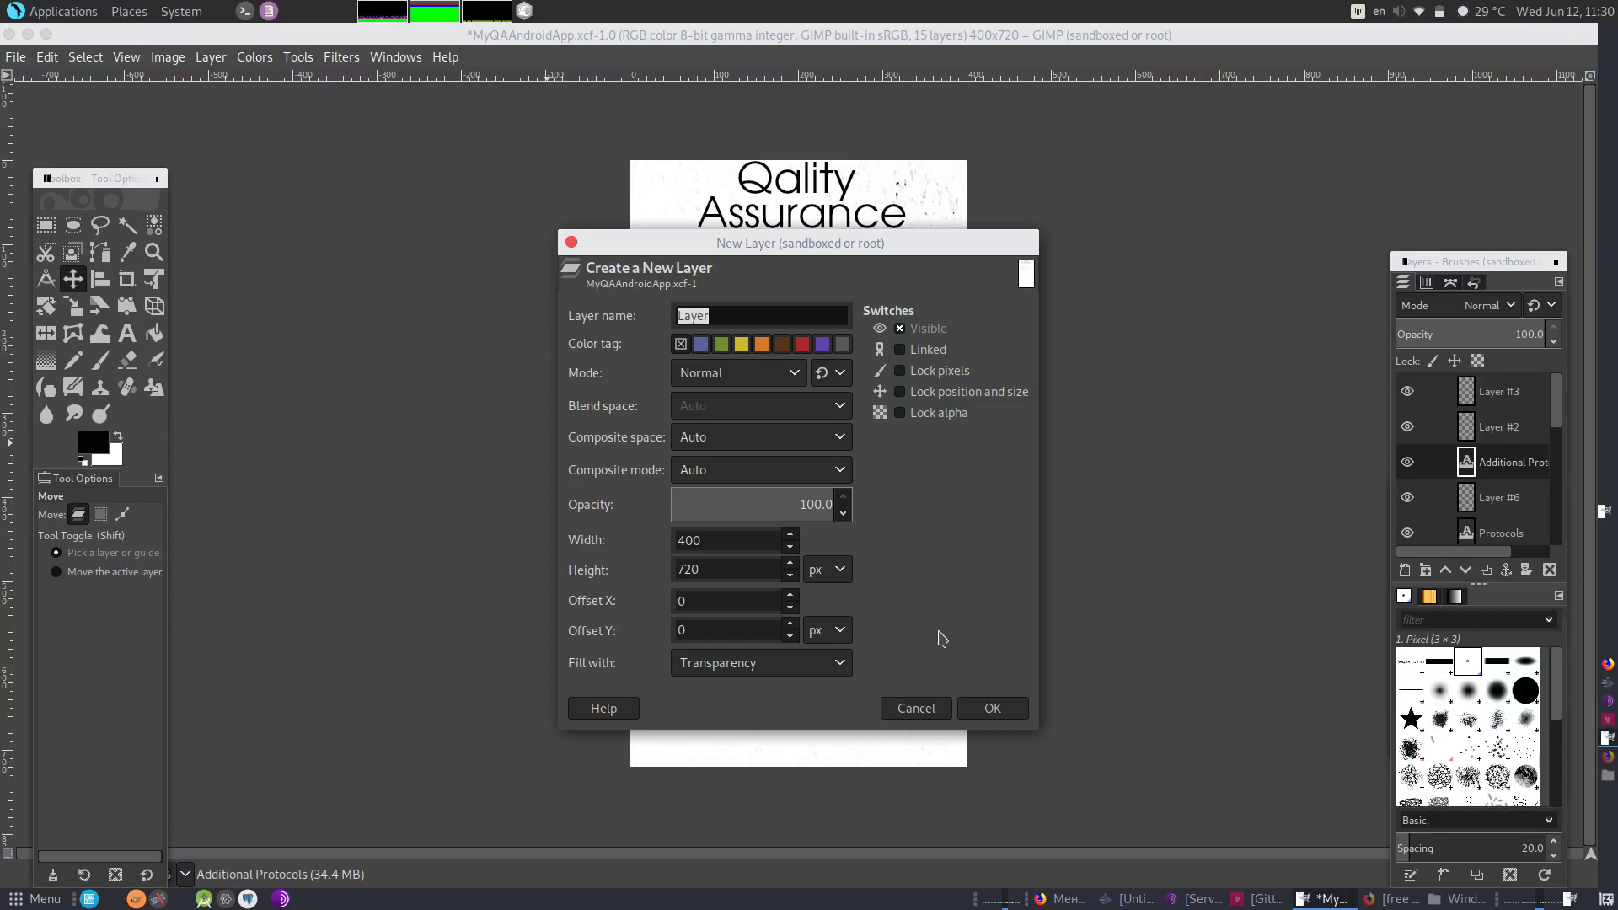
click(1002, 710)
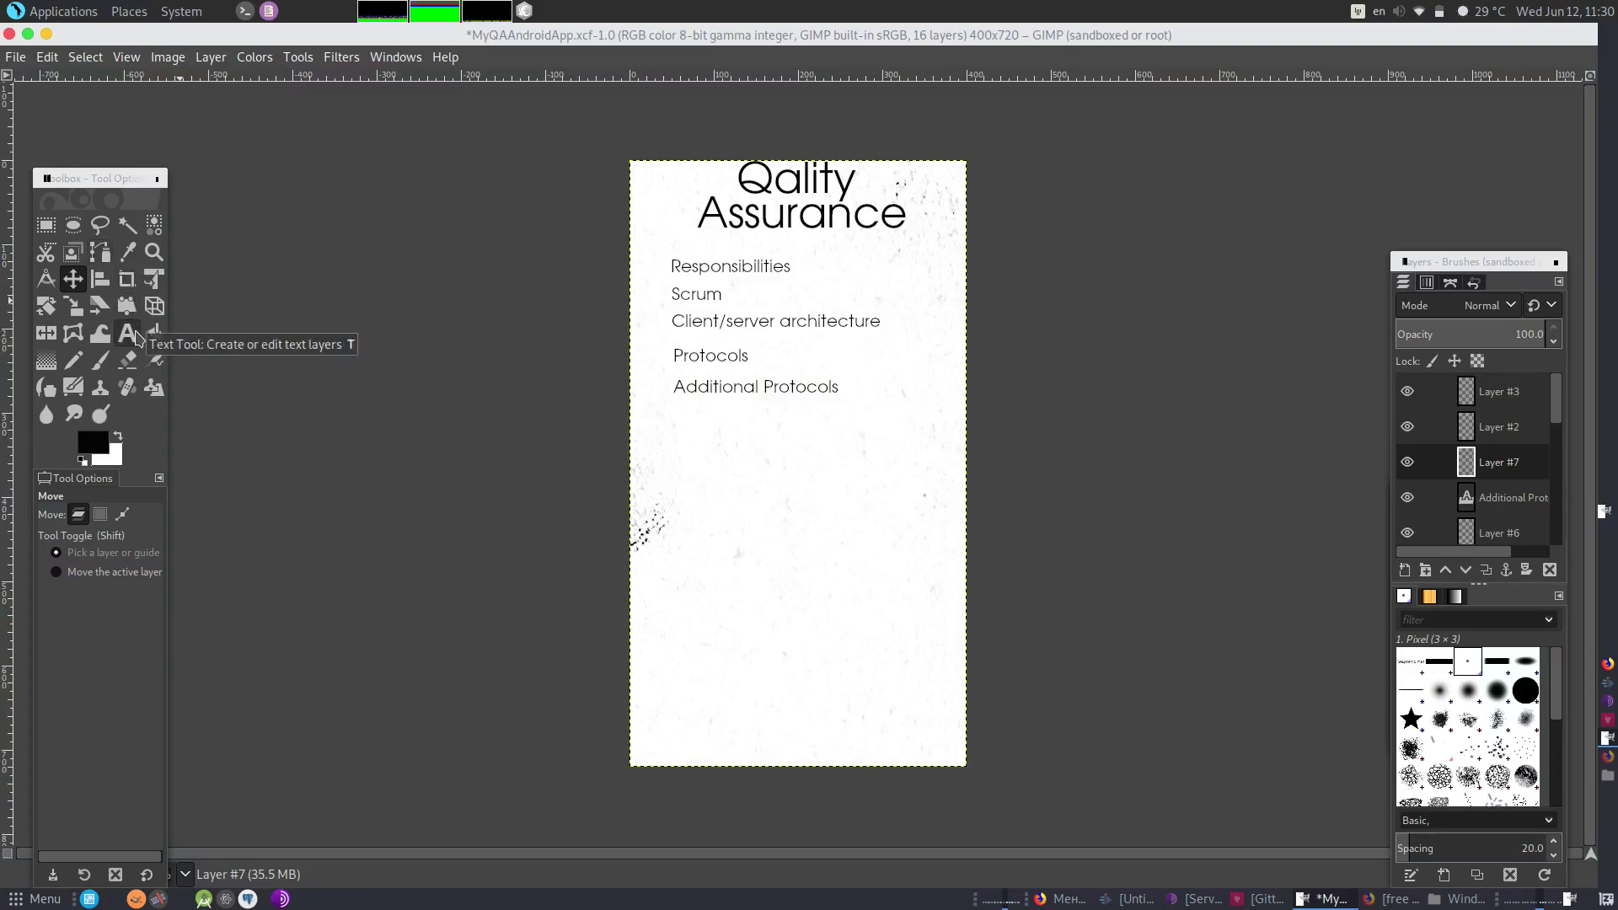
click(127, 333)
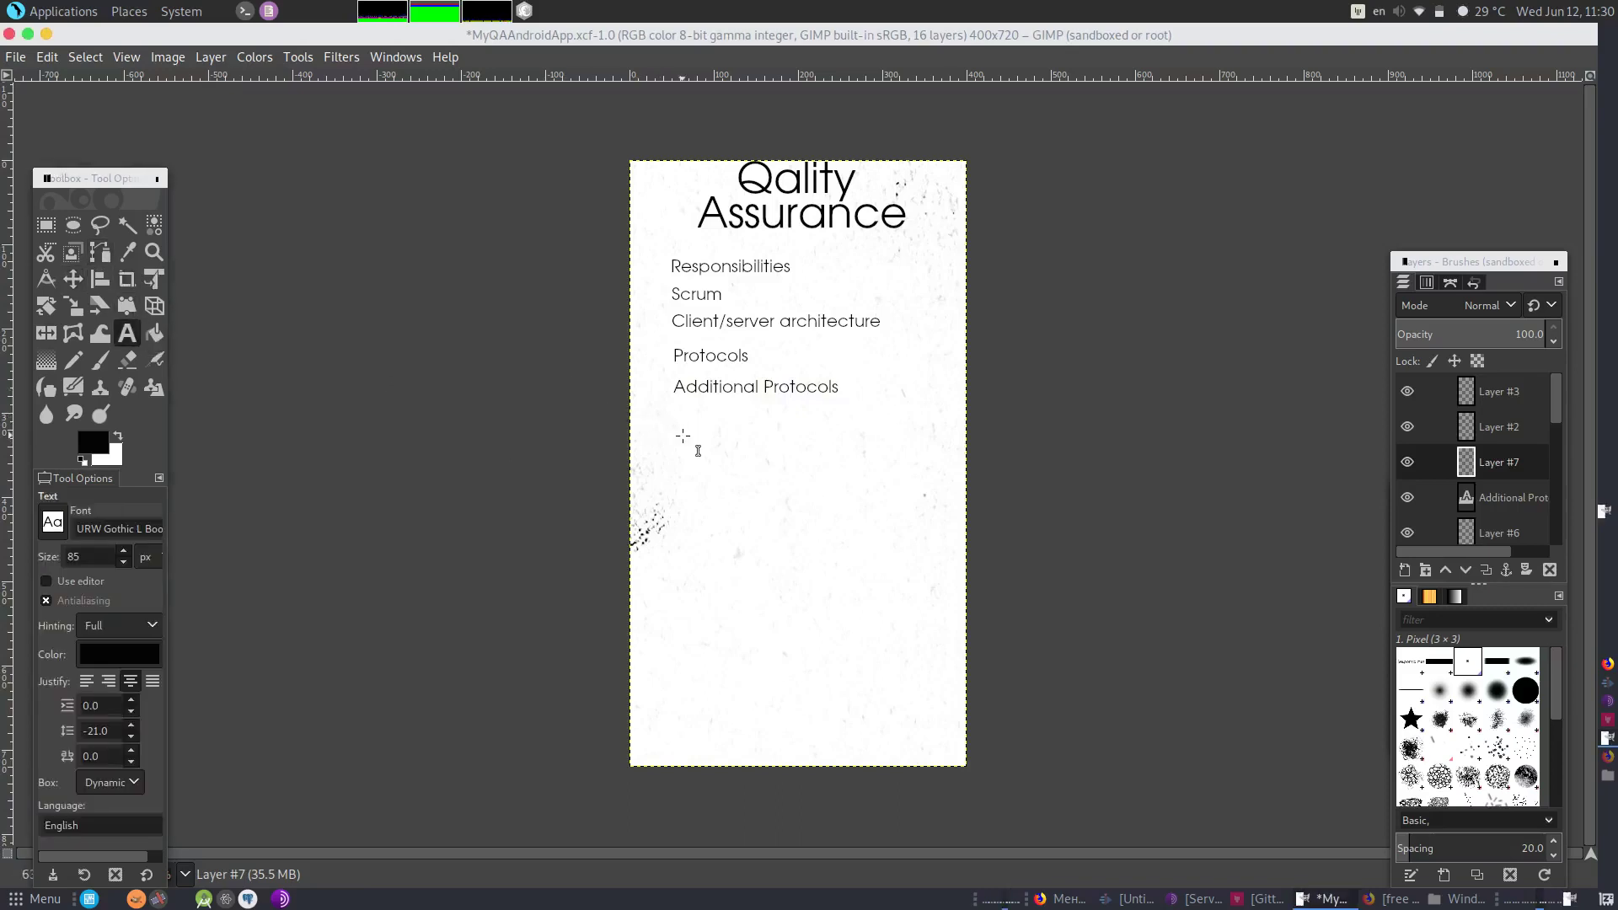
click(683, 434)
text(Proje)
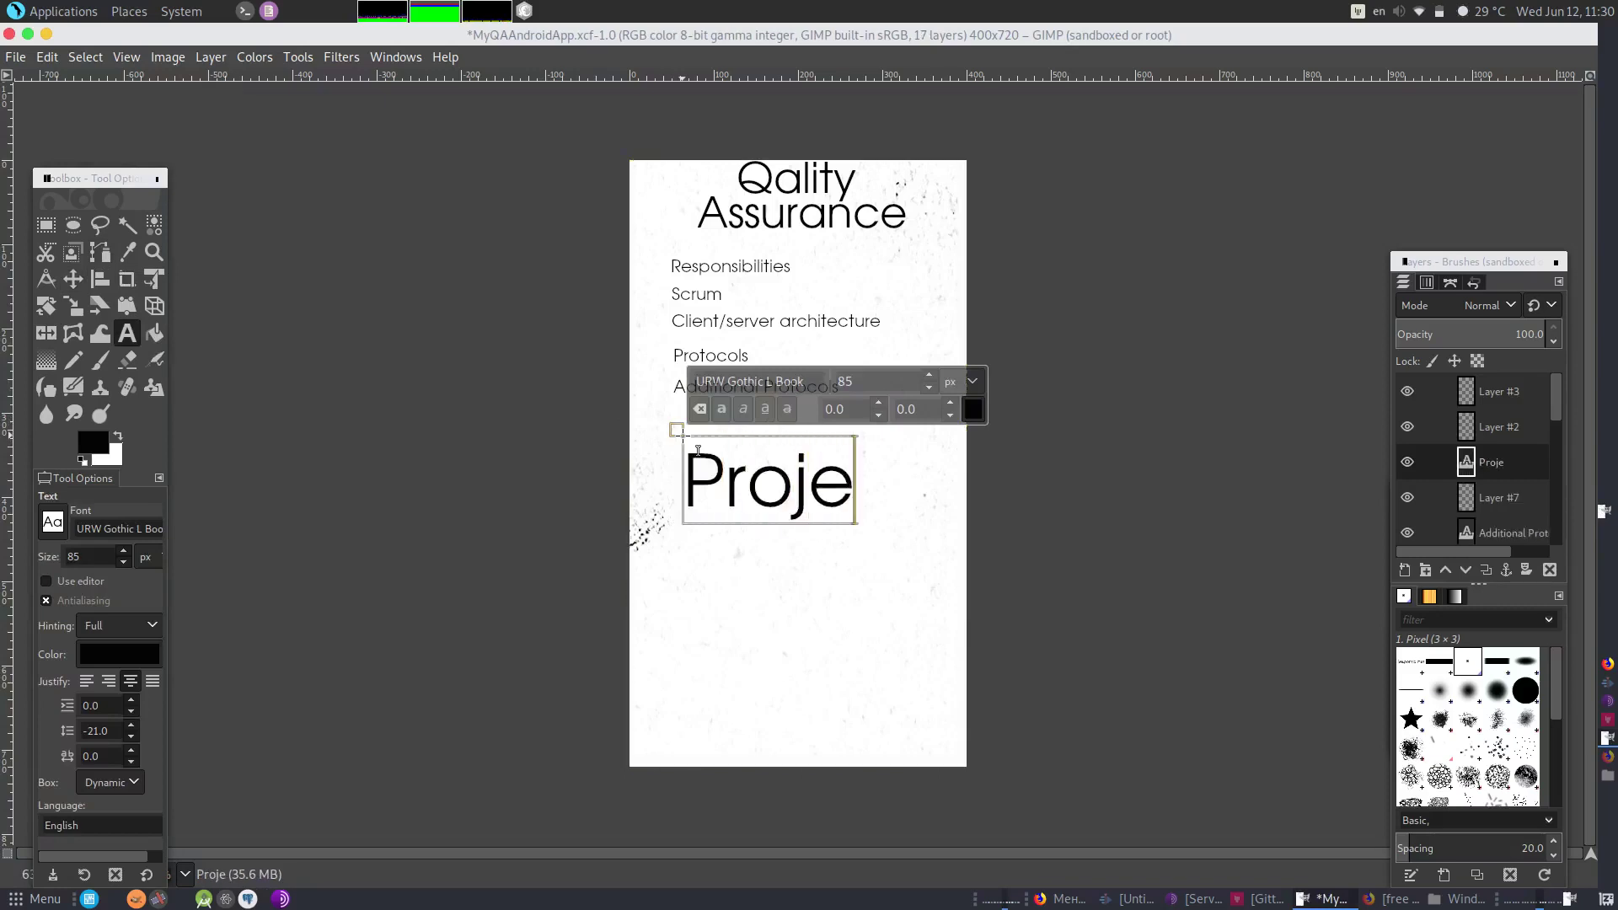
text(ct Documents)
double_click(870, 384)
text(20)
key(Return)
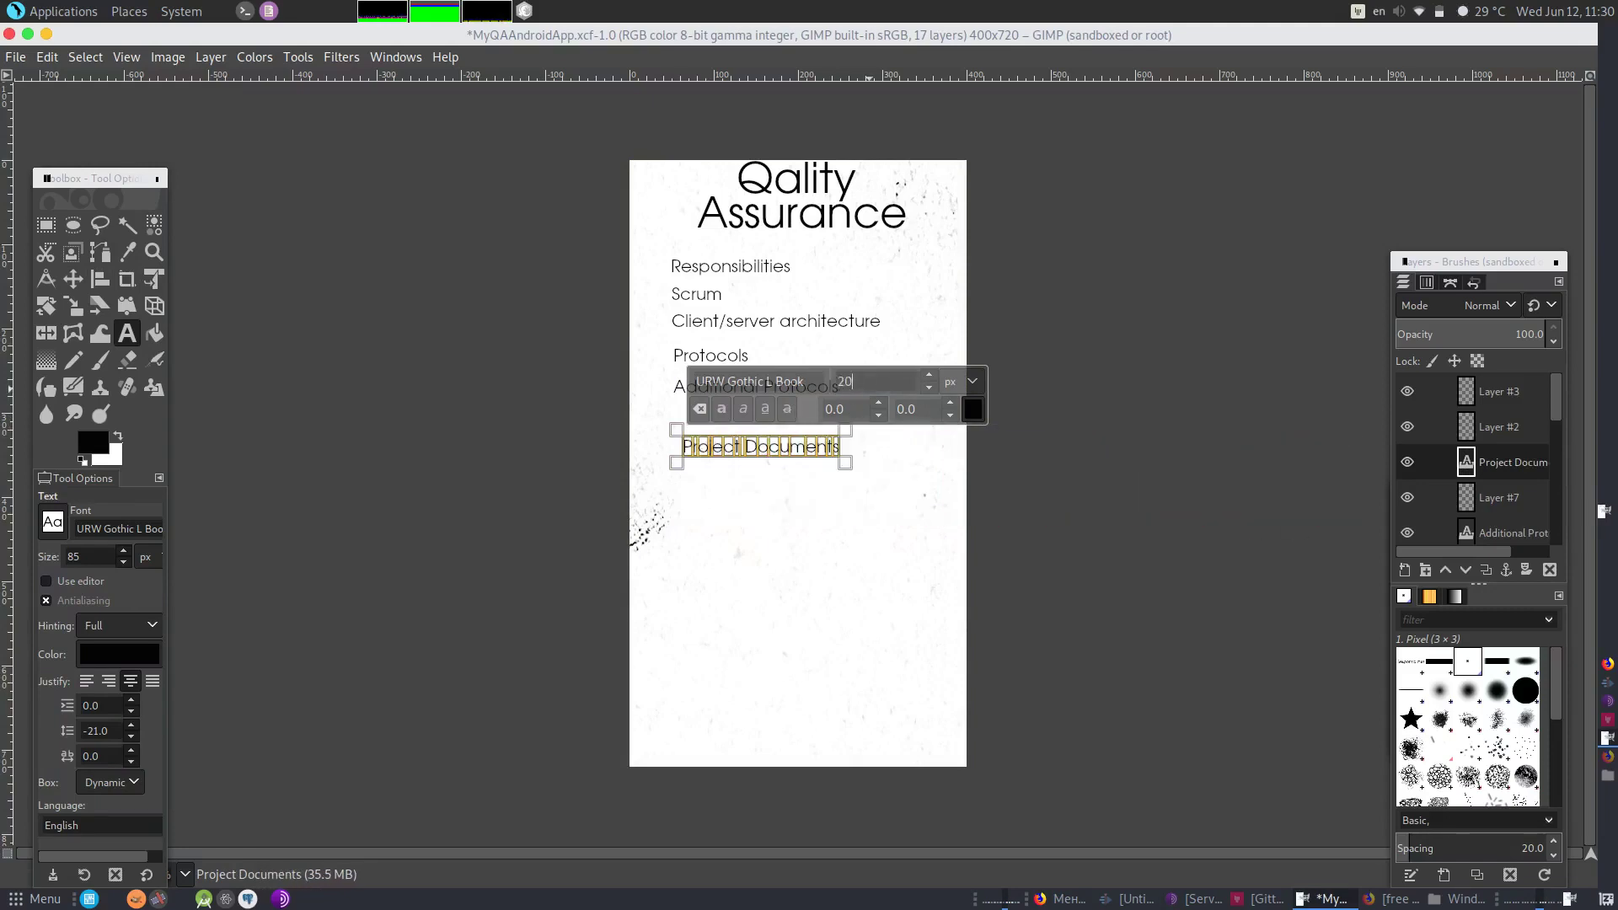
- Move Project Documents just below Additional Protocols, undoing an accidental background move
click(73, 279)
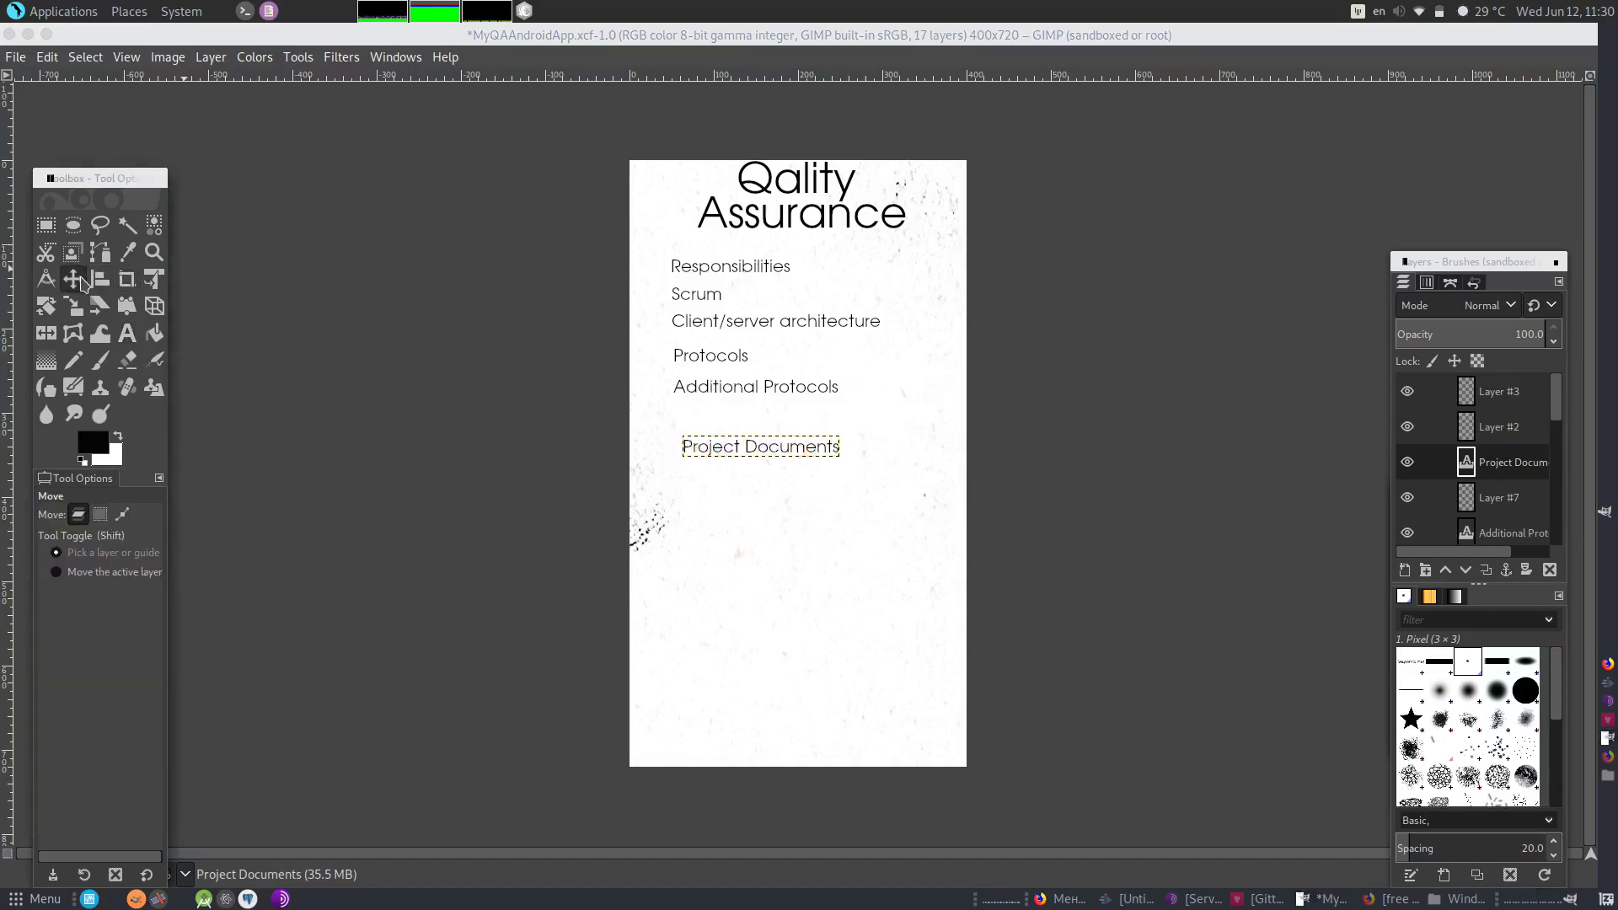
click(720, 457)
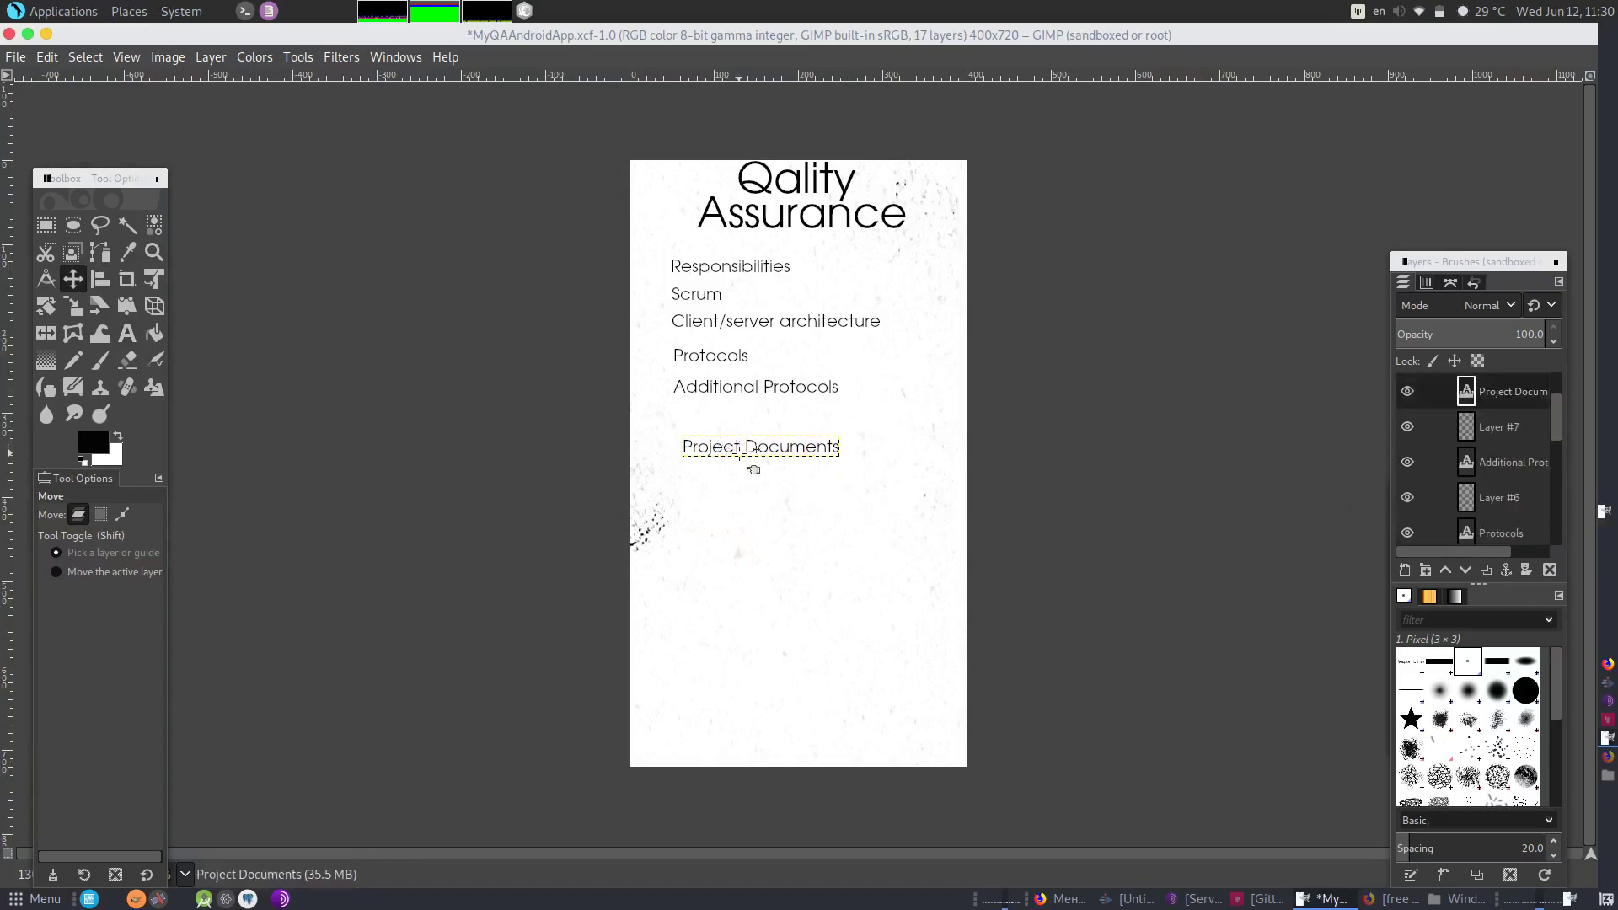
drag(752, 467, 738, 450)
key(ctrl+z)
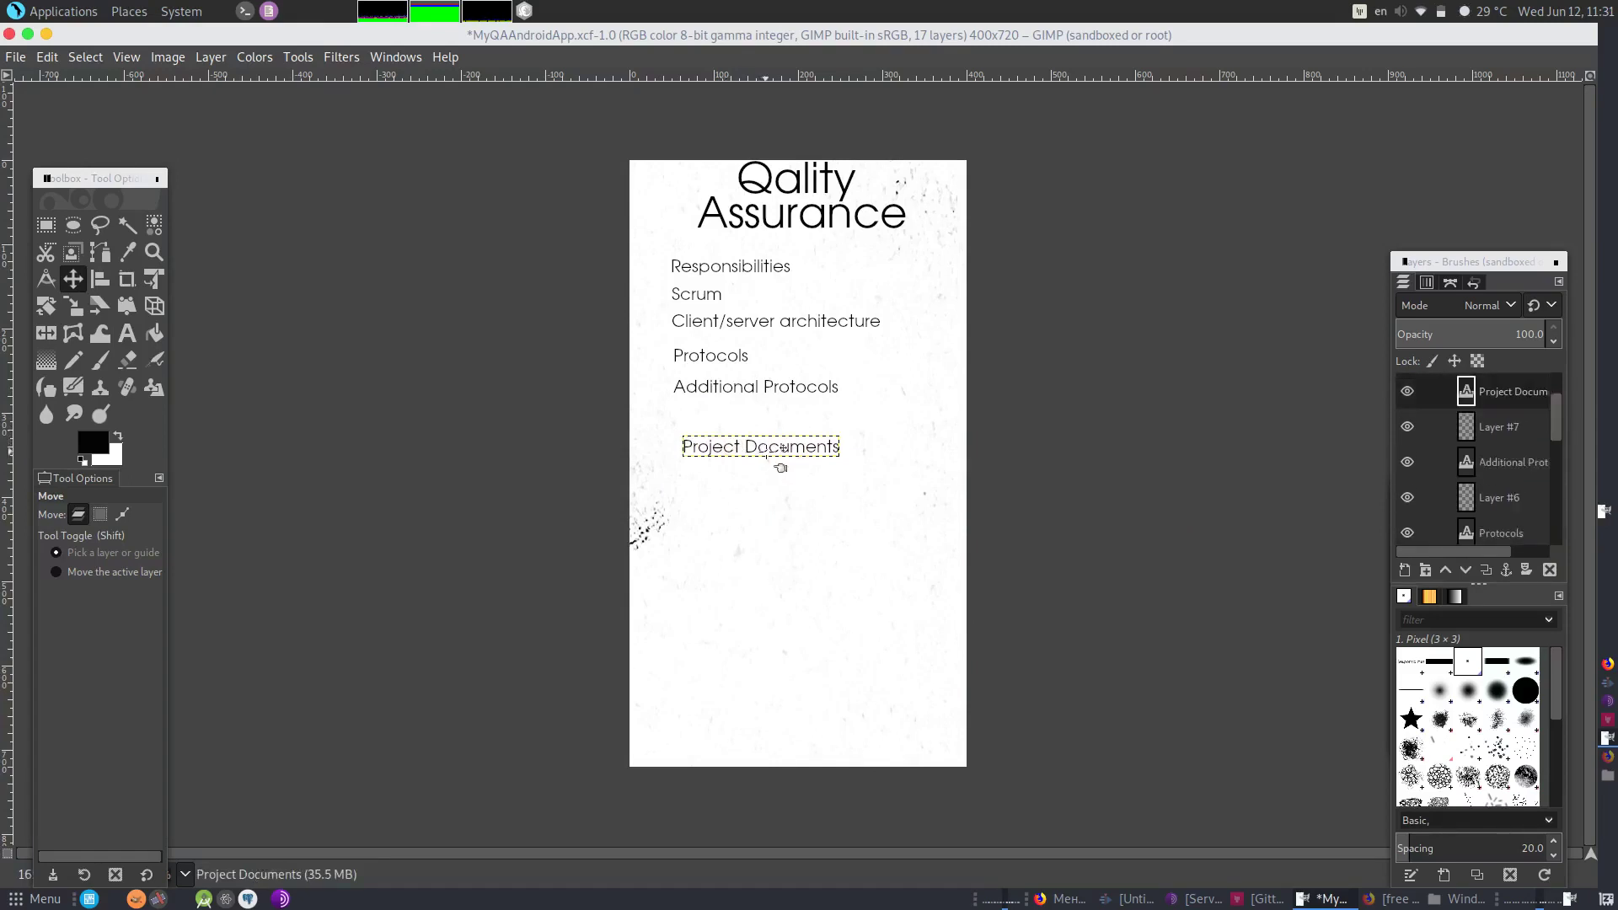
drag(794, 462, 784, 436)
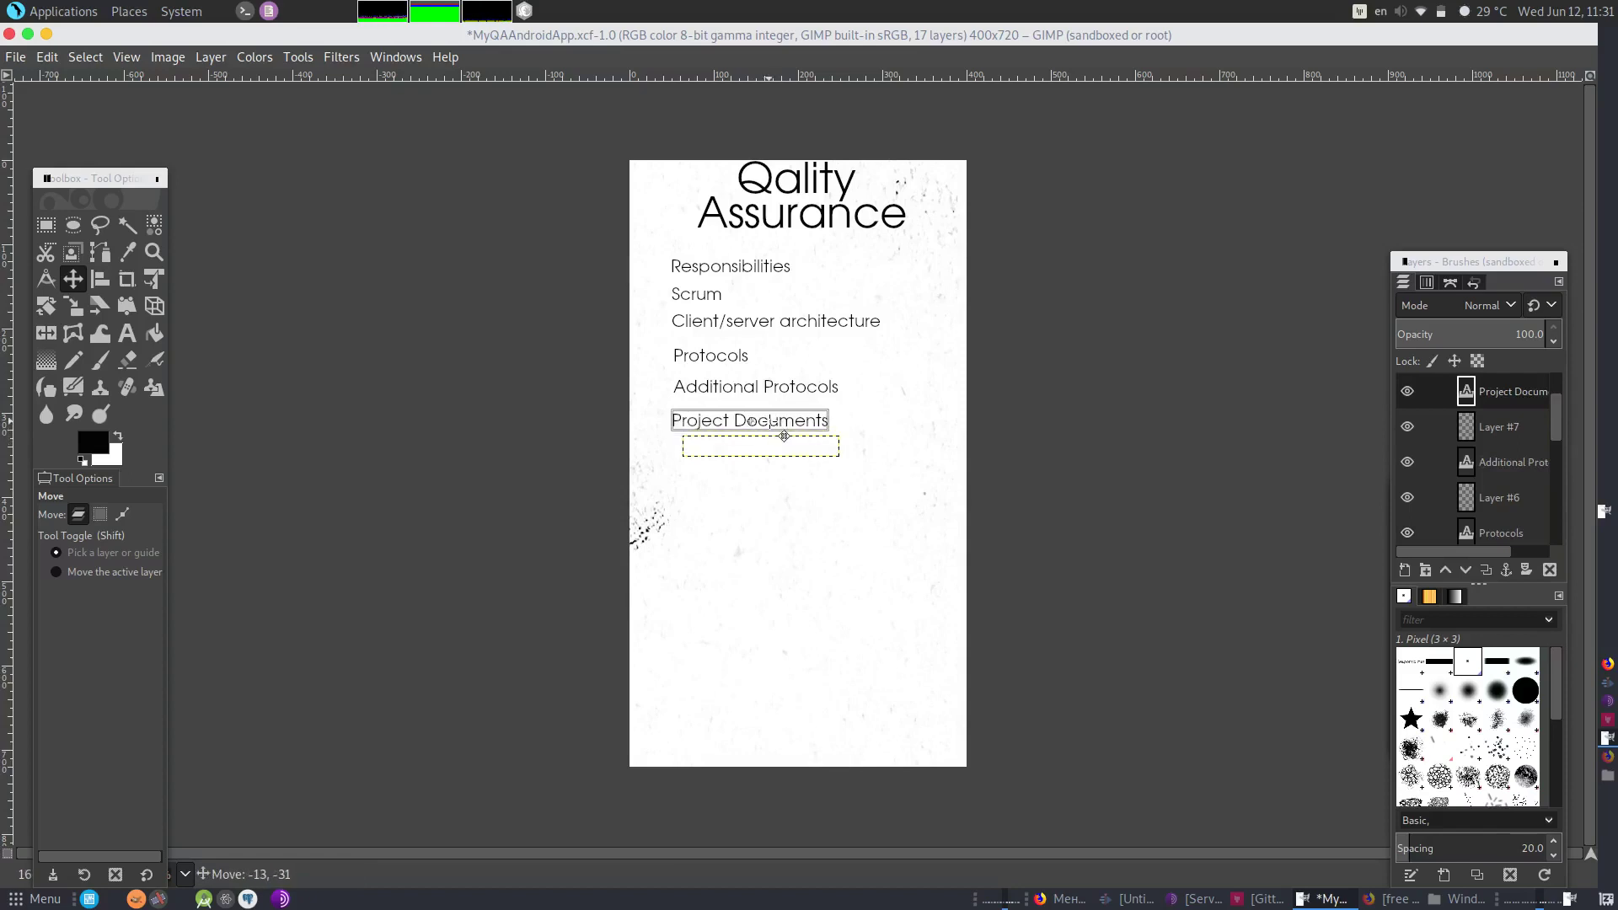
drag(785, 435, 786, 436)
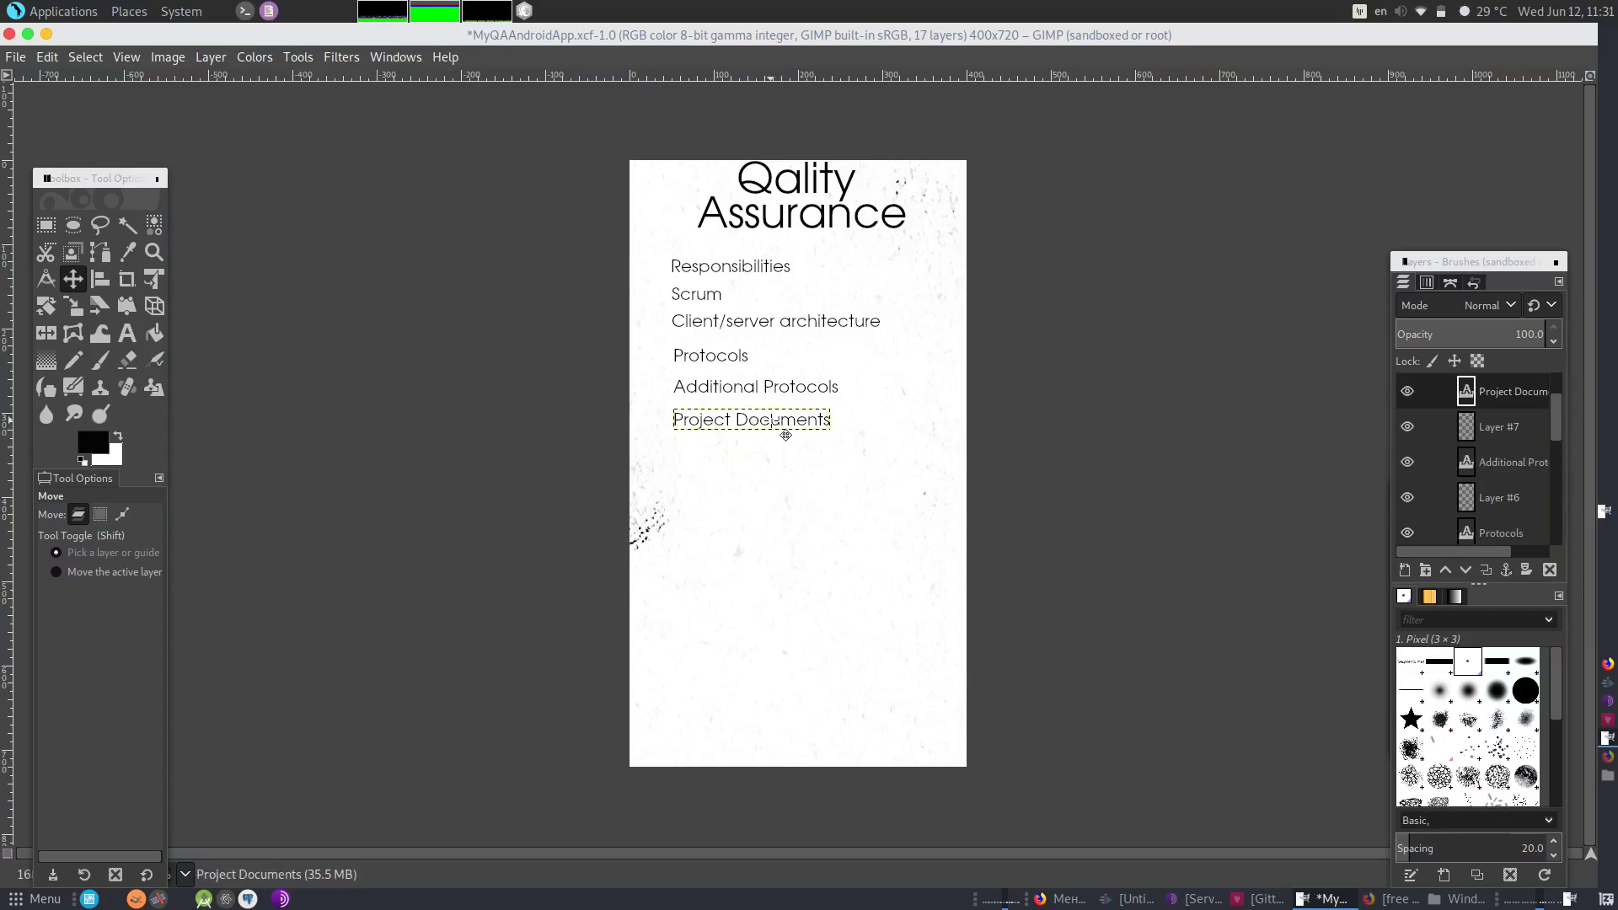
- Add a new transparent layer and type 'API' below Project Documents
click(219, 66)
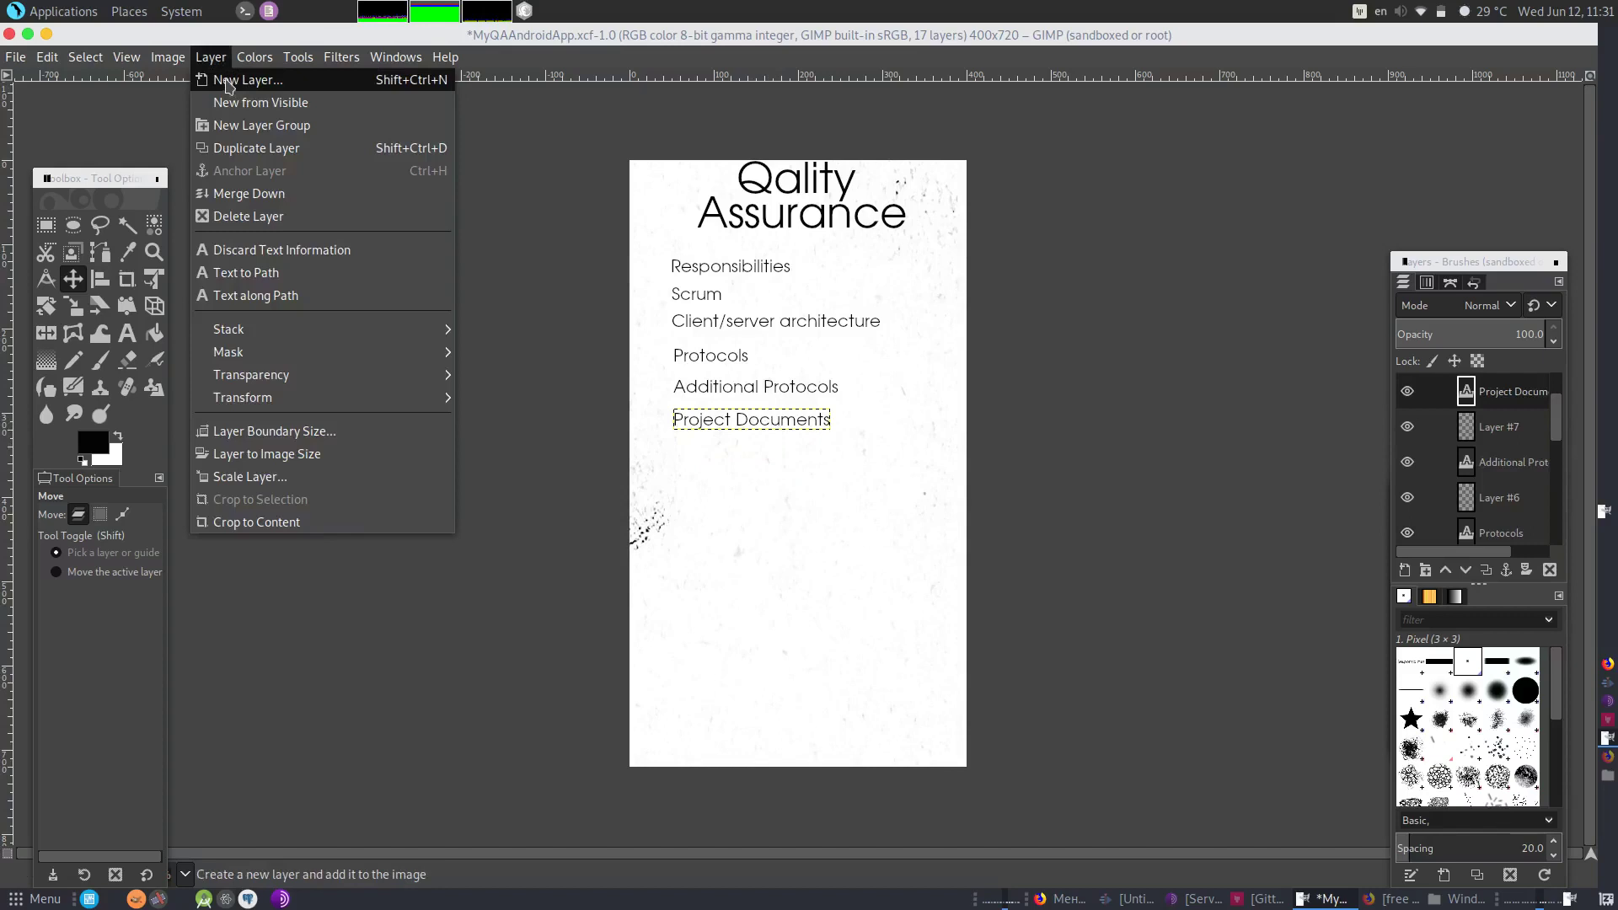
click(229, 81)
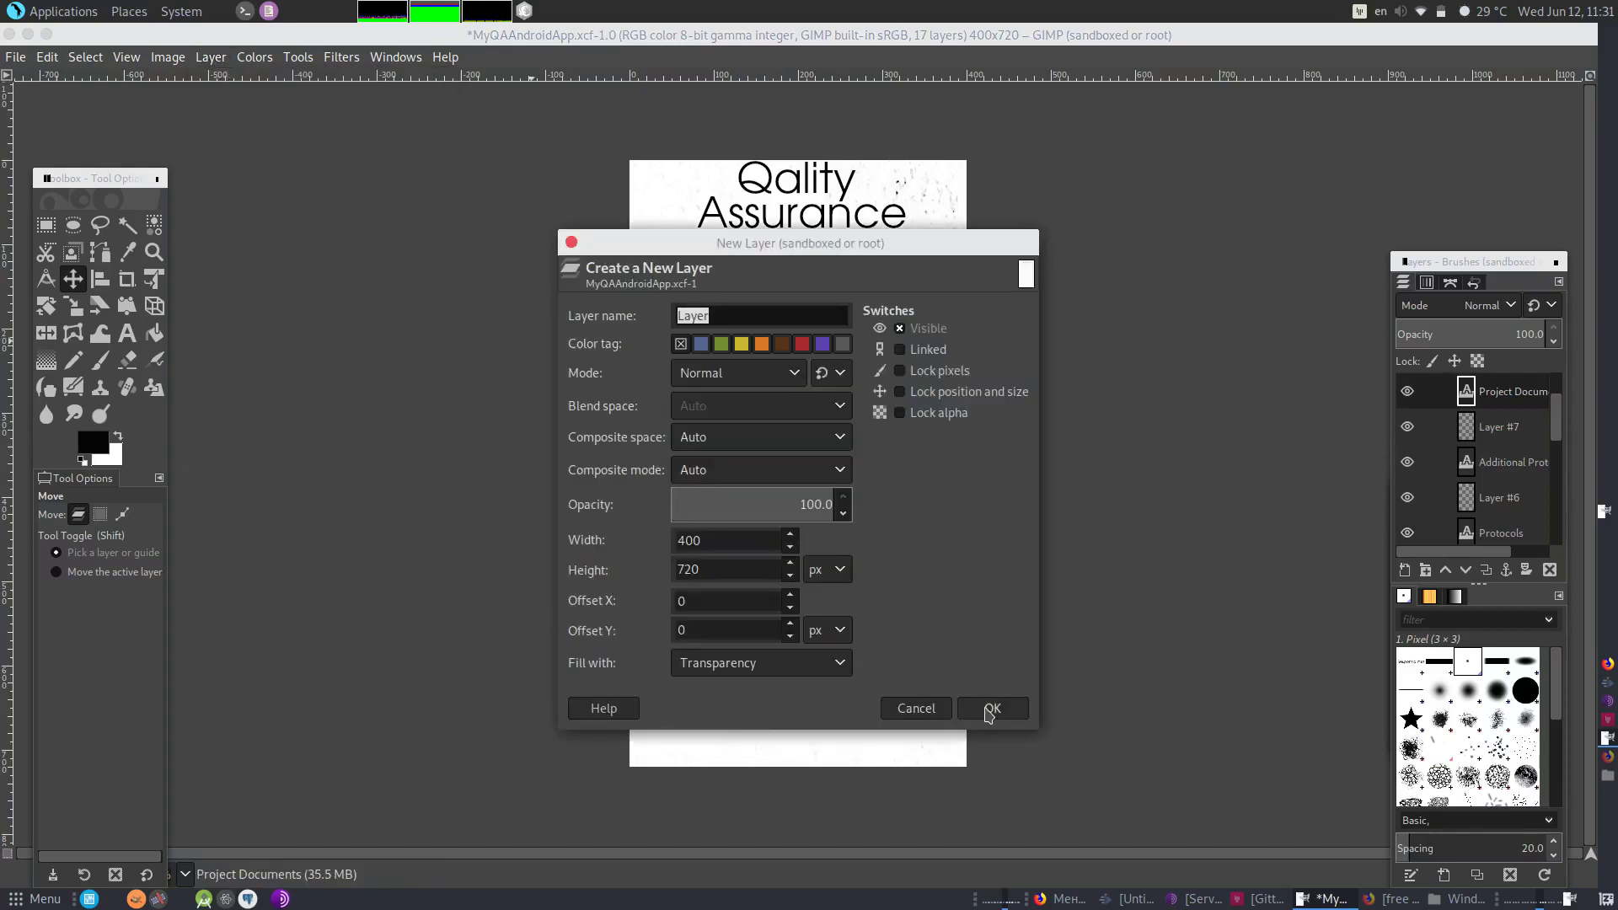
click(985, 707)
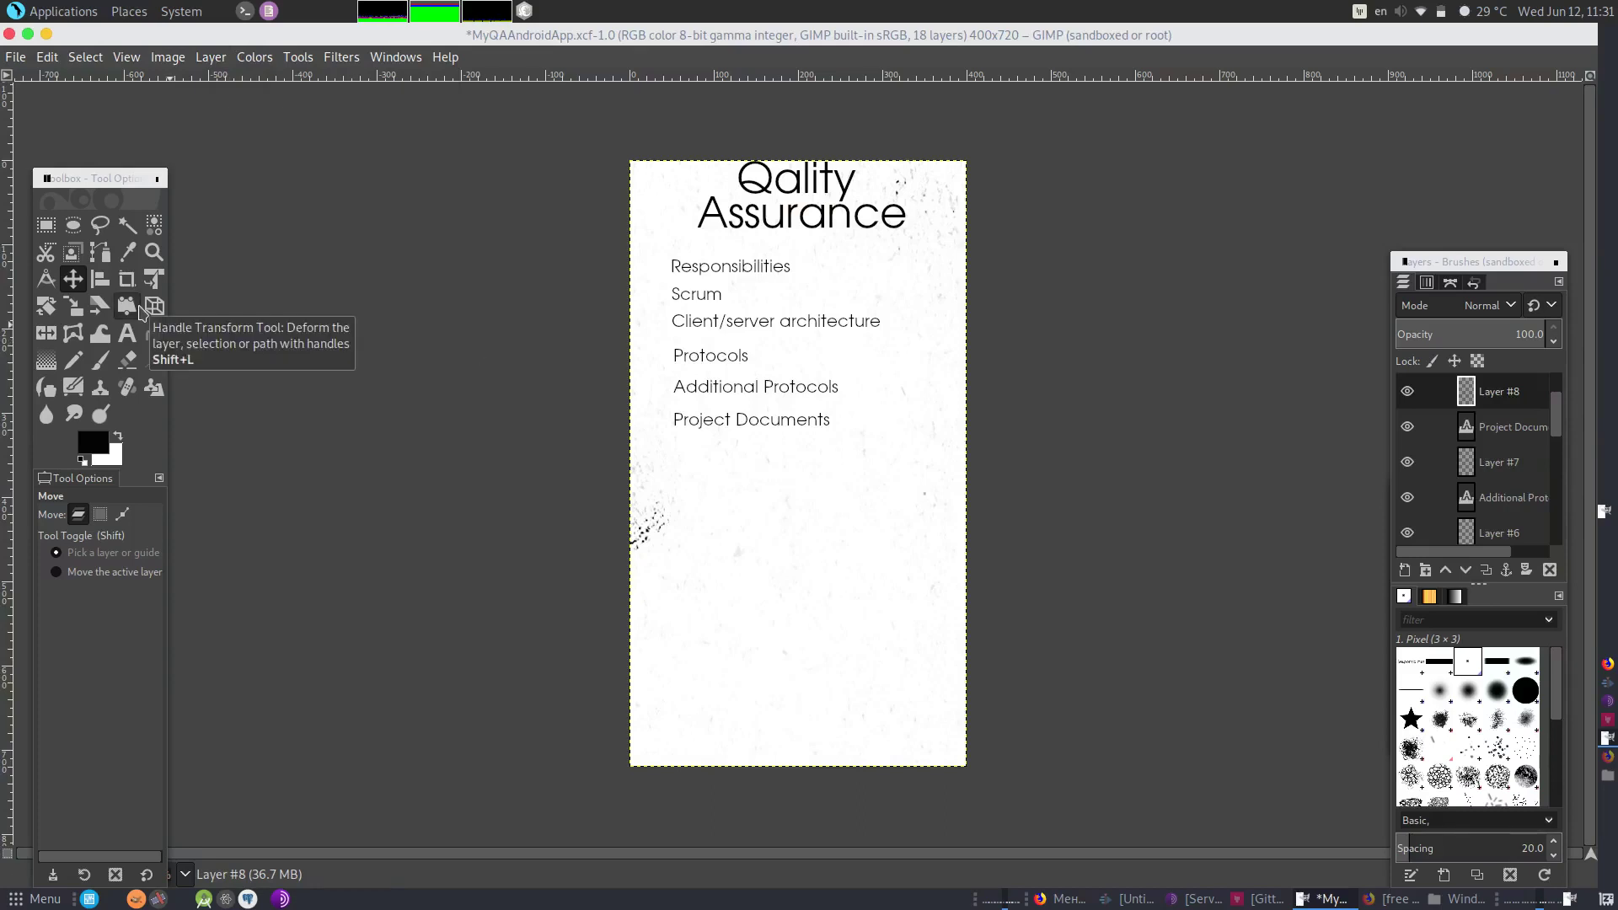
key(t)
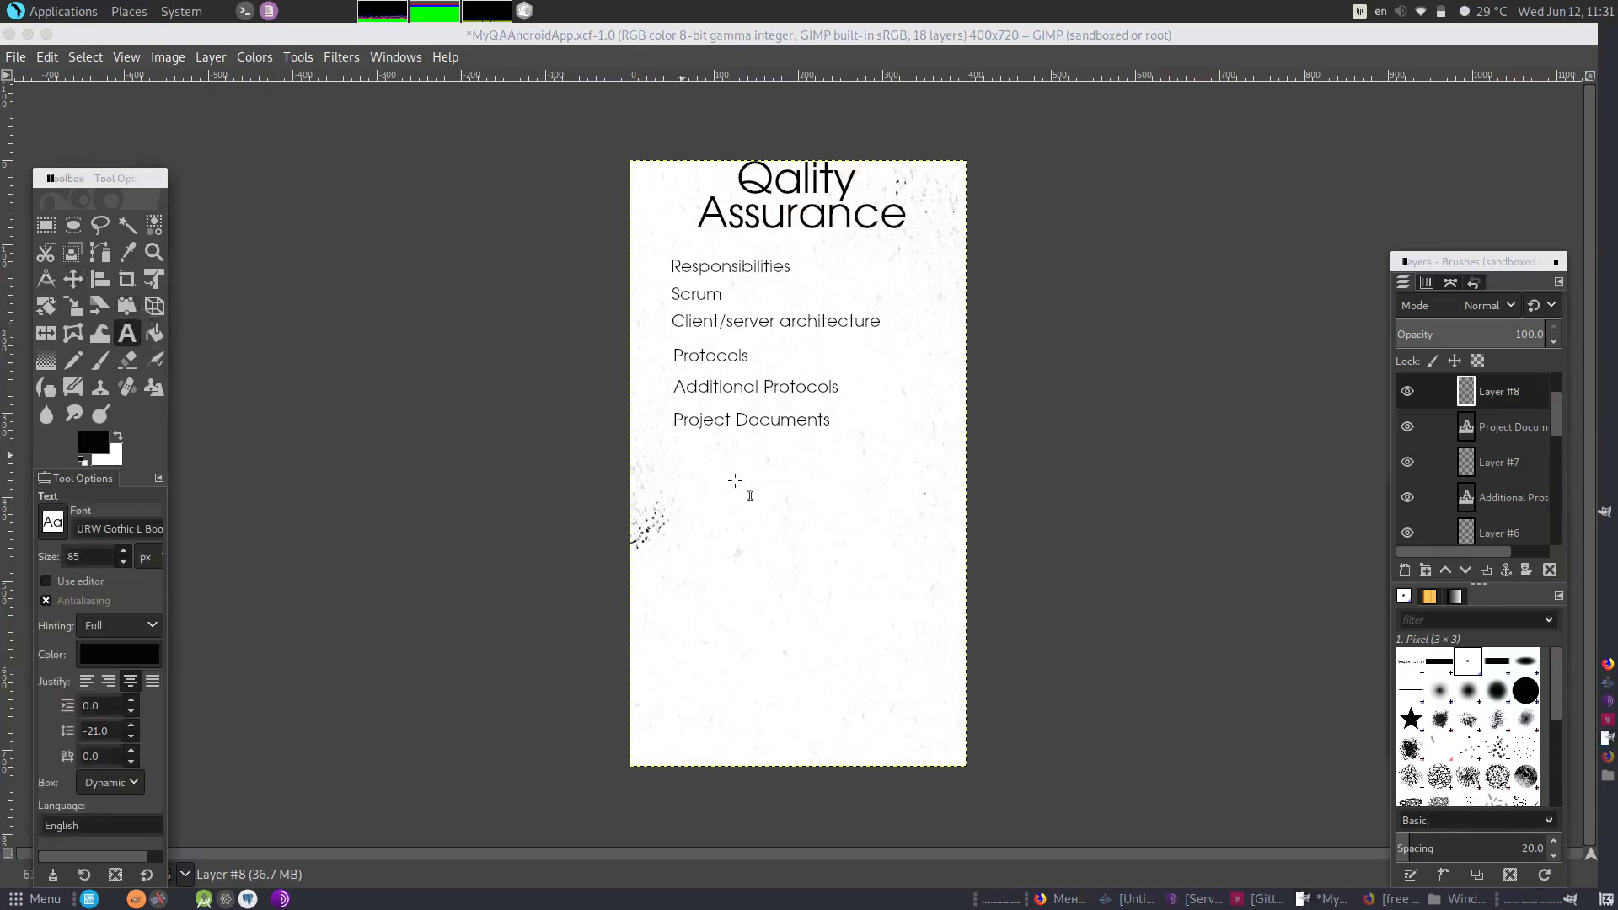
click(679, 476)
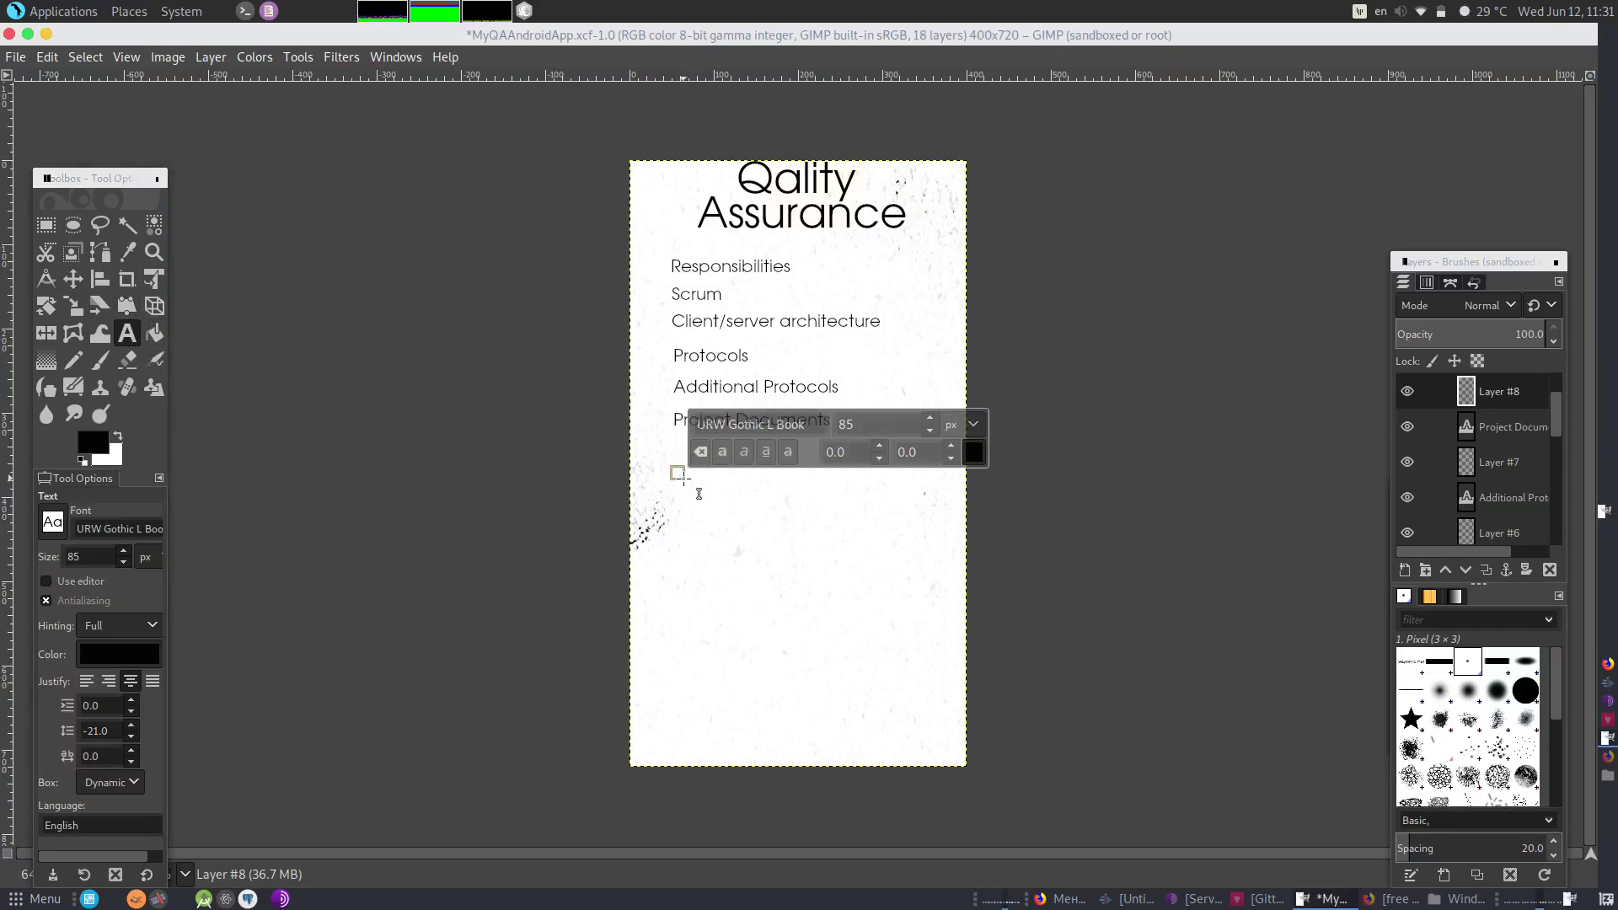
text(API)
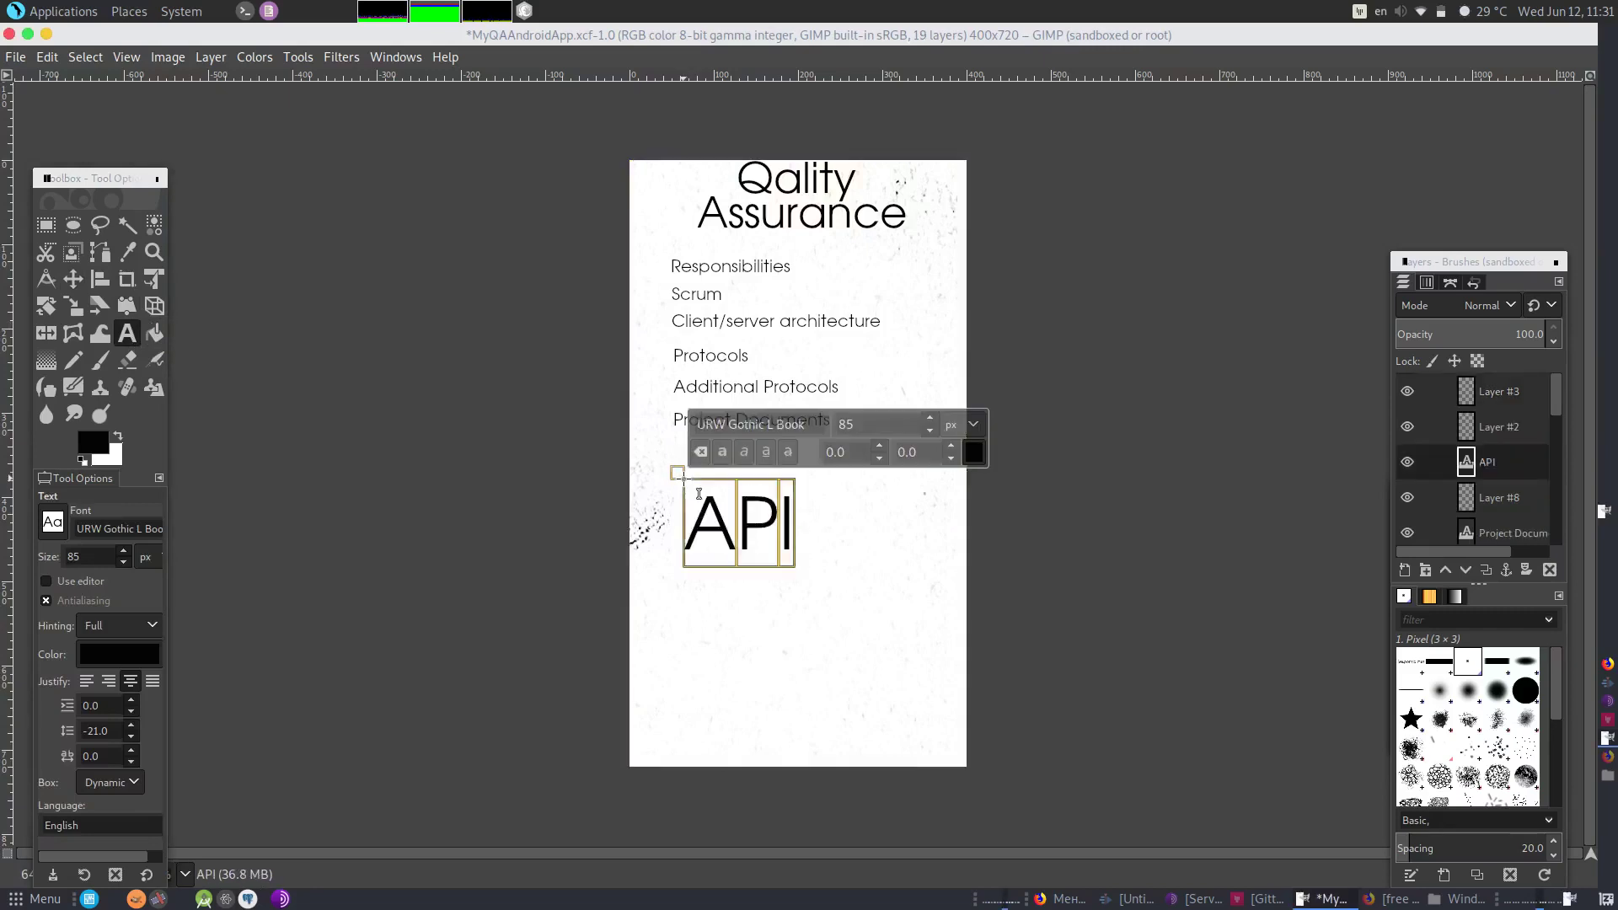
- Set the API text to size 20 and move it up beneath Project Documents
double_click(872, 429)
text(20)
key(Return)
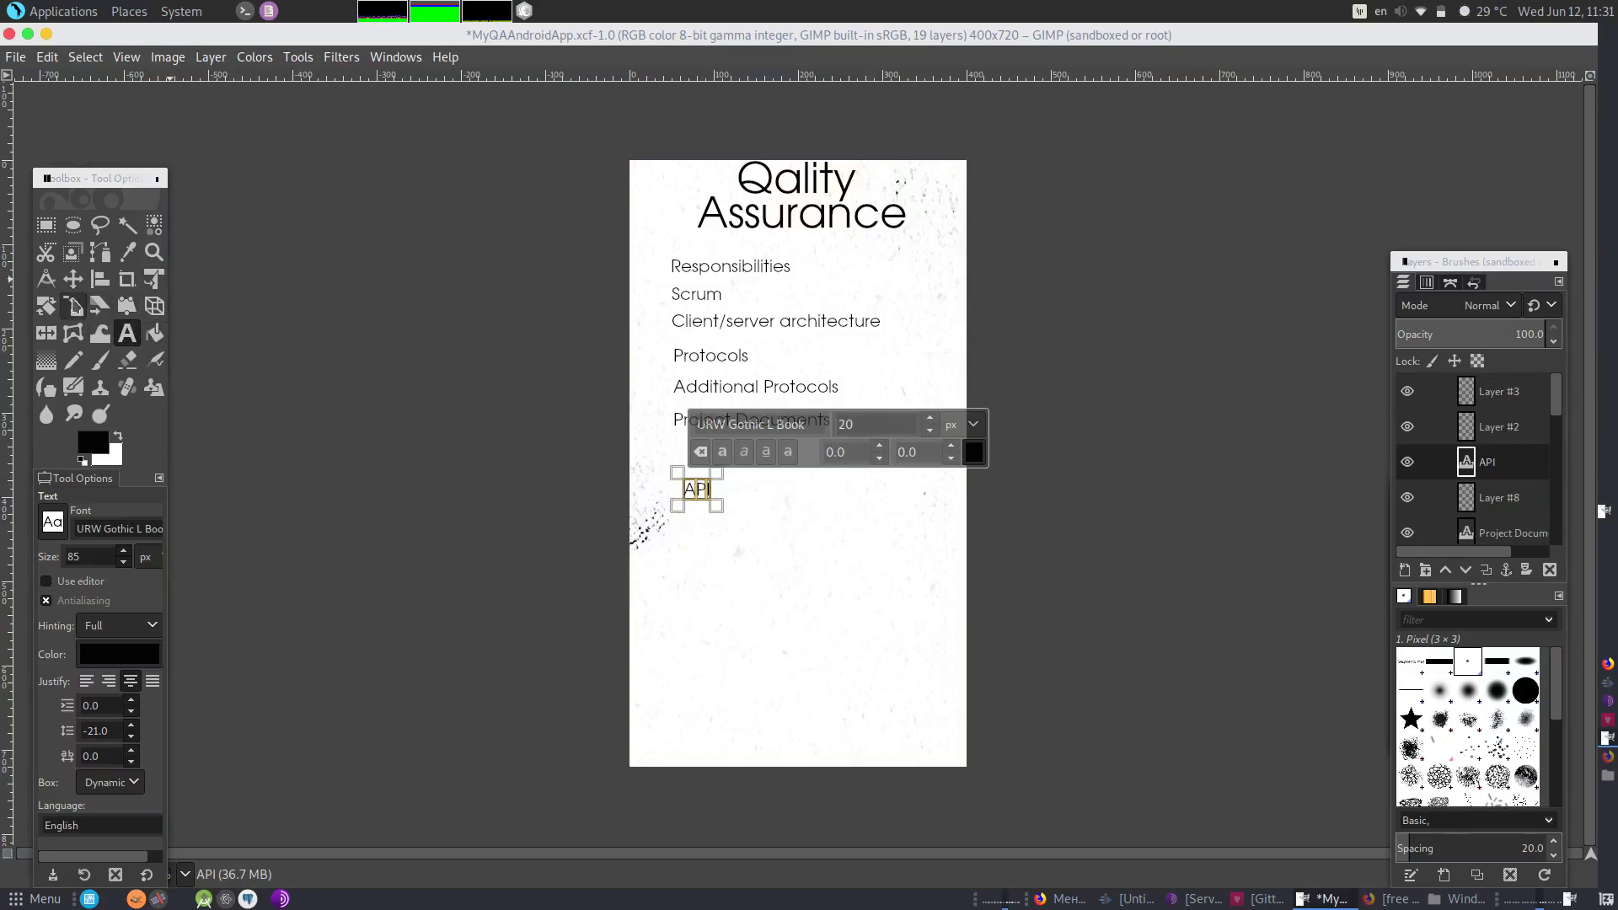
click(73, 281)
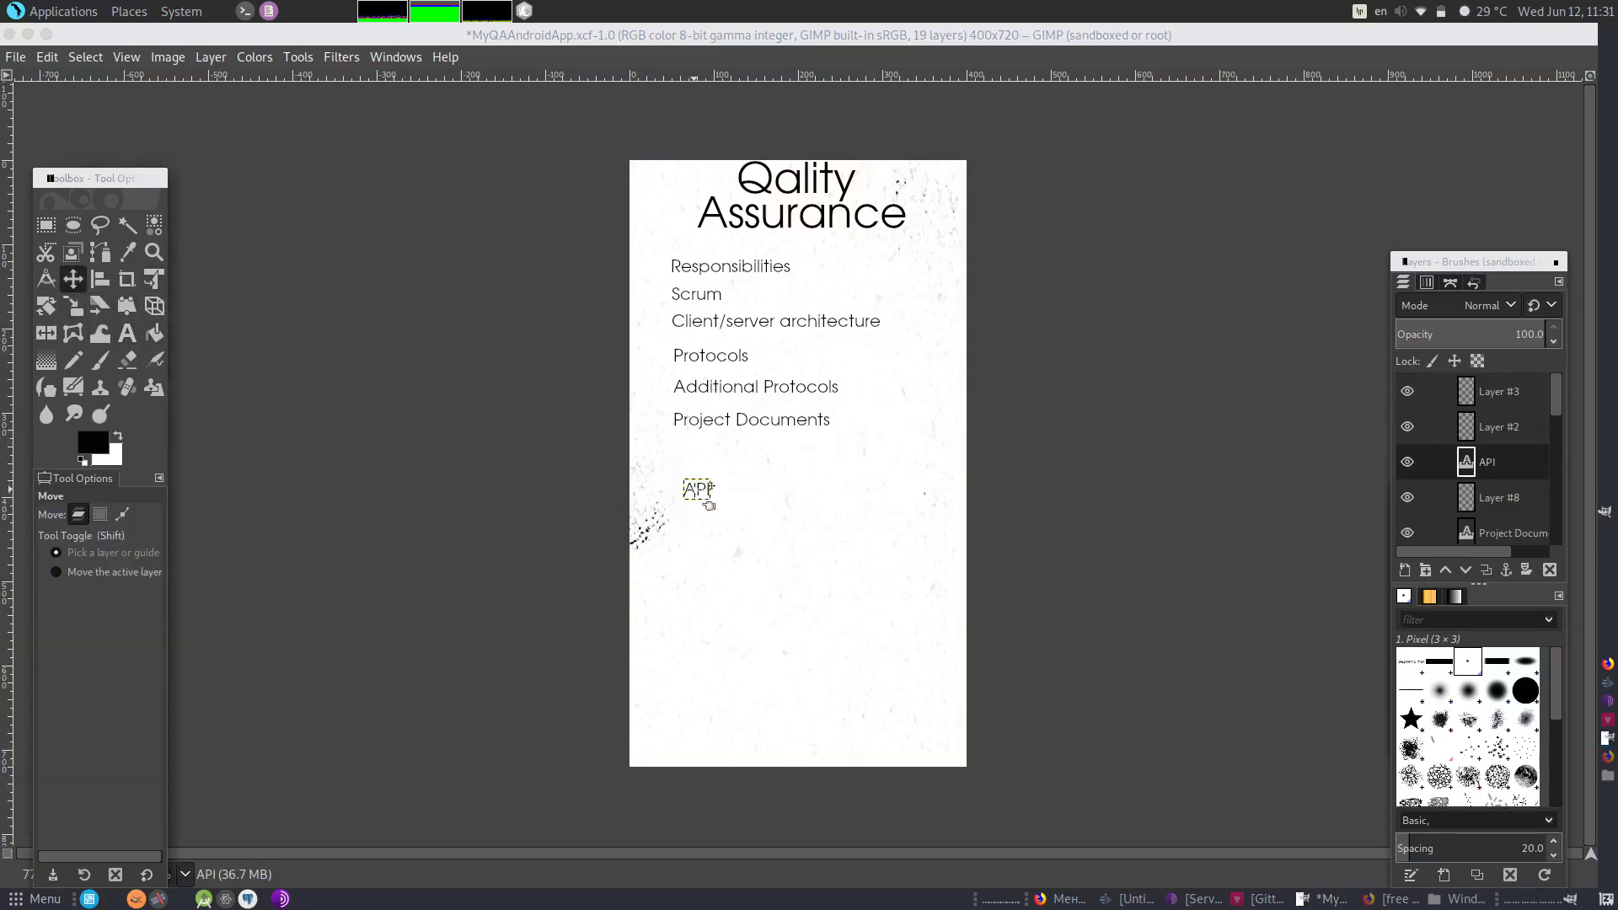
drag(711, 503, 703, 466)
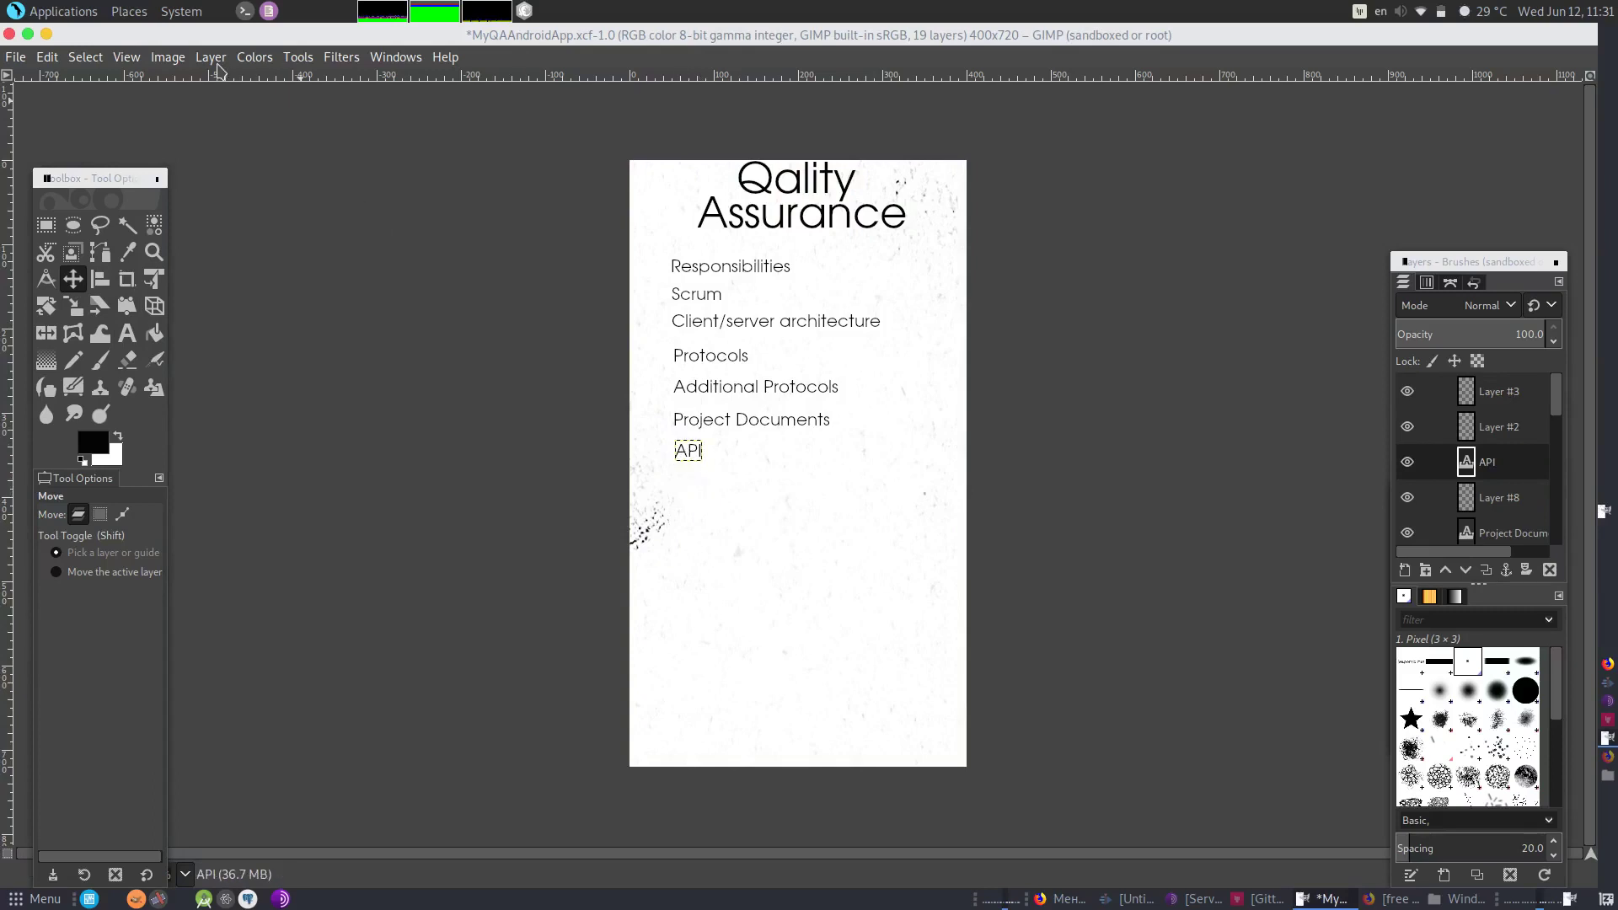
- Add a new transparent layer and type 'Databases' below API
click(213, 57)
click(226, 81)
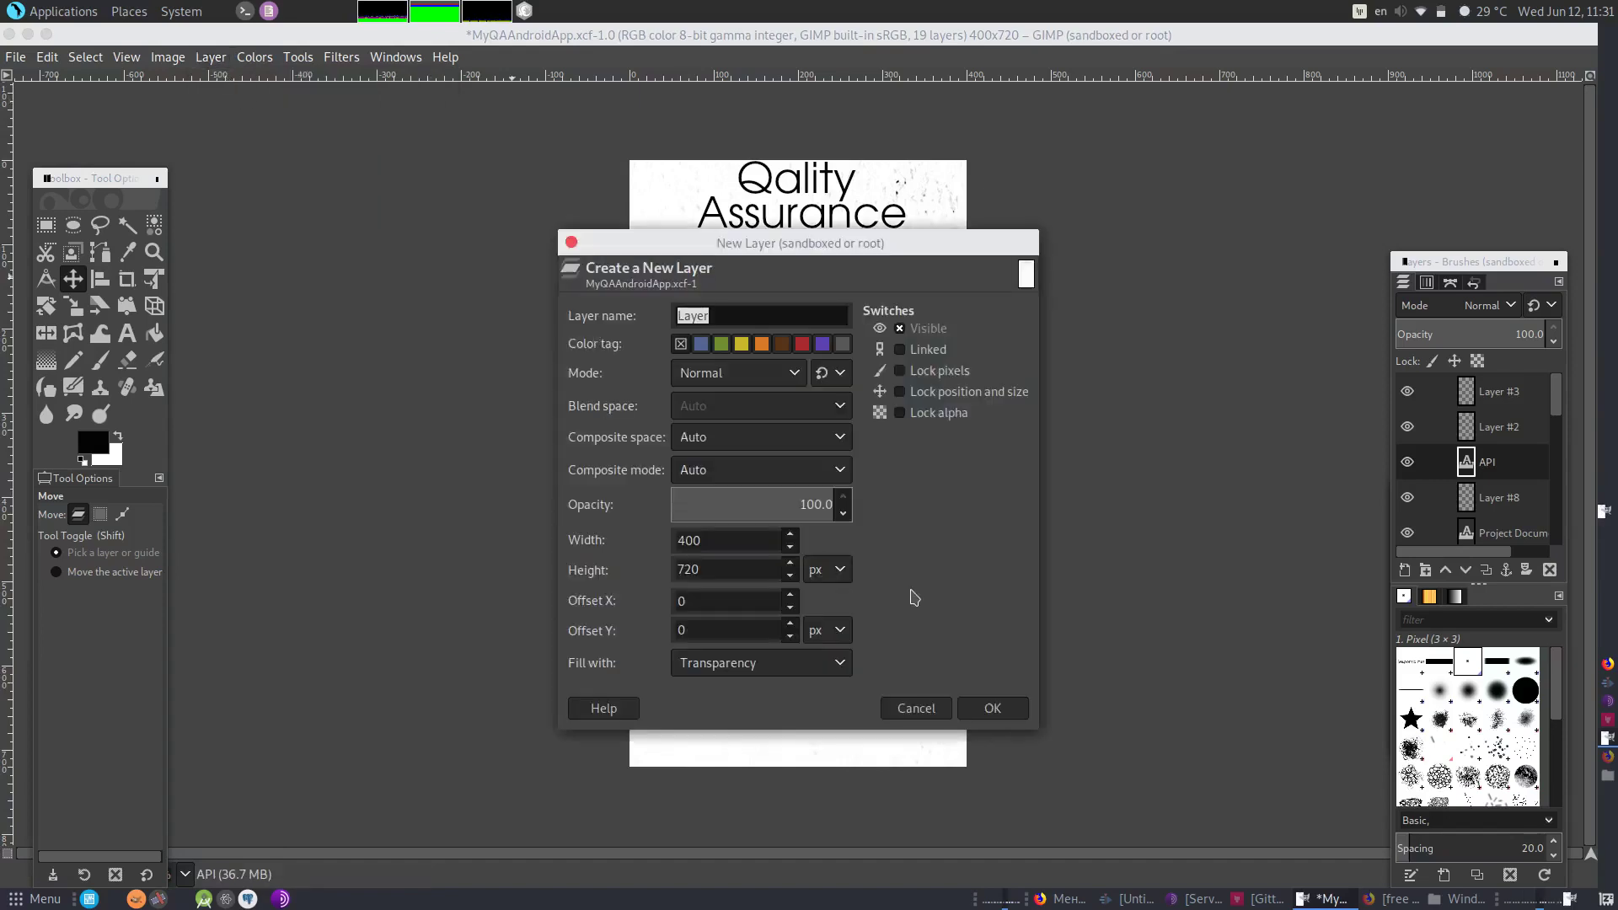
click(995, 708)
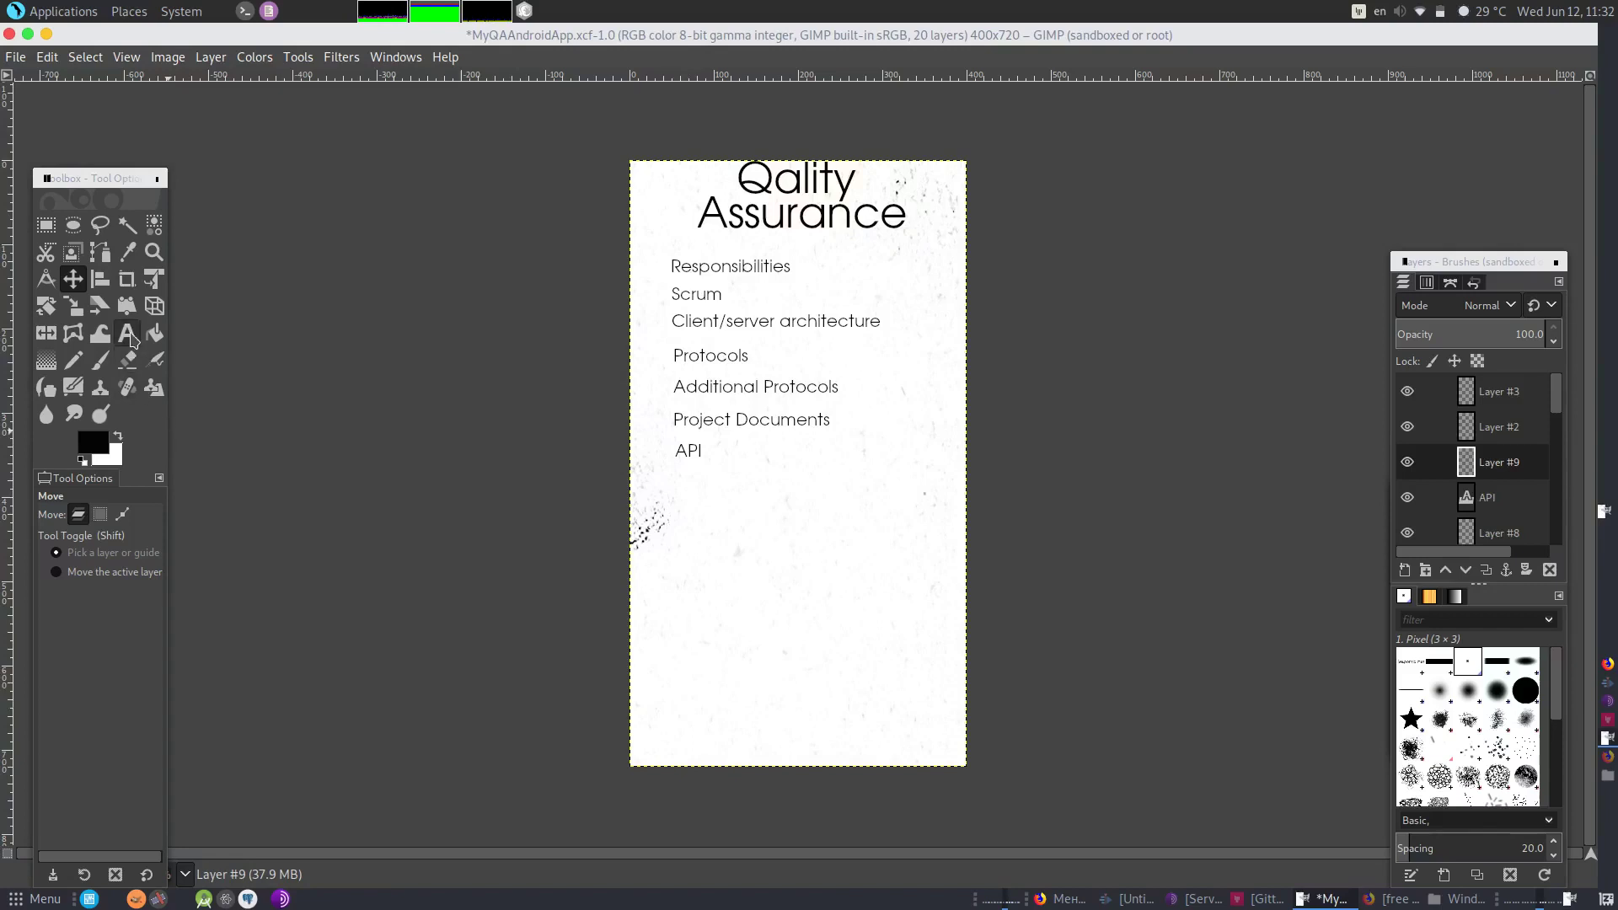
click(130, 338)
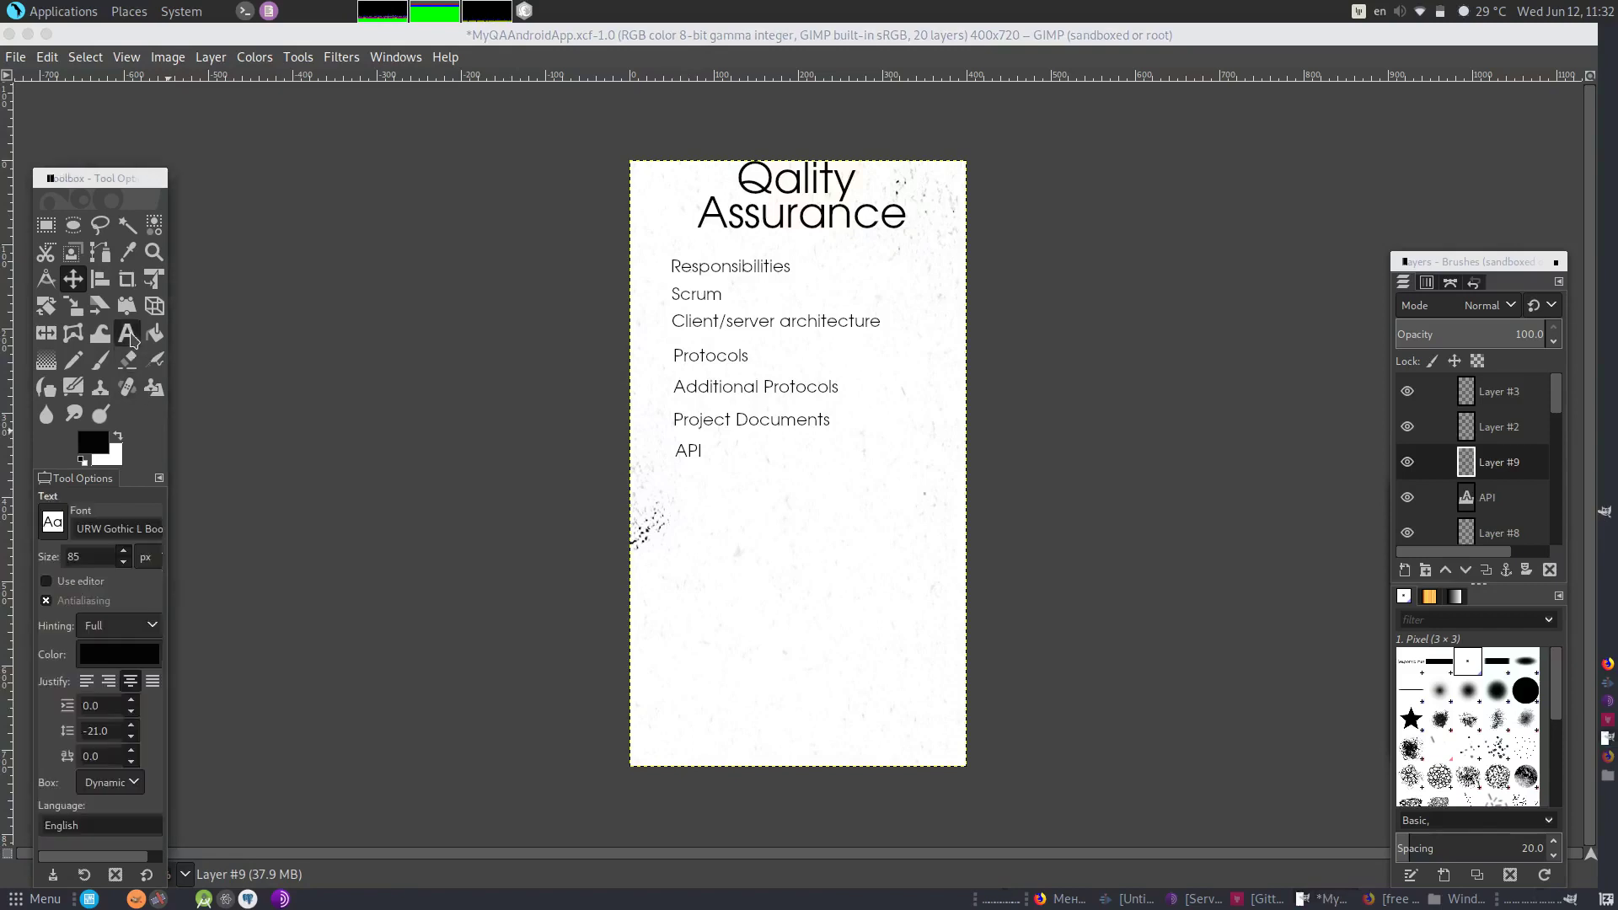
click(677, 494)
text(Day)
key(BackSpace)
text(tabases)
- Set Databases to size 20 and move it up beneath API
double_click(858, 436)
text(20)
key(Return)
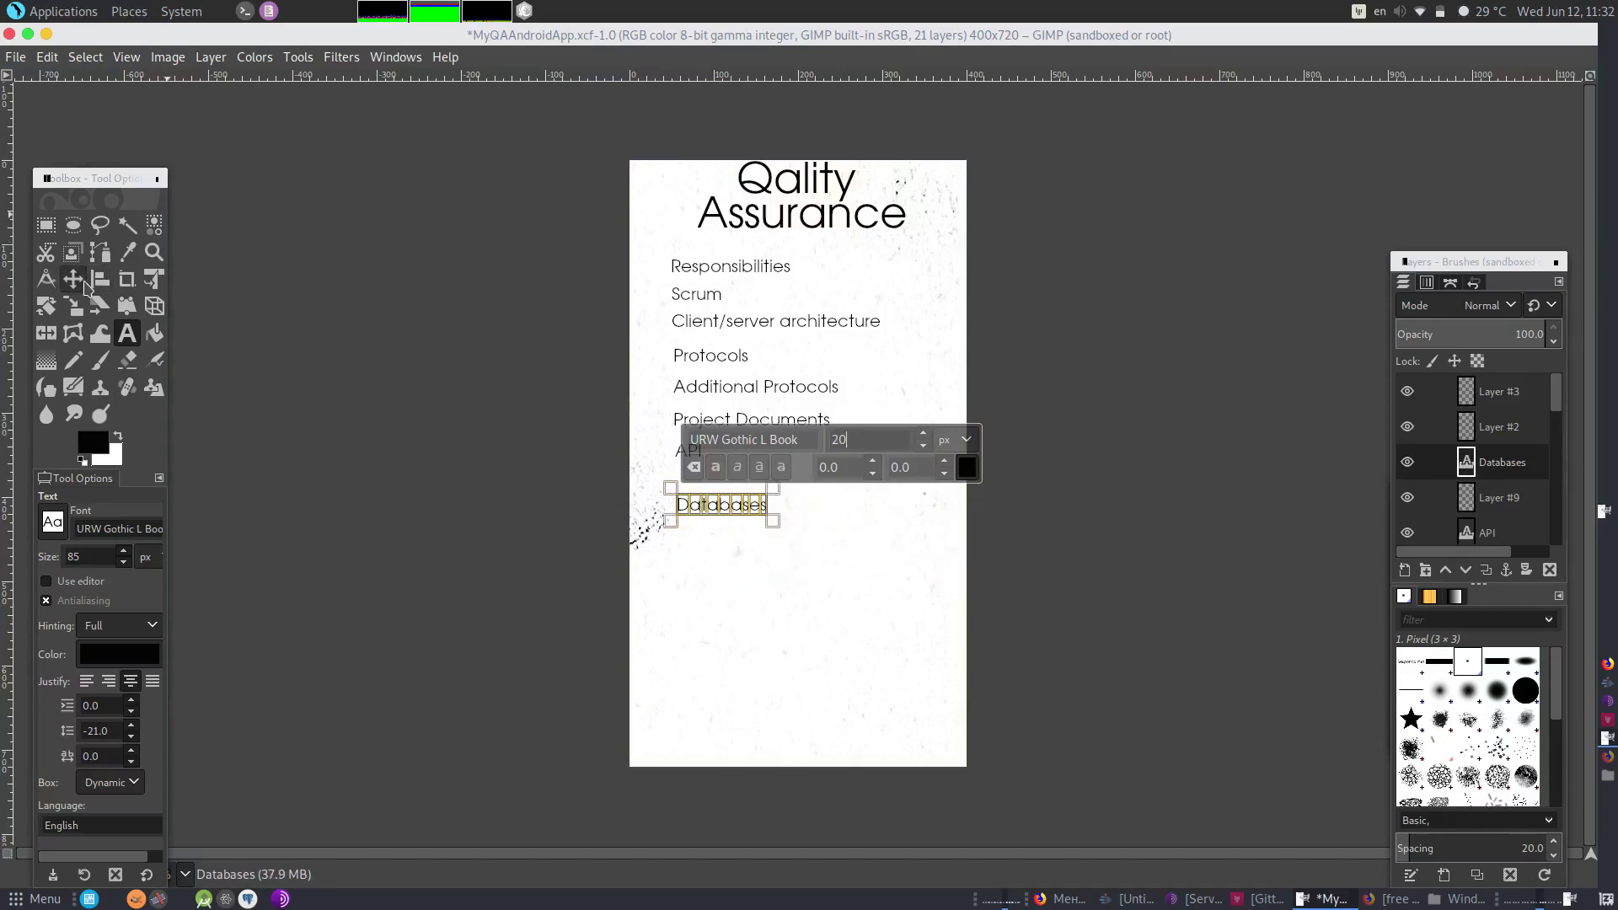
click(74, 280)
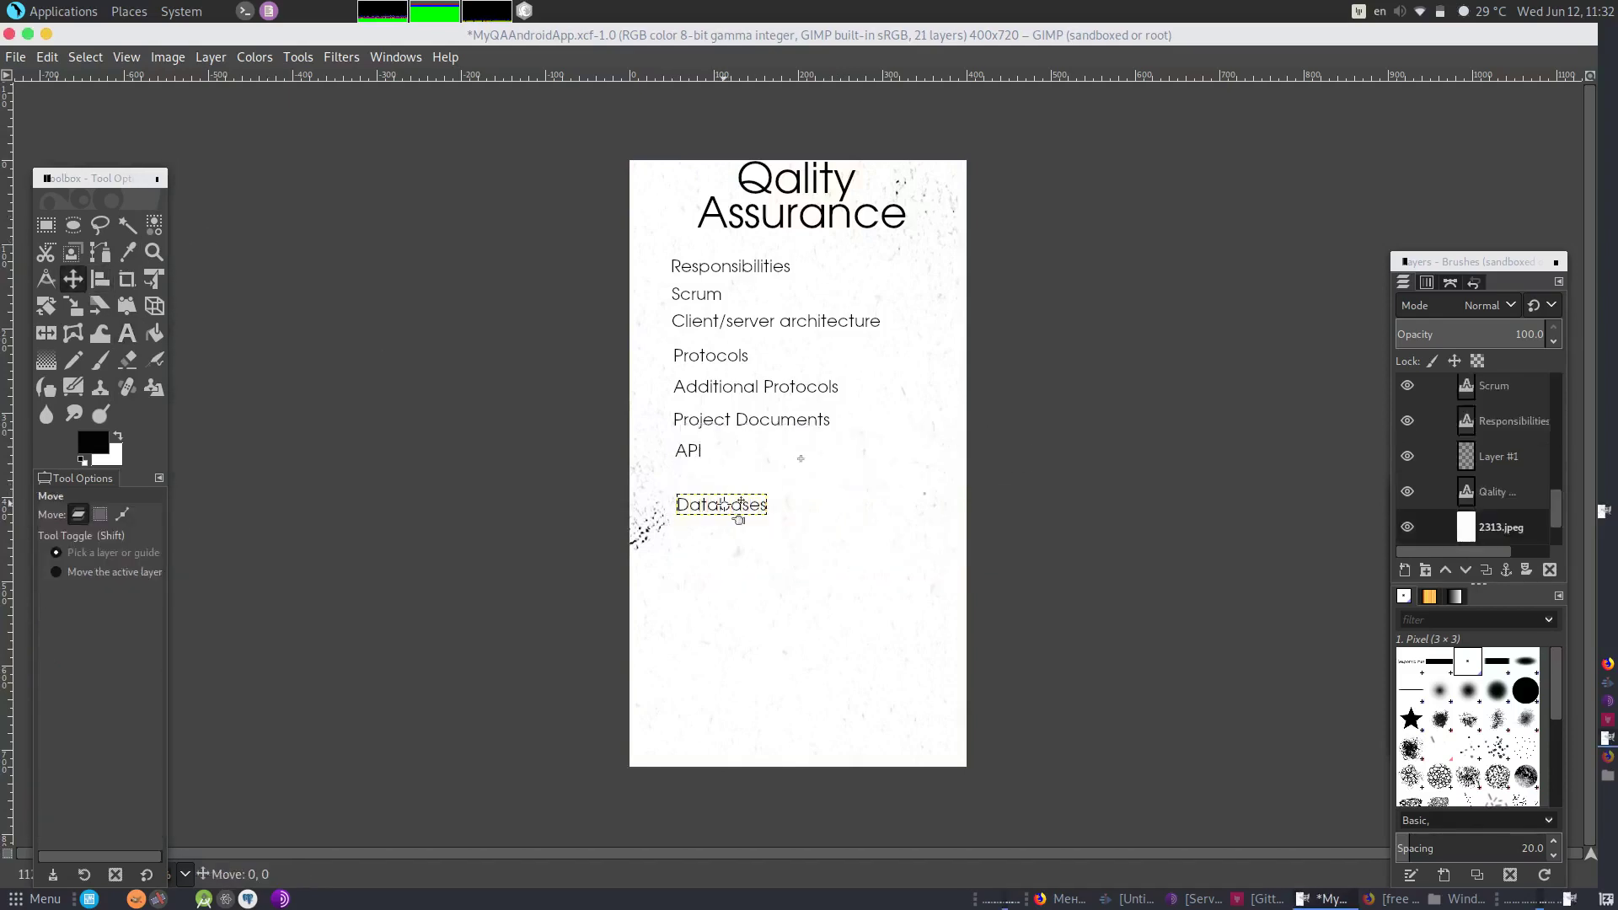
click(753, 521)
drag(753, 521, 751, 495)
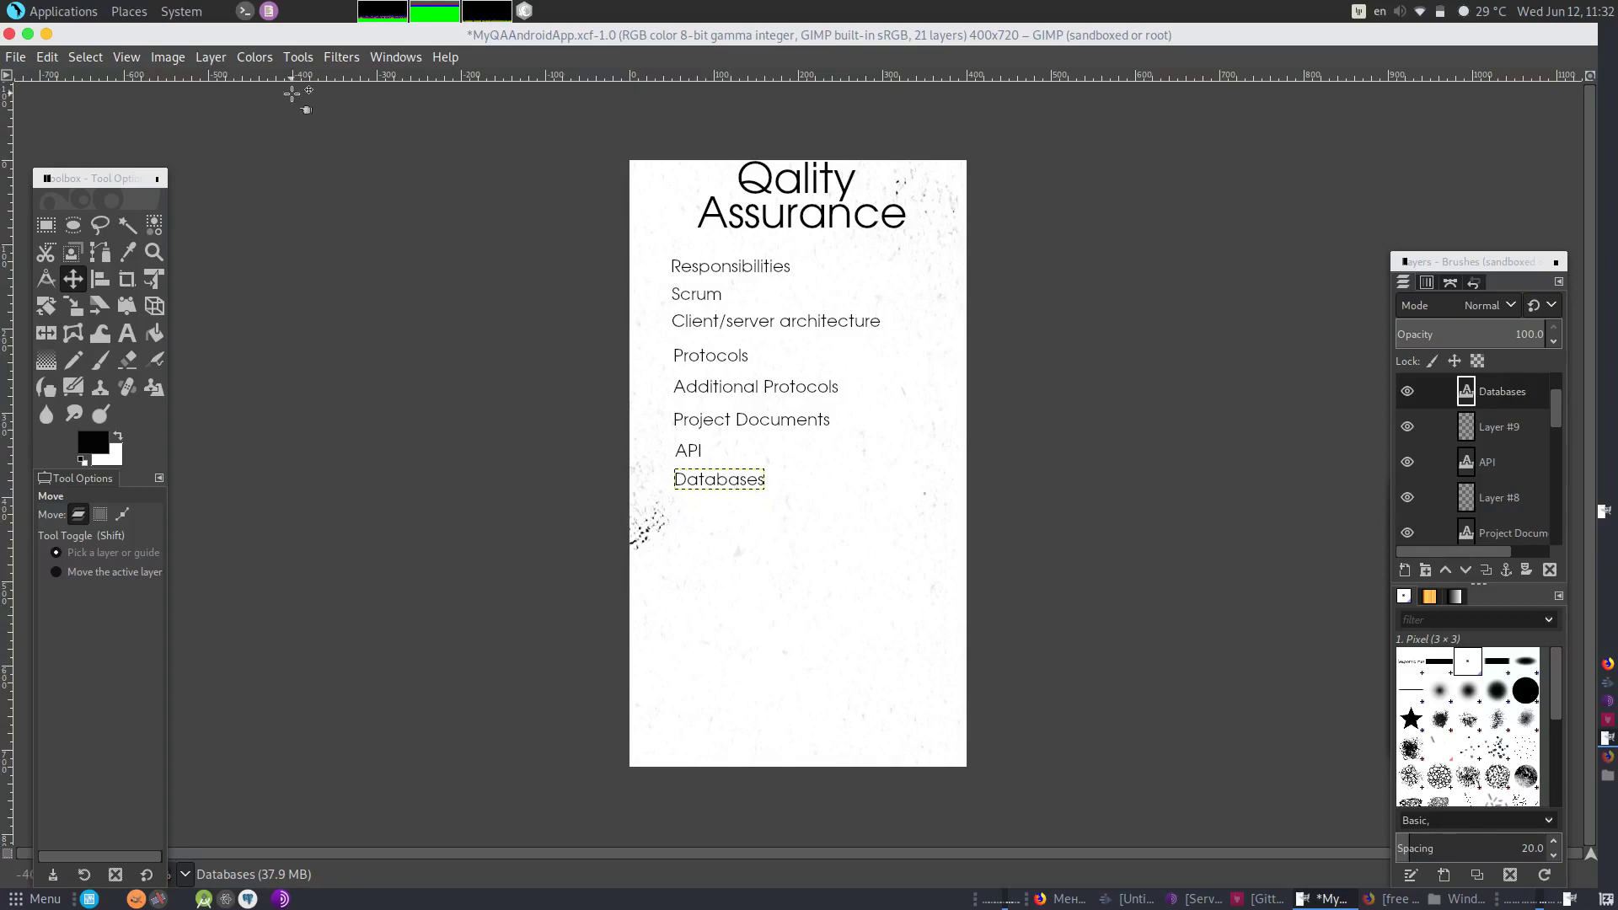
click(212, 59)
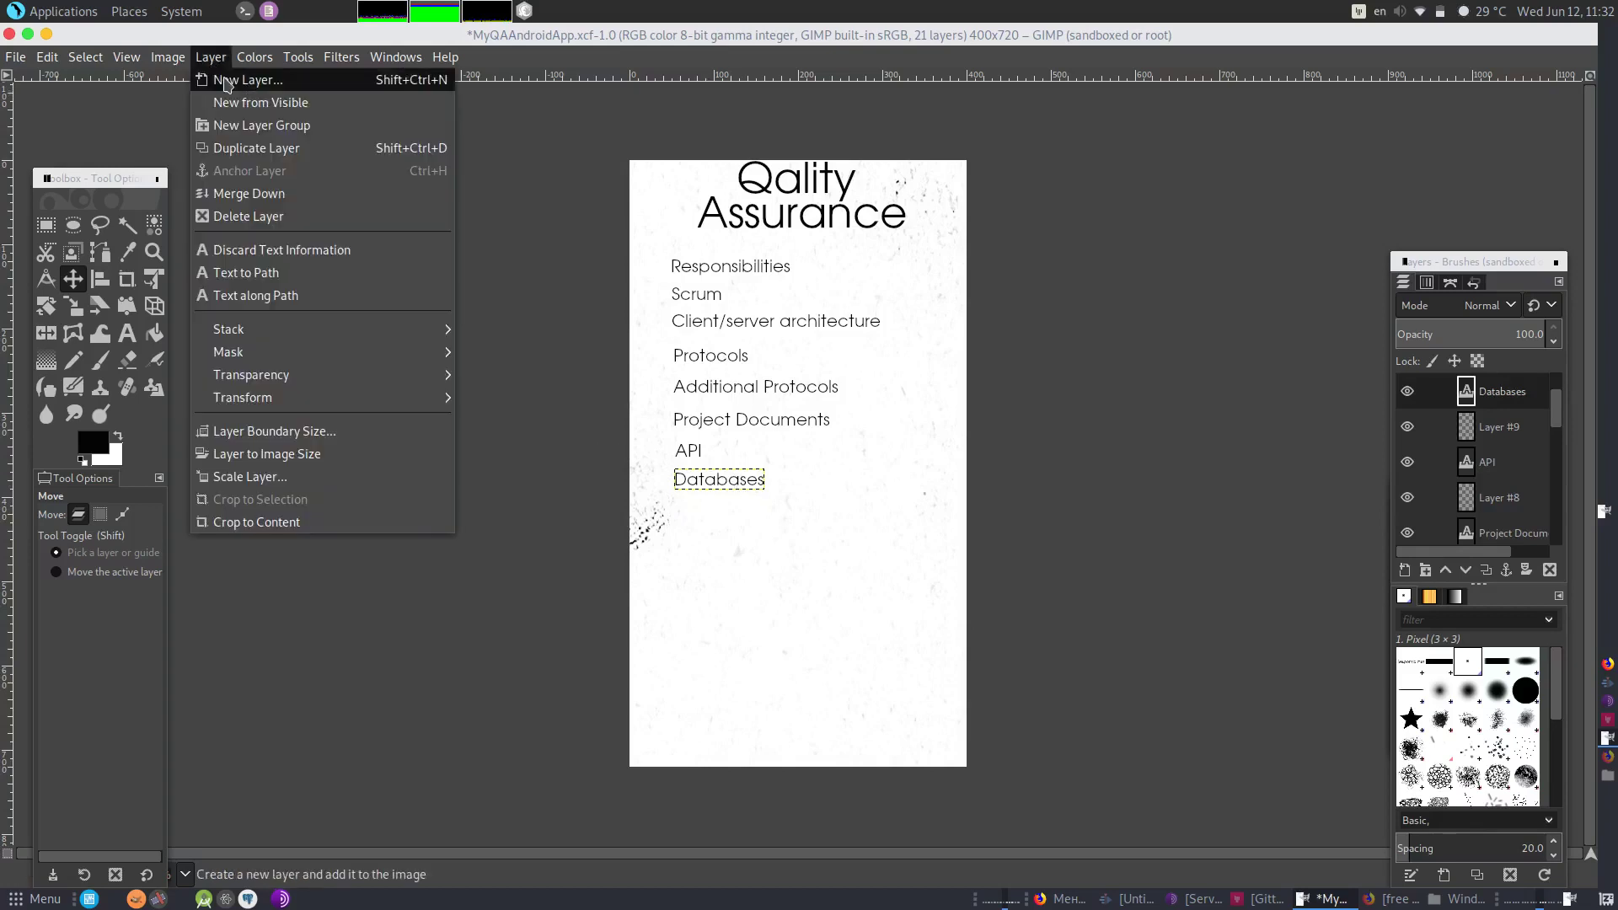
- Add a new transparent layer and type 'GET vs POST' below Databases
click(226, 81)
click(997, 707)
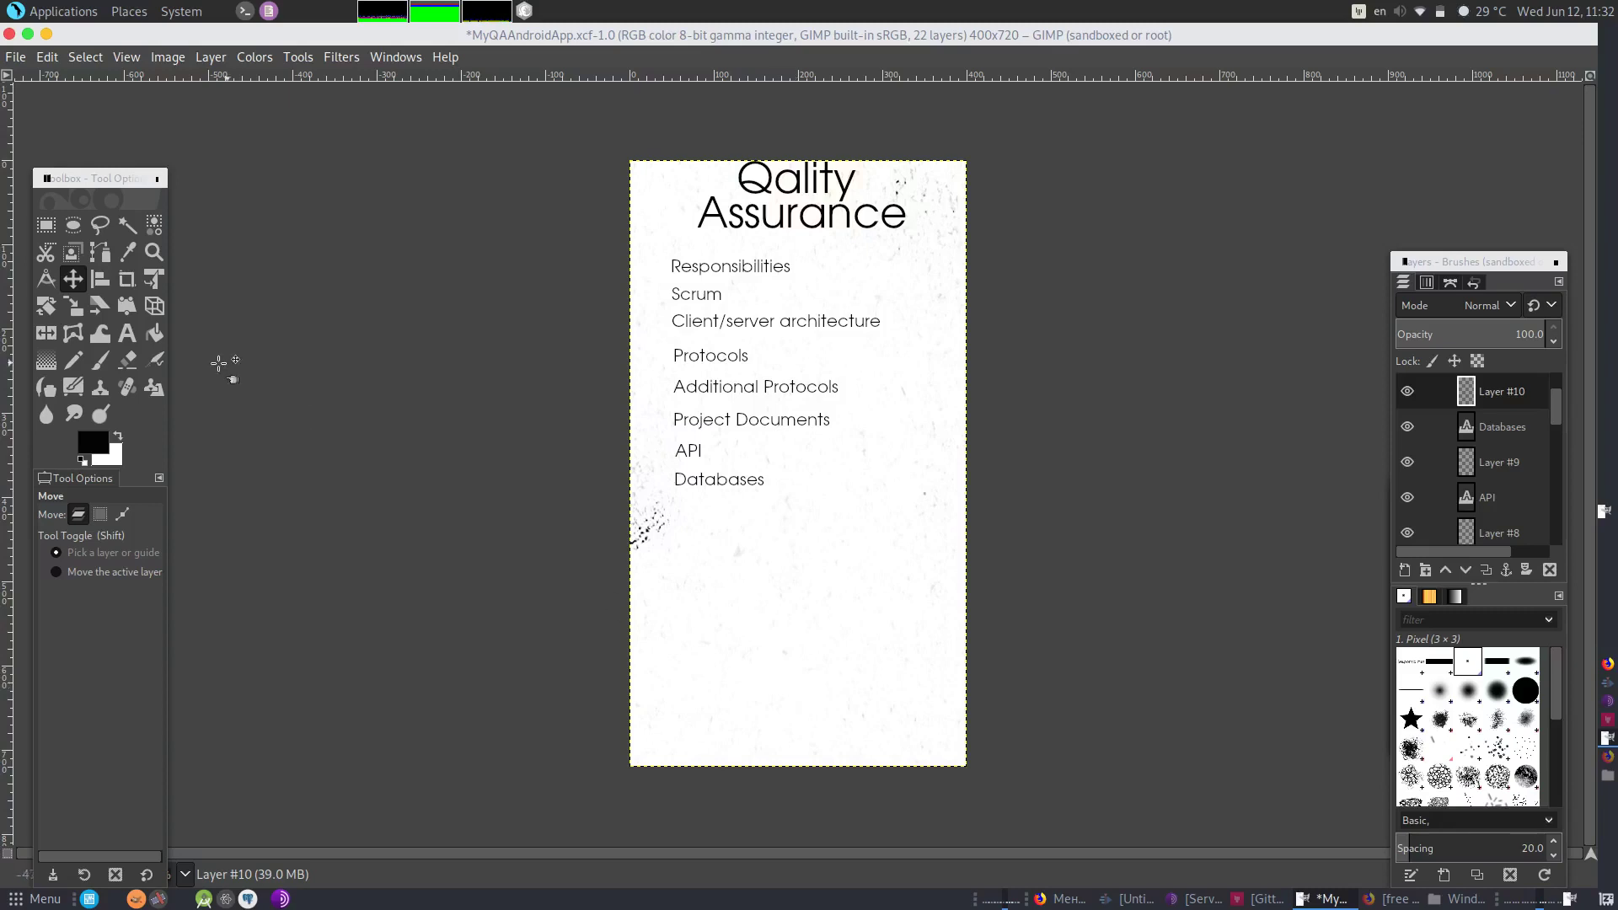
click(126, 332)
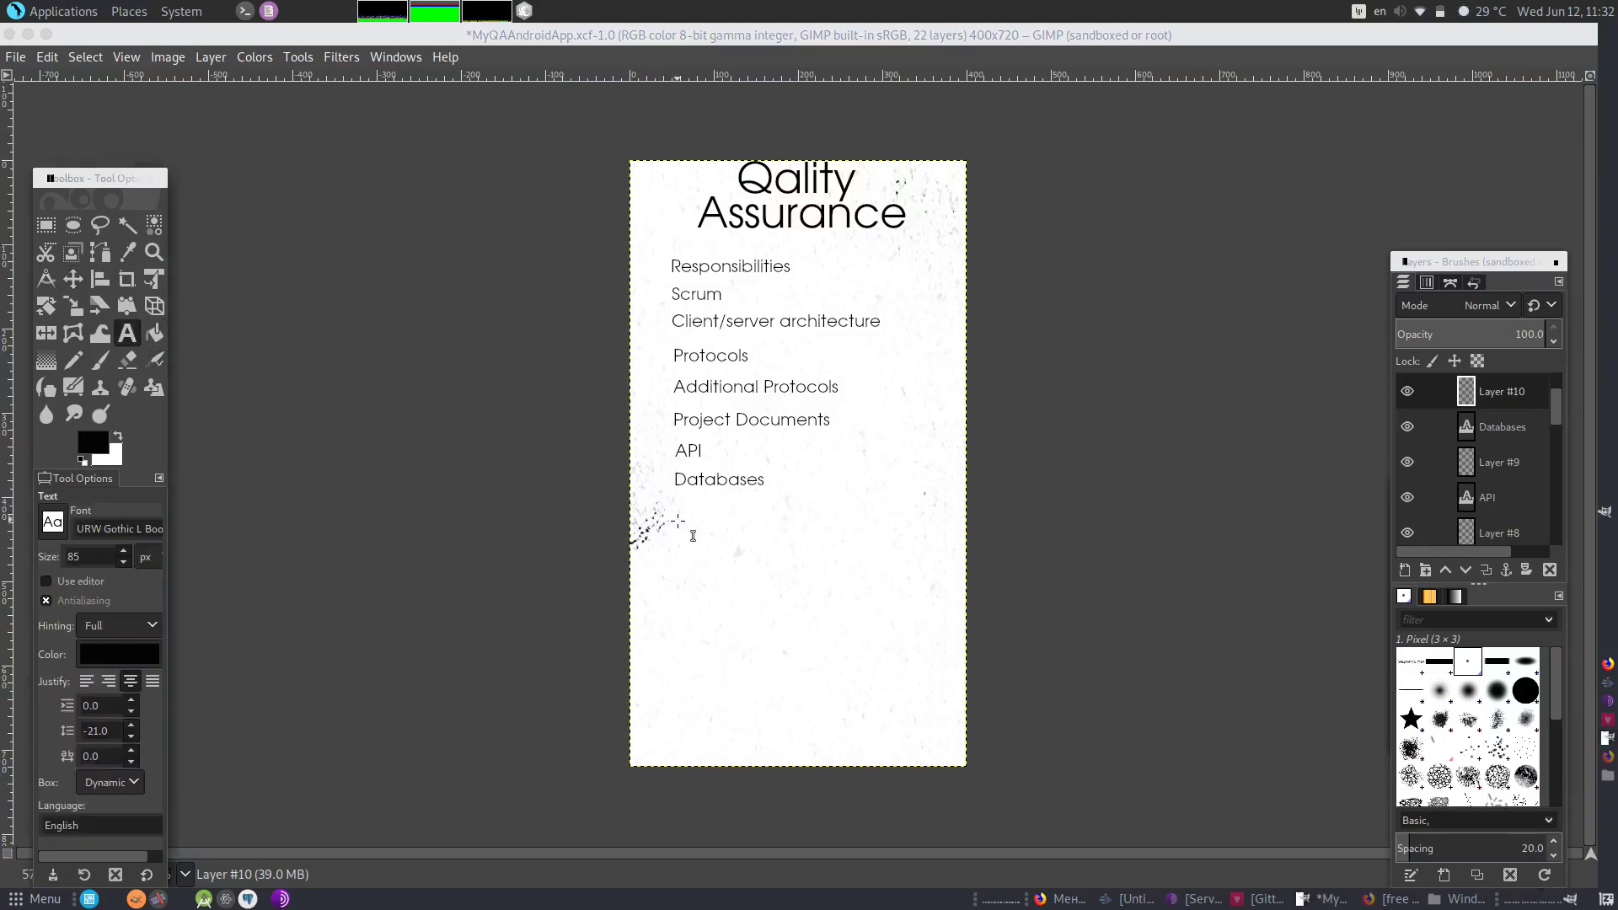
click(675, 521)
text(ET vs POST)
- Set GET vs POST to size 20 and move it up beneath Databases
key(ctrl+a)
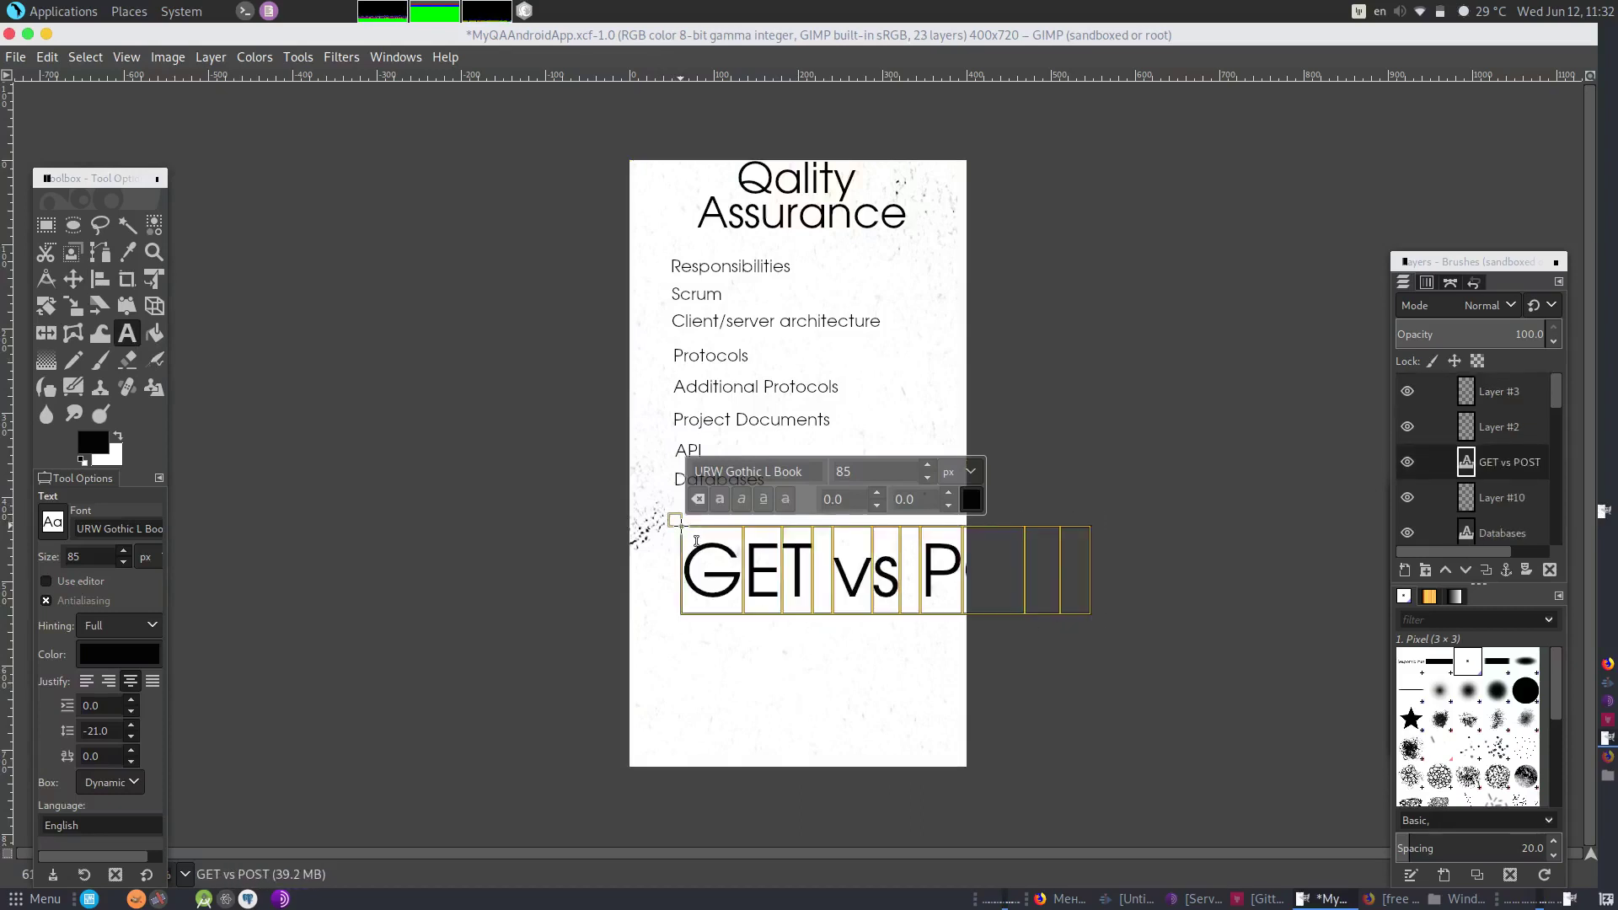
triple_click(872, 476)
key(BackSpace)
text(20)
key(Return)
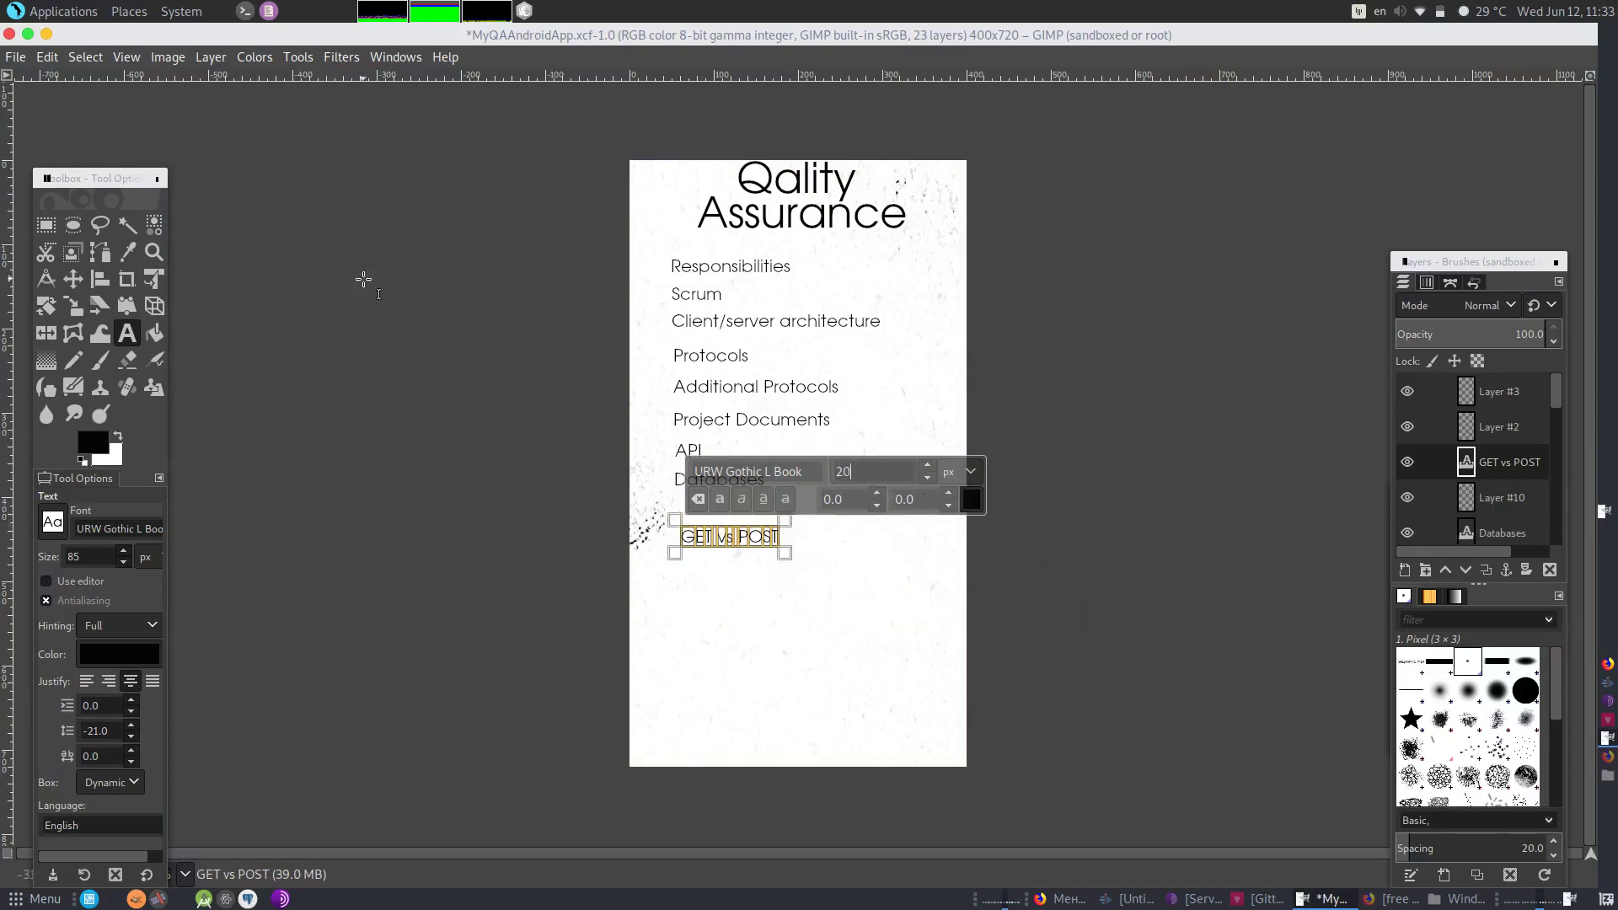
key(m)
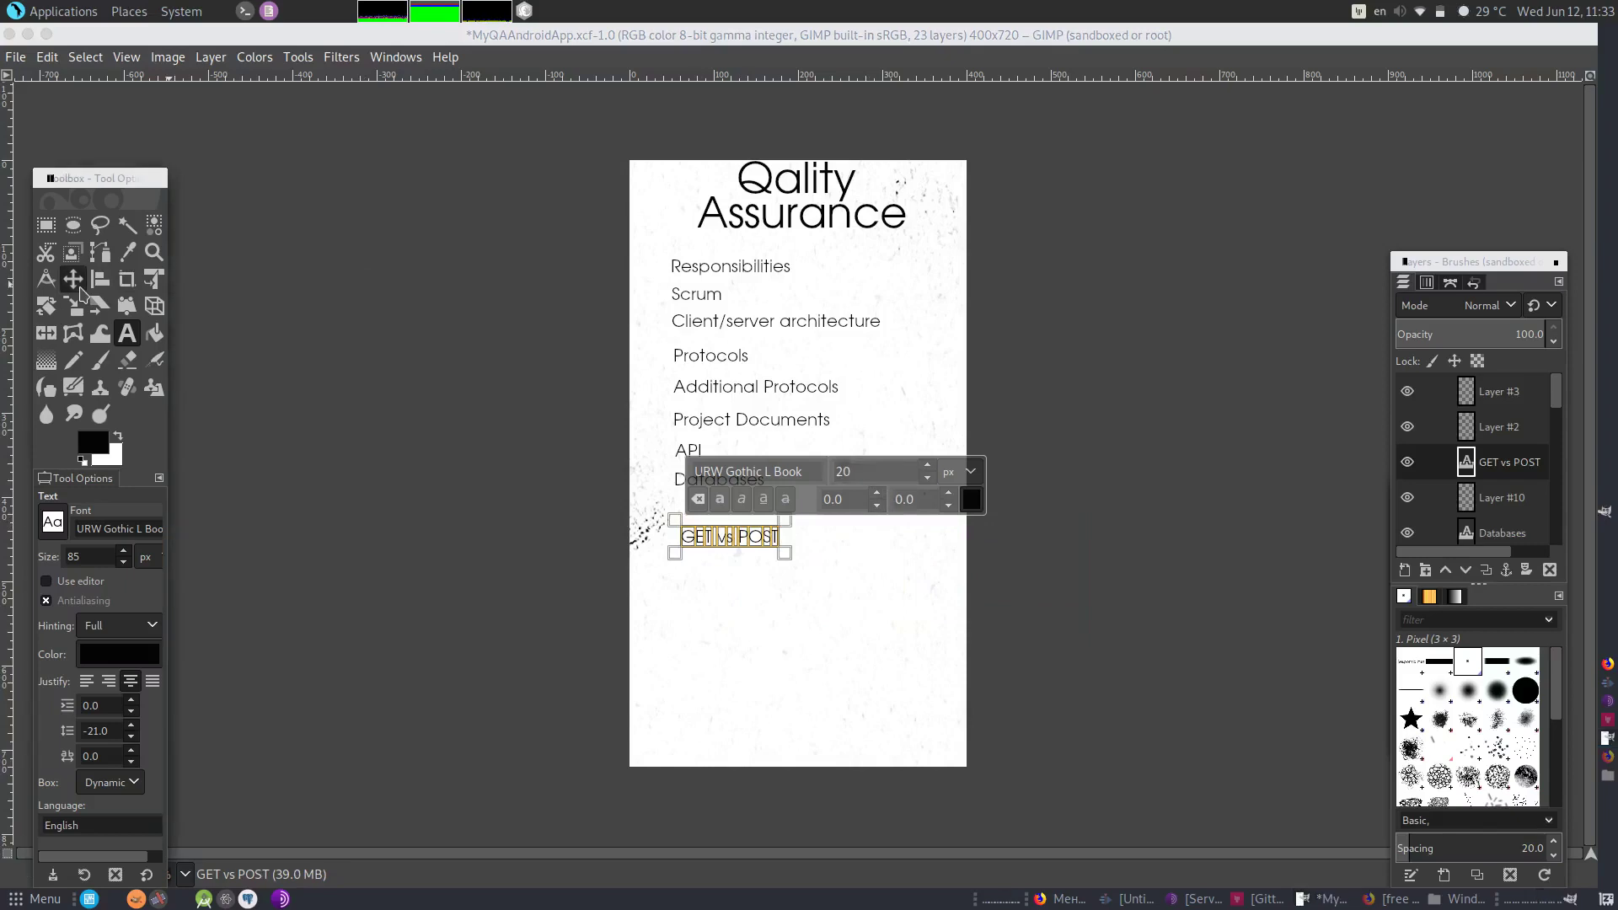
drag(705, 546, 701, 524)
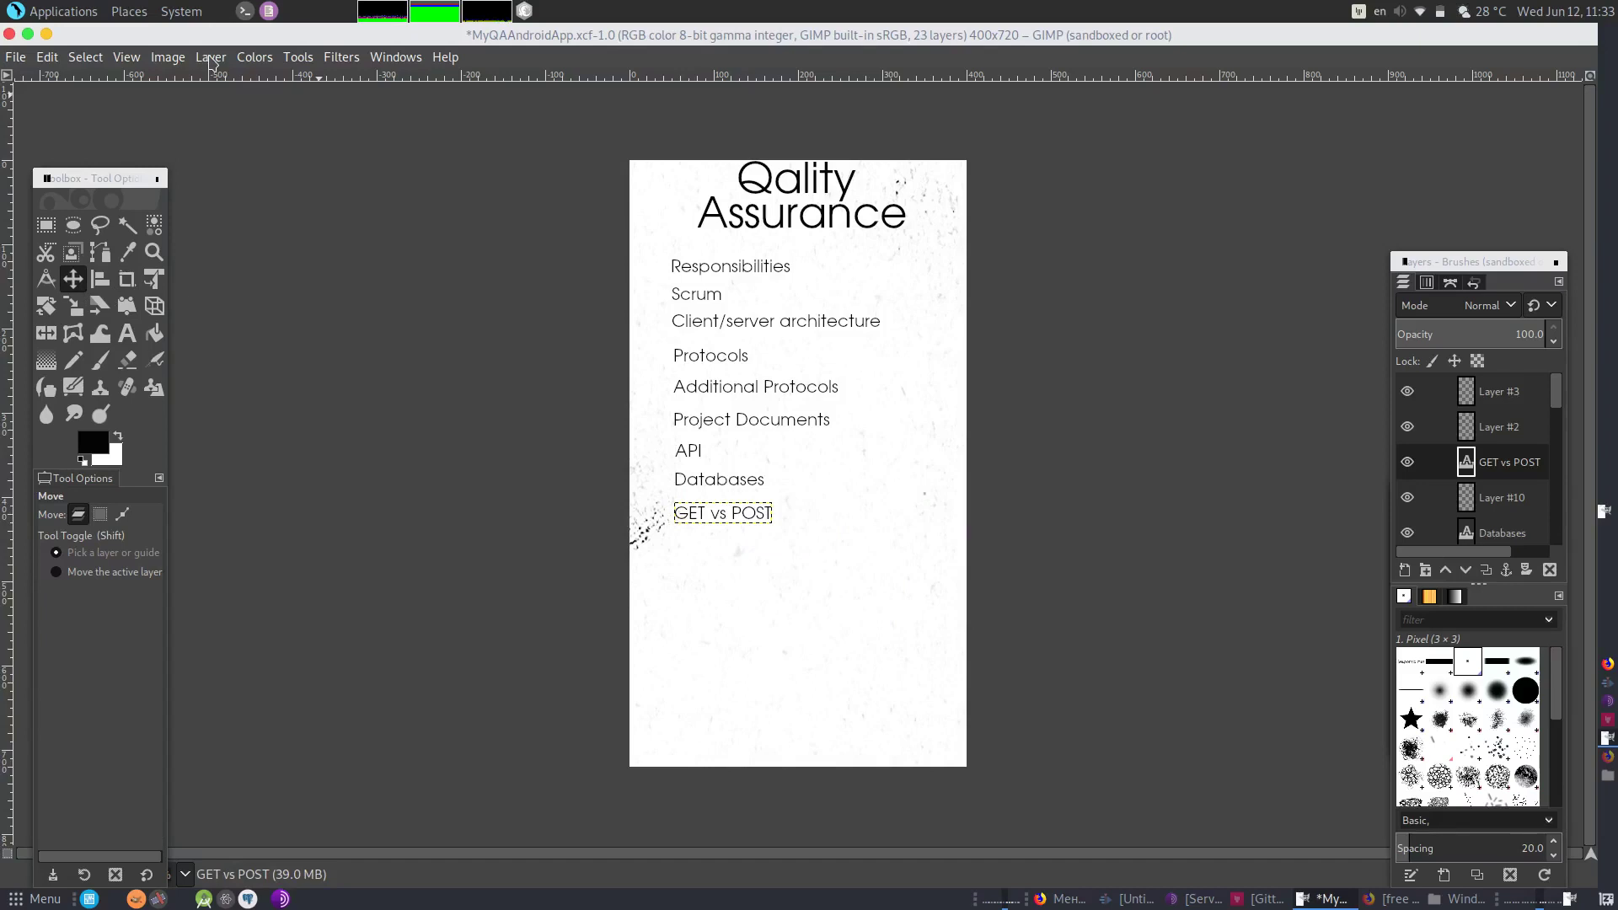
- Add a new transparent layer and type 'Types of Testing' below GET vs POST
click(211, 57)
click(226, 80)
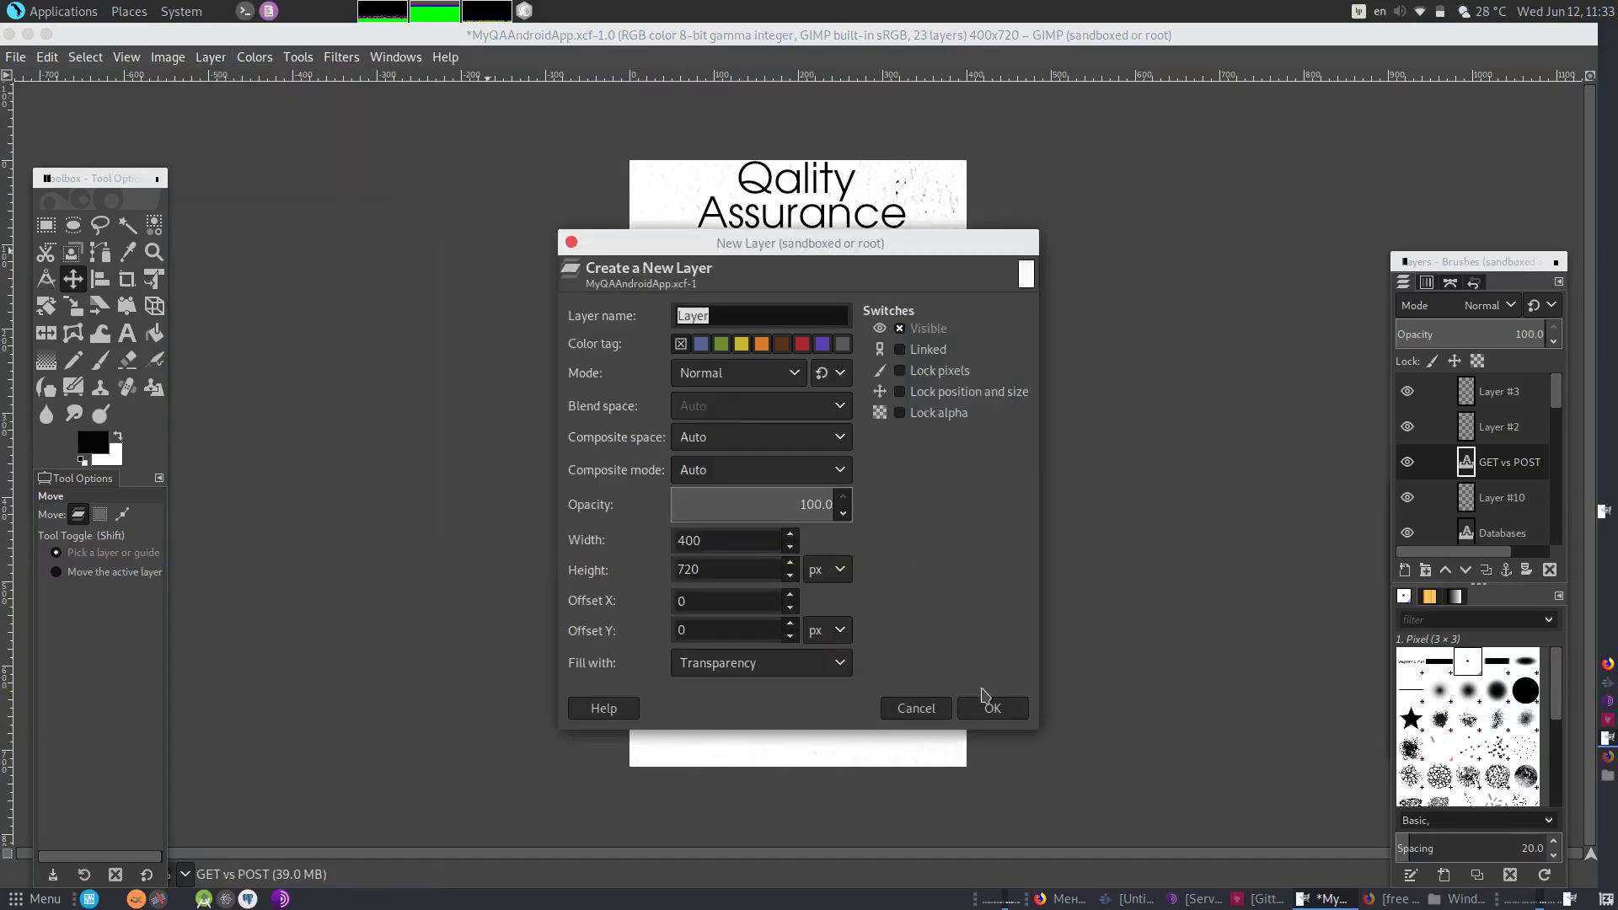
click(991, 706)
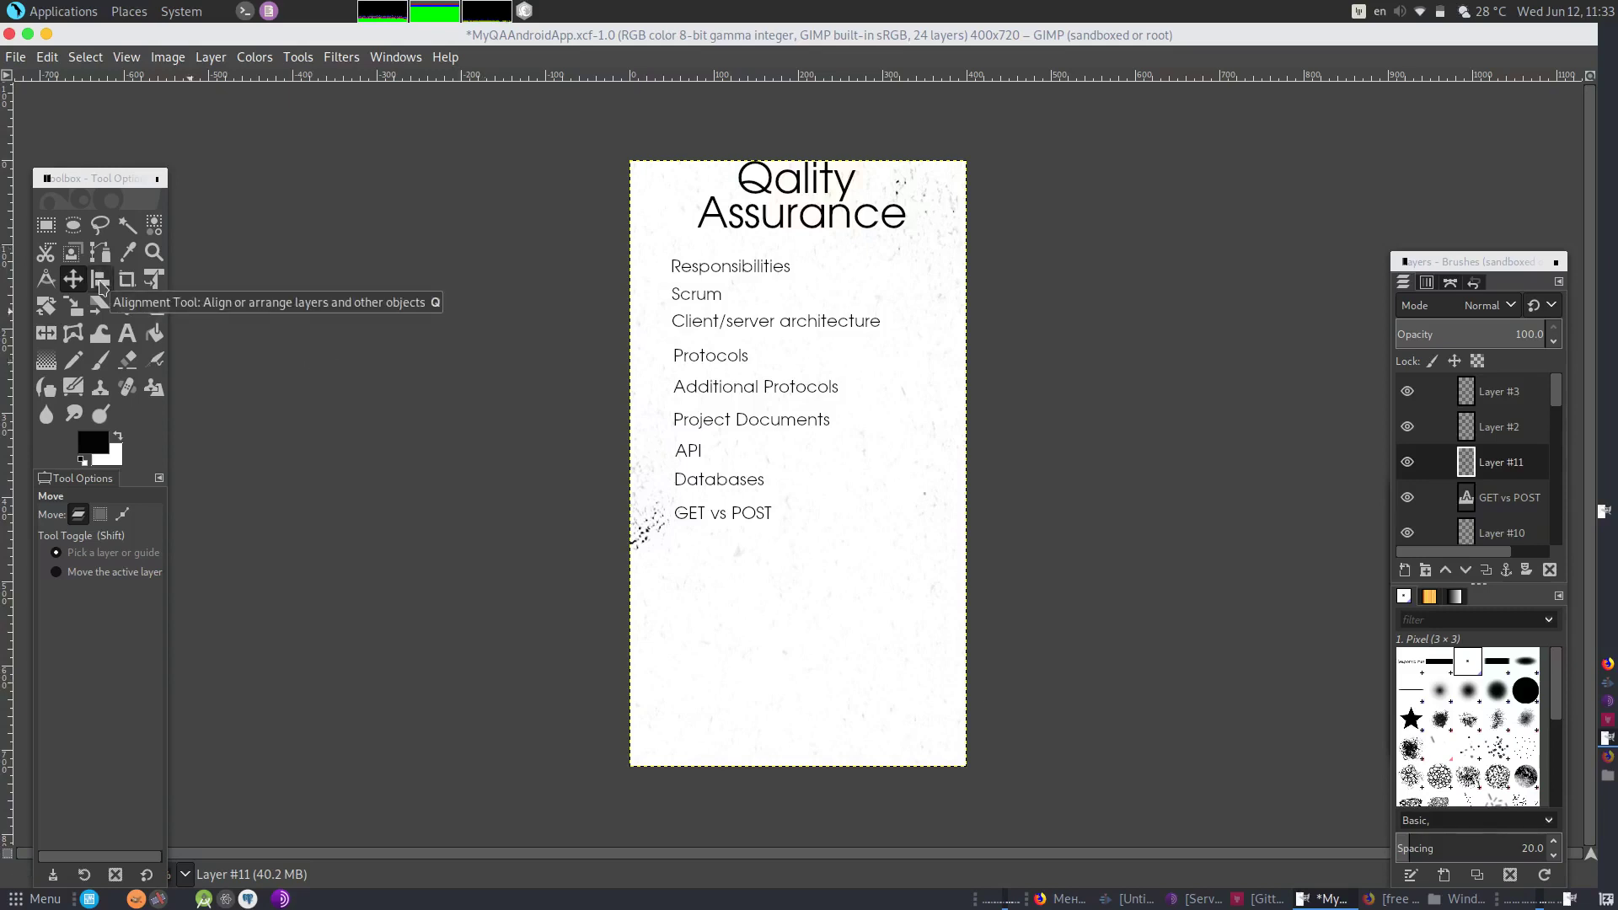
click(127, 333)
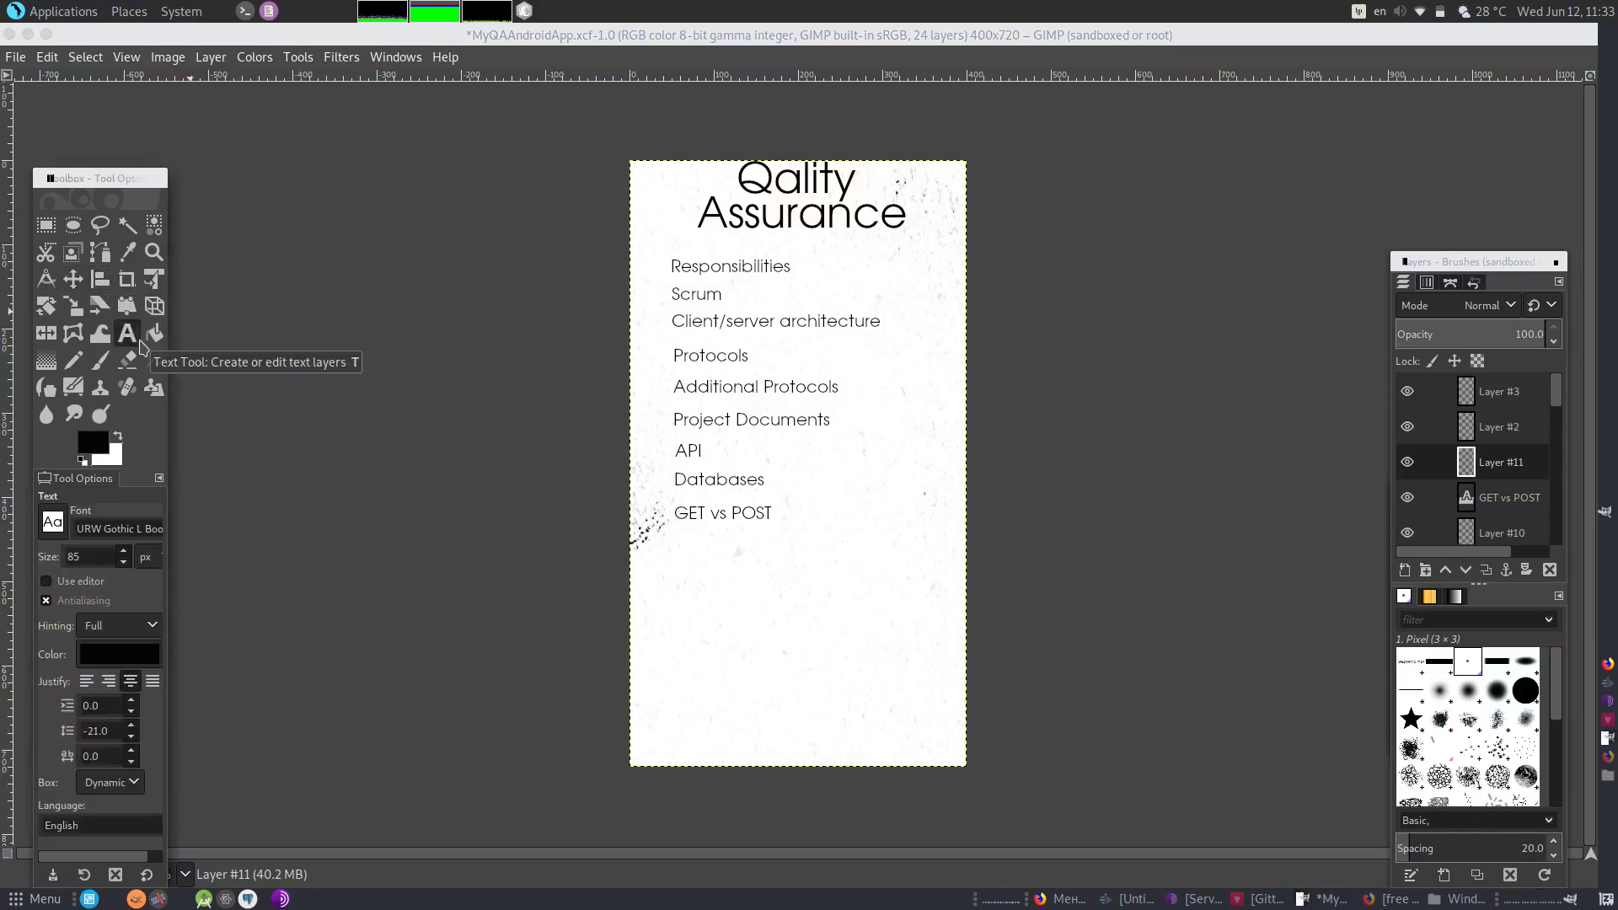
click(676, 556)
text(Types of Testing)
- Set Types of Testing to size 20 and move it beneath GET vs POST
key(ctrl+a)
double_click(866, 506)
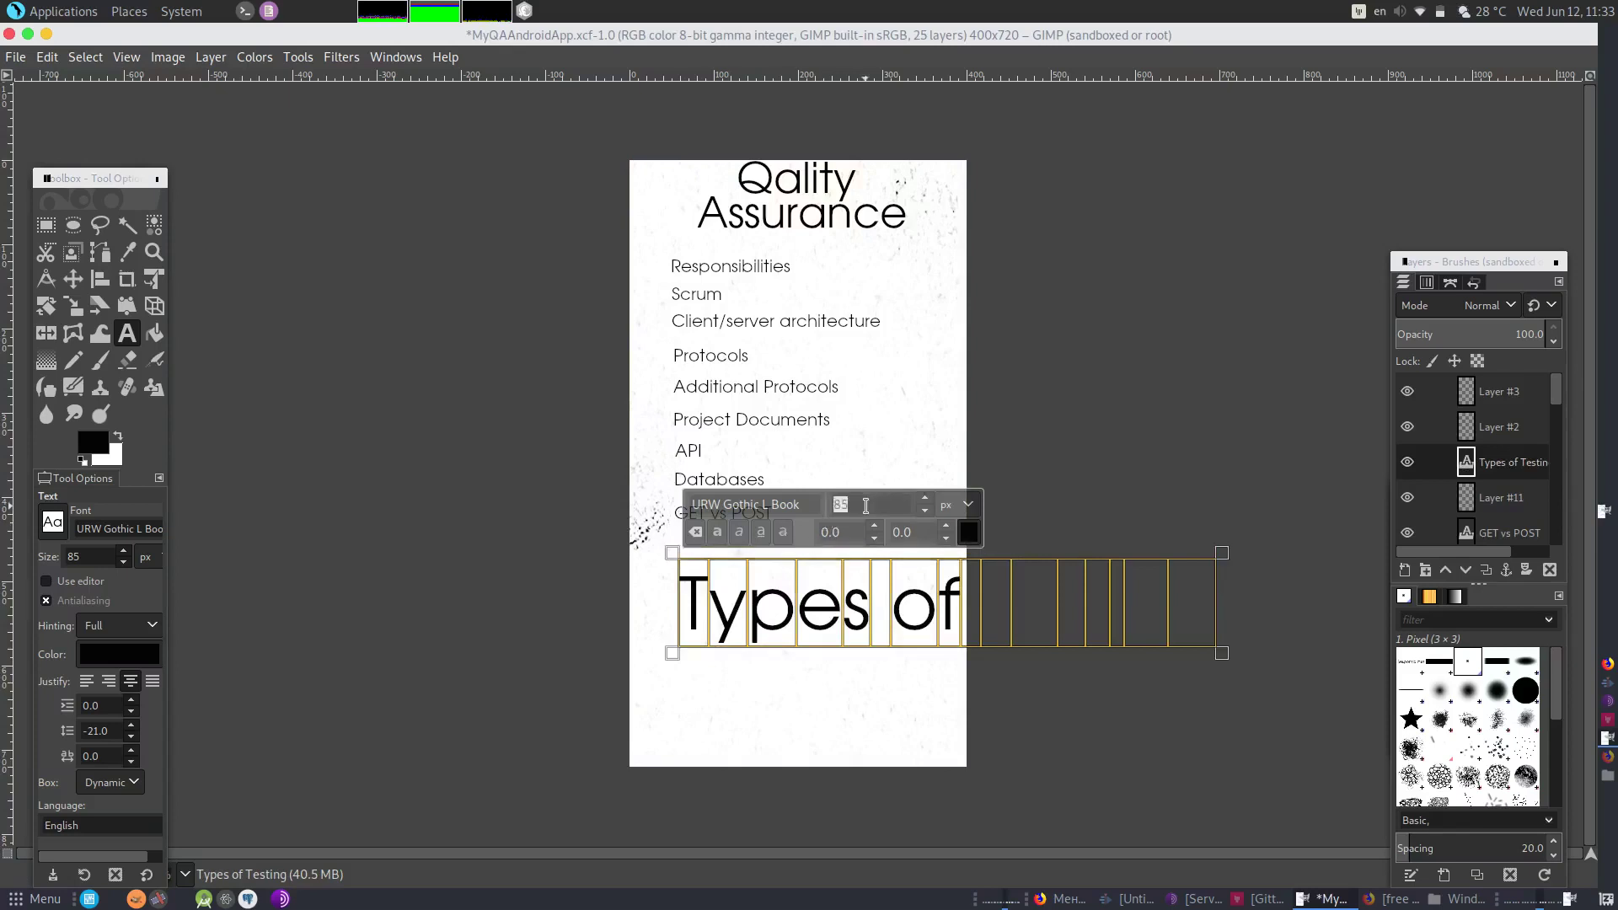
text(20)
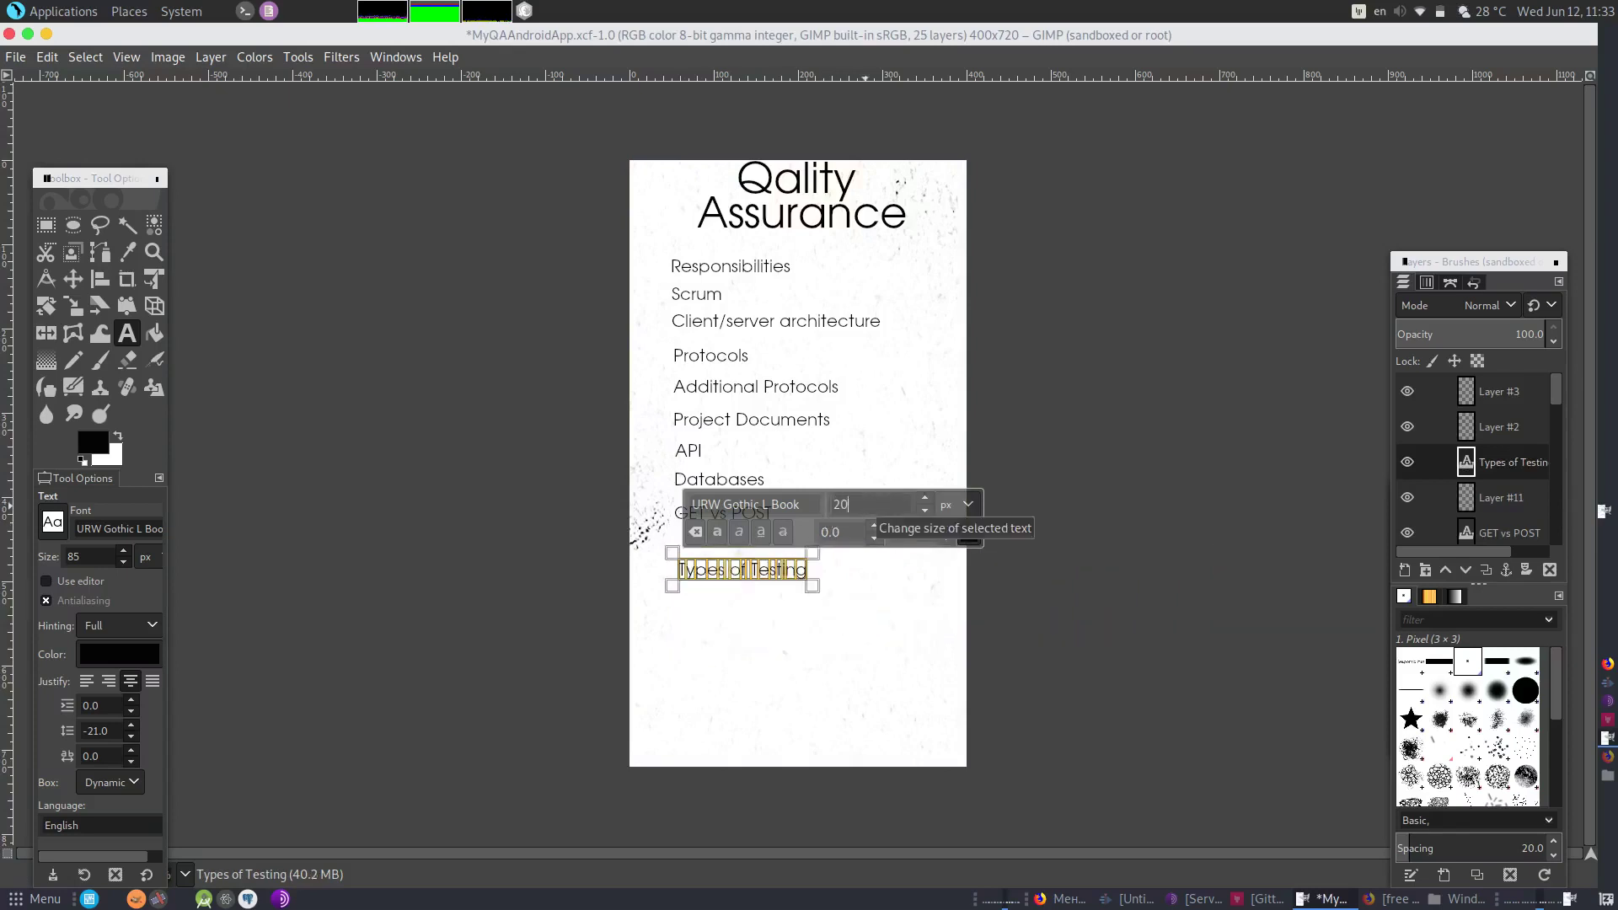
click(73, 279)
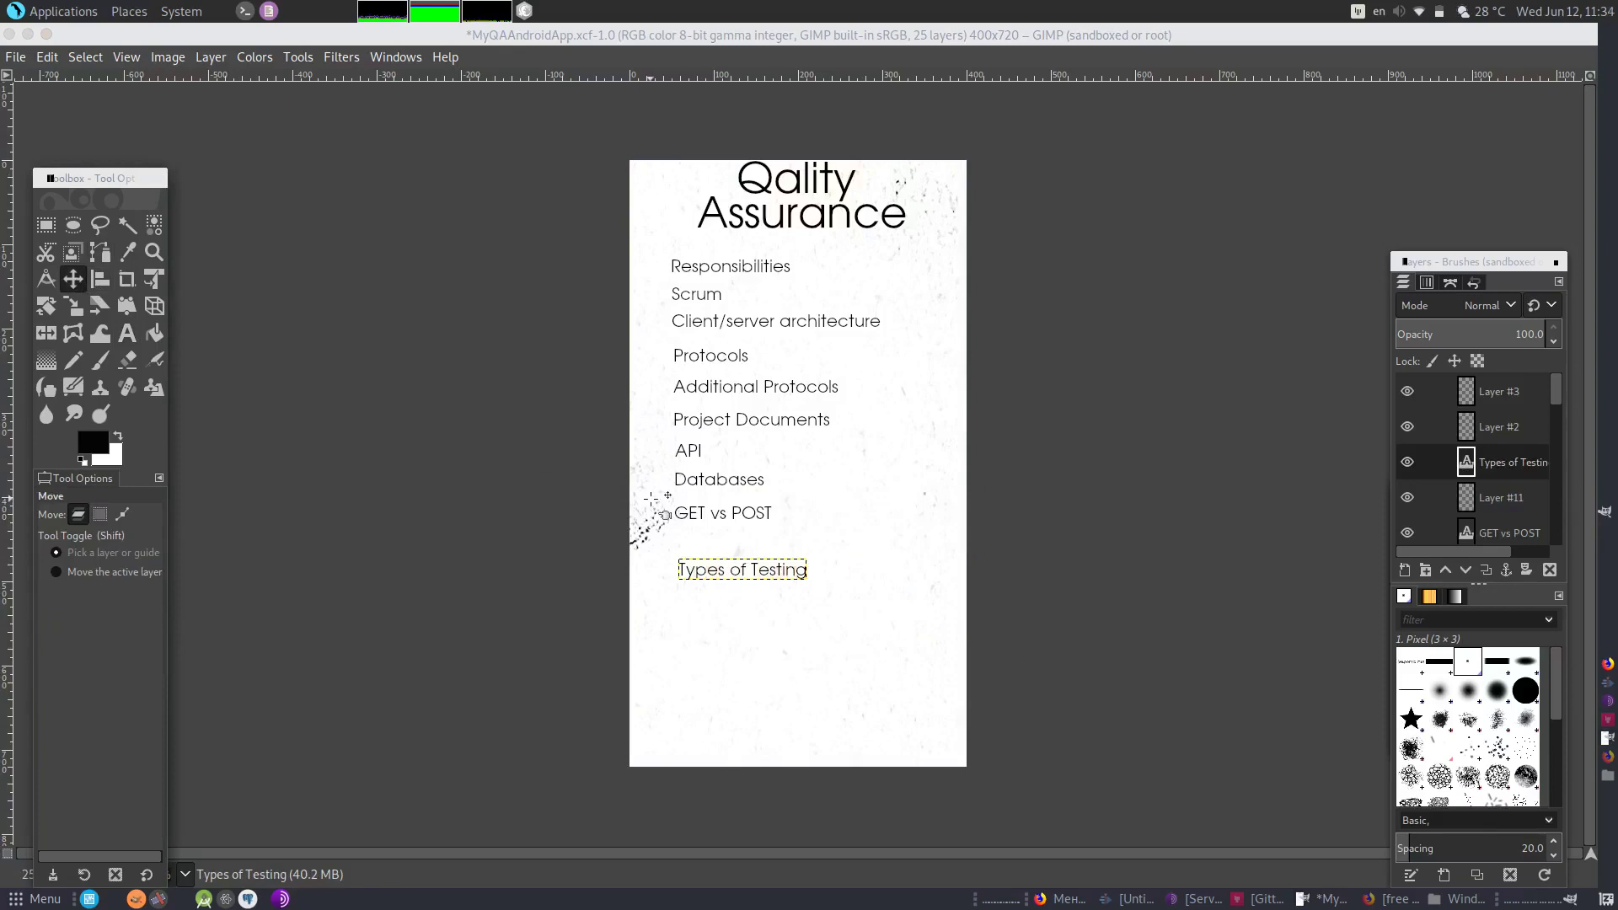
click(715, 590)
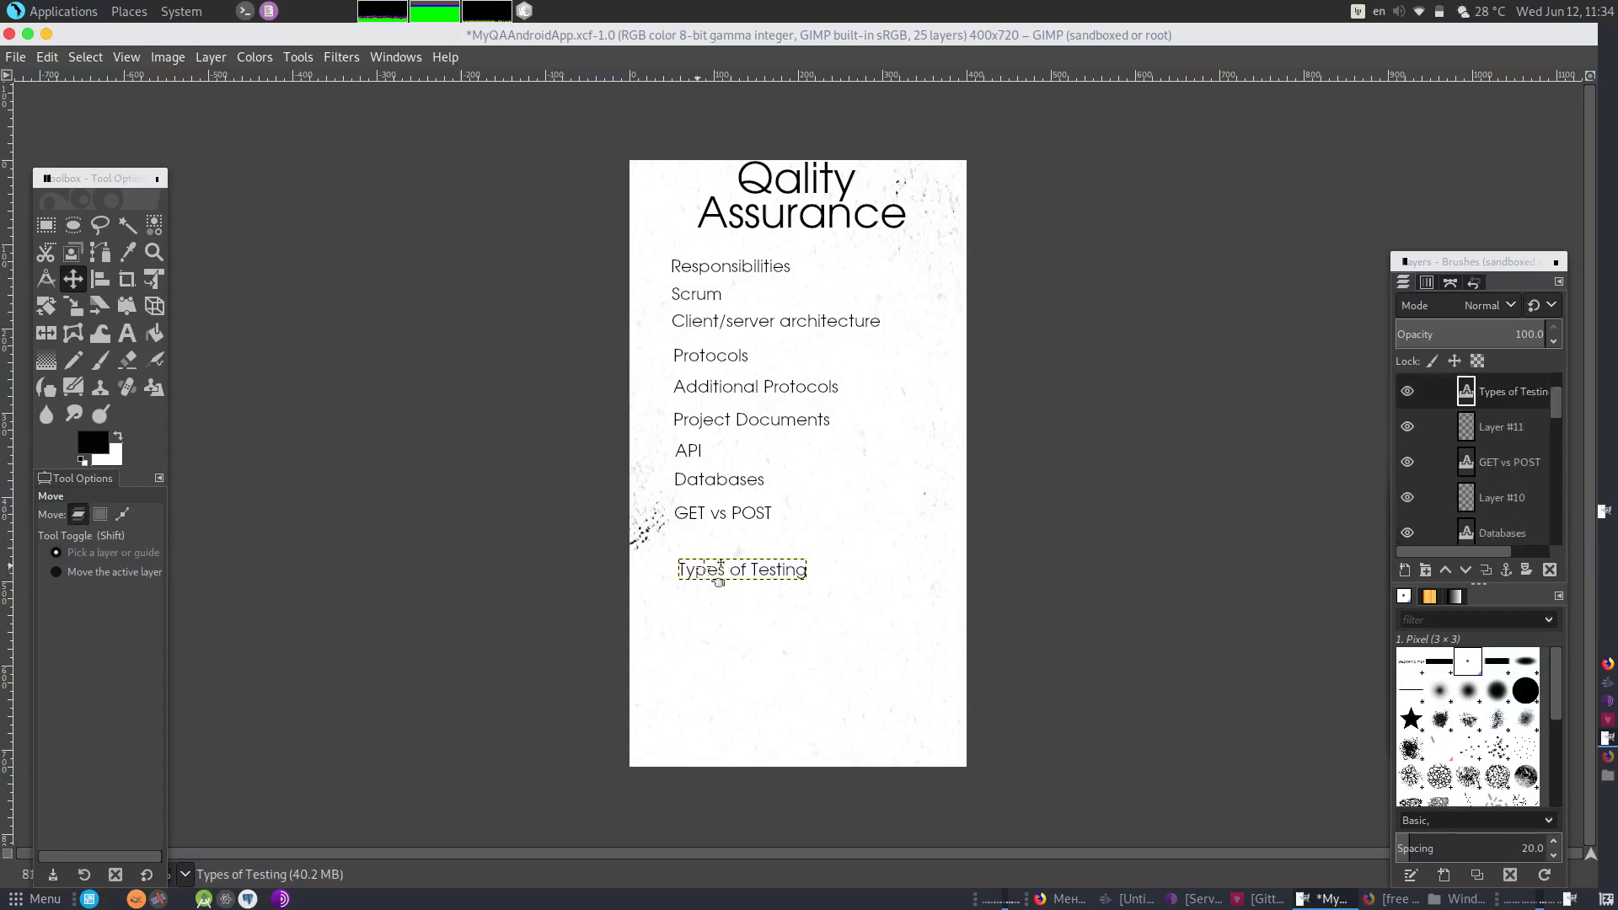
drag(752, 582, 752, 583)
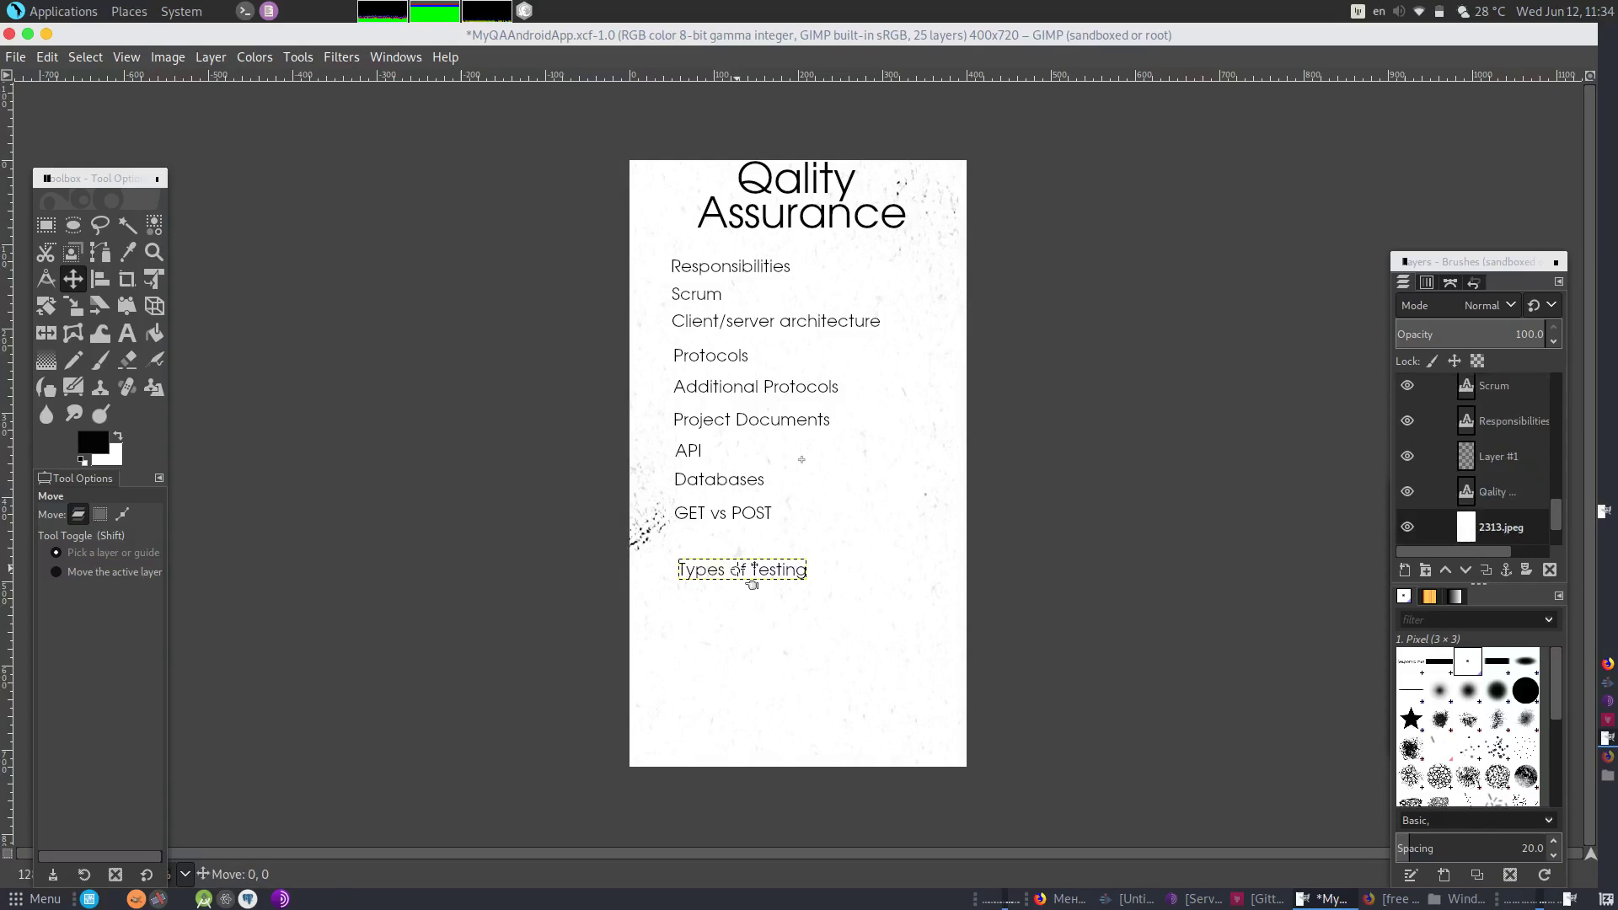
click(751, 581)
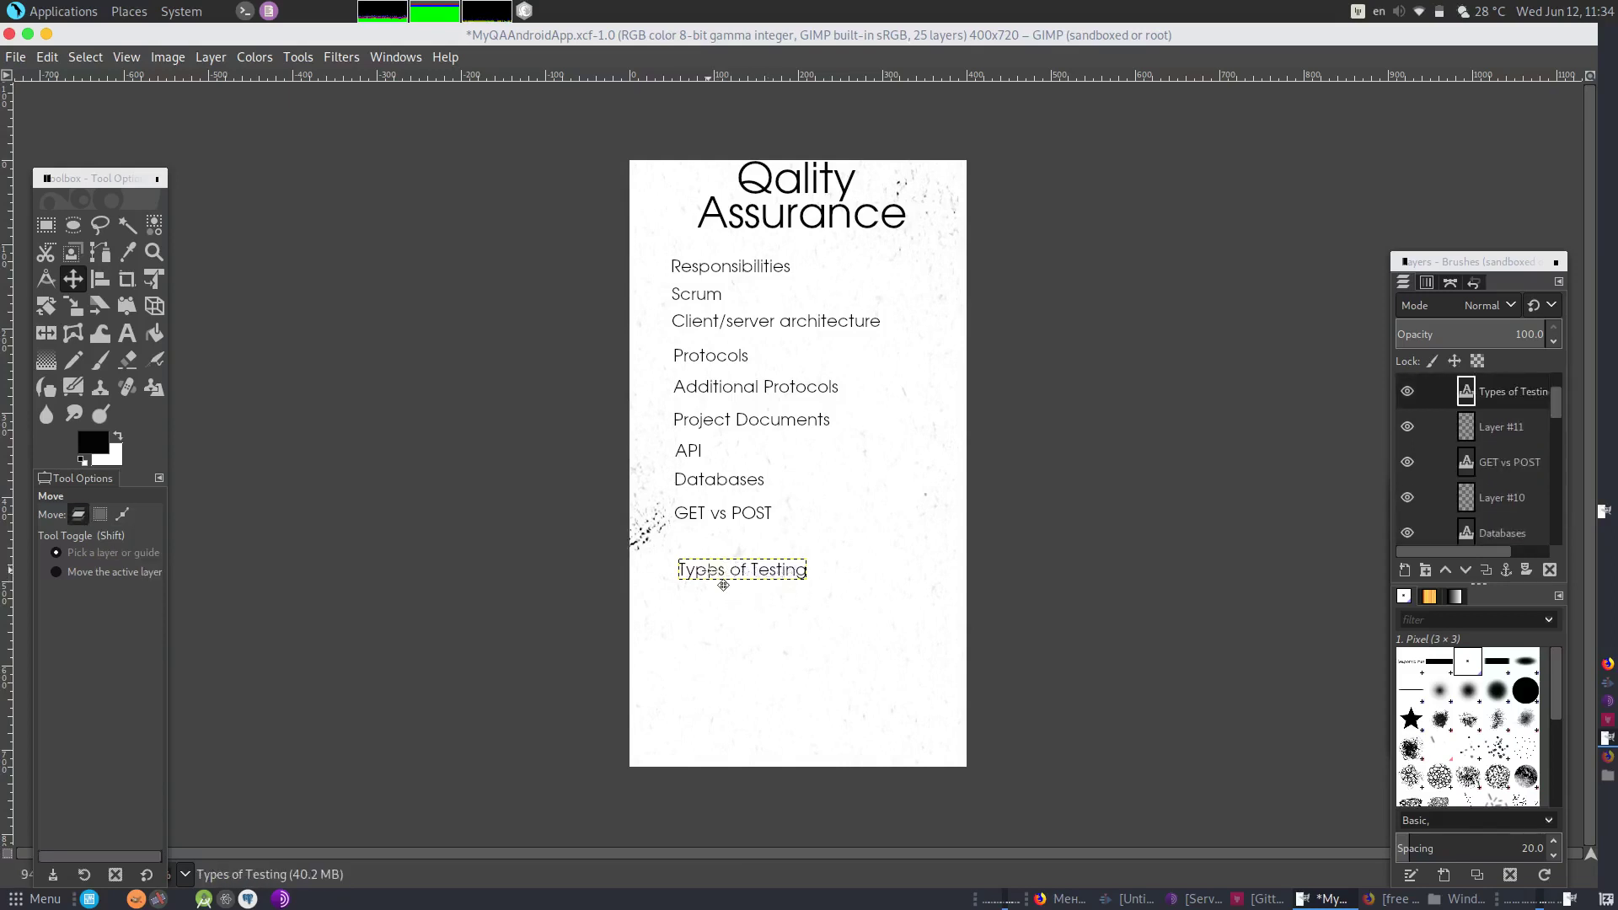
drag(723, 586, 719, 559)
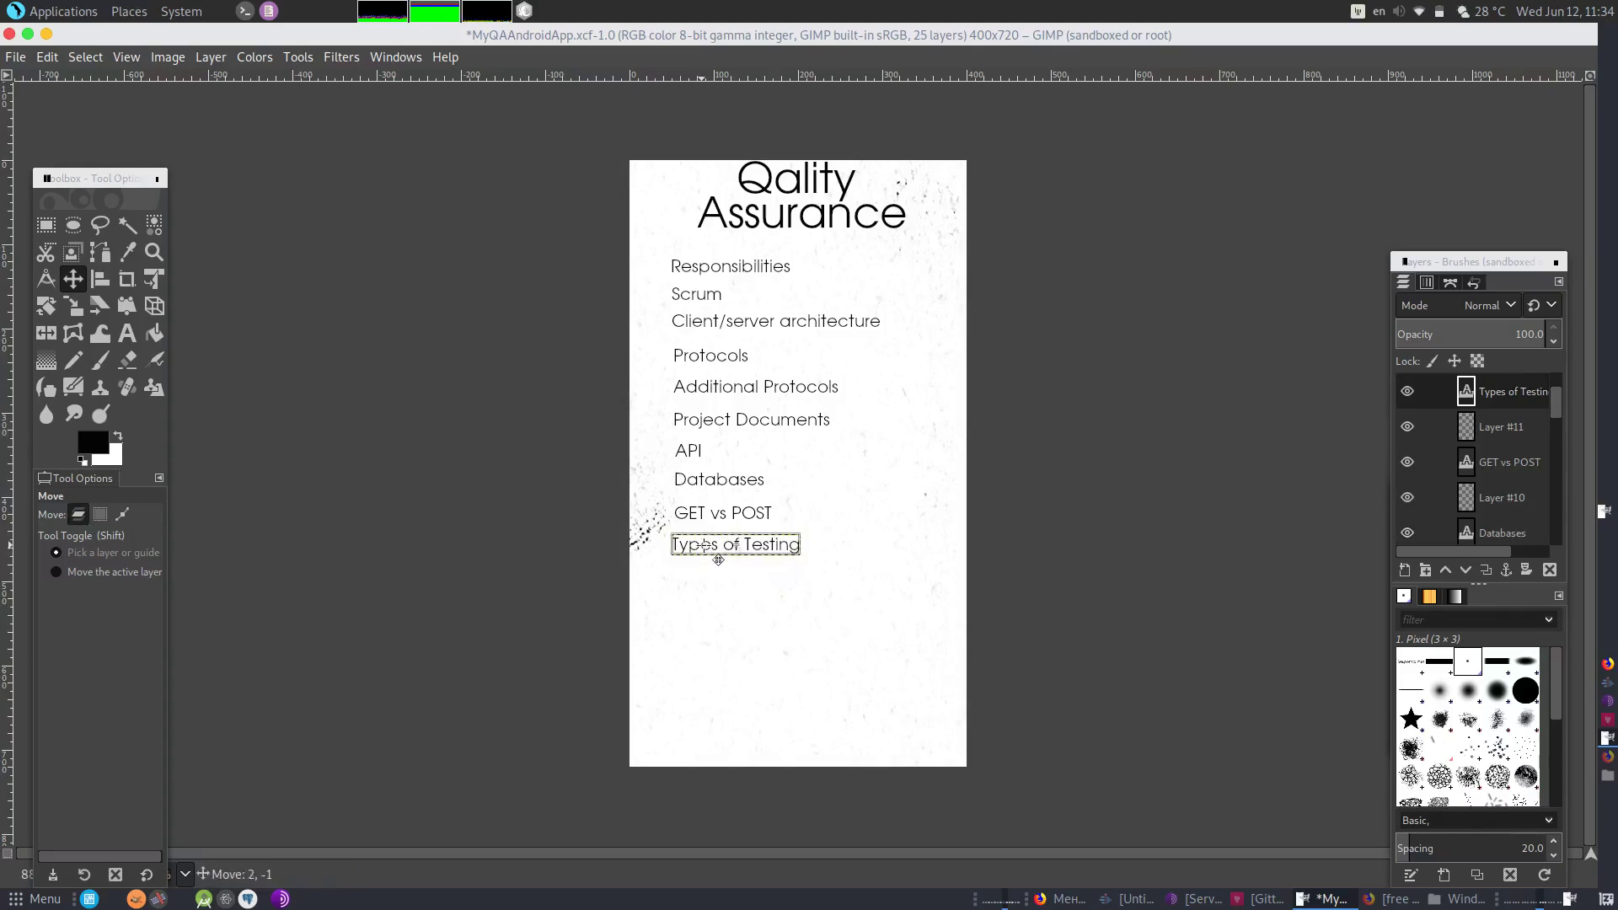
drag(719, 560, 718, 560)
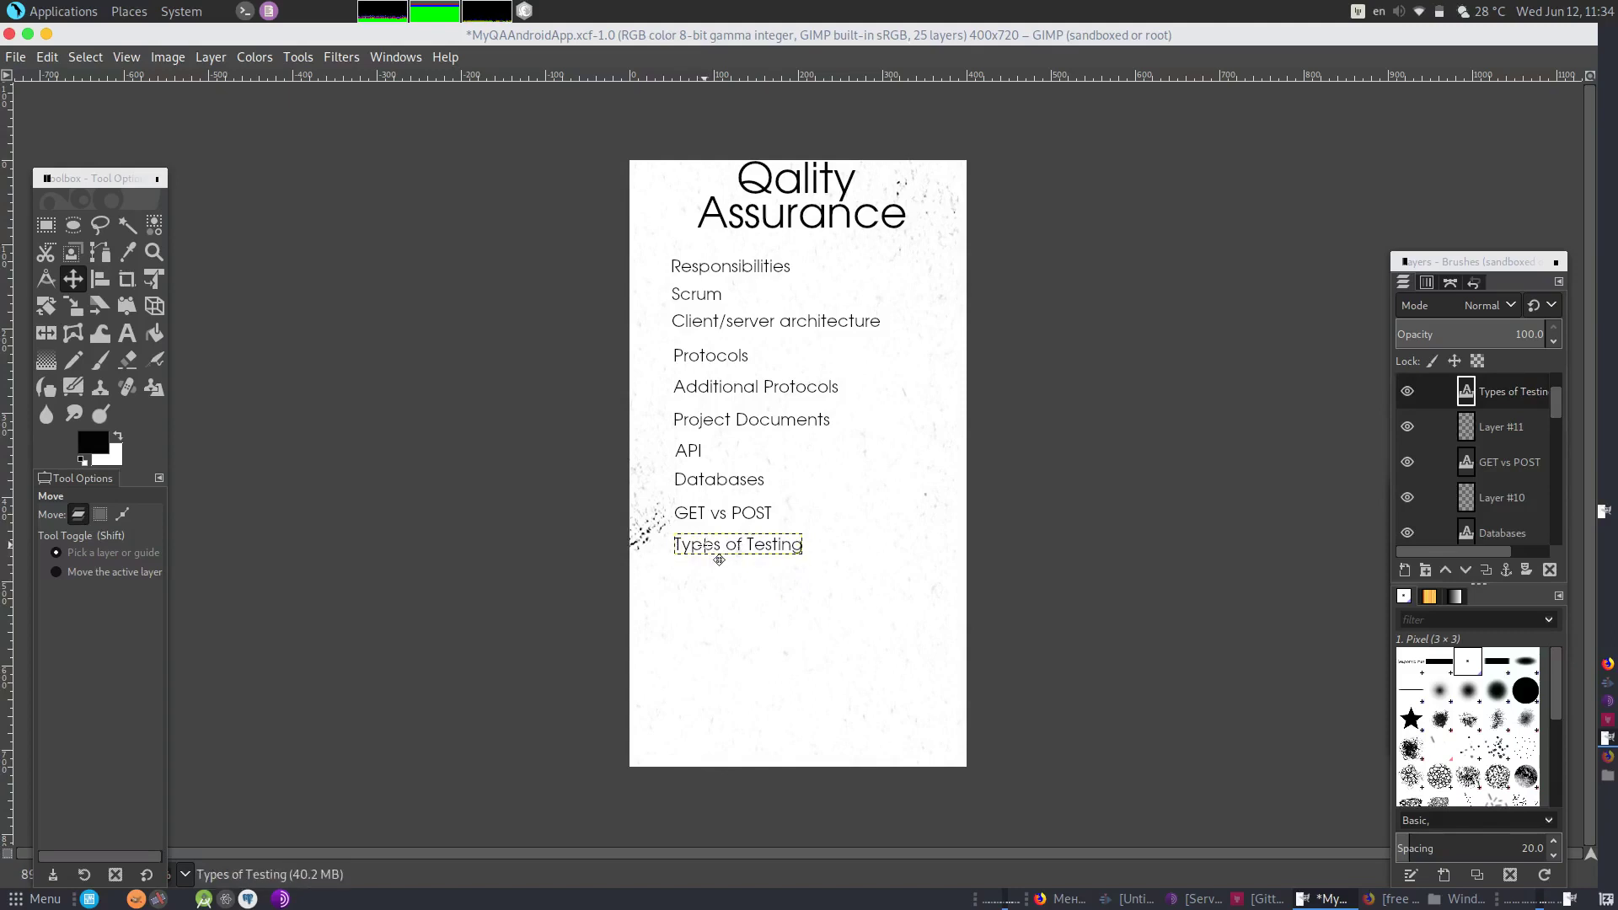
- Add empty Layer #12 and nudge the Qality Assurance title a few pixels lower
click(211, 57)
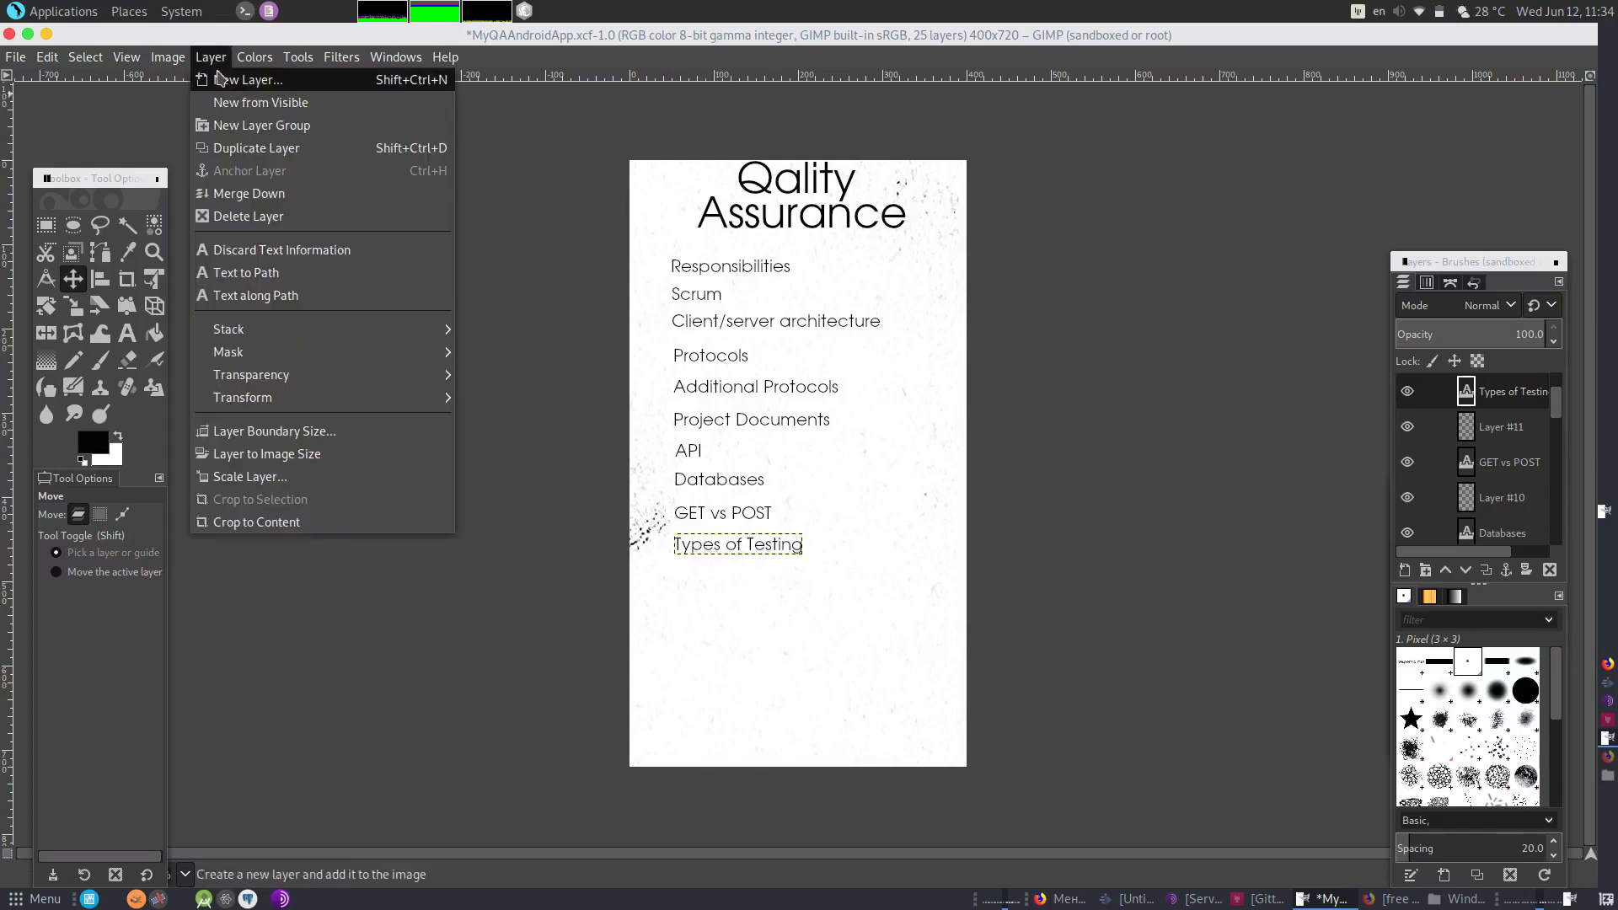
click(226, 76)
click(993, 709)
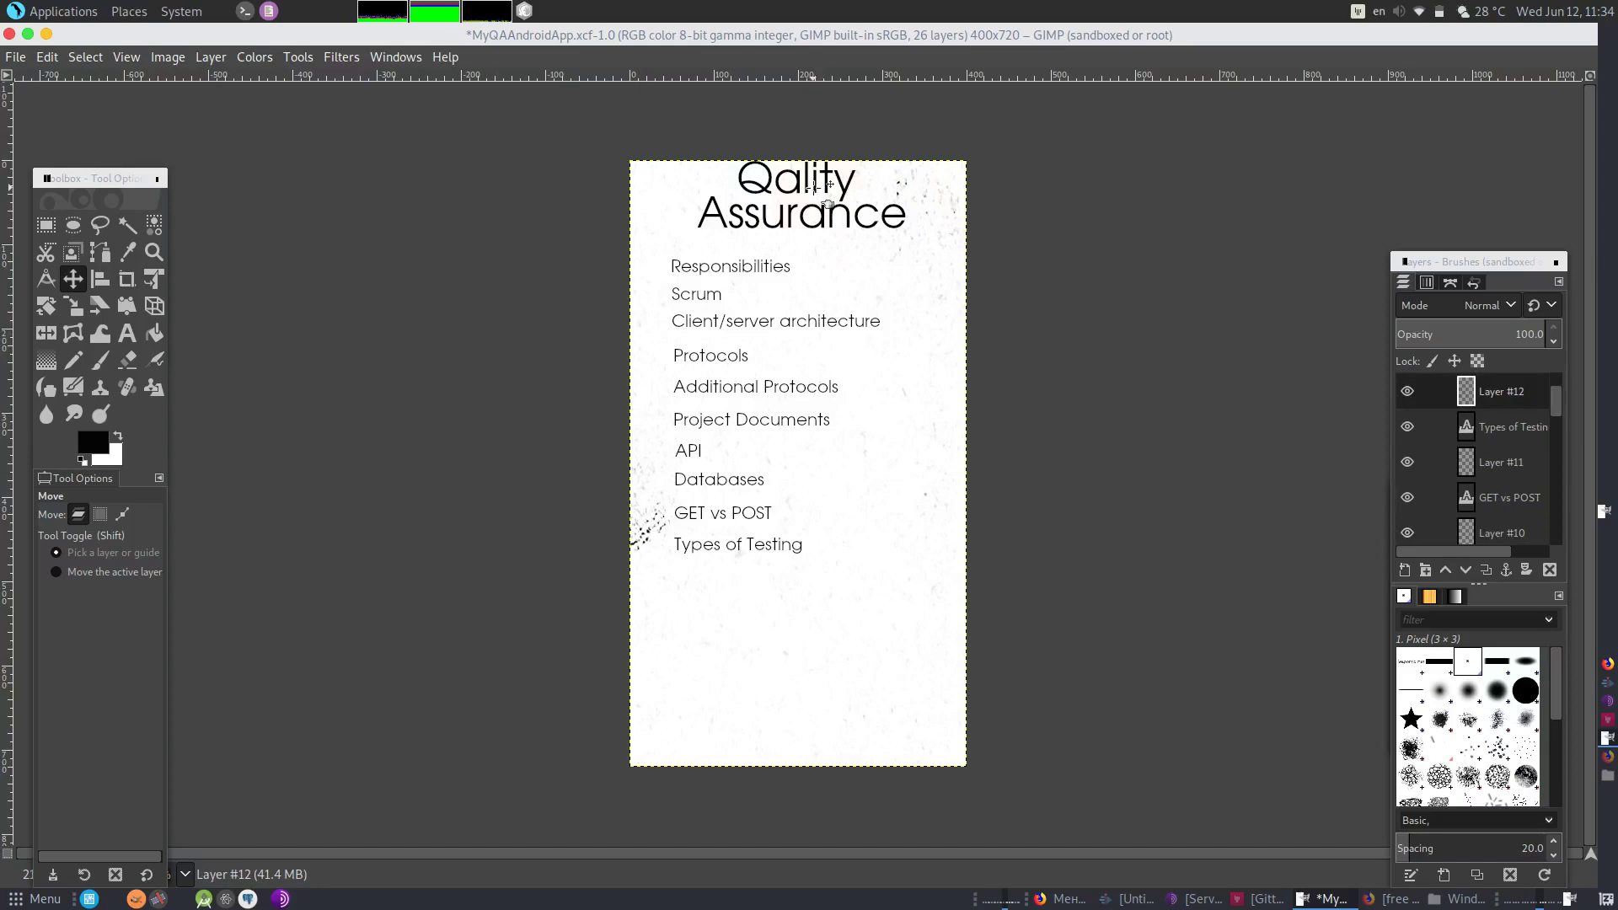
click(813, 187)
drag(813, 187, 816, 194)
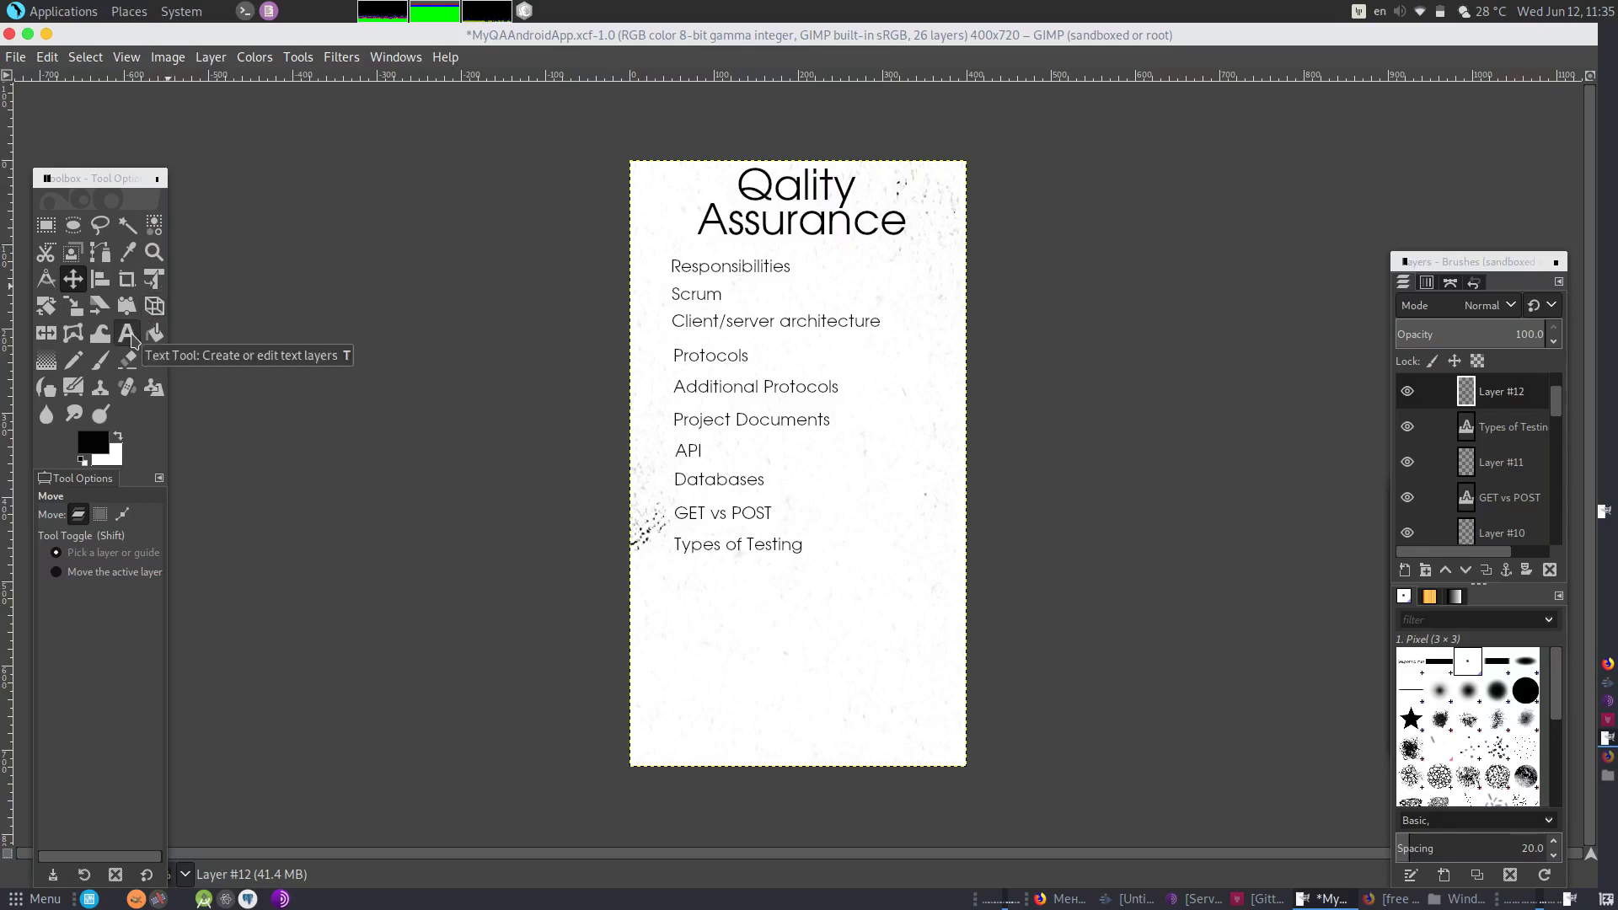
- Add a new transparent layer and type 'User Story' below Types of Testing
click(211, 57)
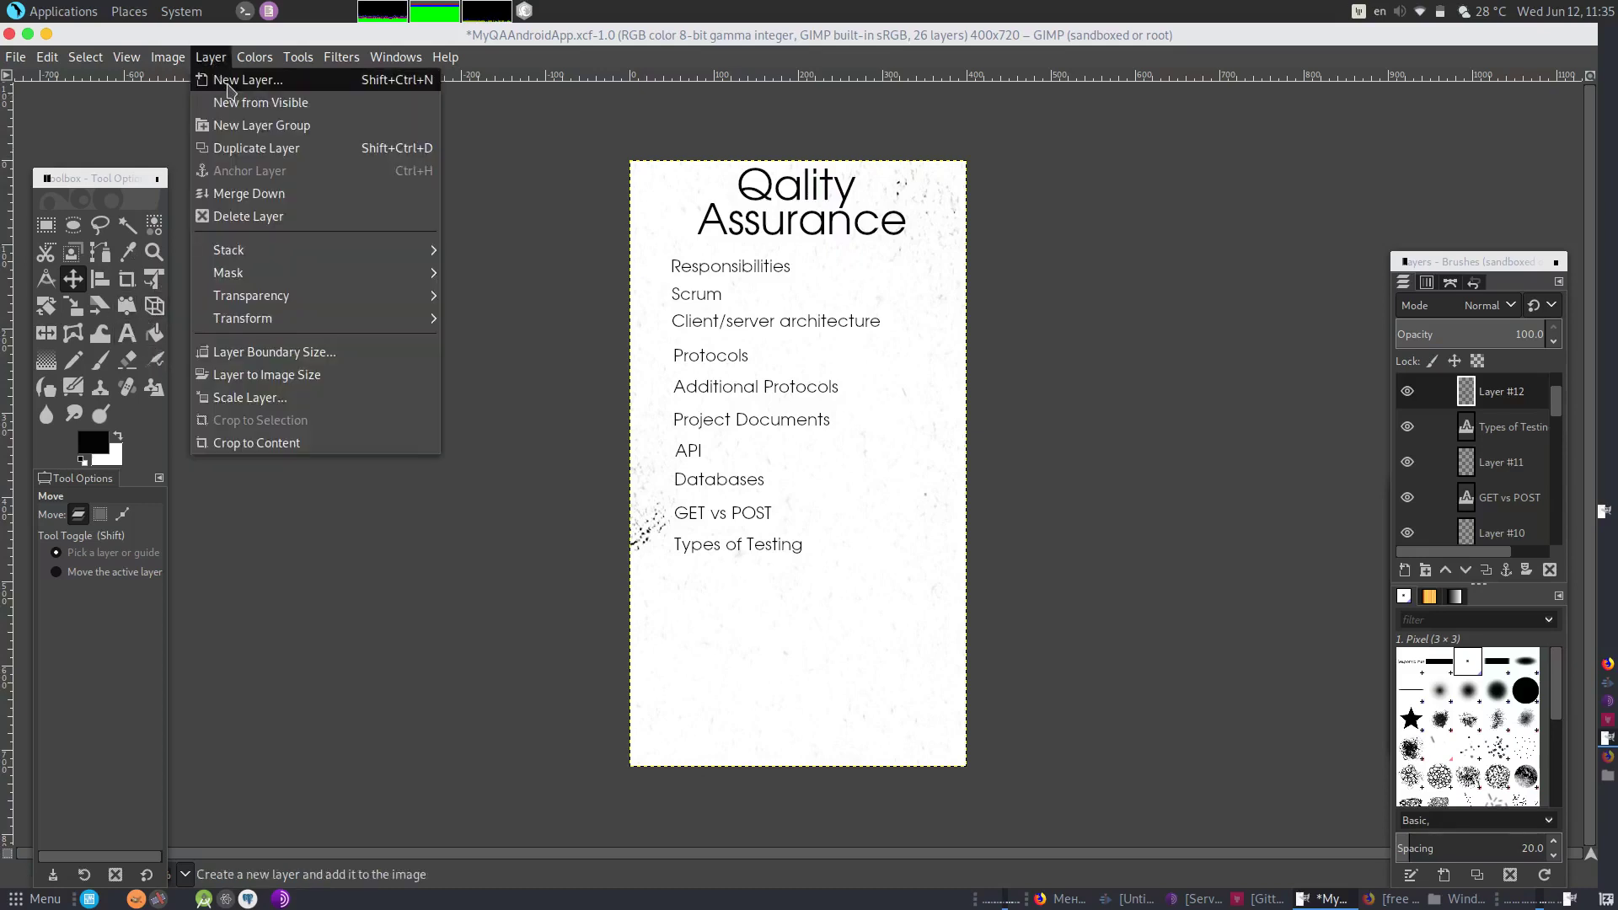
click(229, 81)
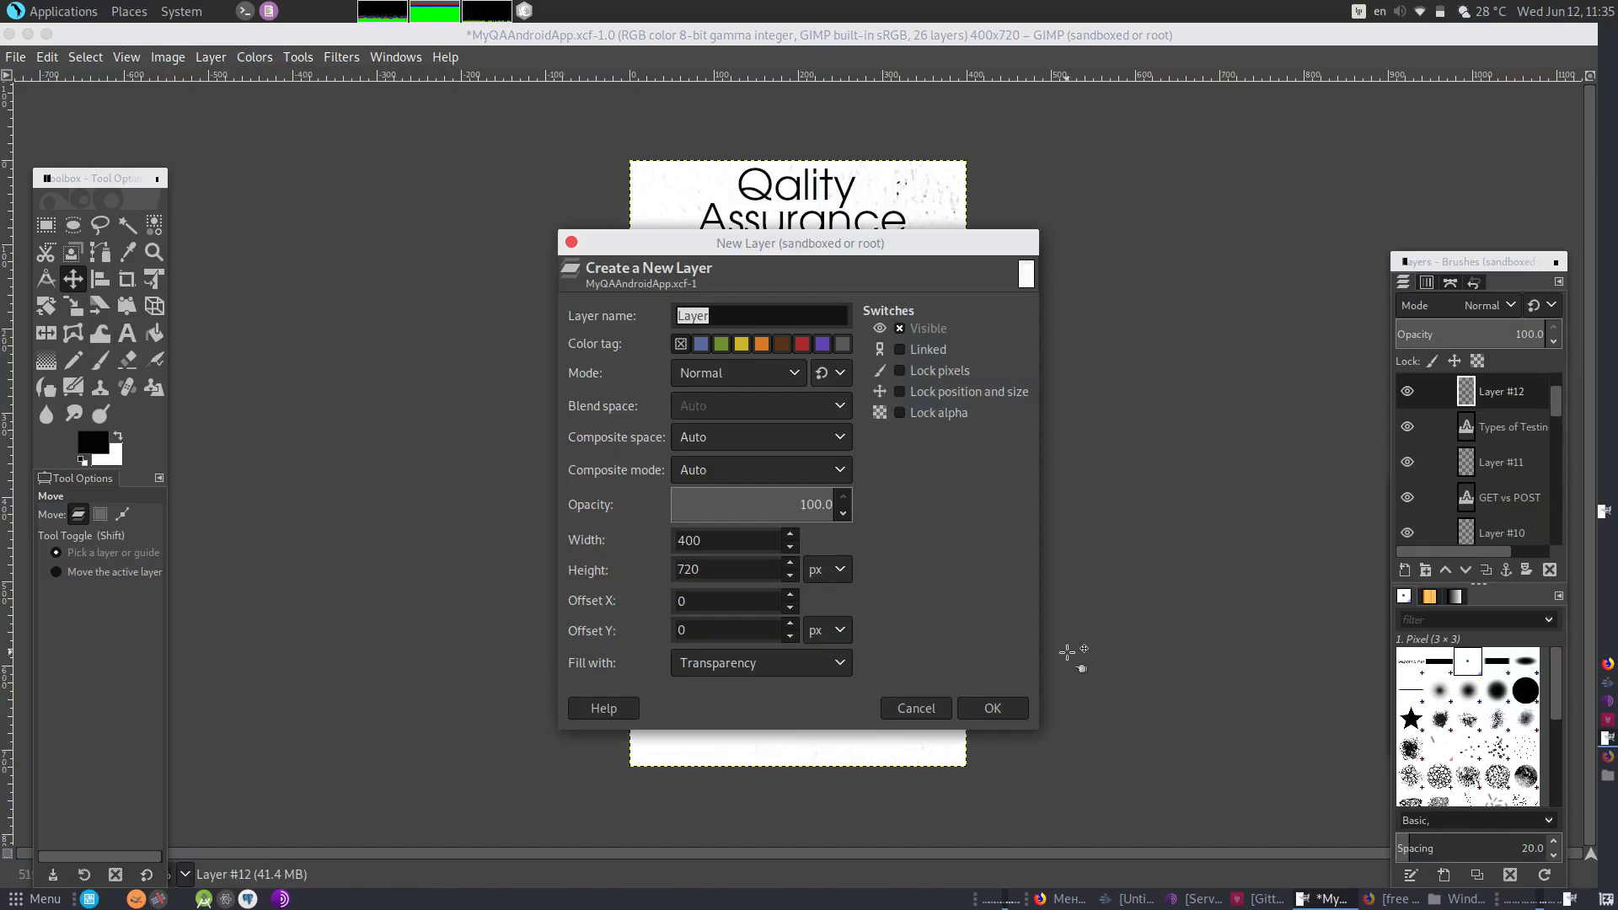
click(997, 709)
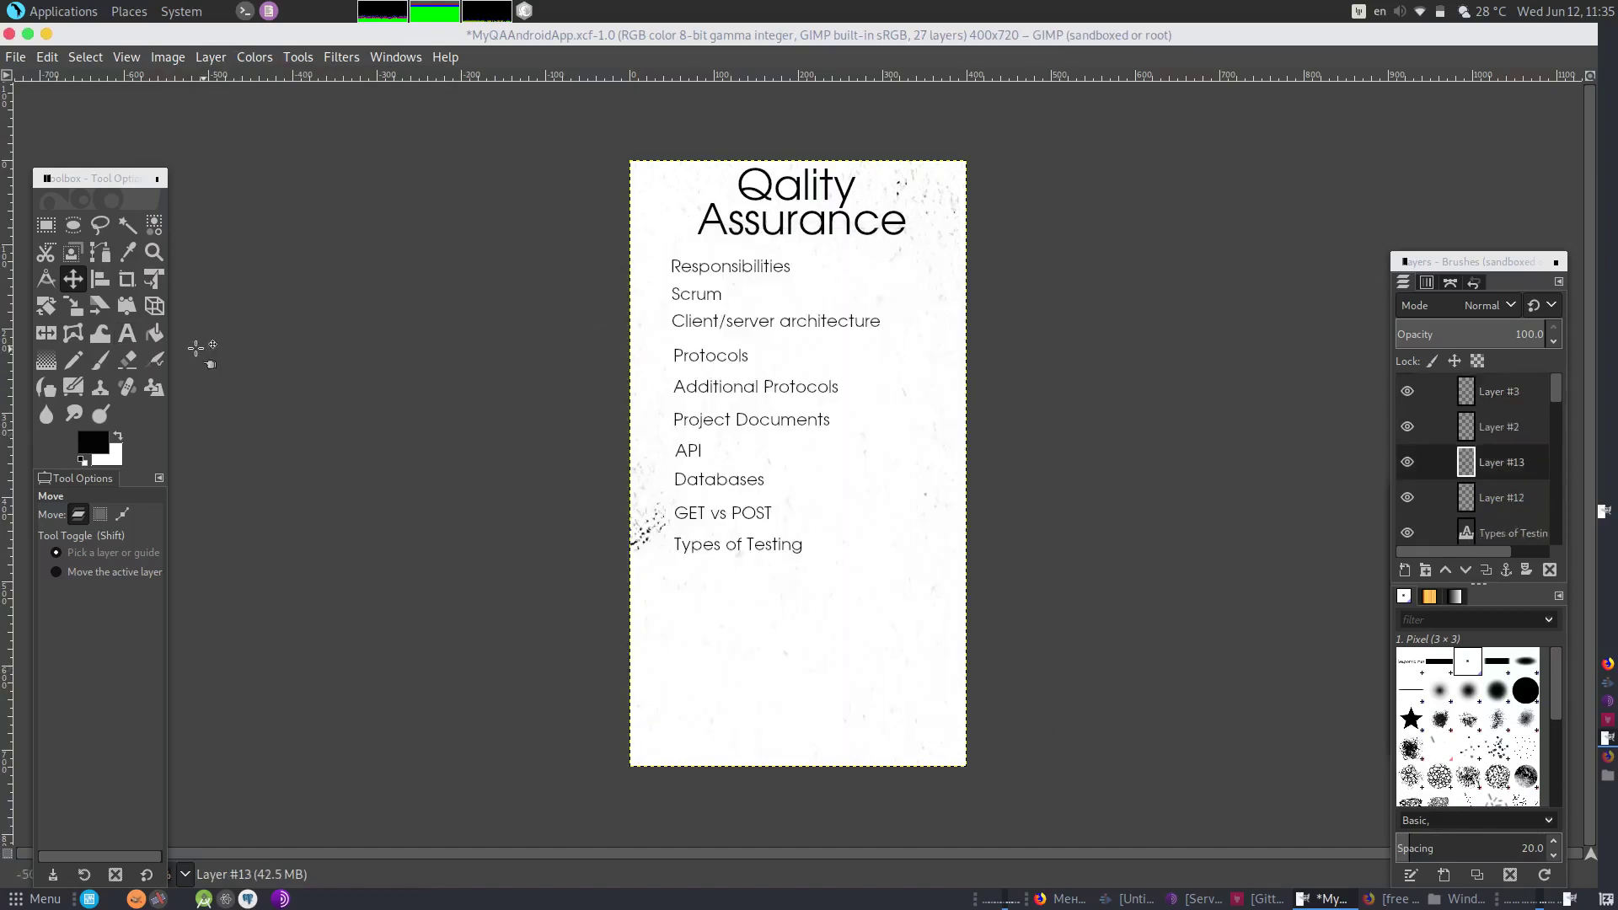
click(133, 341)
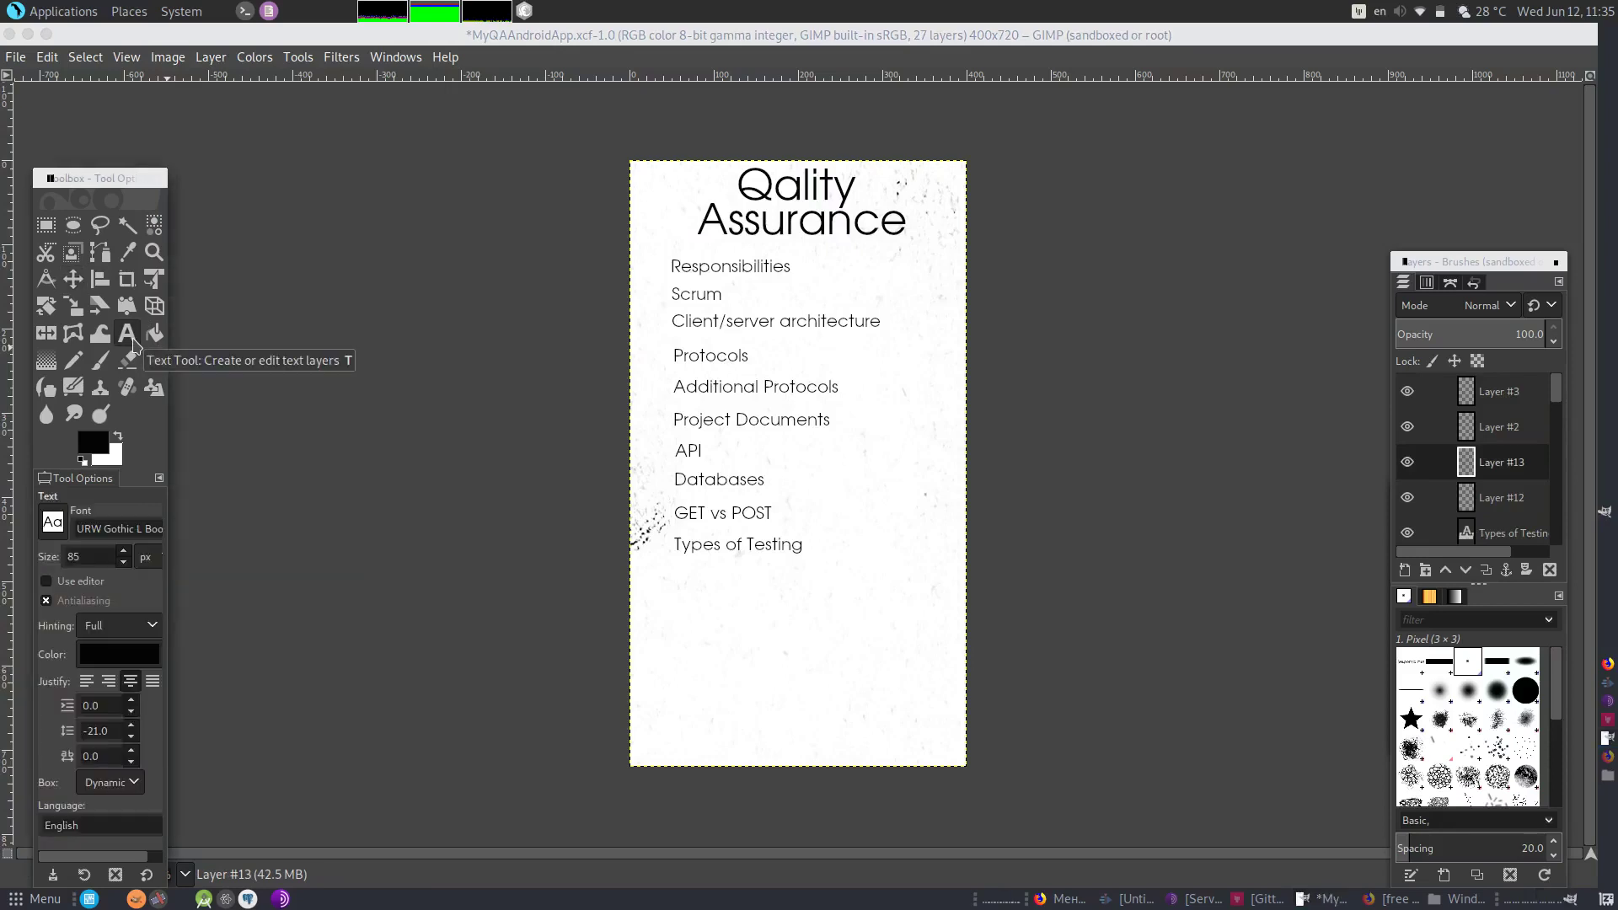
click(679, 582)
text(User Story)
- Set User Story to size 20 and move it up under Types of Testing
key(ctrl+a)
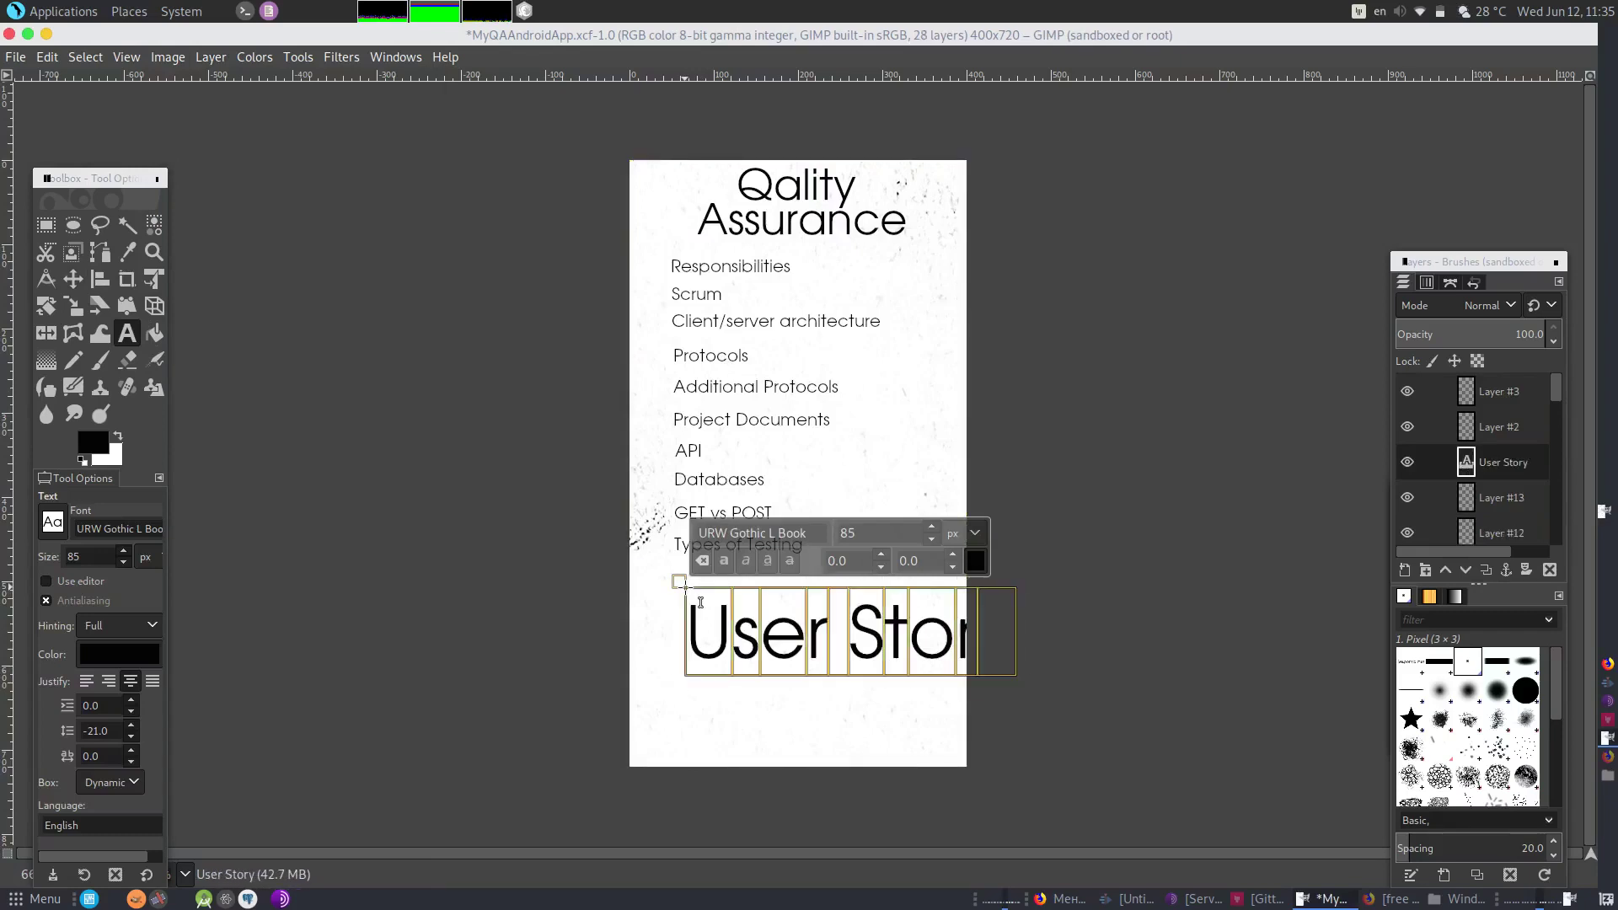
click(868, 534)
key(BackSpace)
key(BackSpace)
text(20)
key(Return)
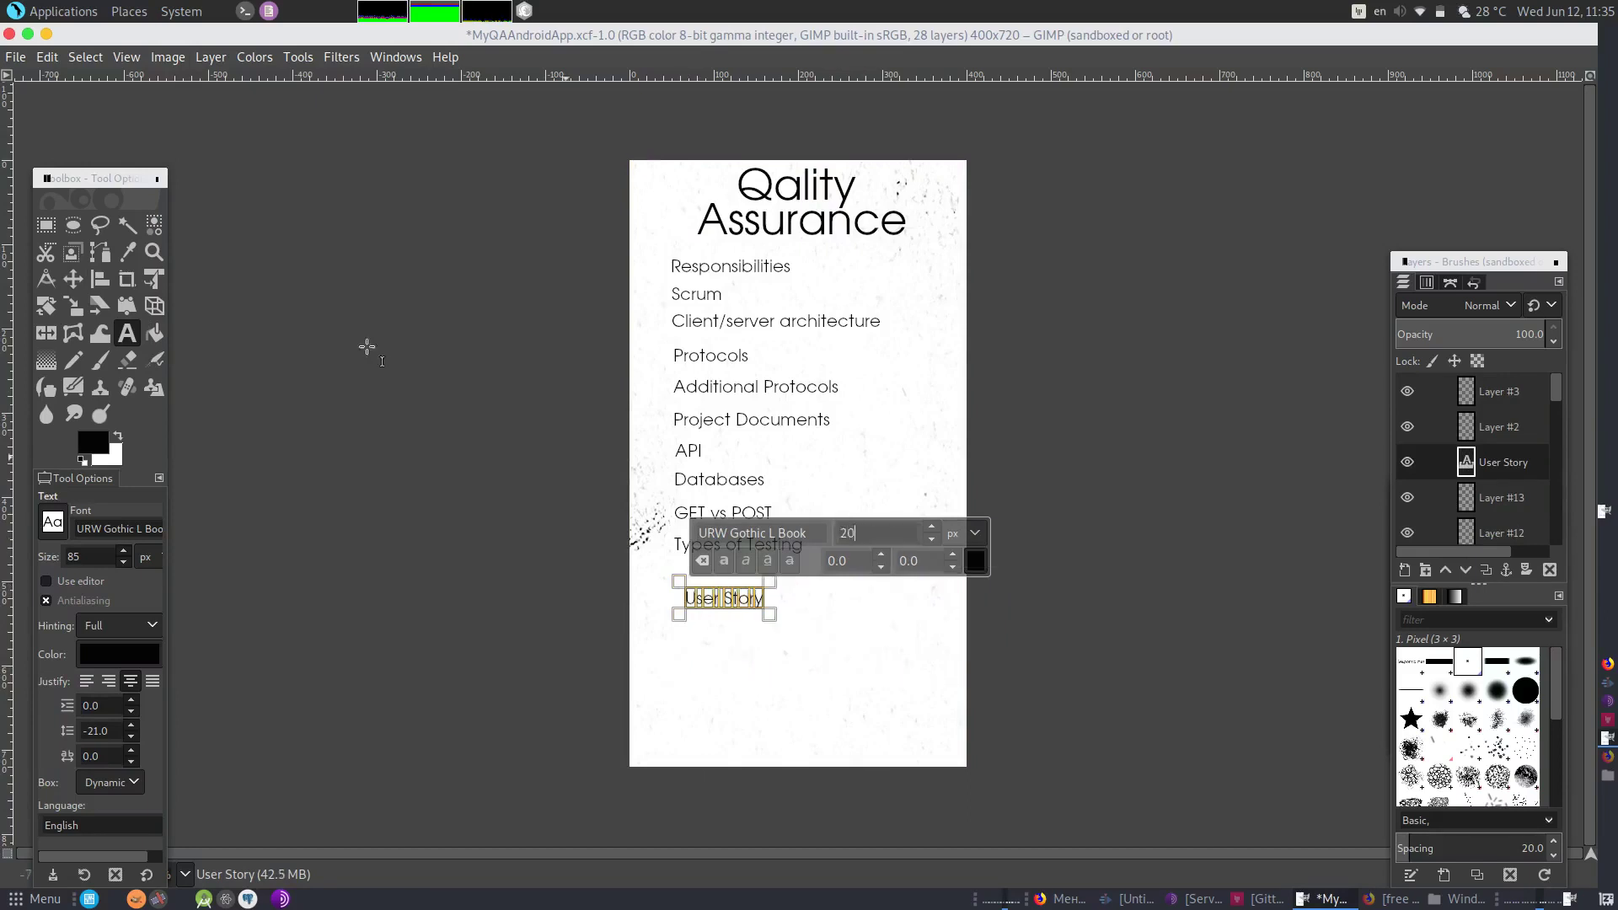
click(72, 283)
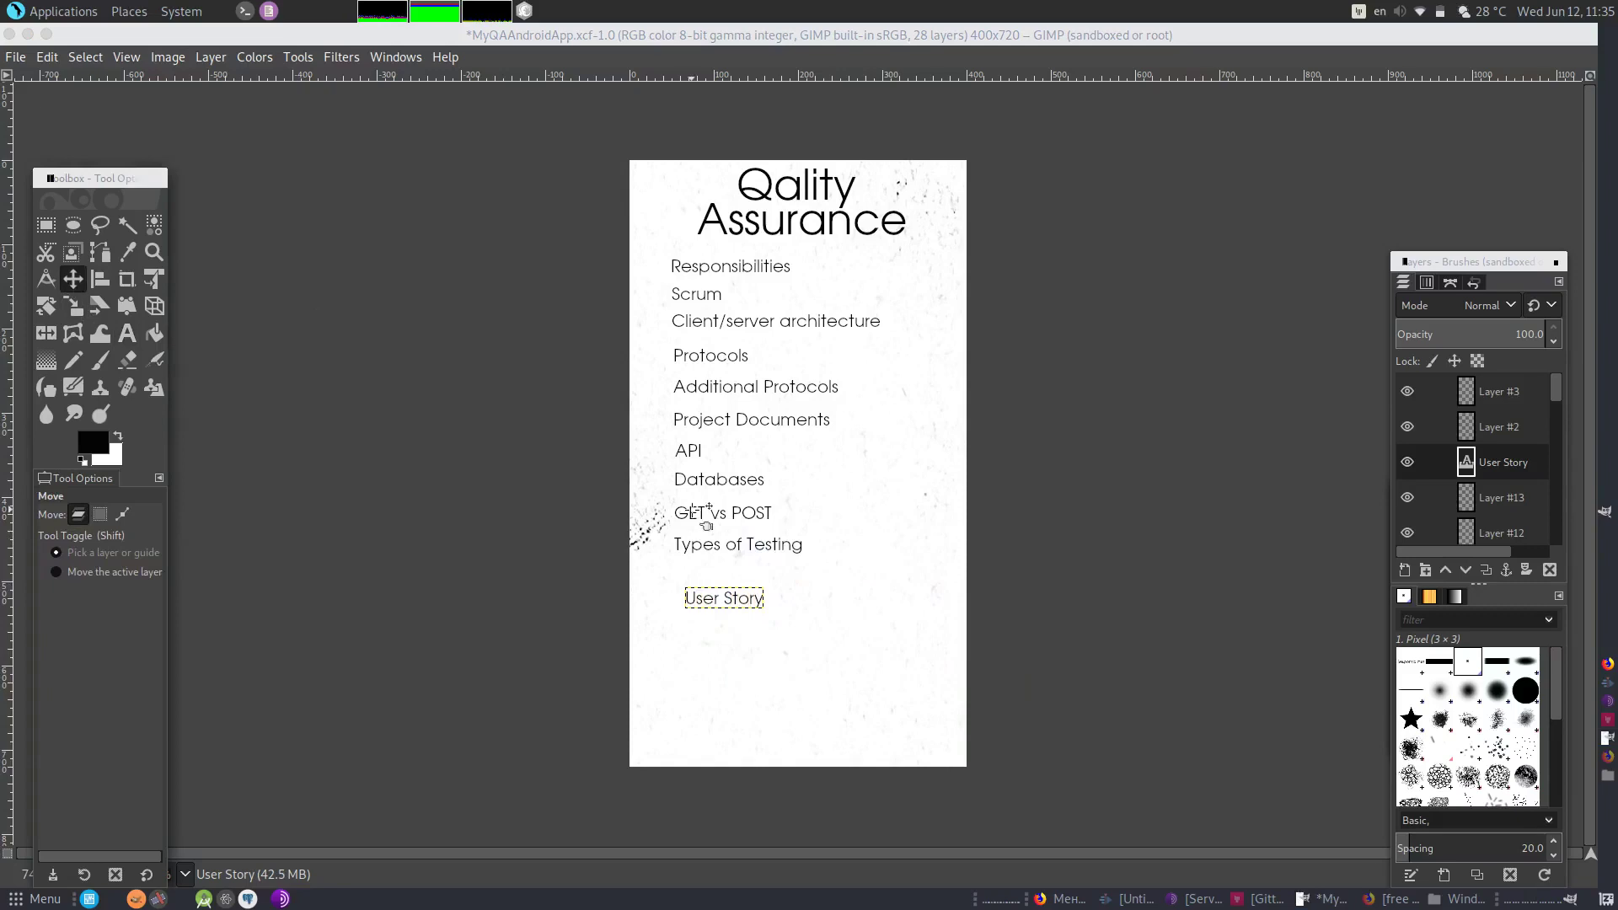
drag(712, 609, 708, 593)
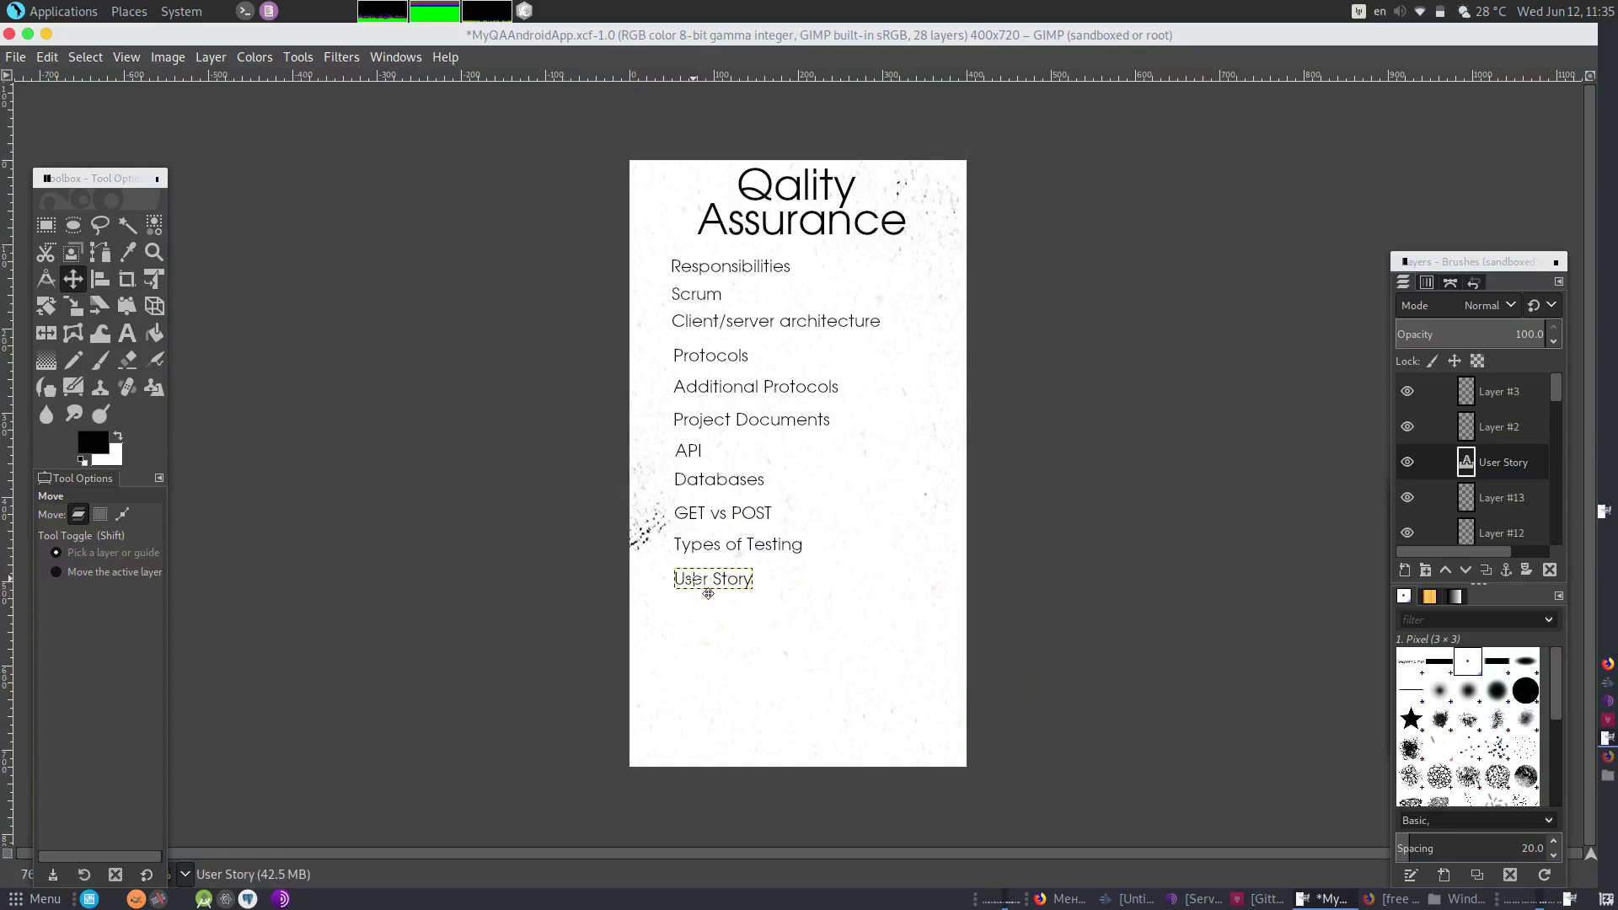
- Add a new transparent layer and type 'Test Case' below User Story
click(212, 57)
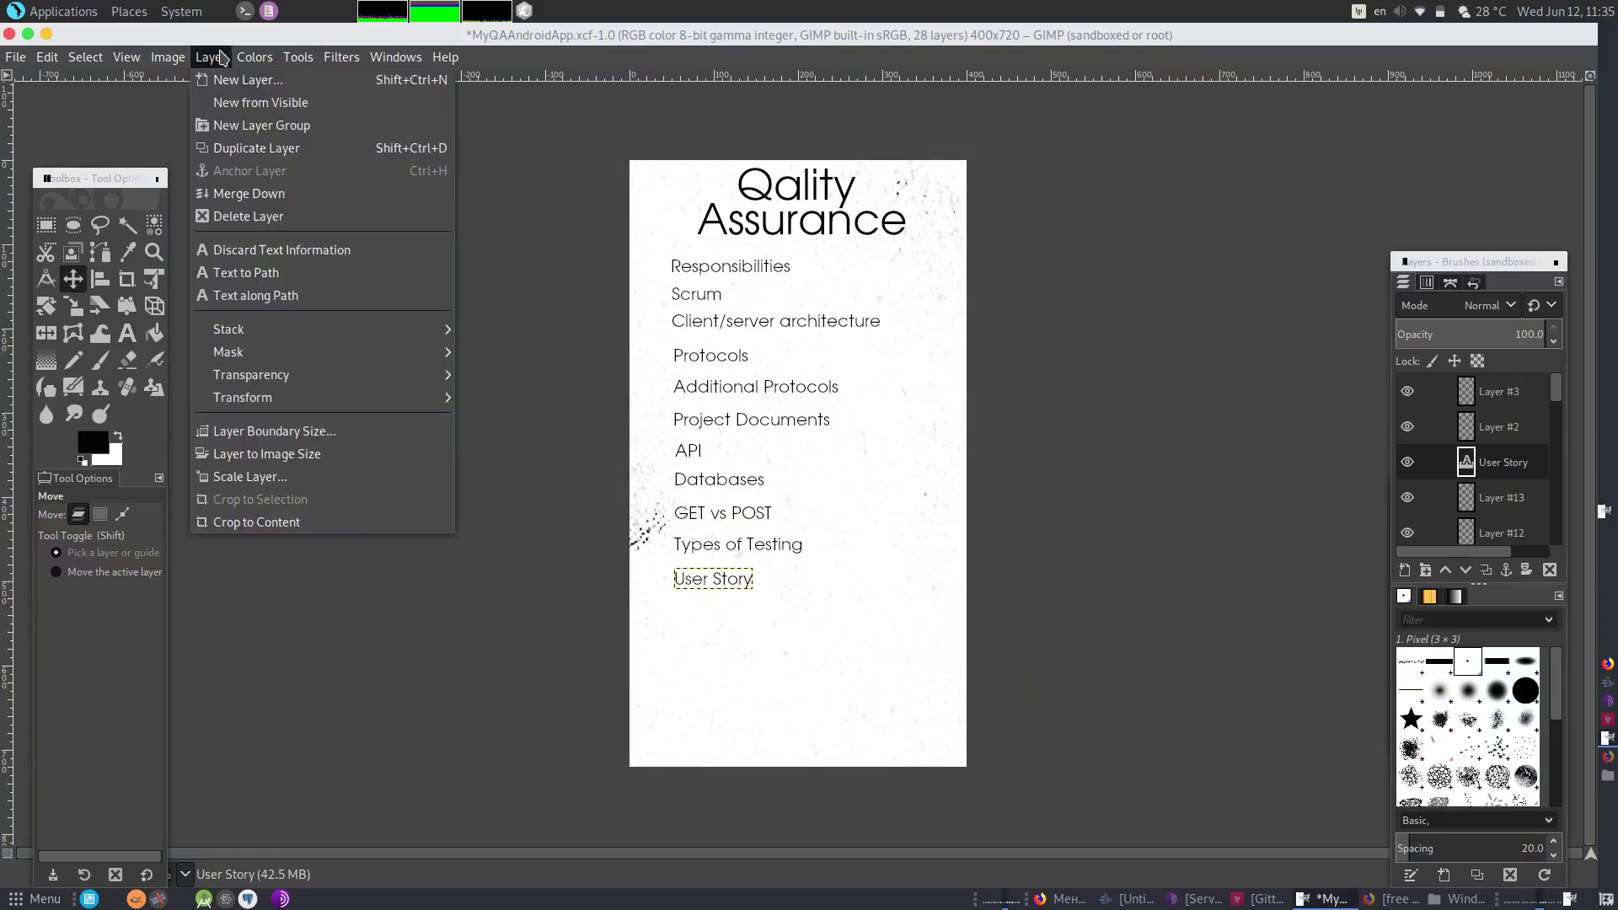
click(233, 81)
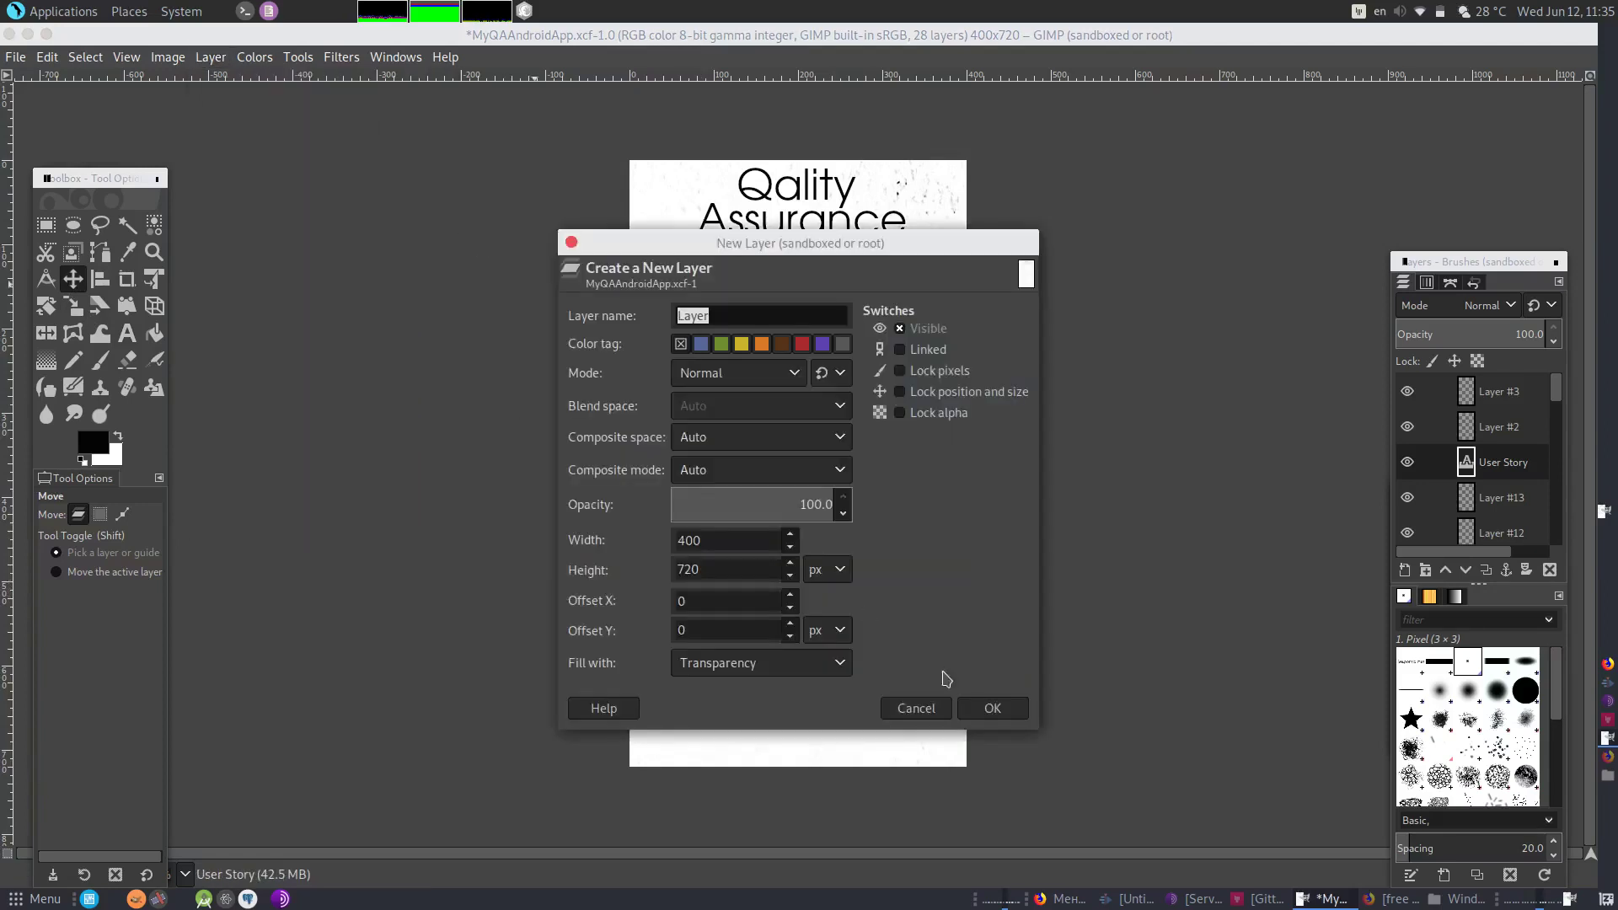
click(991, 709)
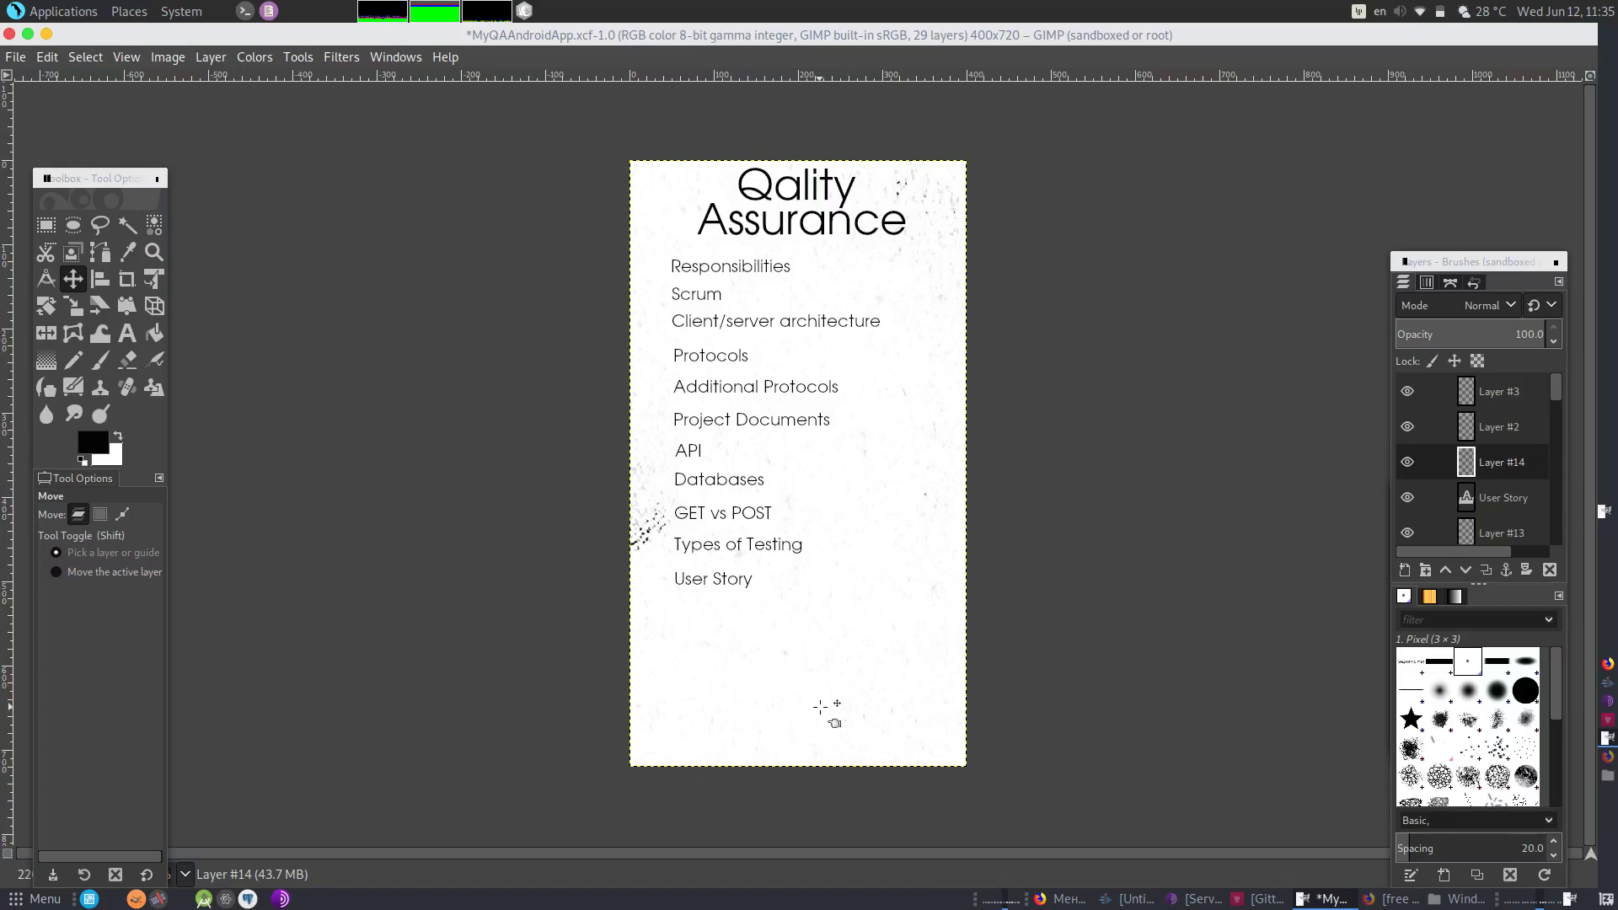
click(127, 334)
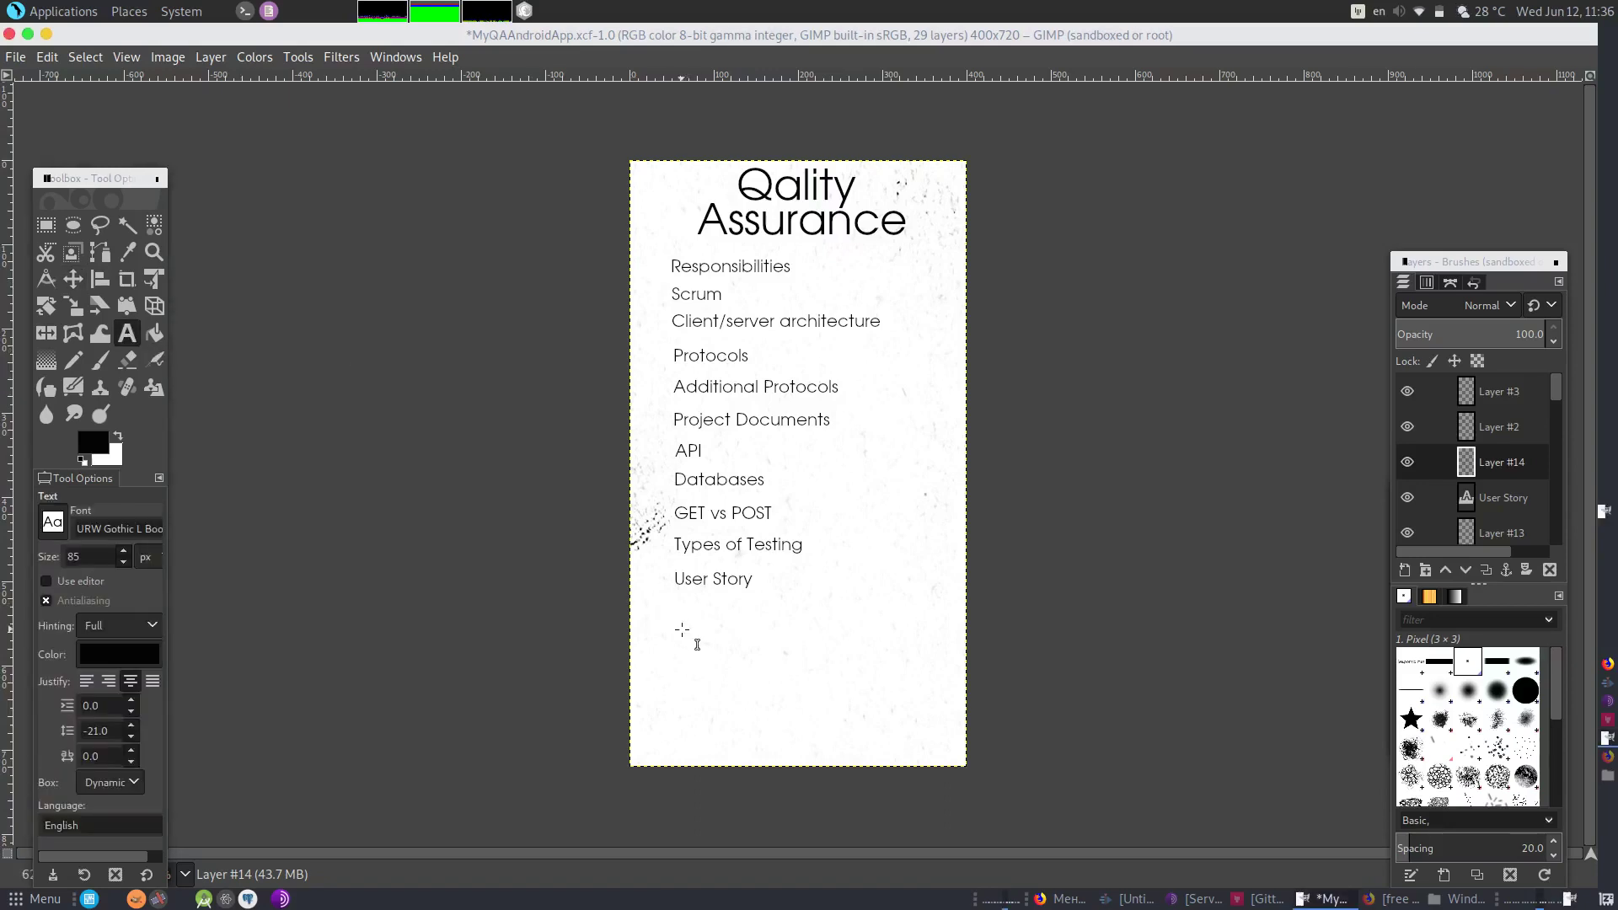
click(682, 630)
text(Test Case)
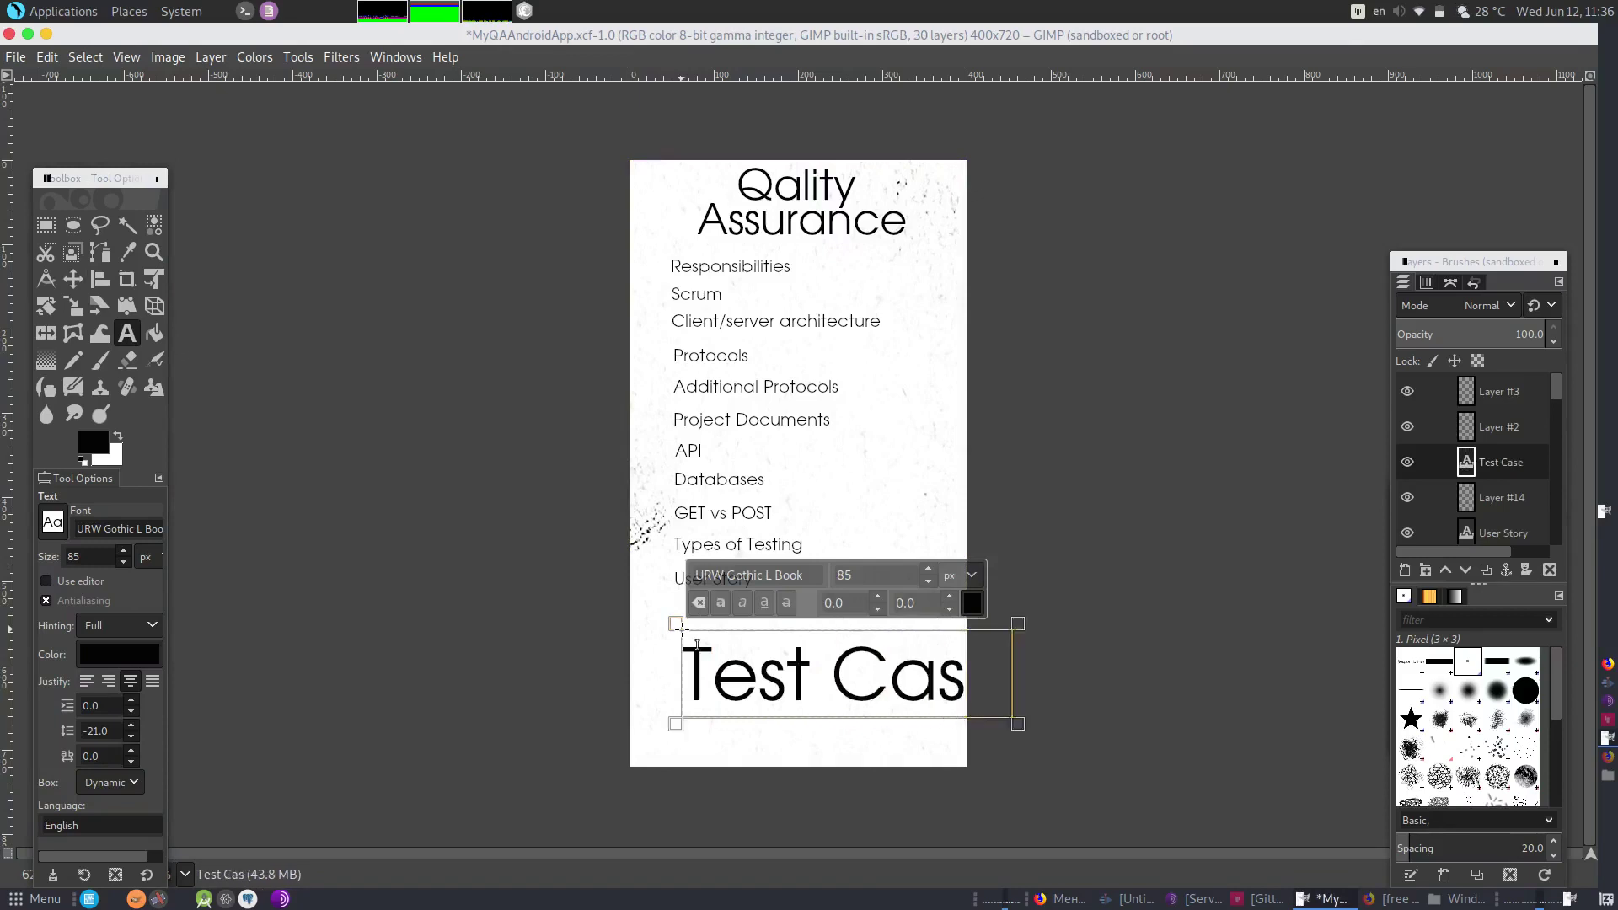
- Set Test Case to size 20 and move it up beneath User Story
key(ctrl+a)
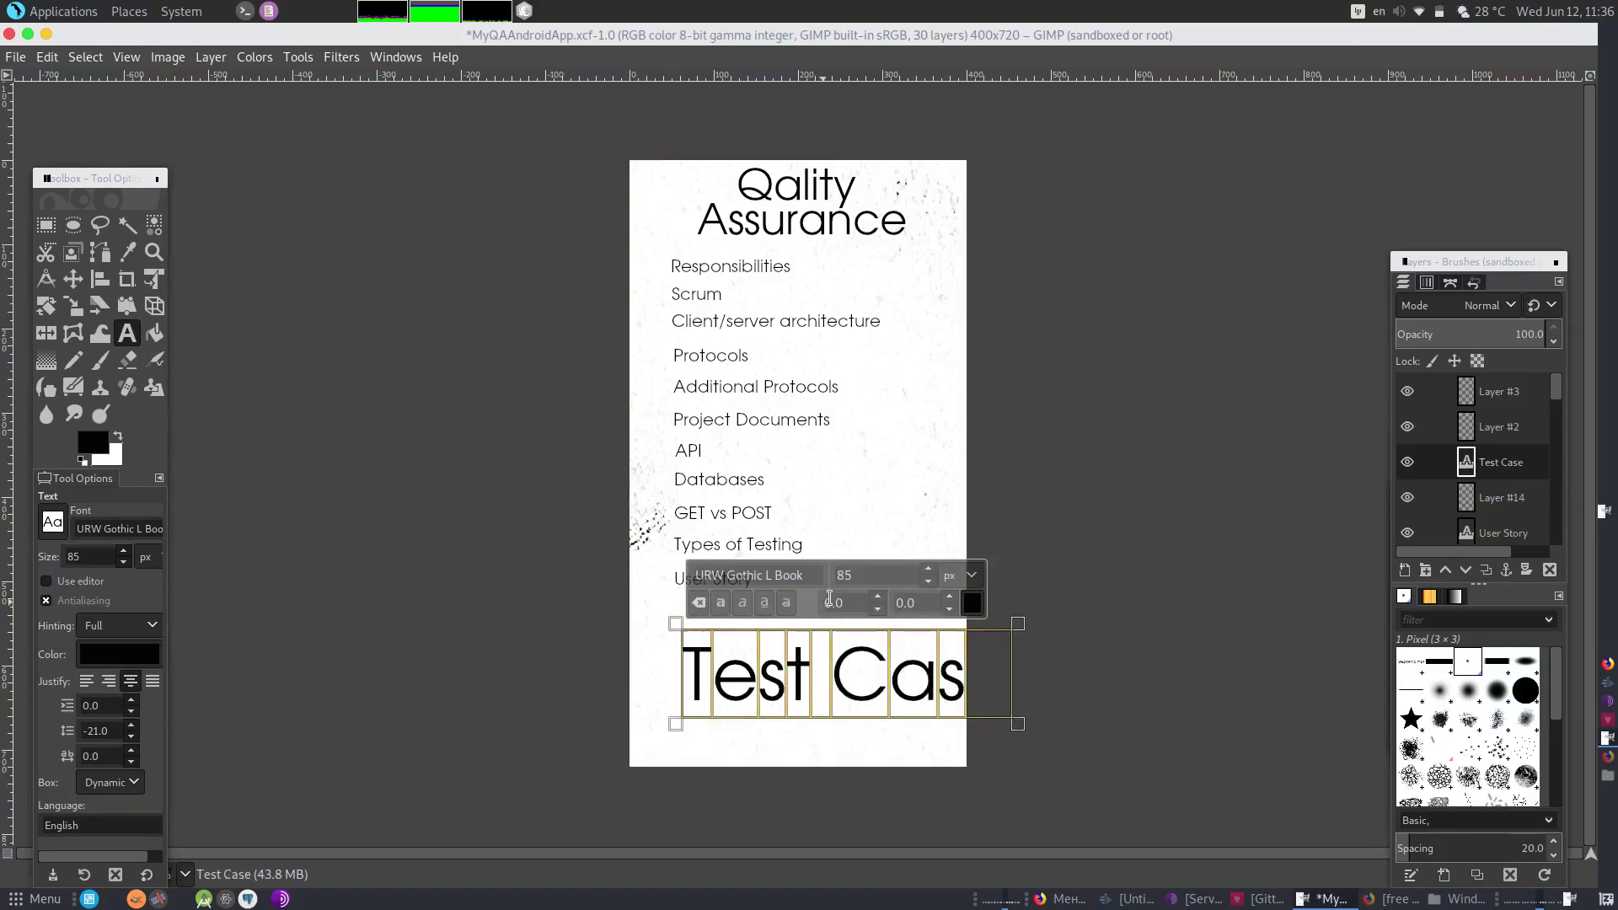
double_click(869, 579)
text(20)
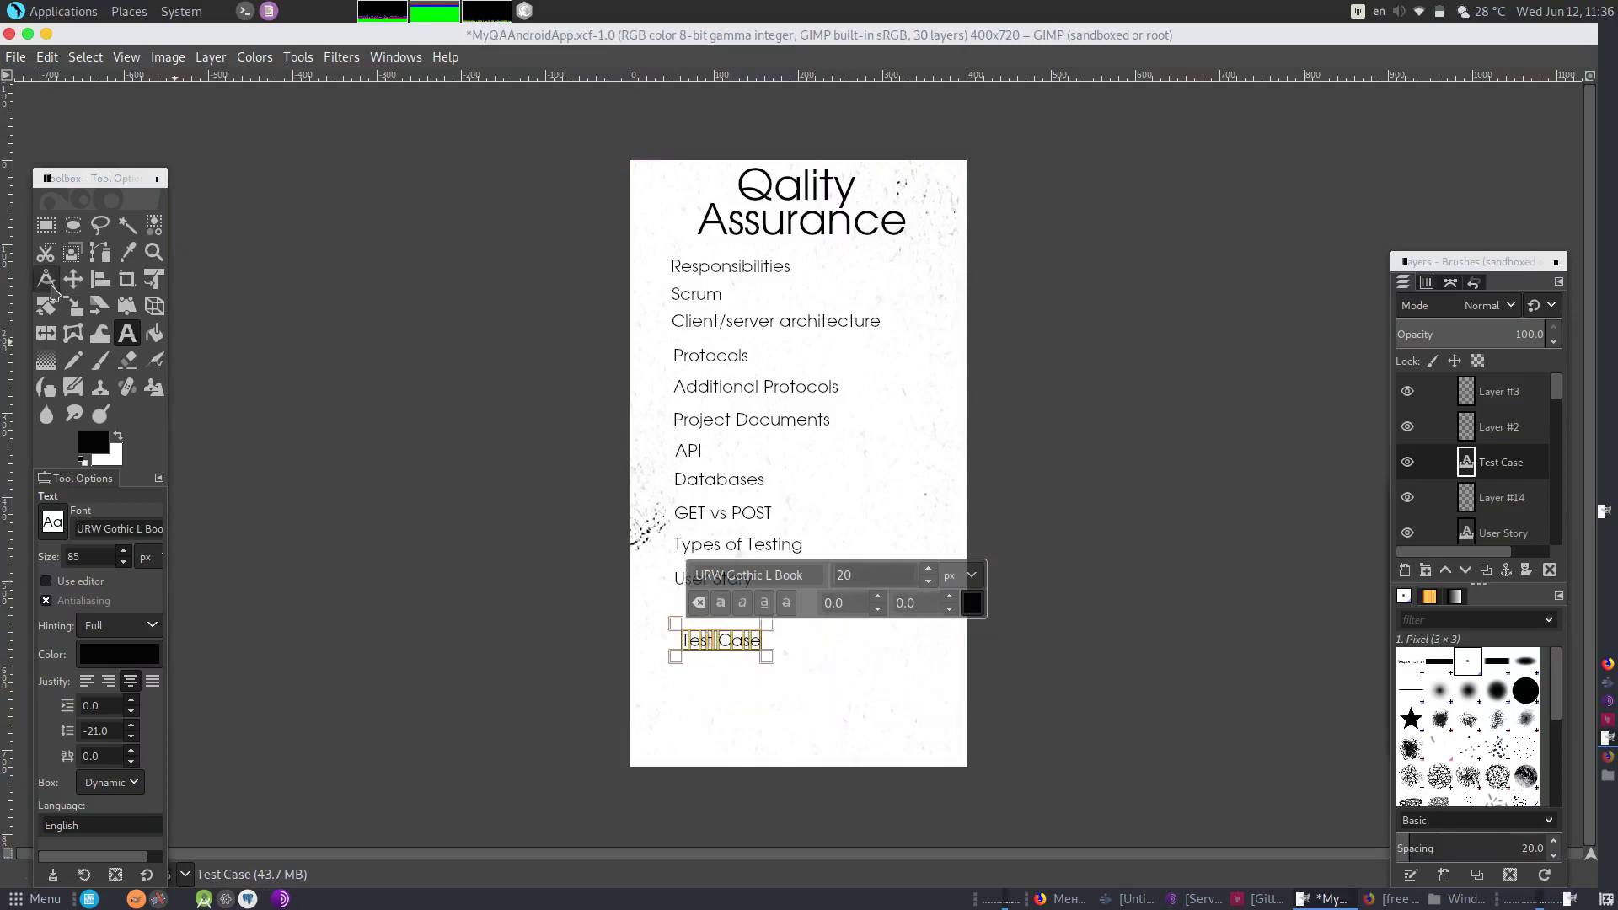
text(m)
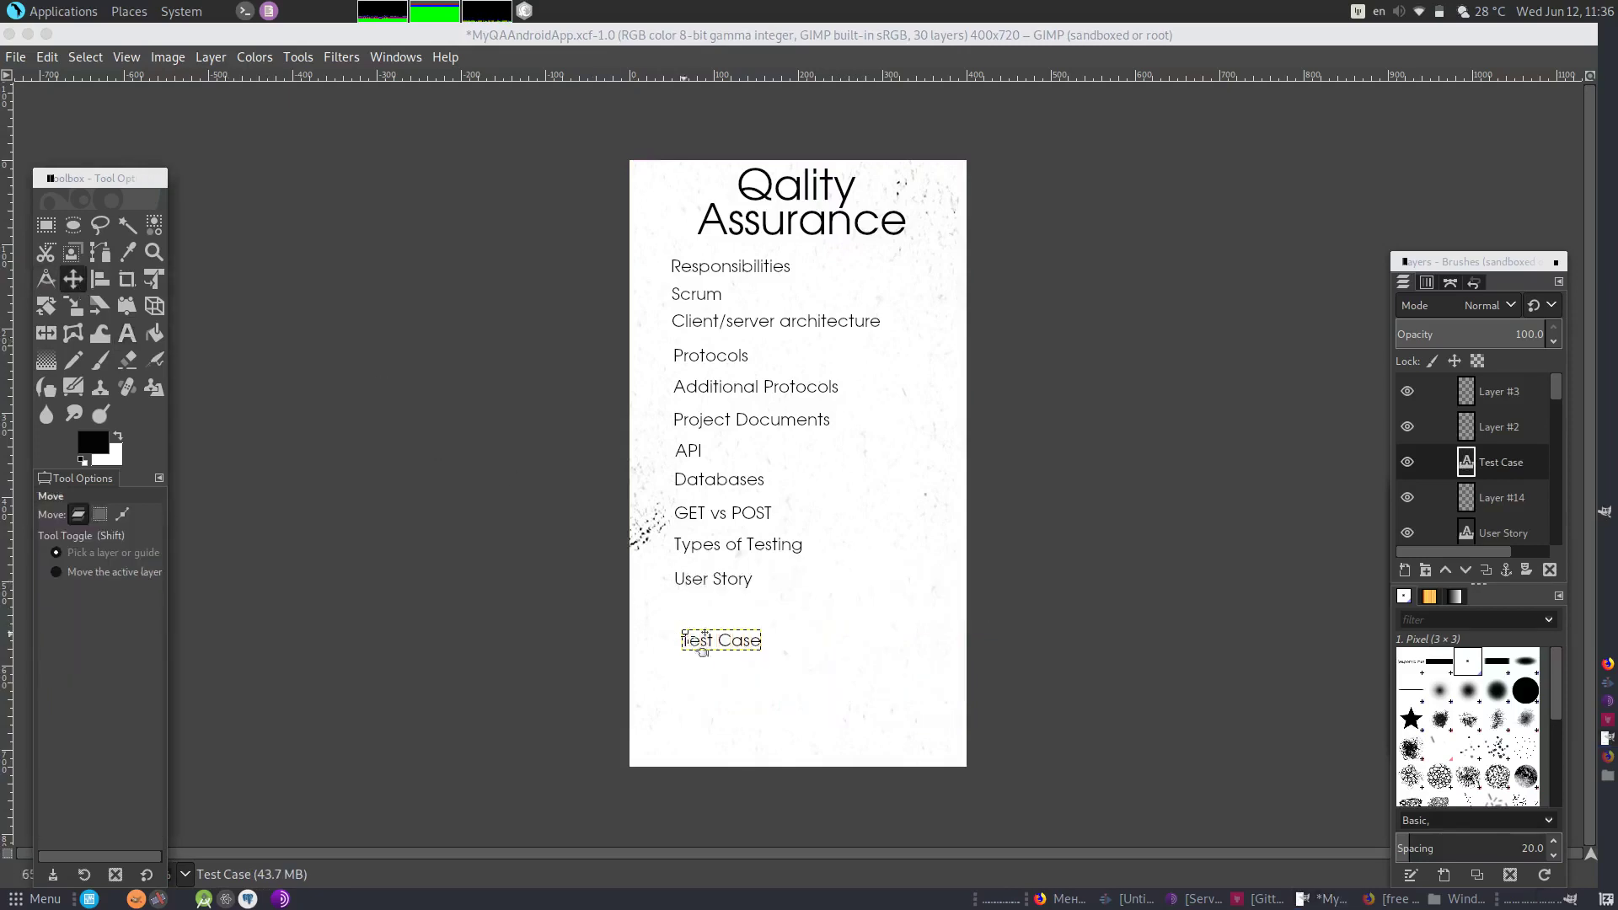
click(715, 641)
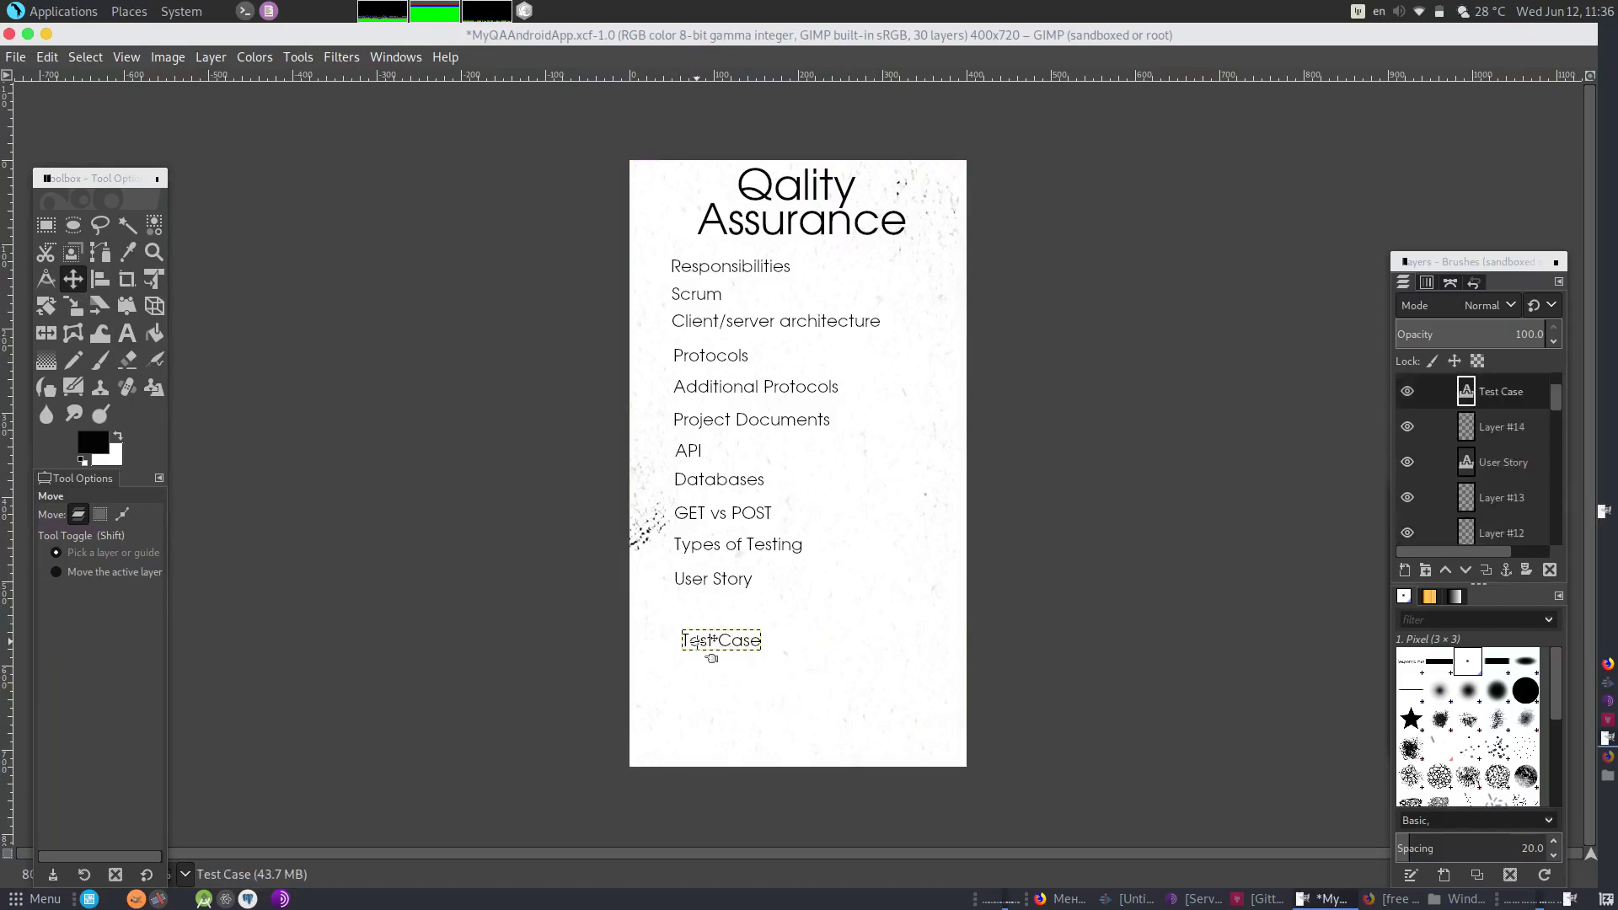
click(724, 641)
drag(723, 657, 716, 626)
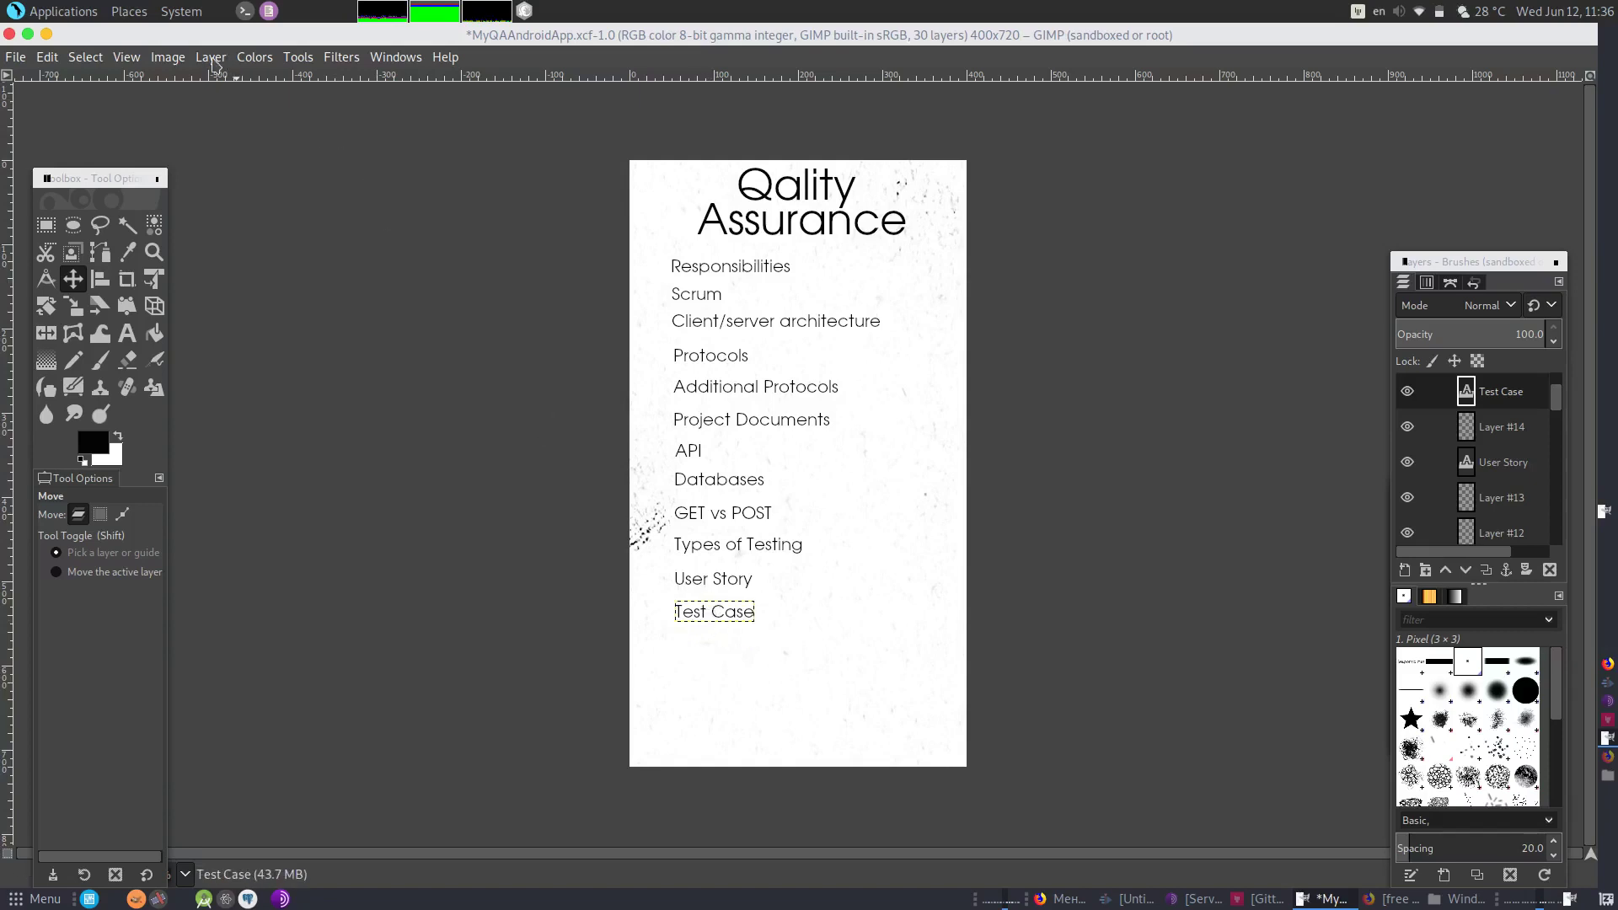
- Add a new transparent layer and type 'Postman' below Test Case
click(211, 59)
click(226, 80)
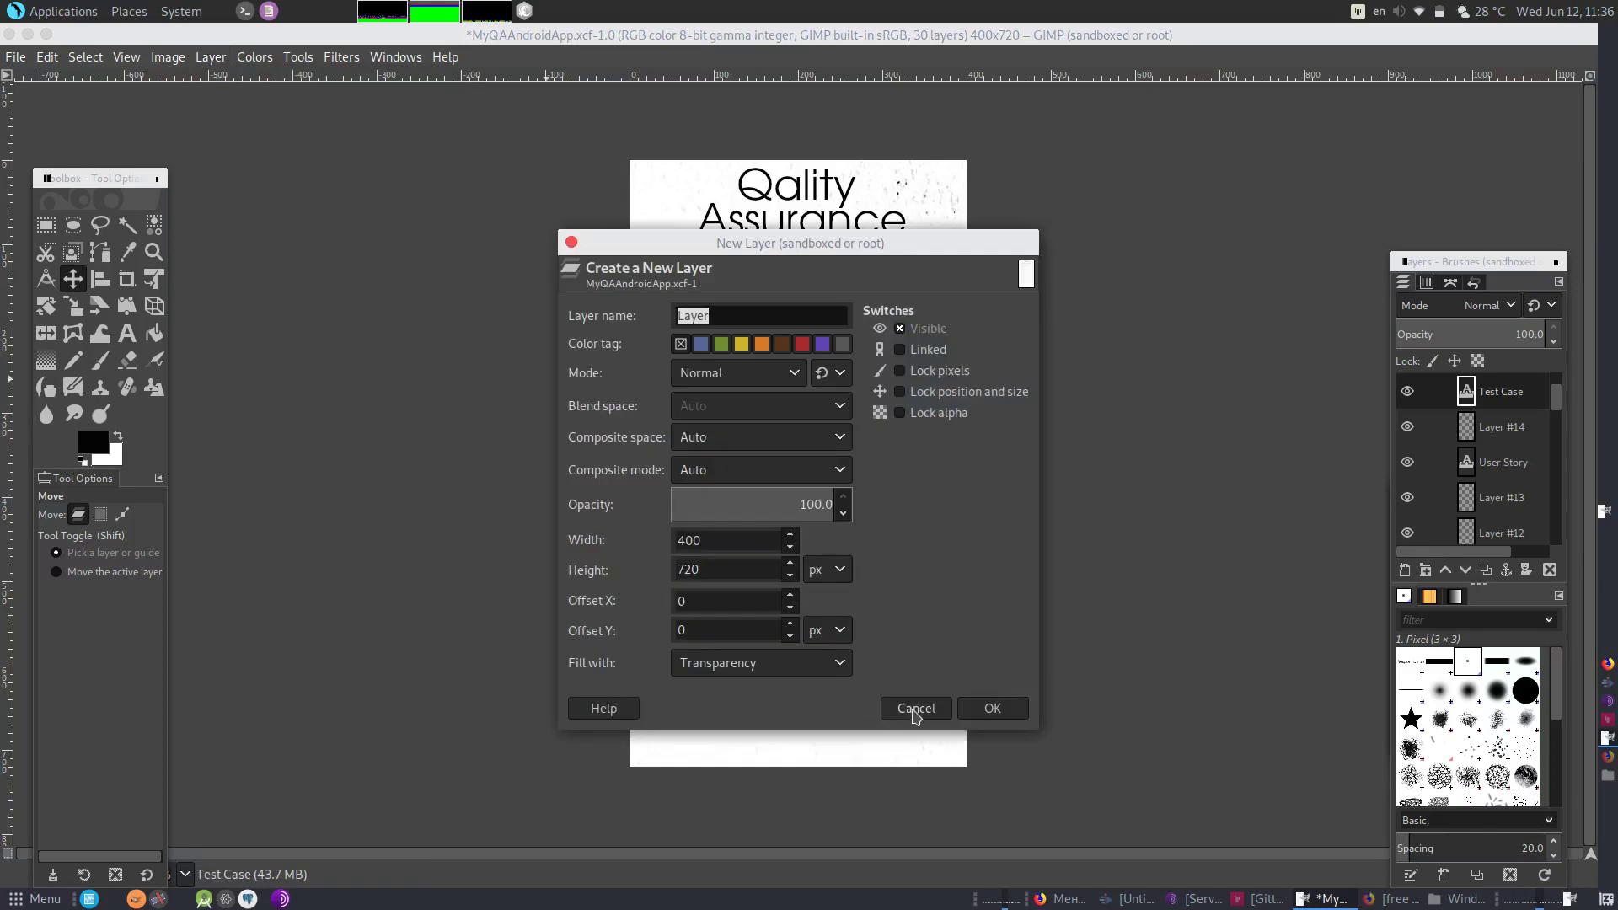
click(984, 717)
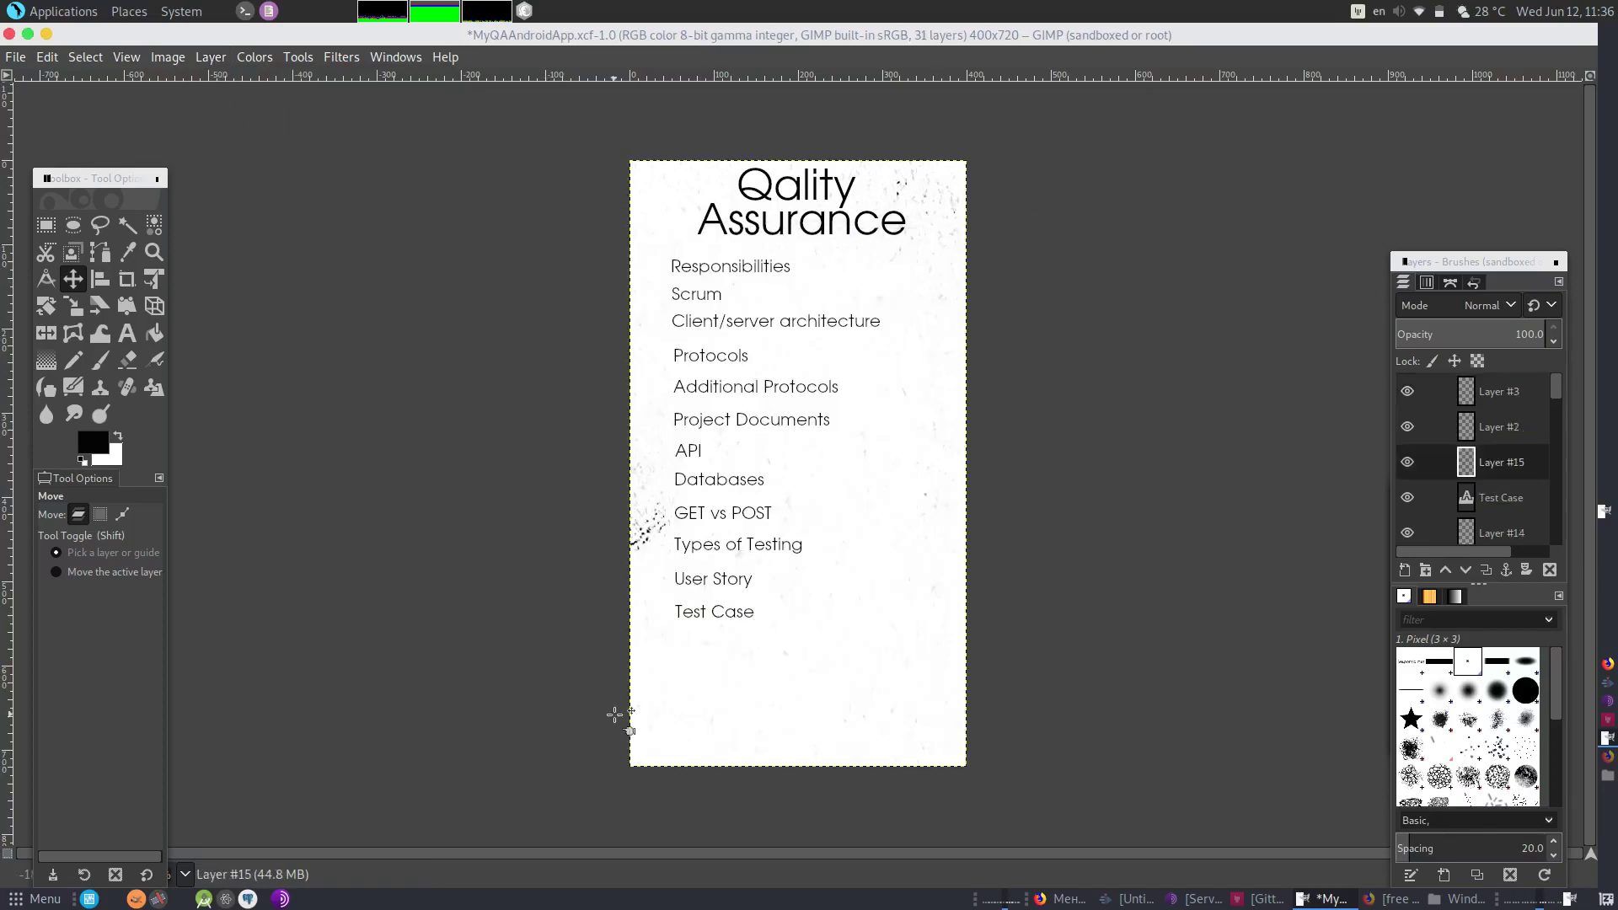
click(127, 335)
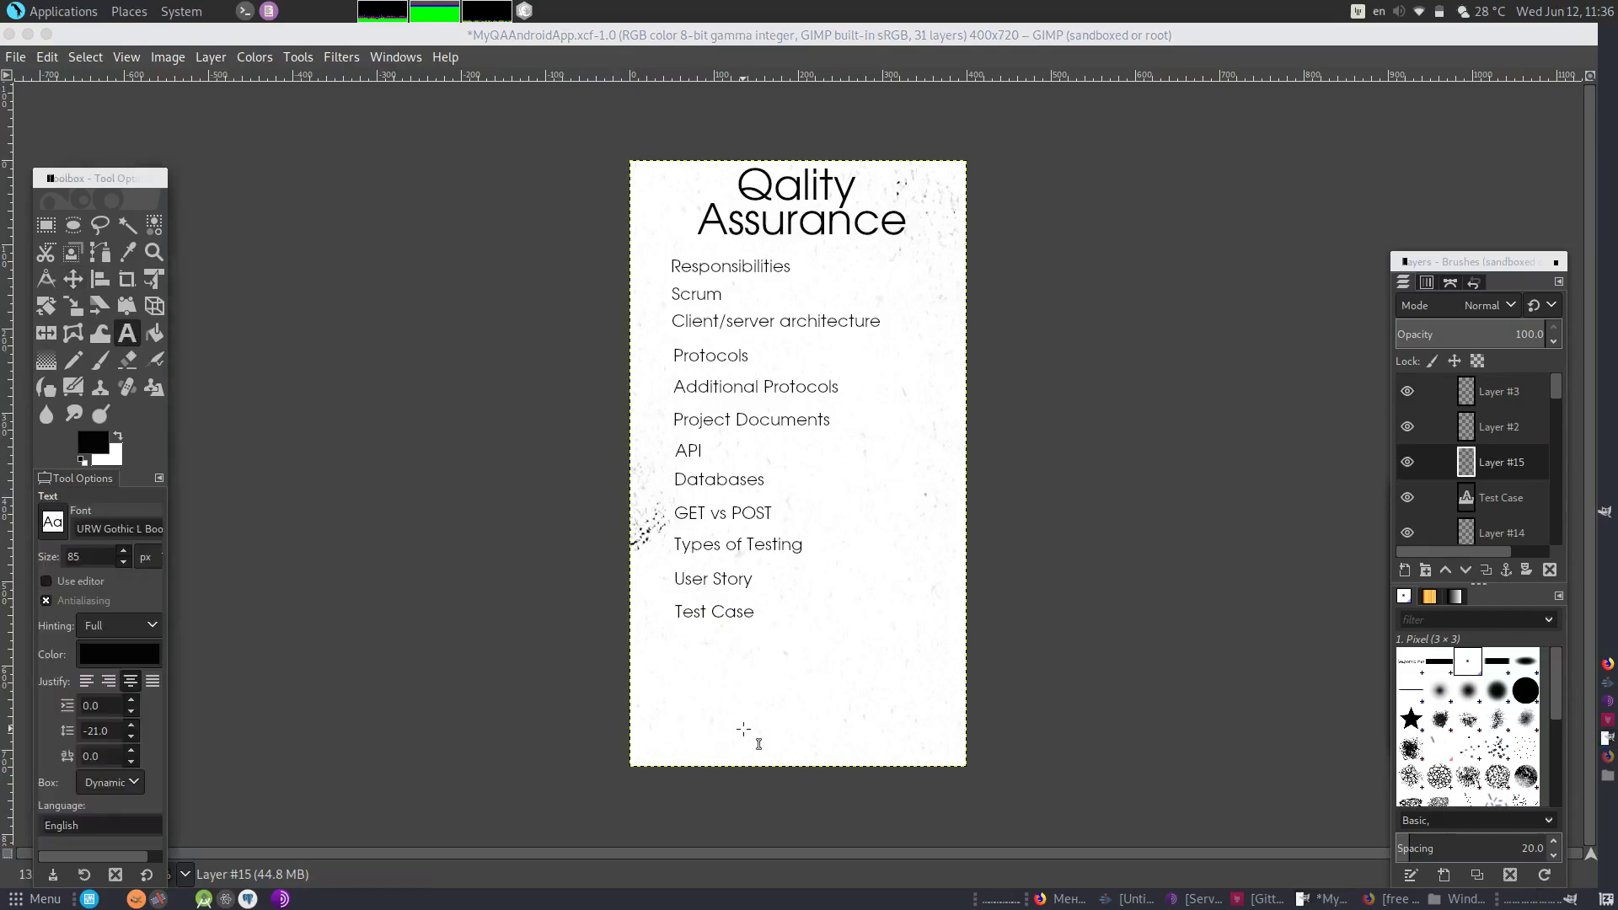
click(678, 649)
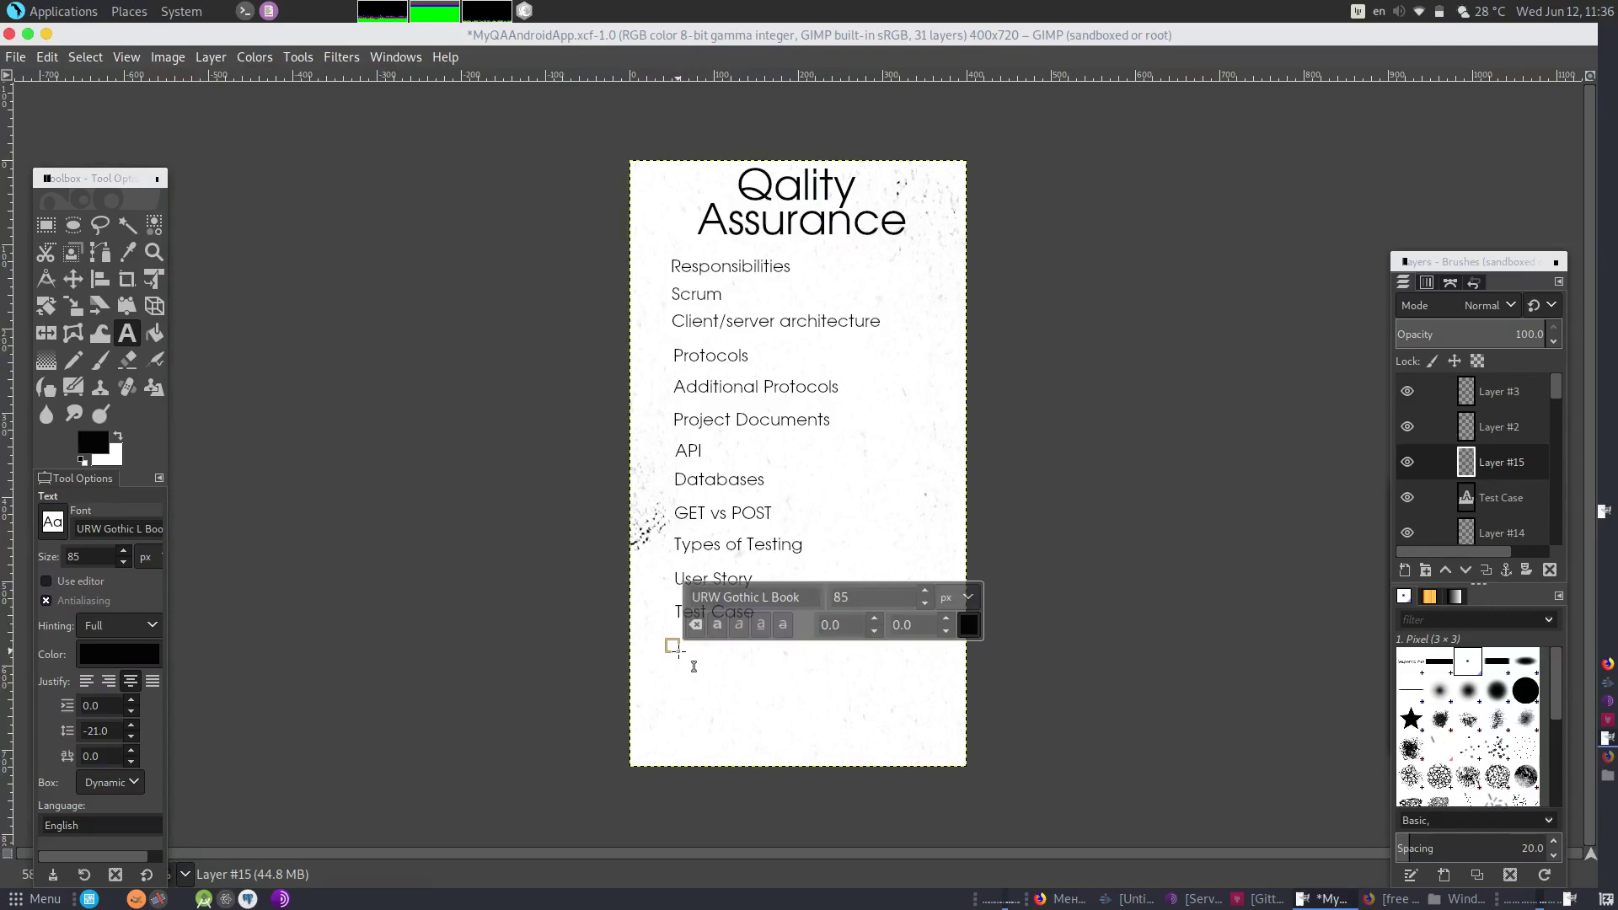
text(Postman)
- Set Postman to size 20 and move it up beneath Test Case
key(ctrl+a)
triple_click(864, 596)
key(BackSpace)
text(20)
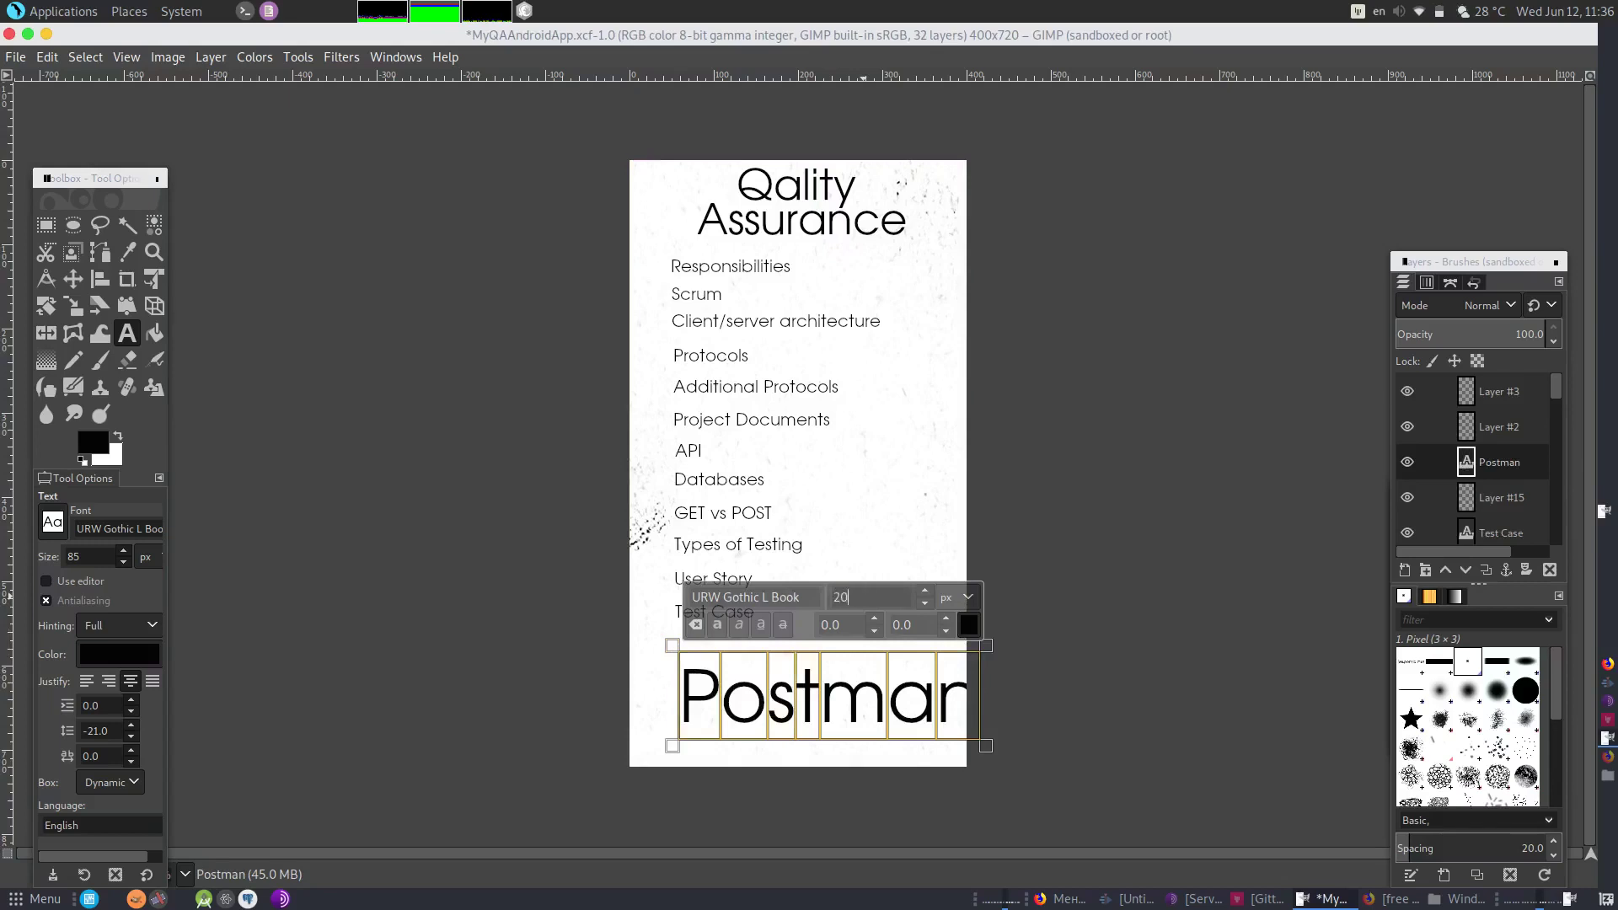
key(Return)
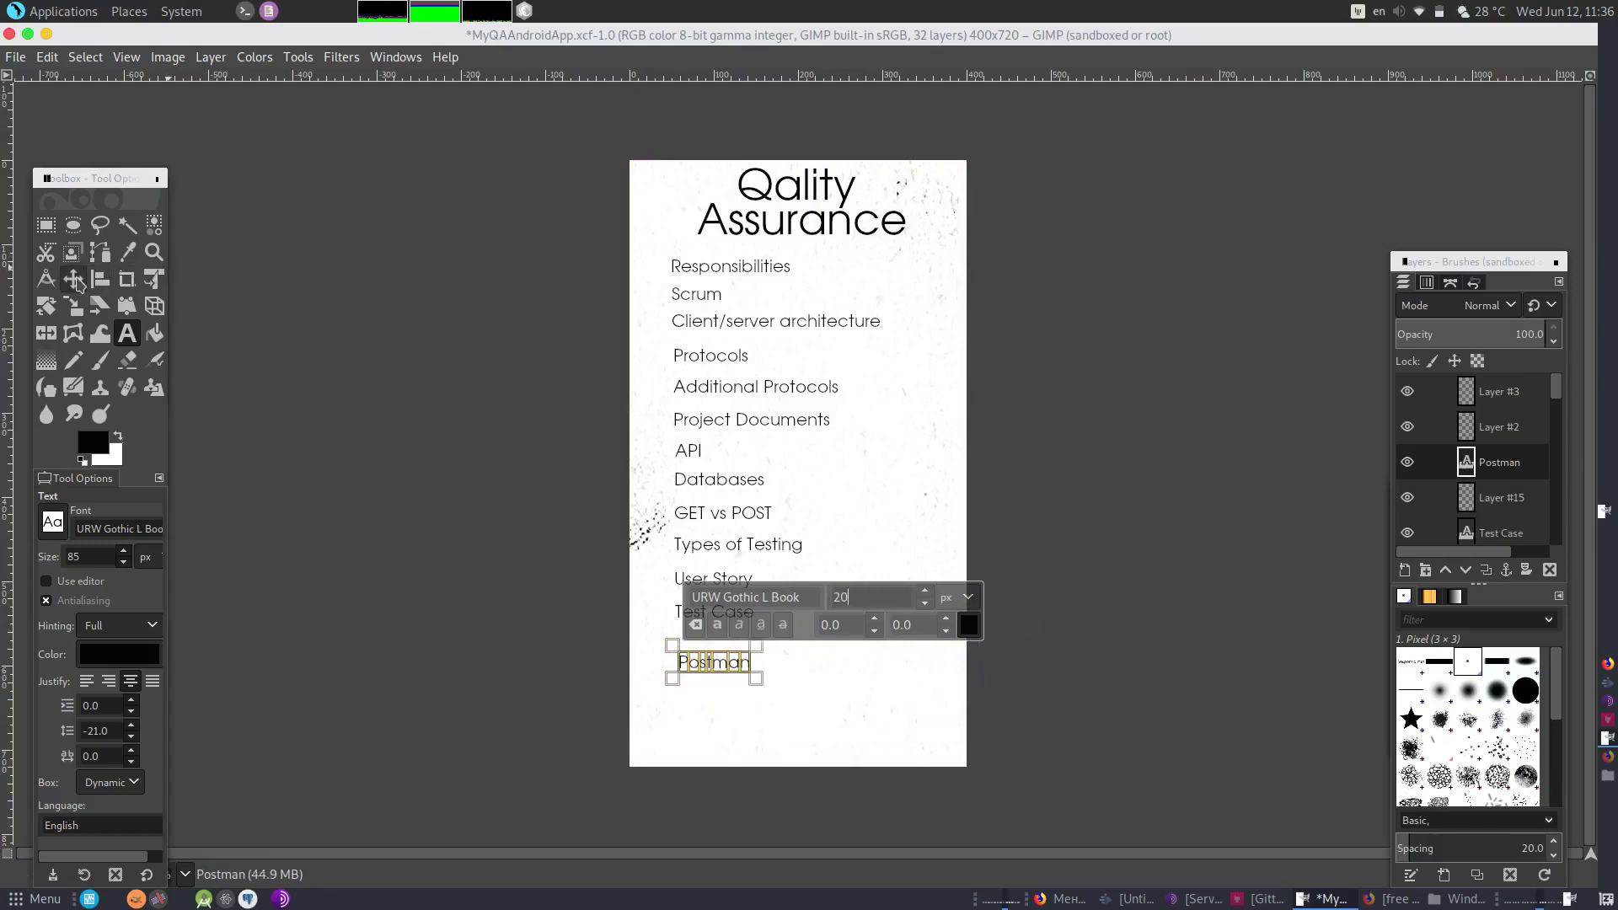
click(74, 279)
click(711, 678)
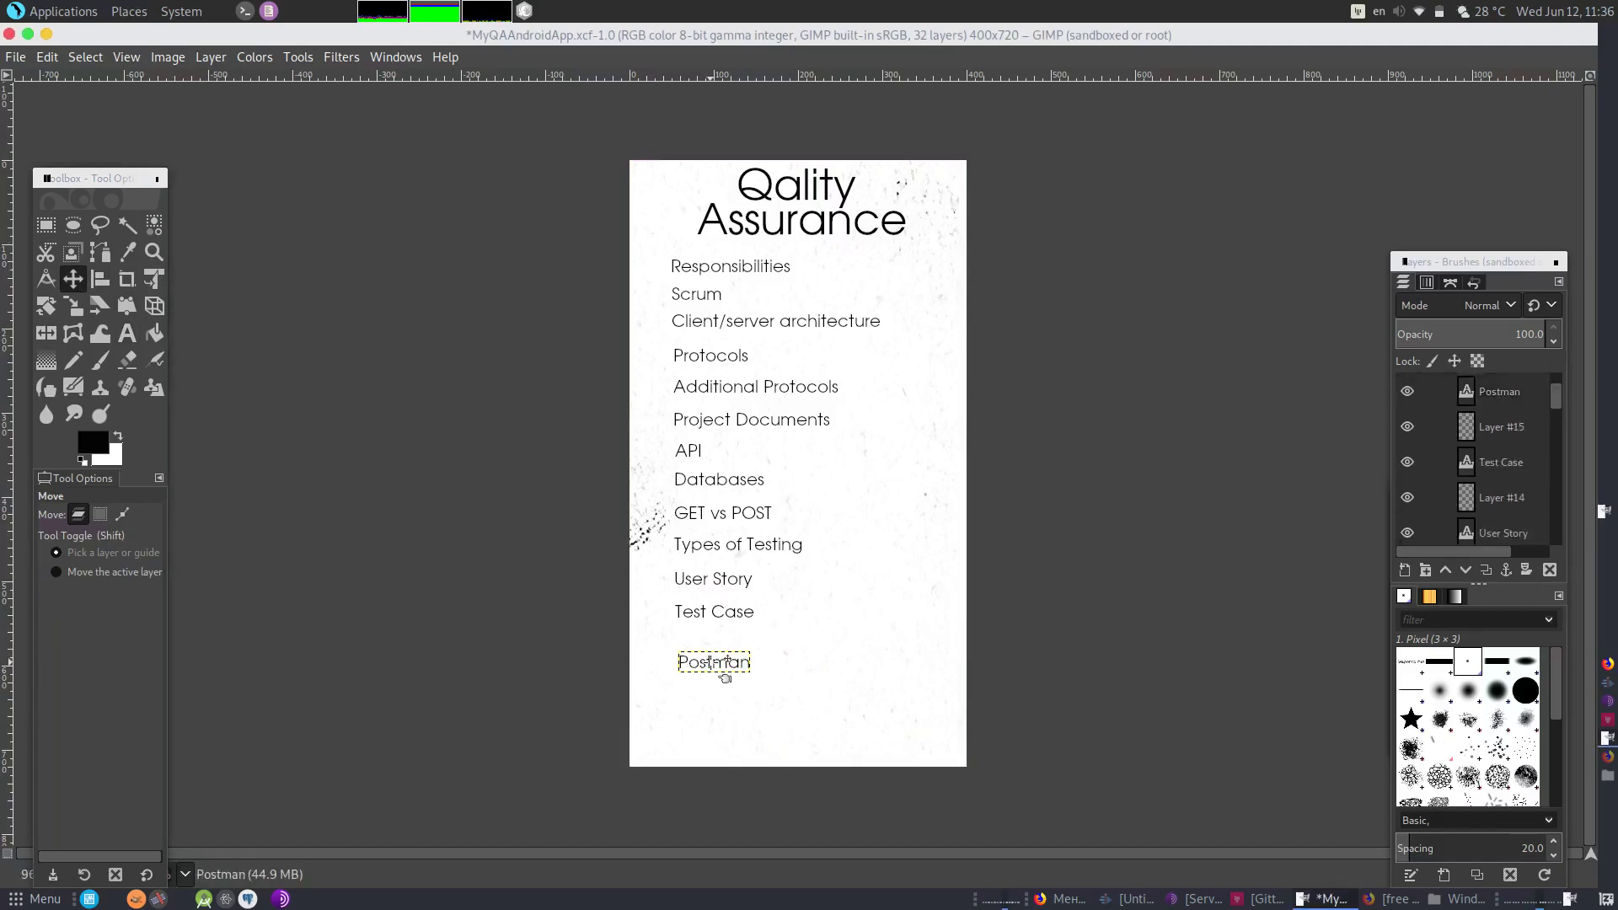
drag(741, 677, 742, 661)
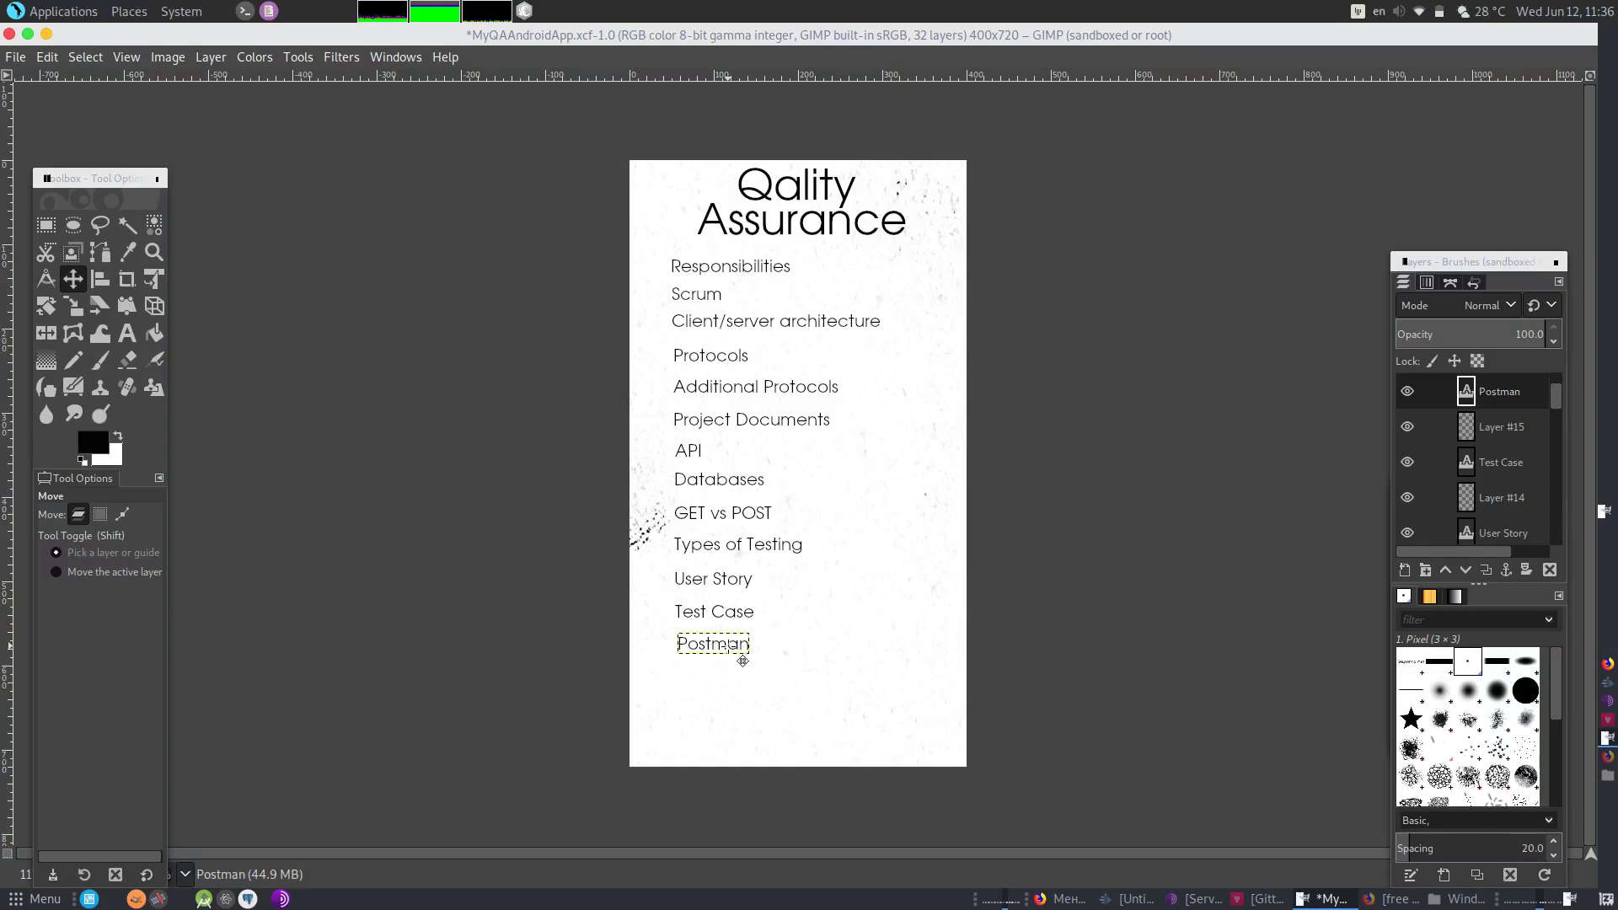
- Add empty transparent Layer #16 above Postman for the next list entry
click(212, 59)
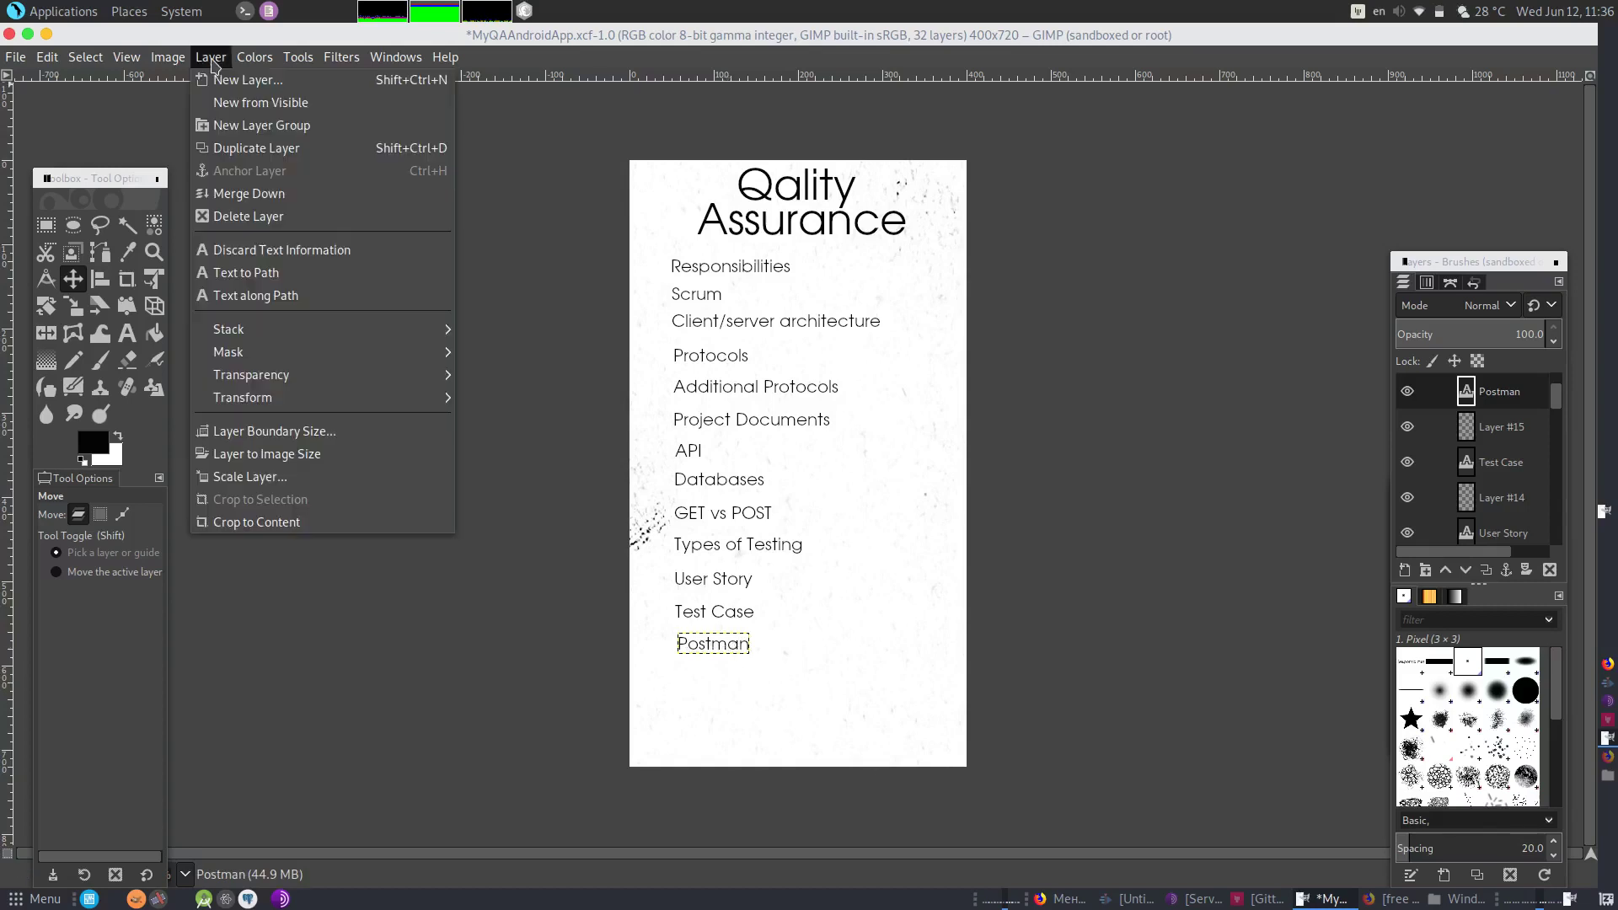
click(222, 82)
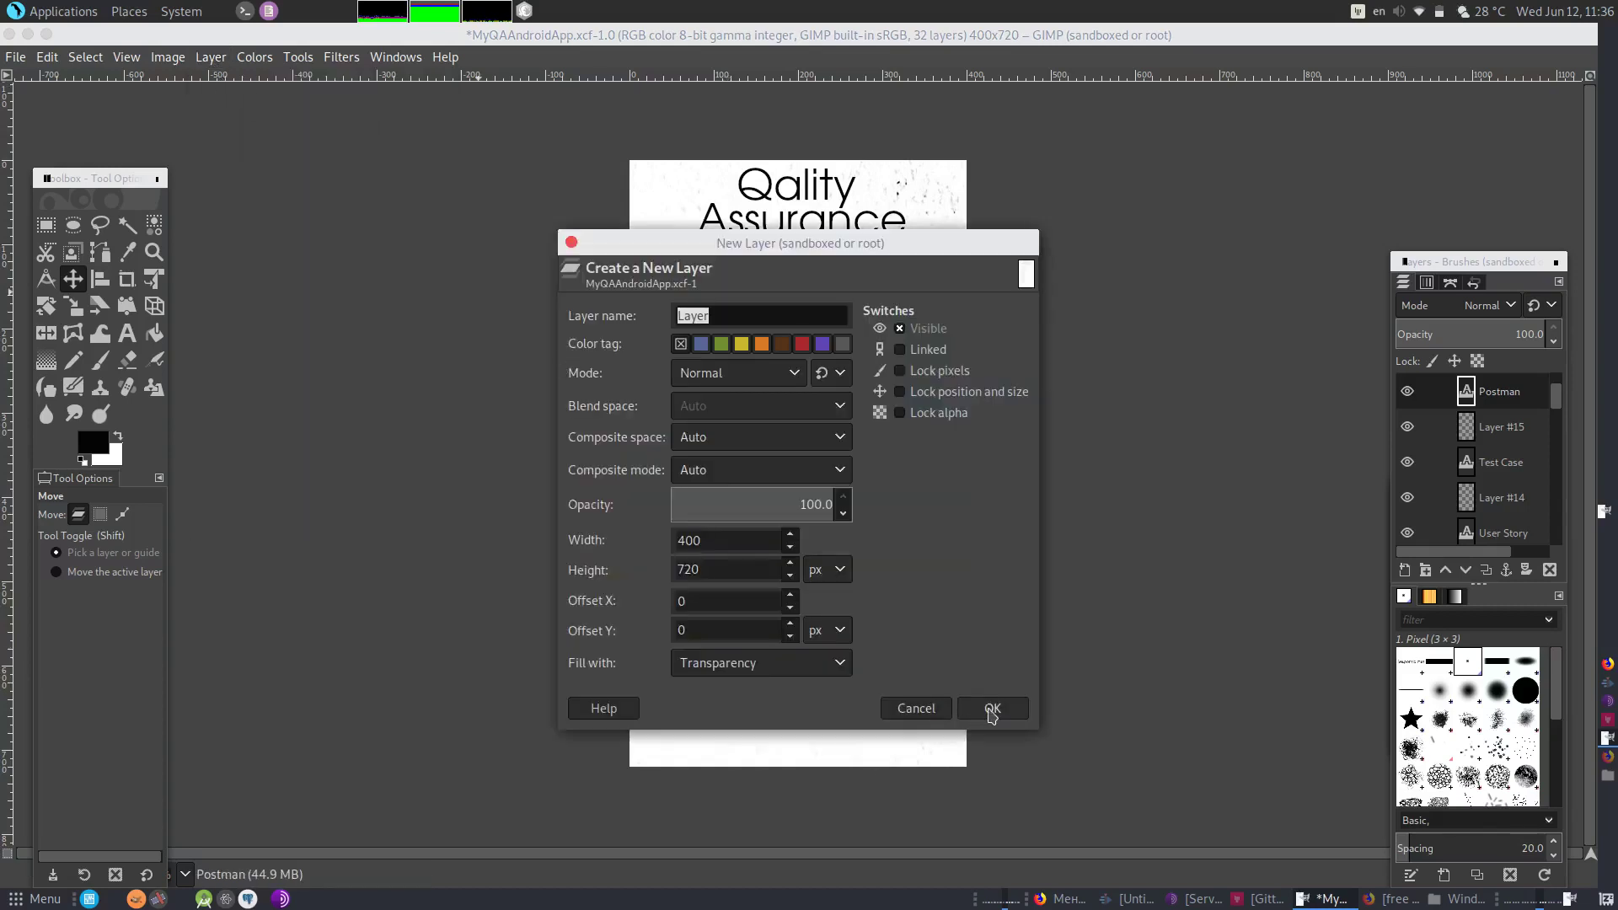
click(988, 708)
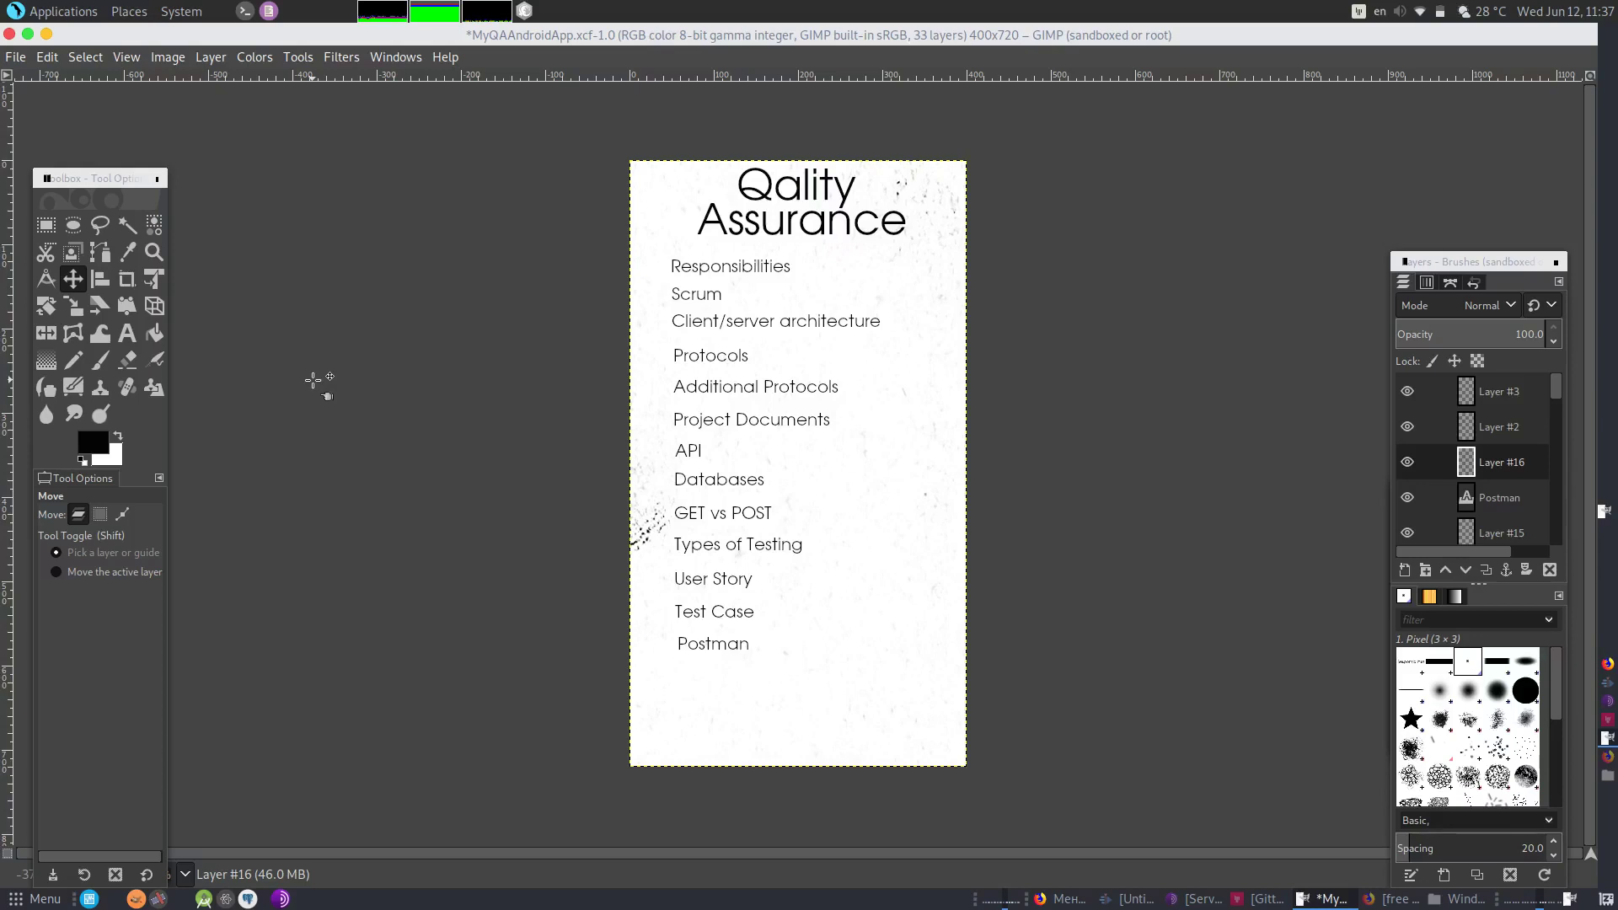
click(127, 337)
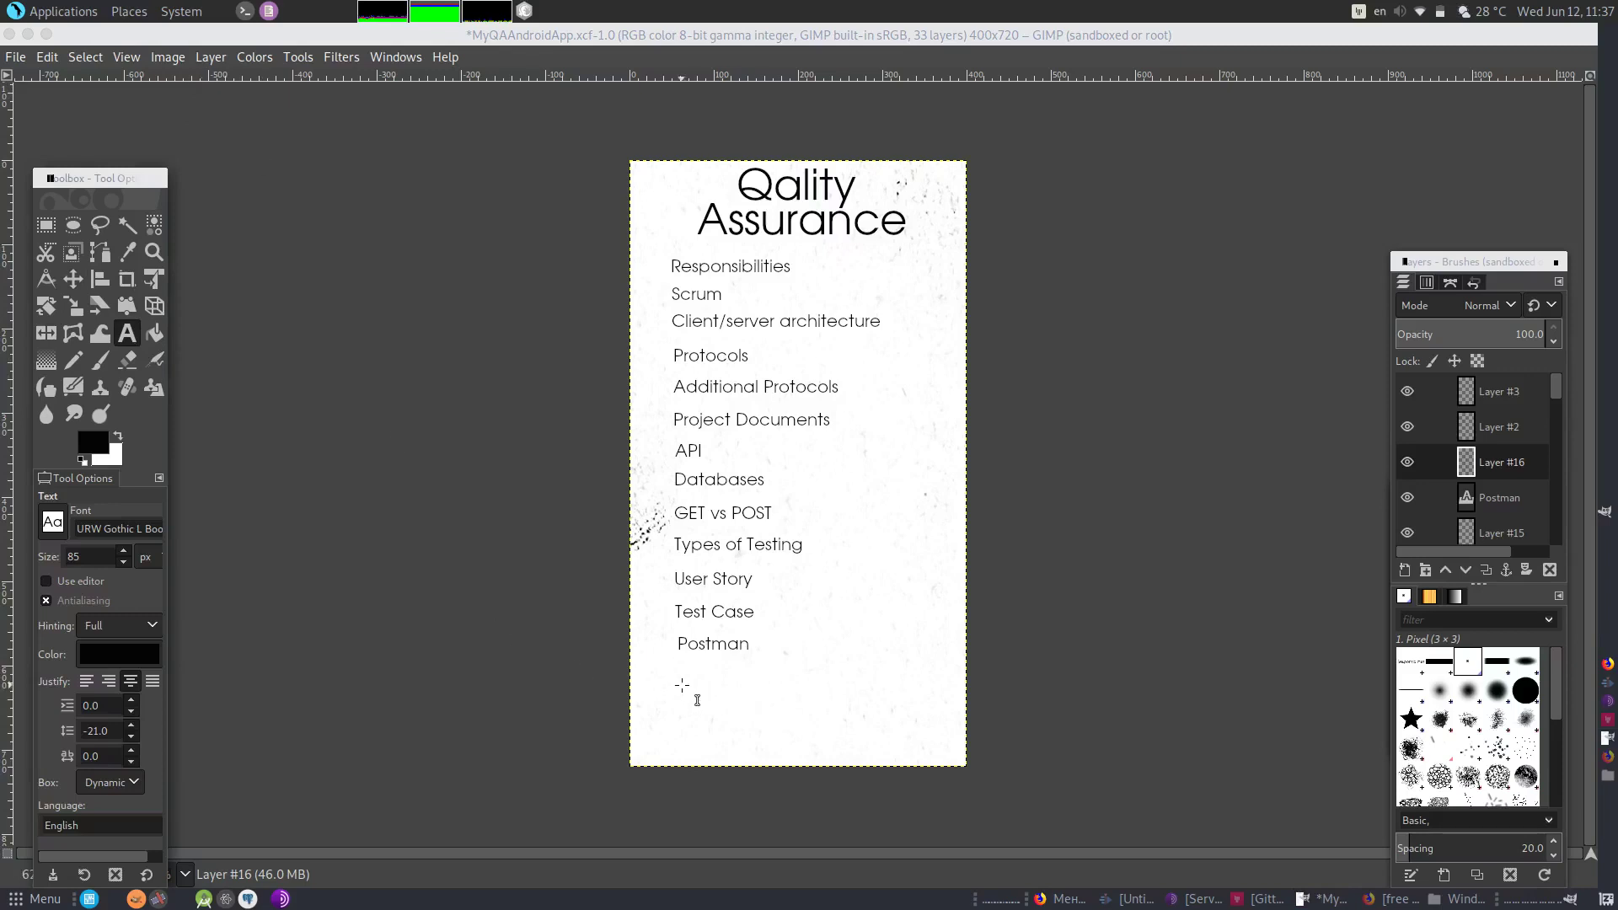
- Add a 'Bug Tracking Systems' text line below Postman at font size 20
click(682, 685)
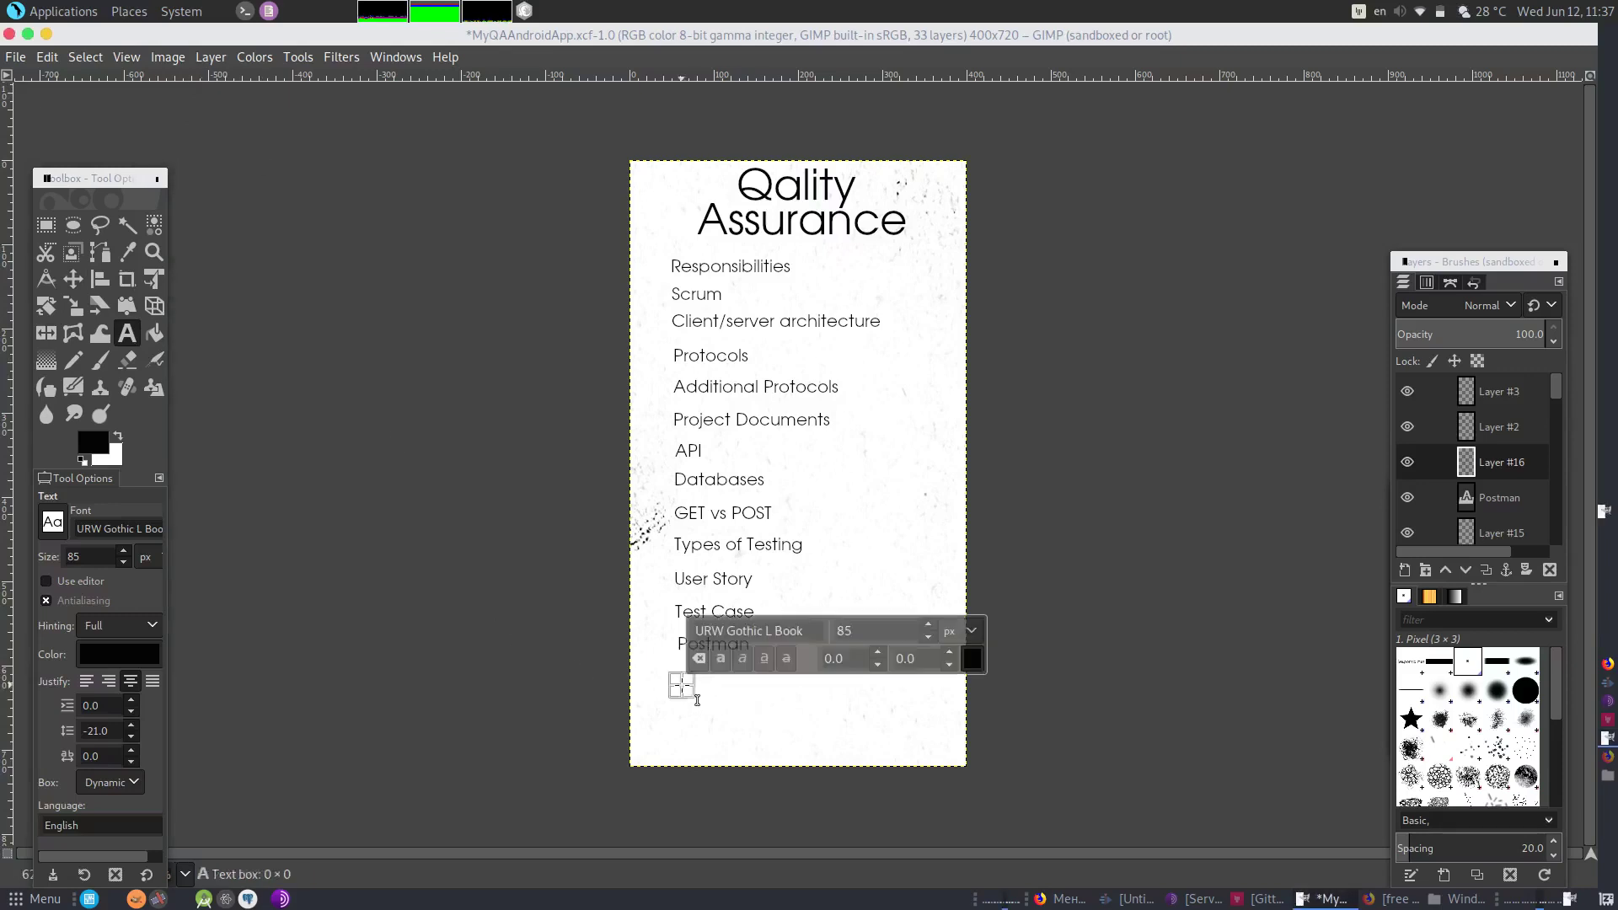
text(Bu)
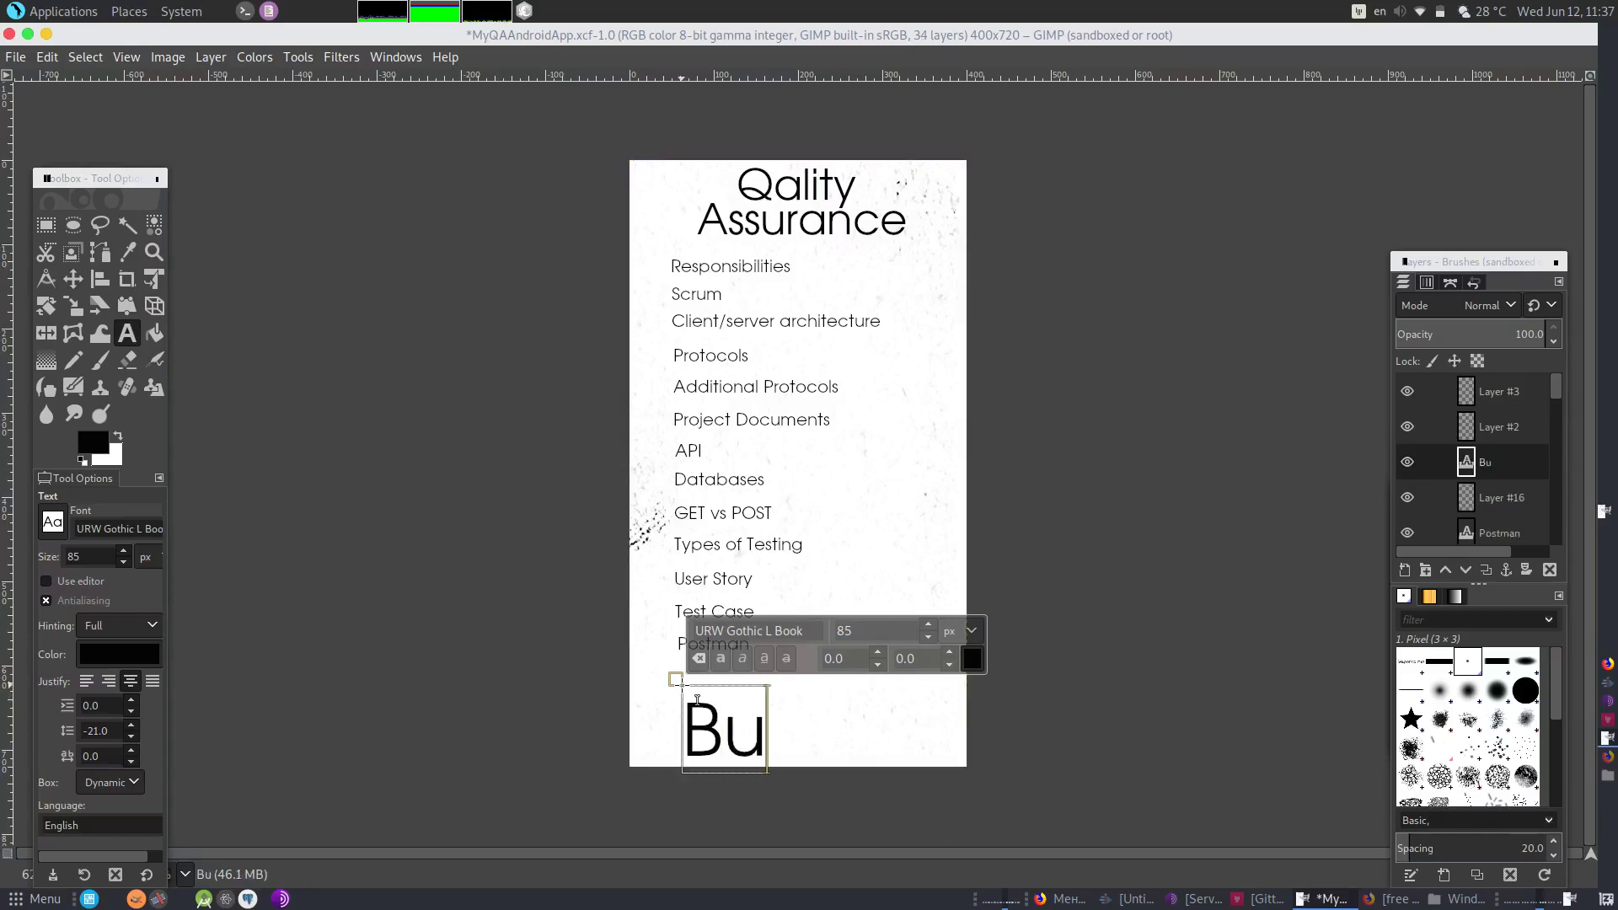
text(g Tracking Systems)
key(ctrl+a)
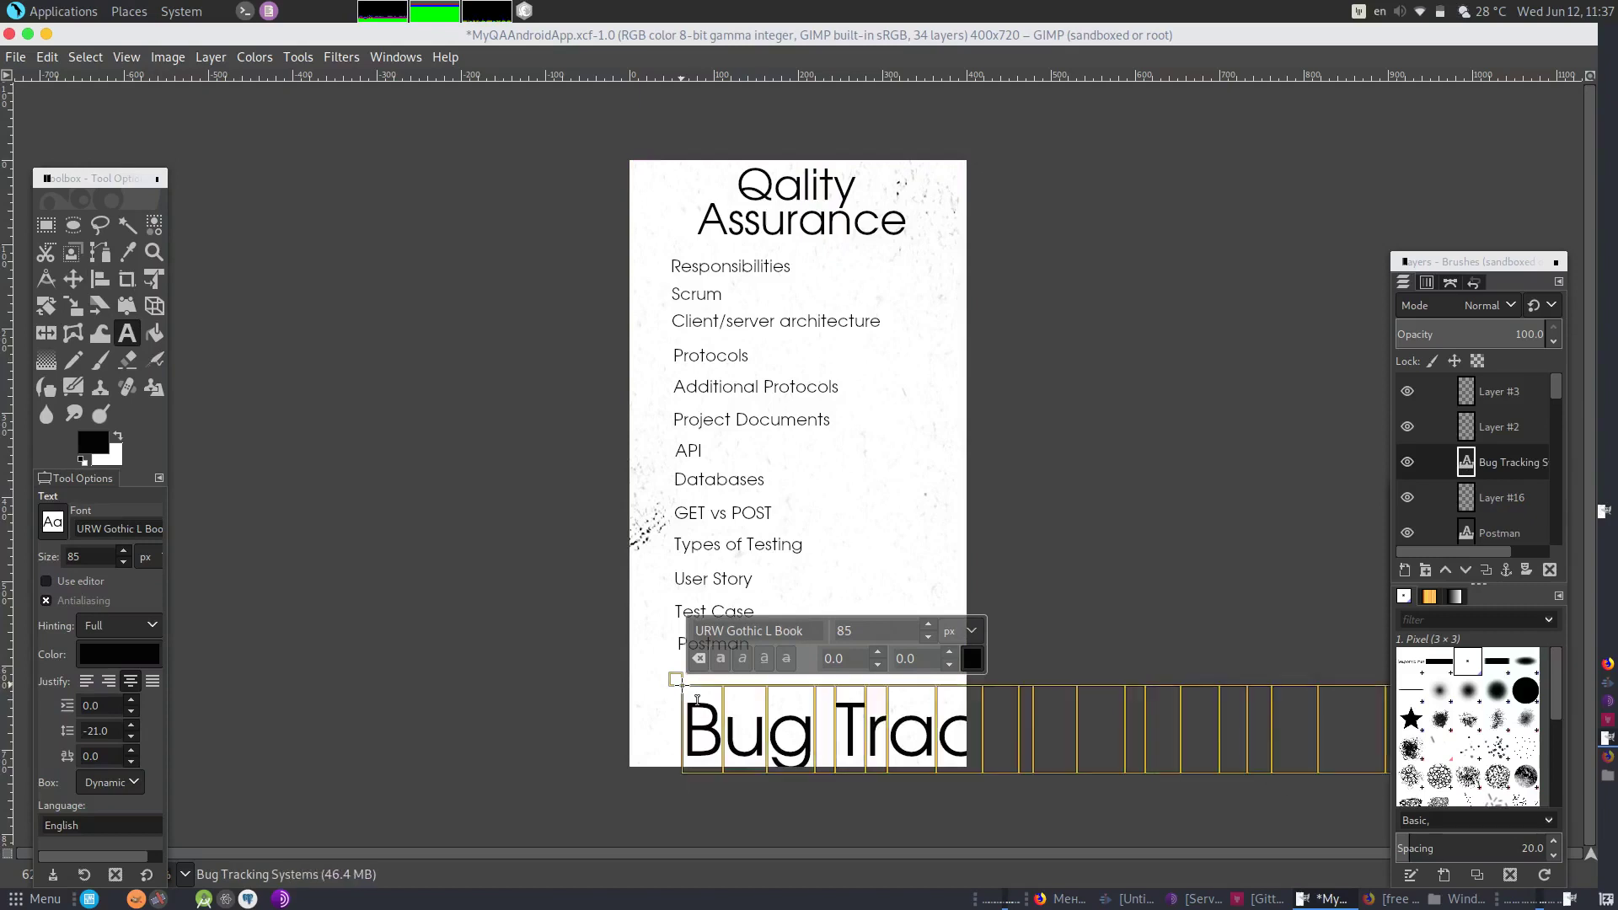
triple_click(860, 632)
text(20)
key(Return)
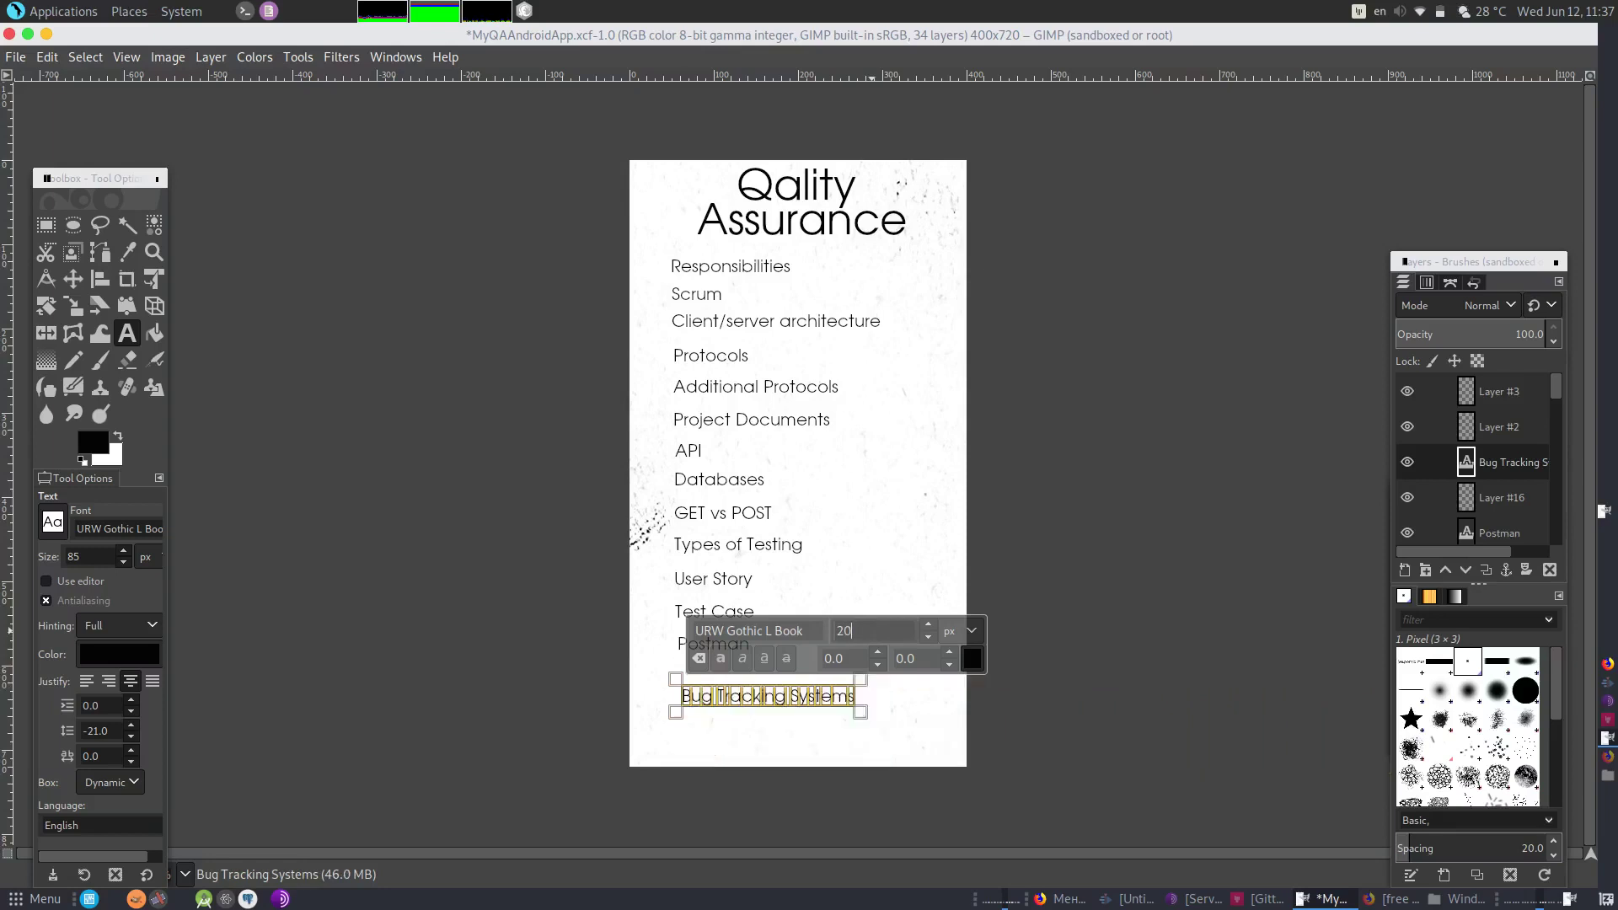
- Move the Bug Tracking Systems layer up so it sits directly under Postman
click(75, 279)
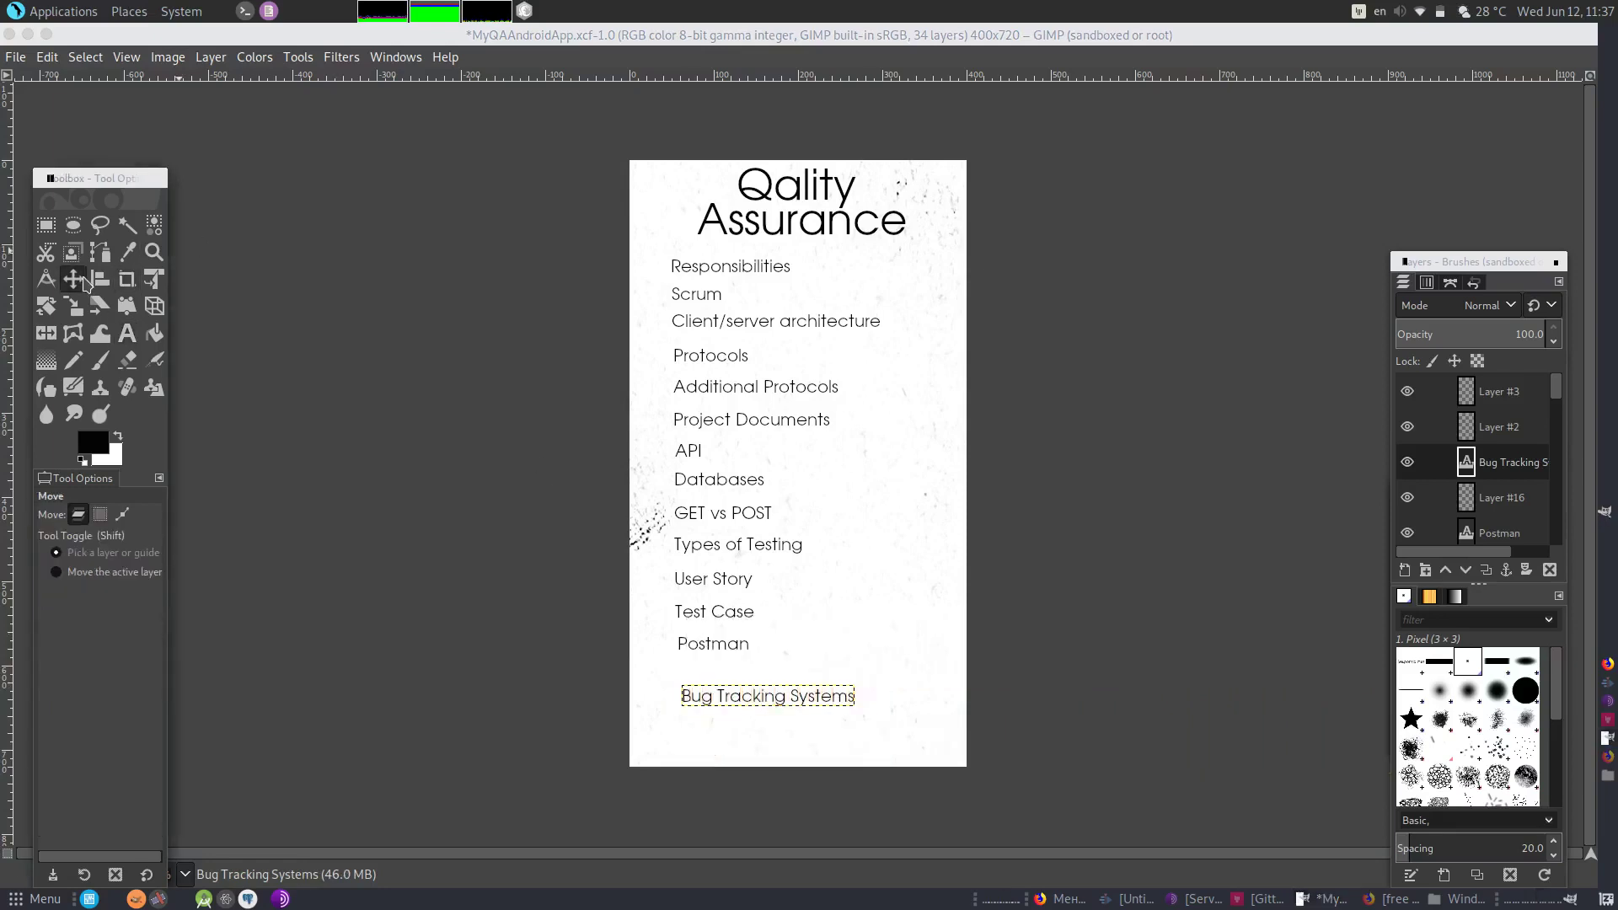
click(706, 696)
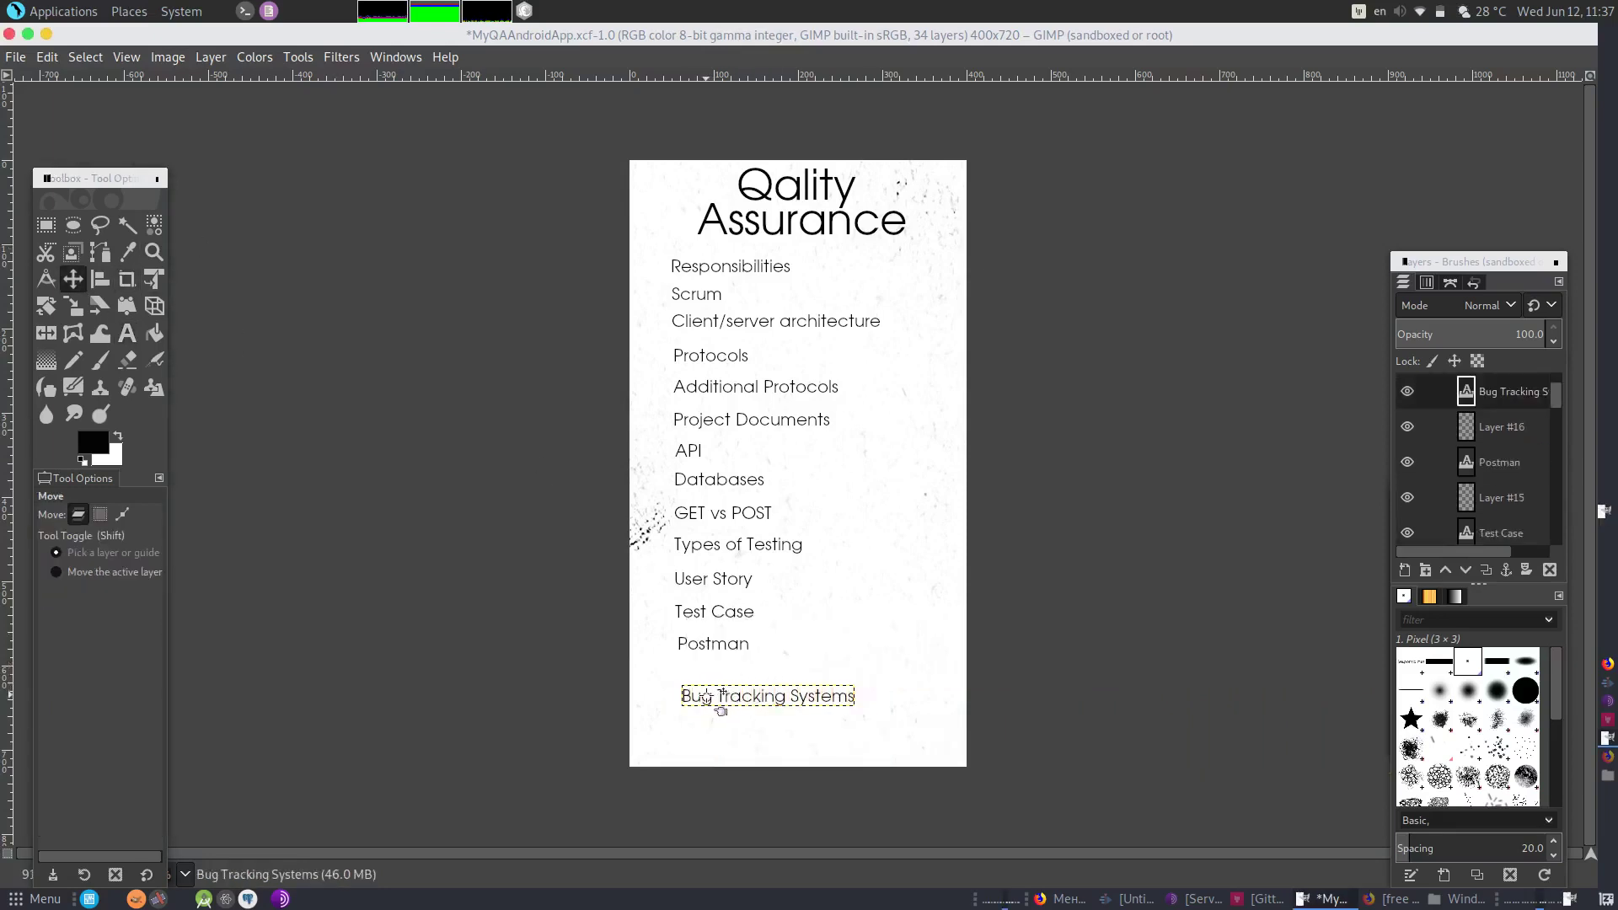
click(726, 711)
click(723, 714)
click(723, 714)
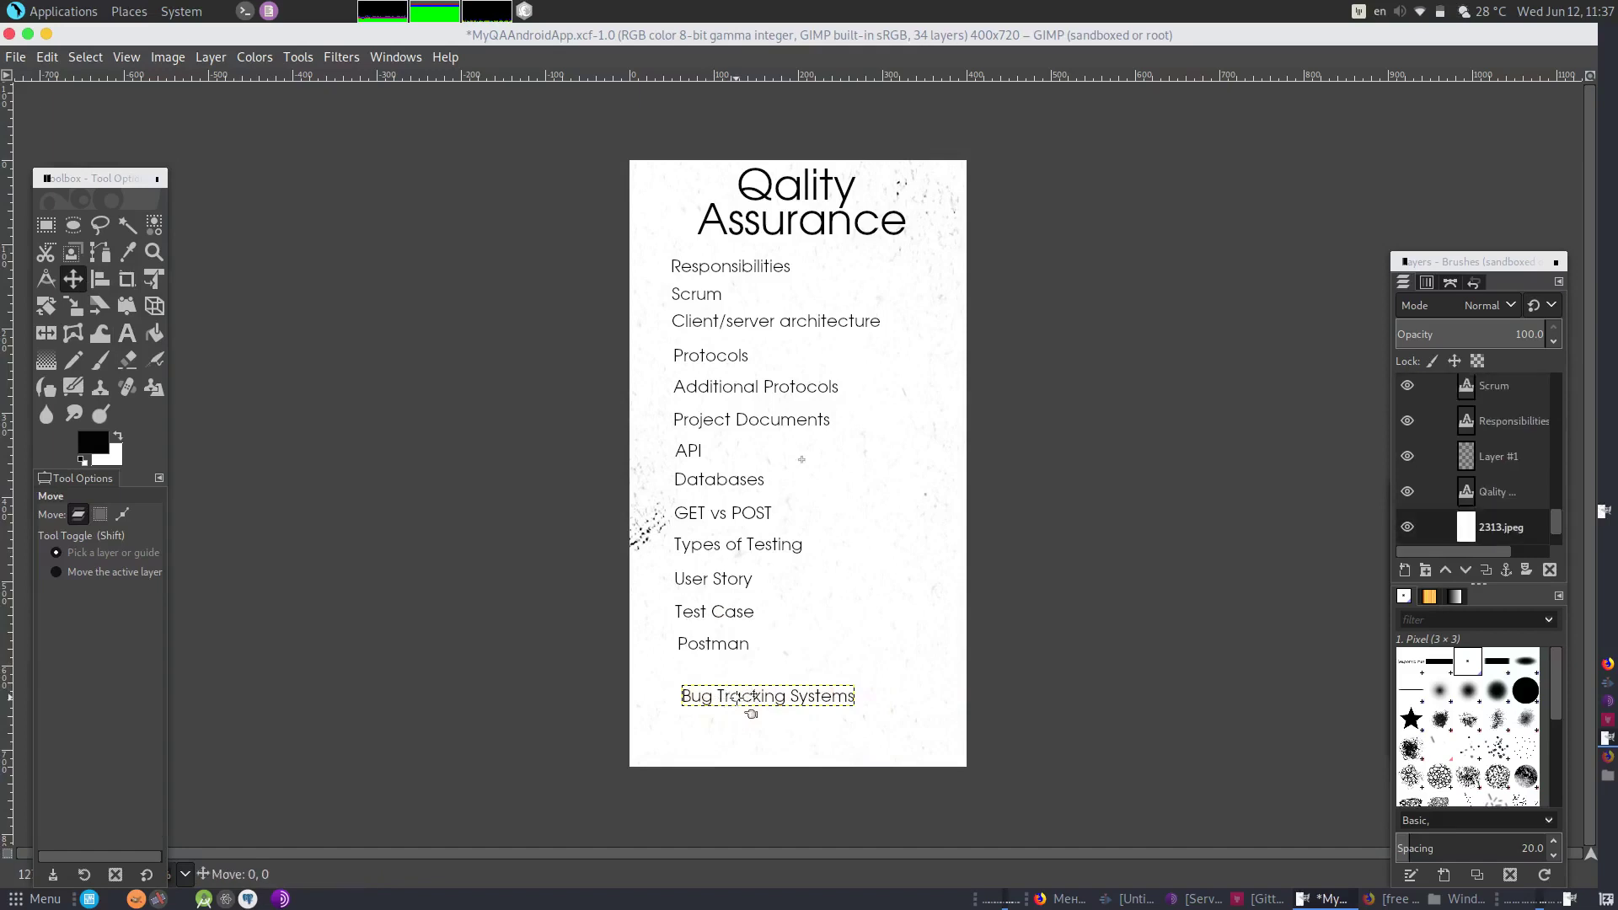
click(771, 712)
drag(772, 712, 764, 692)
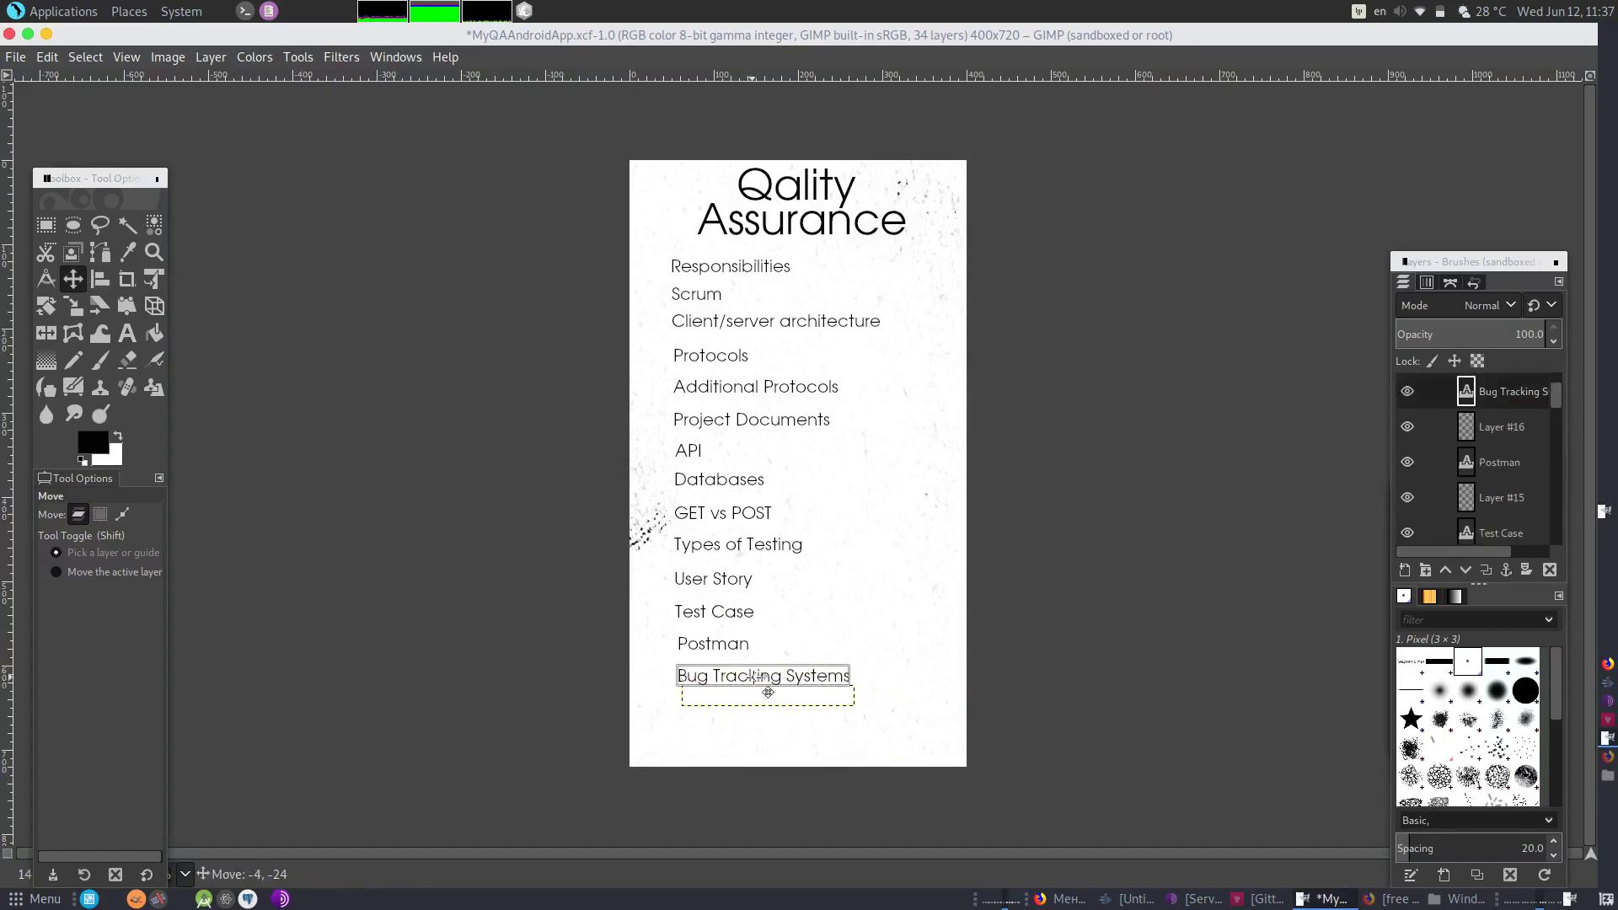
drag(764, 692, 765, 692)
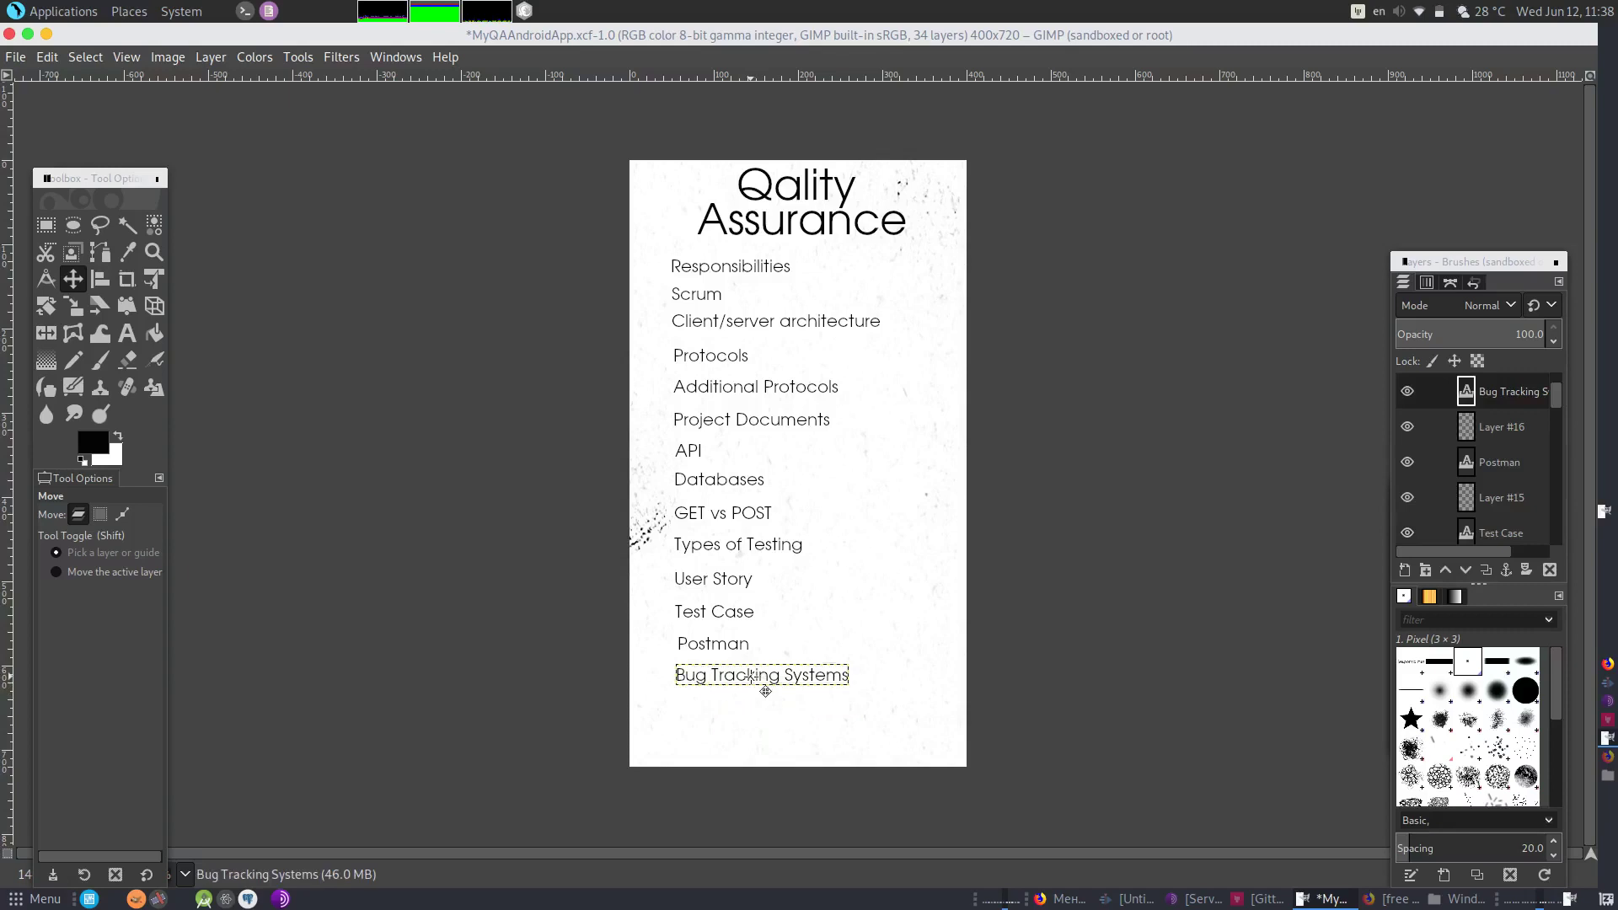
- Add a new empty transparent full-size layer
click(211, 57)
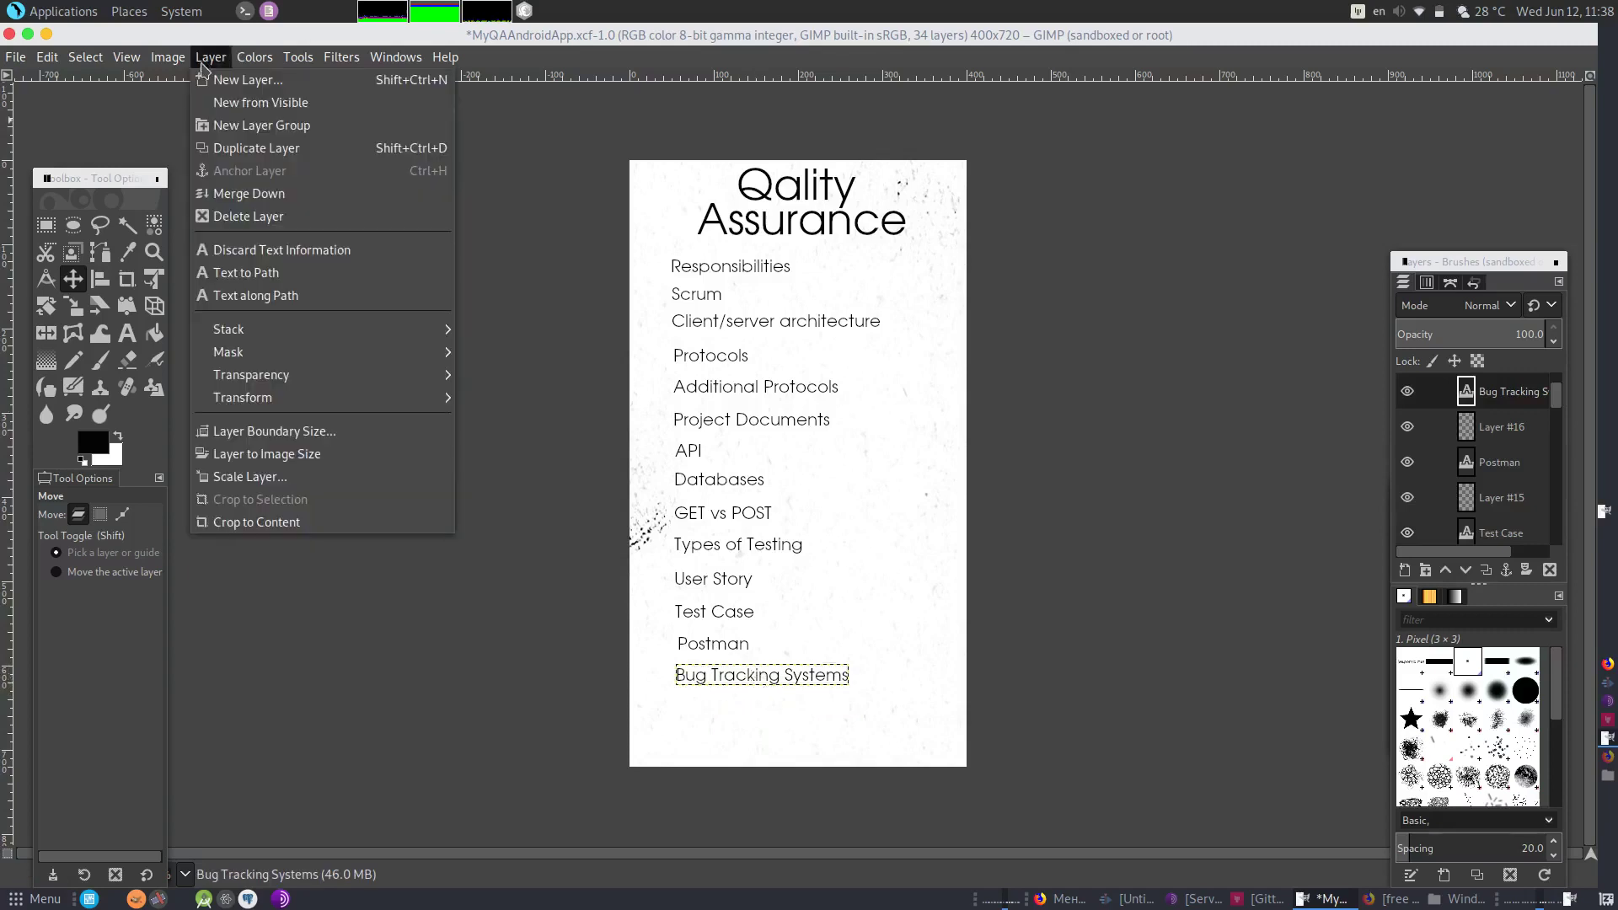
click(232, 77)
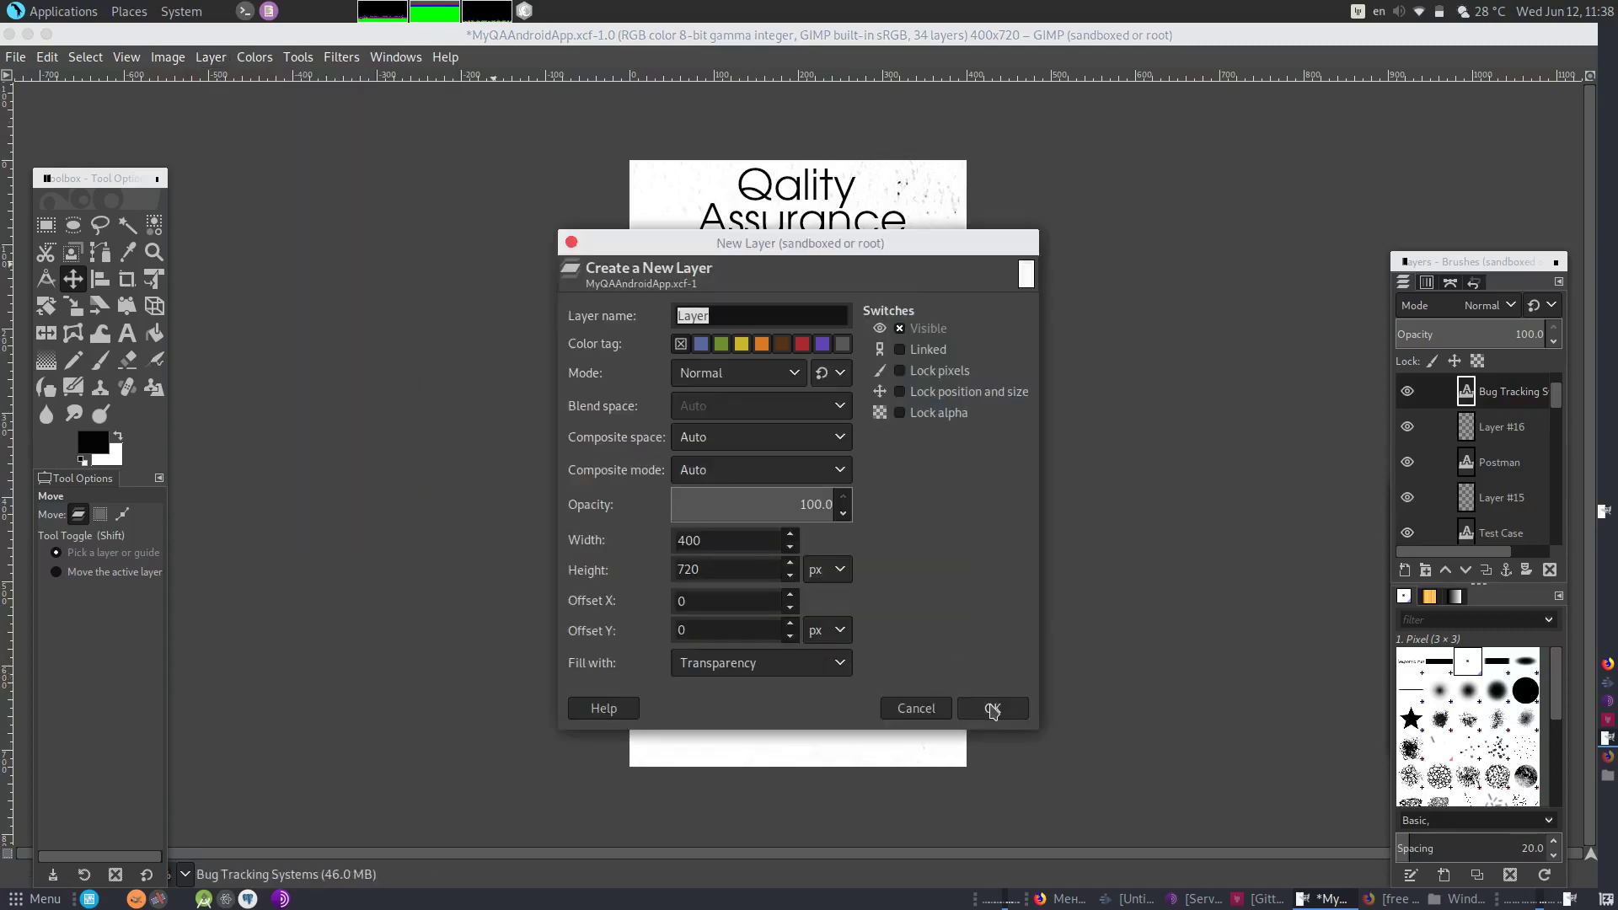
click(991, 708)
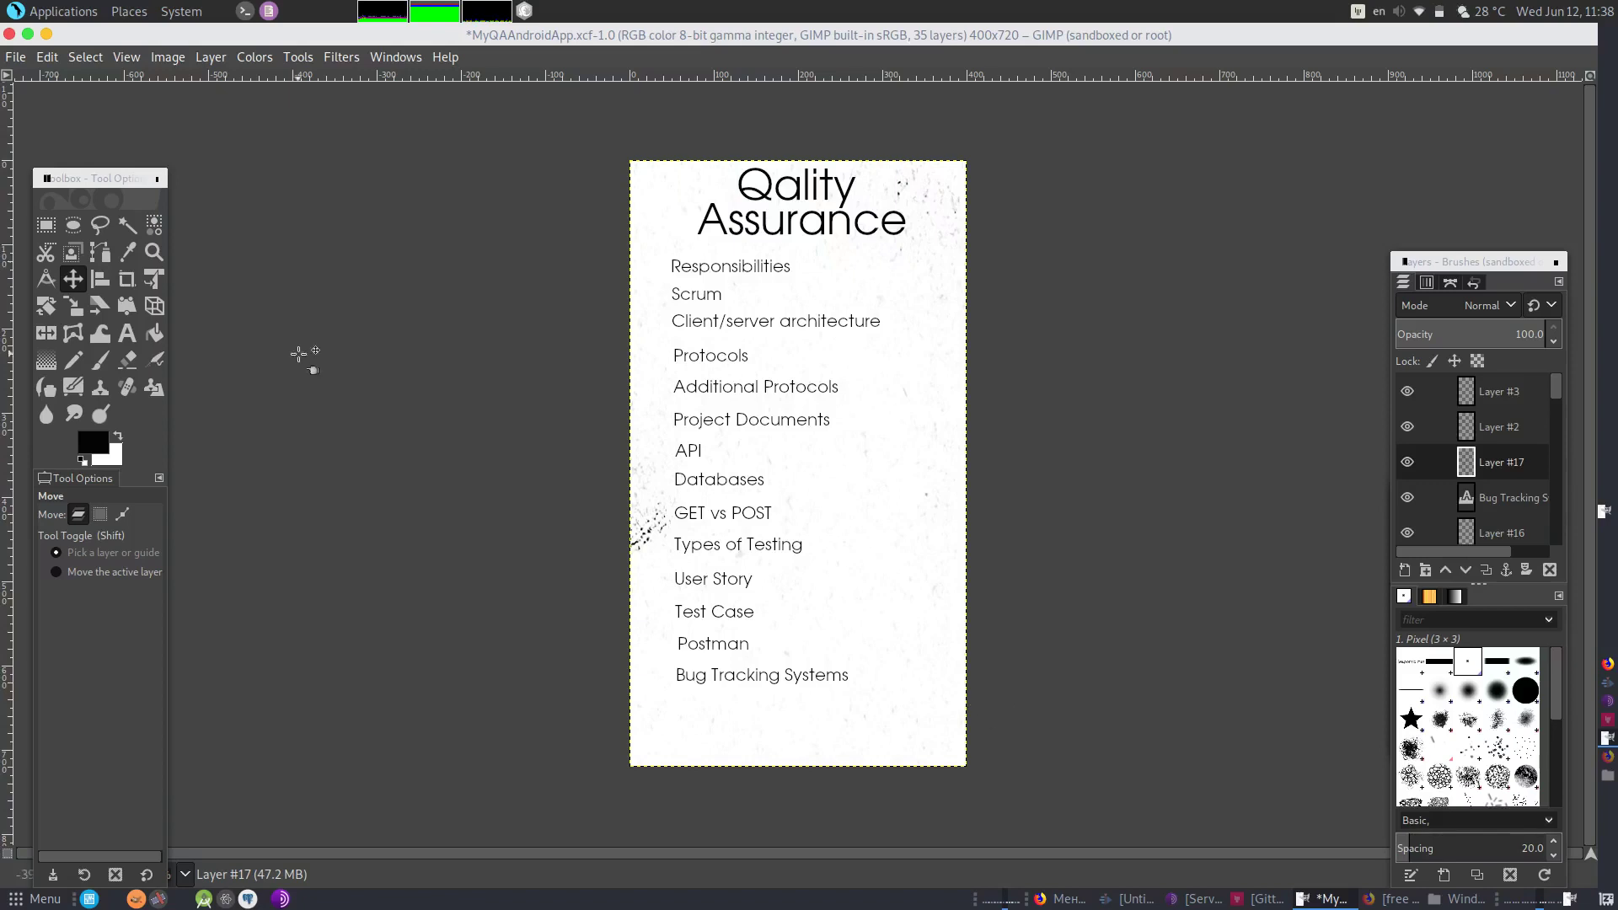
- Add 'Test Techniques' in 20 px text, positioned just under Bug Tracking Systems
click(127, 333)
click(677, 704)
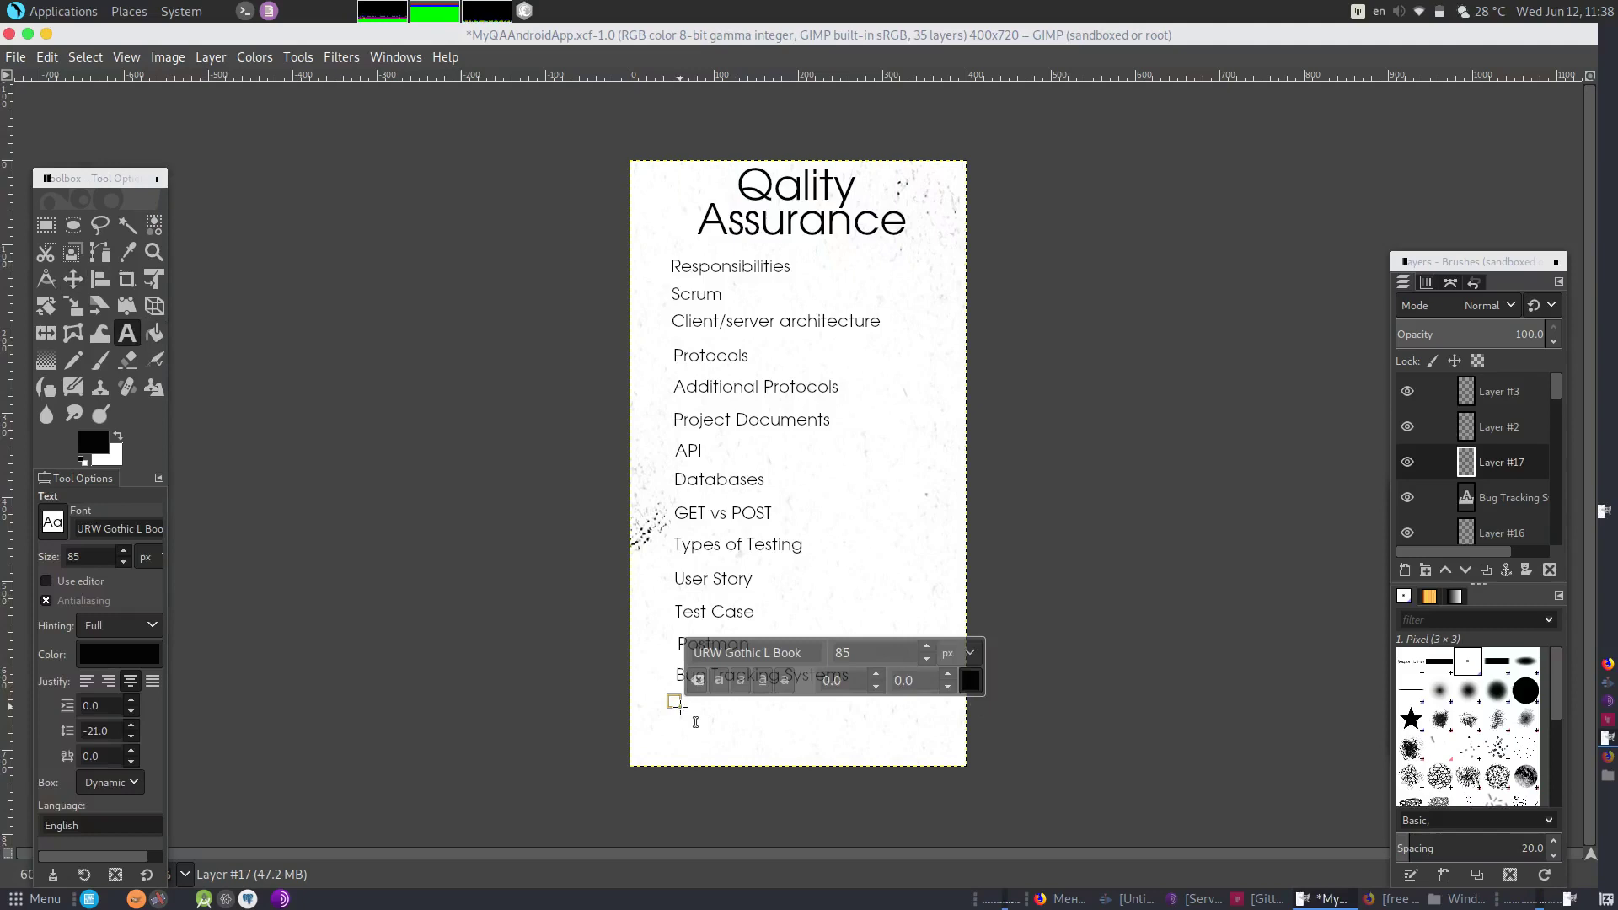
text(Test Techniques)
key(ctrl+a)
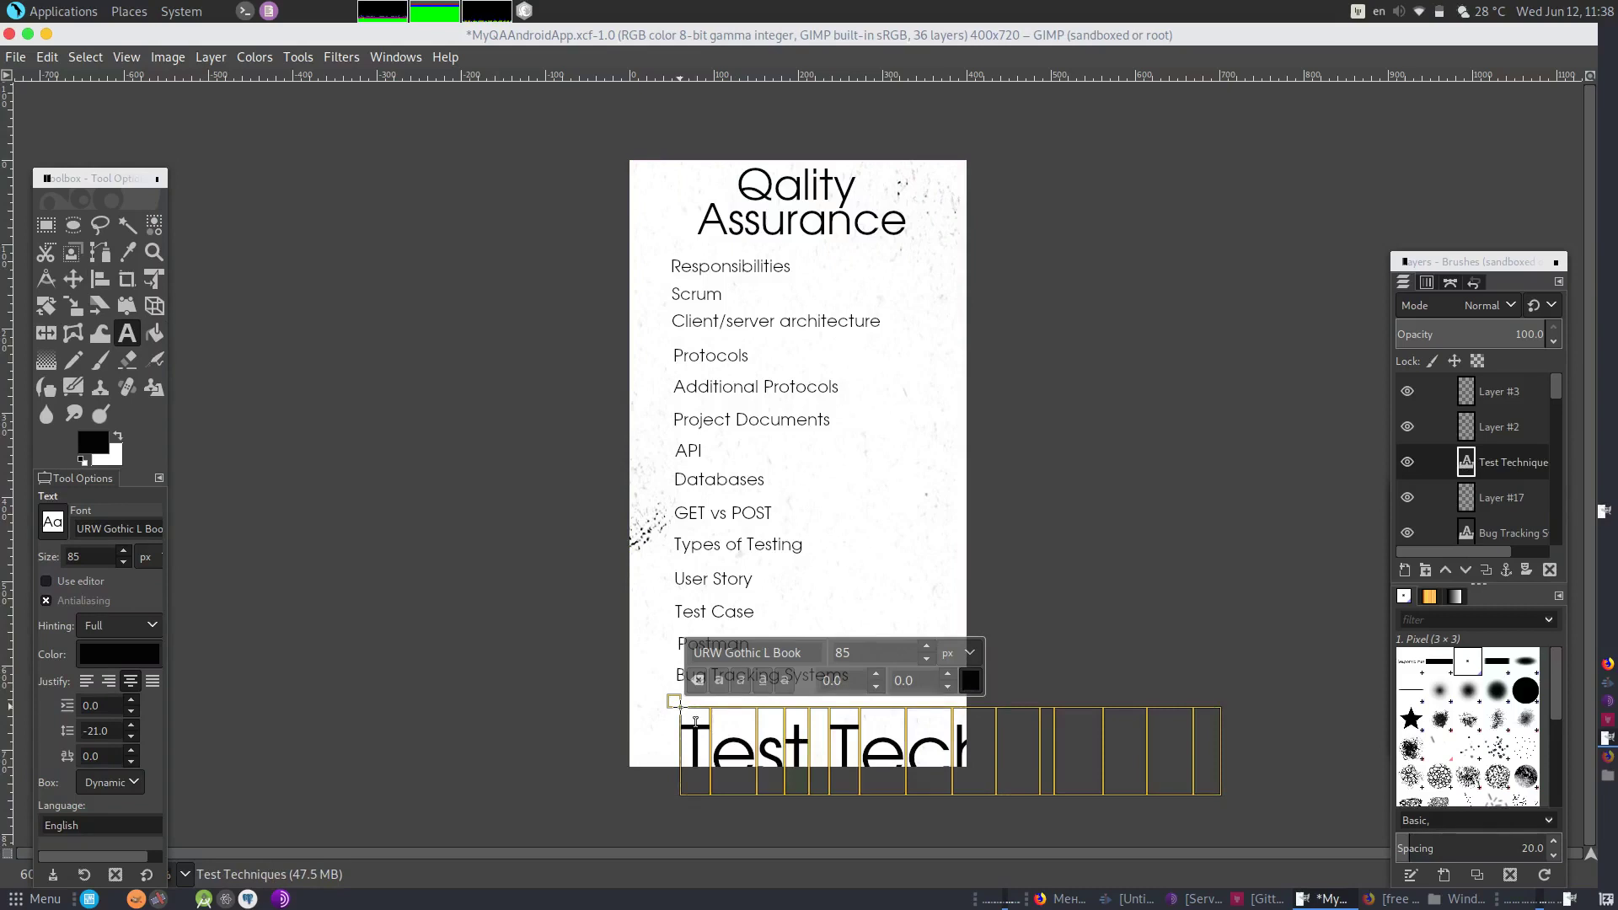
triple_click(851, 653)
text(20)
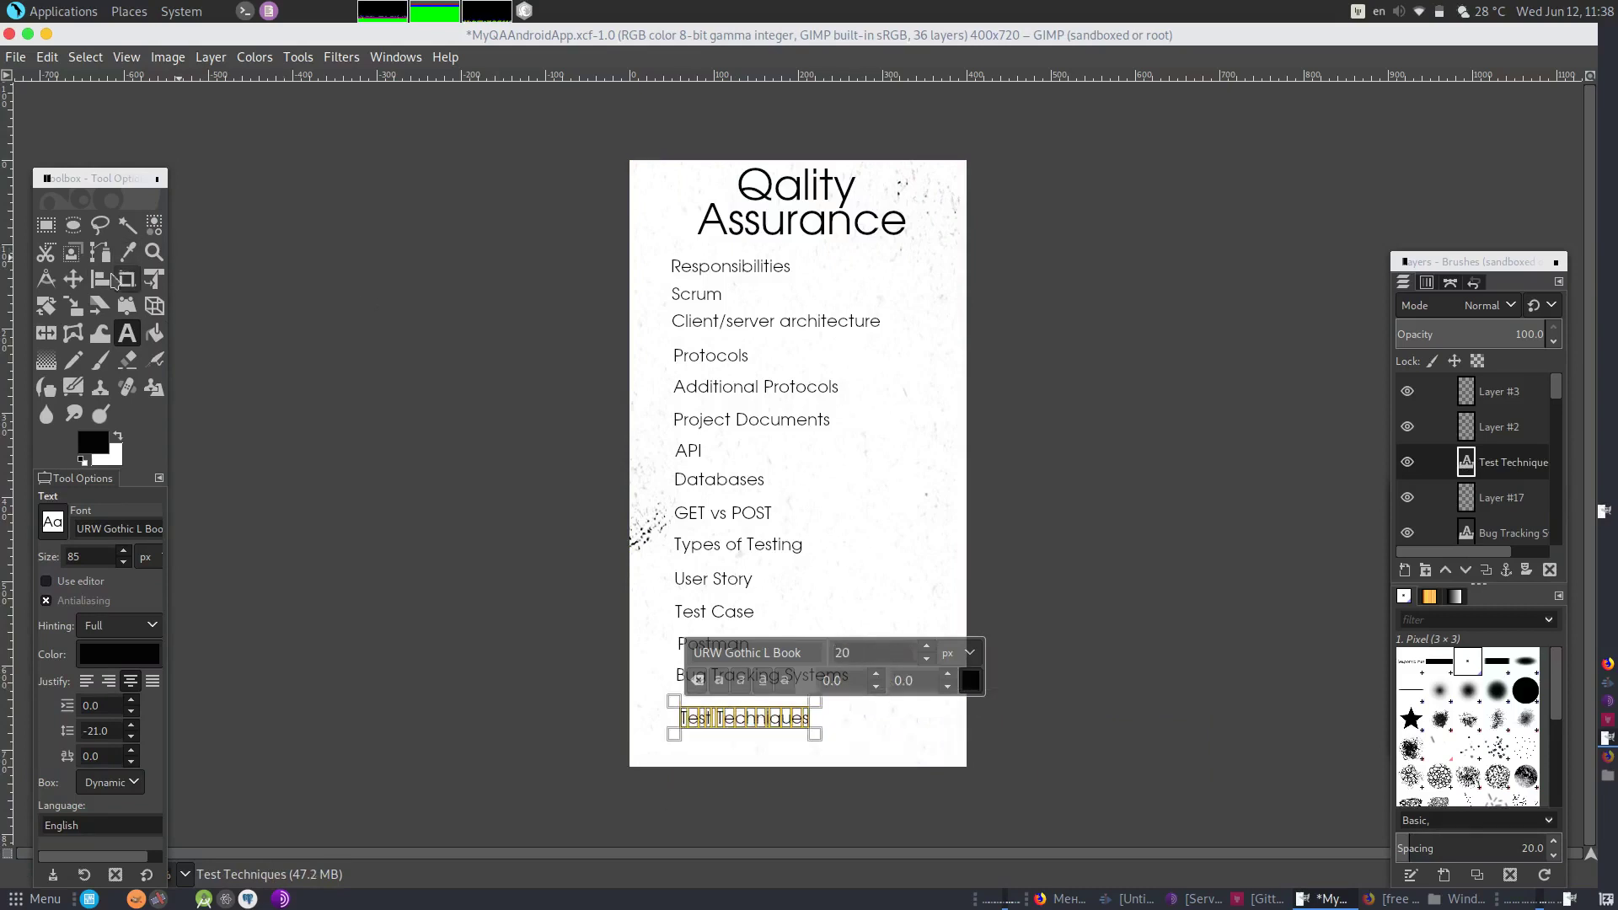
click(73, 279)
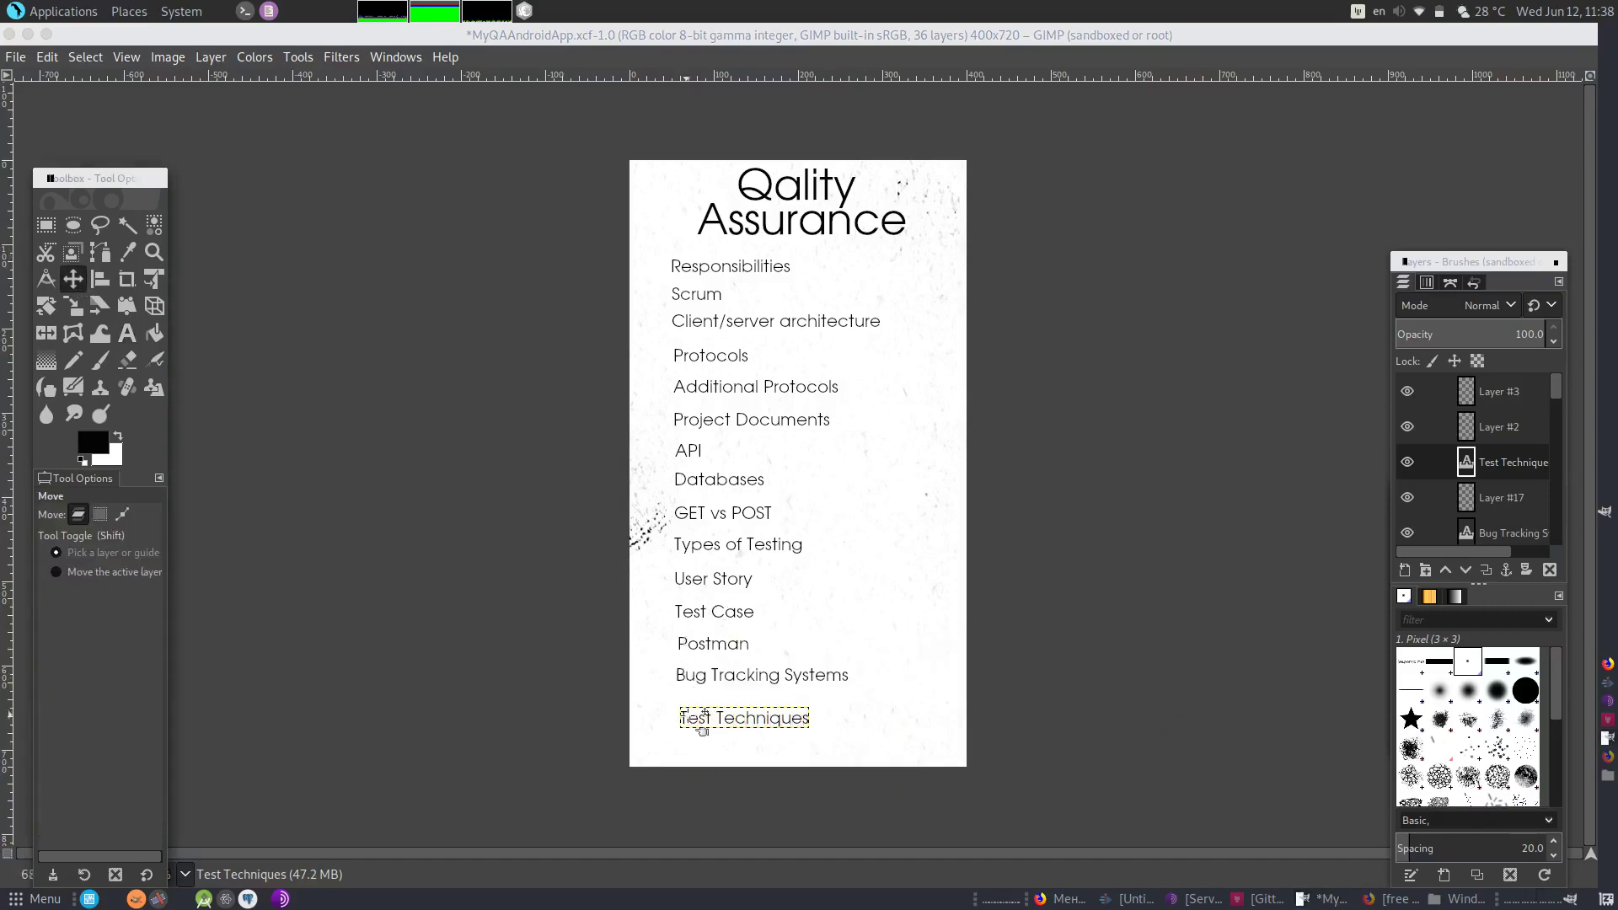
click(708, 732)
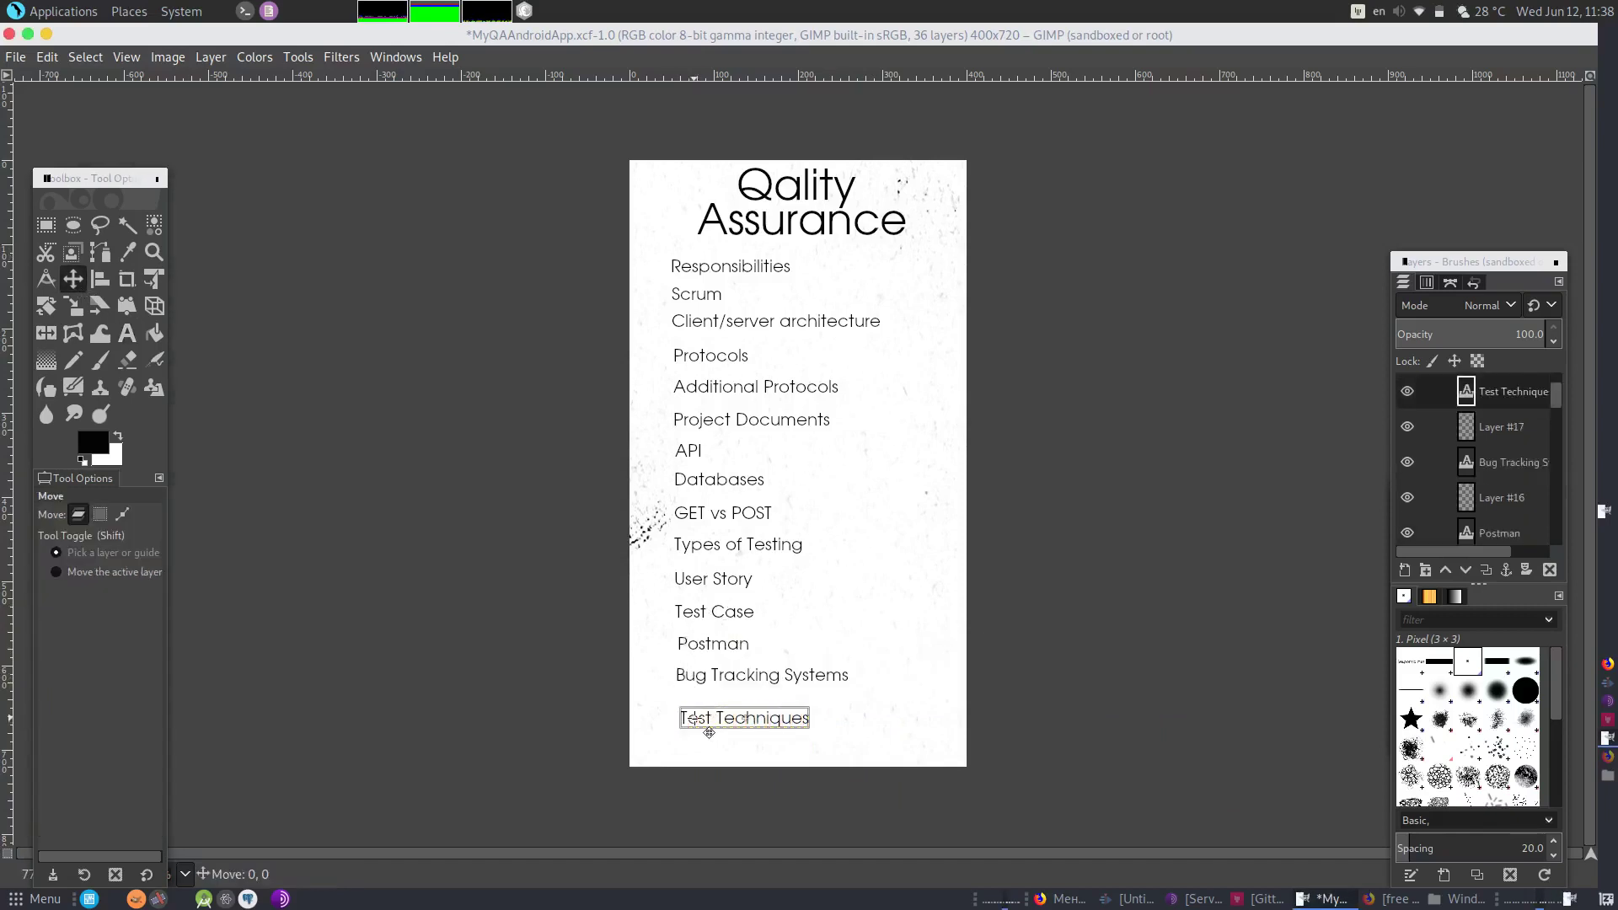
drag(709, 732, 707, 721)
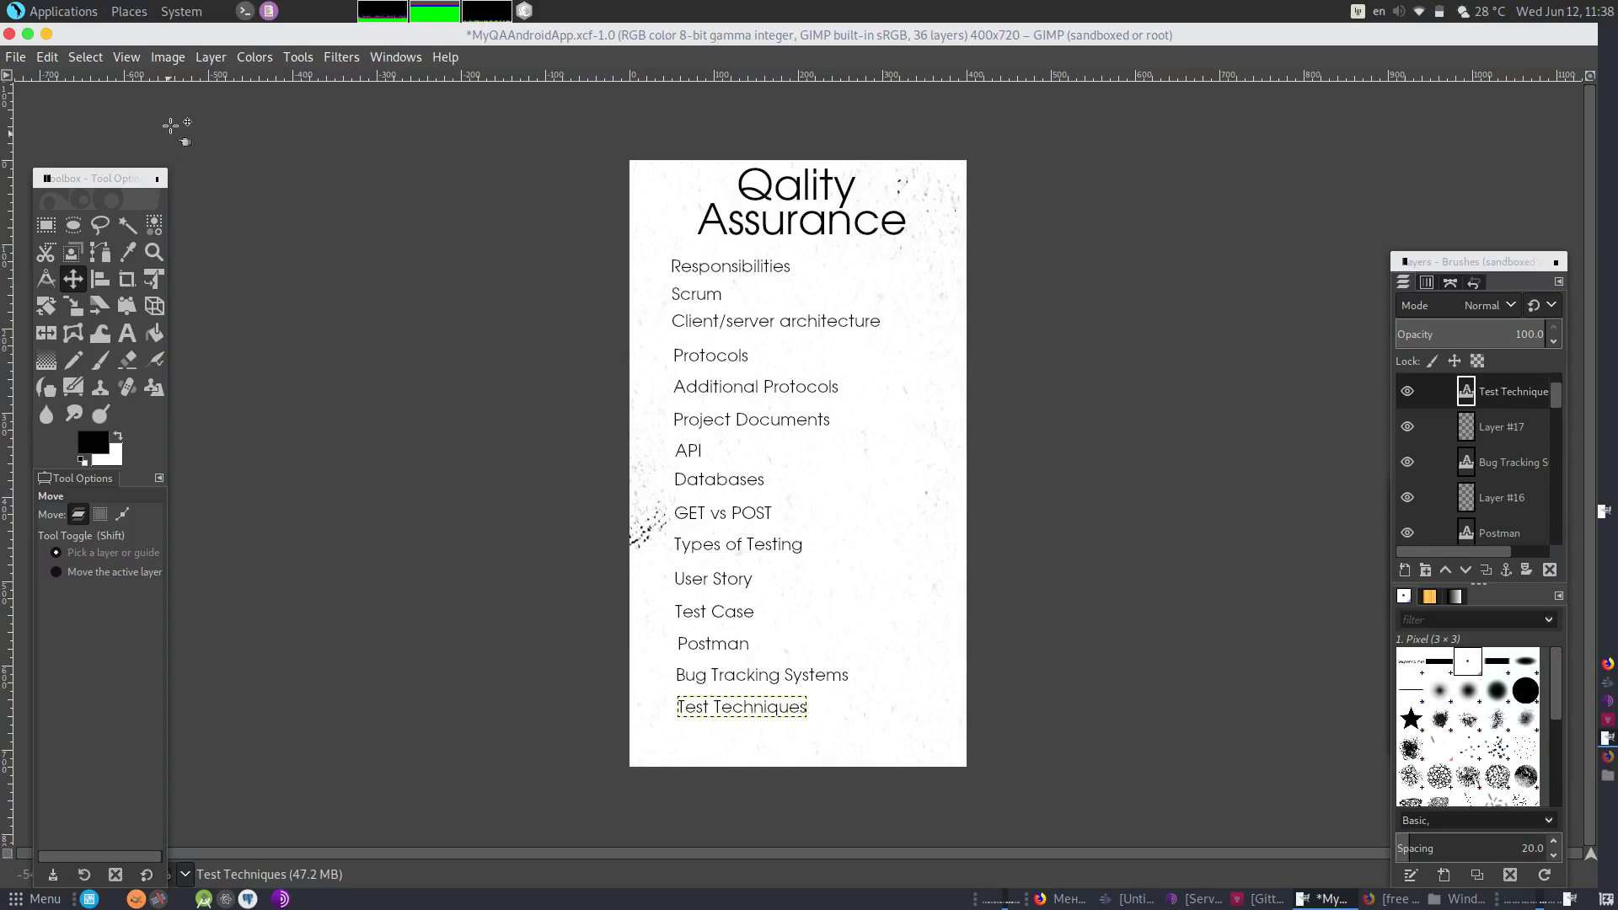
- Save the poster as MyQAAndroidApp.xcf
click(23, 65)
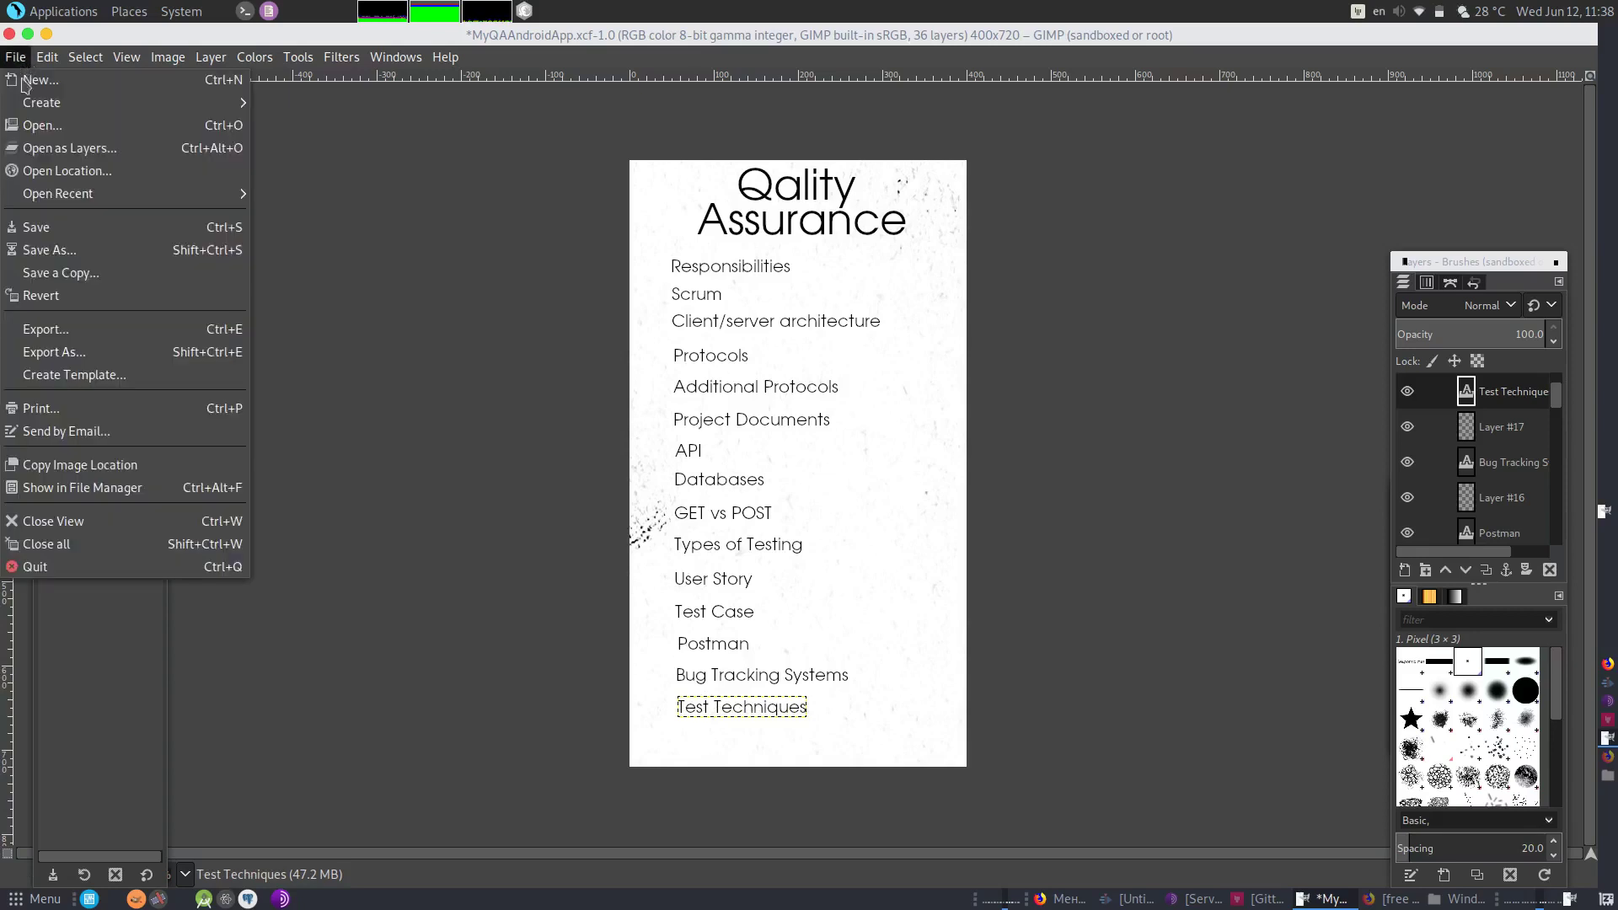
click(74, 230)
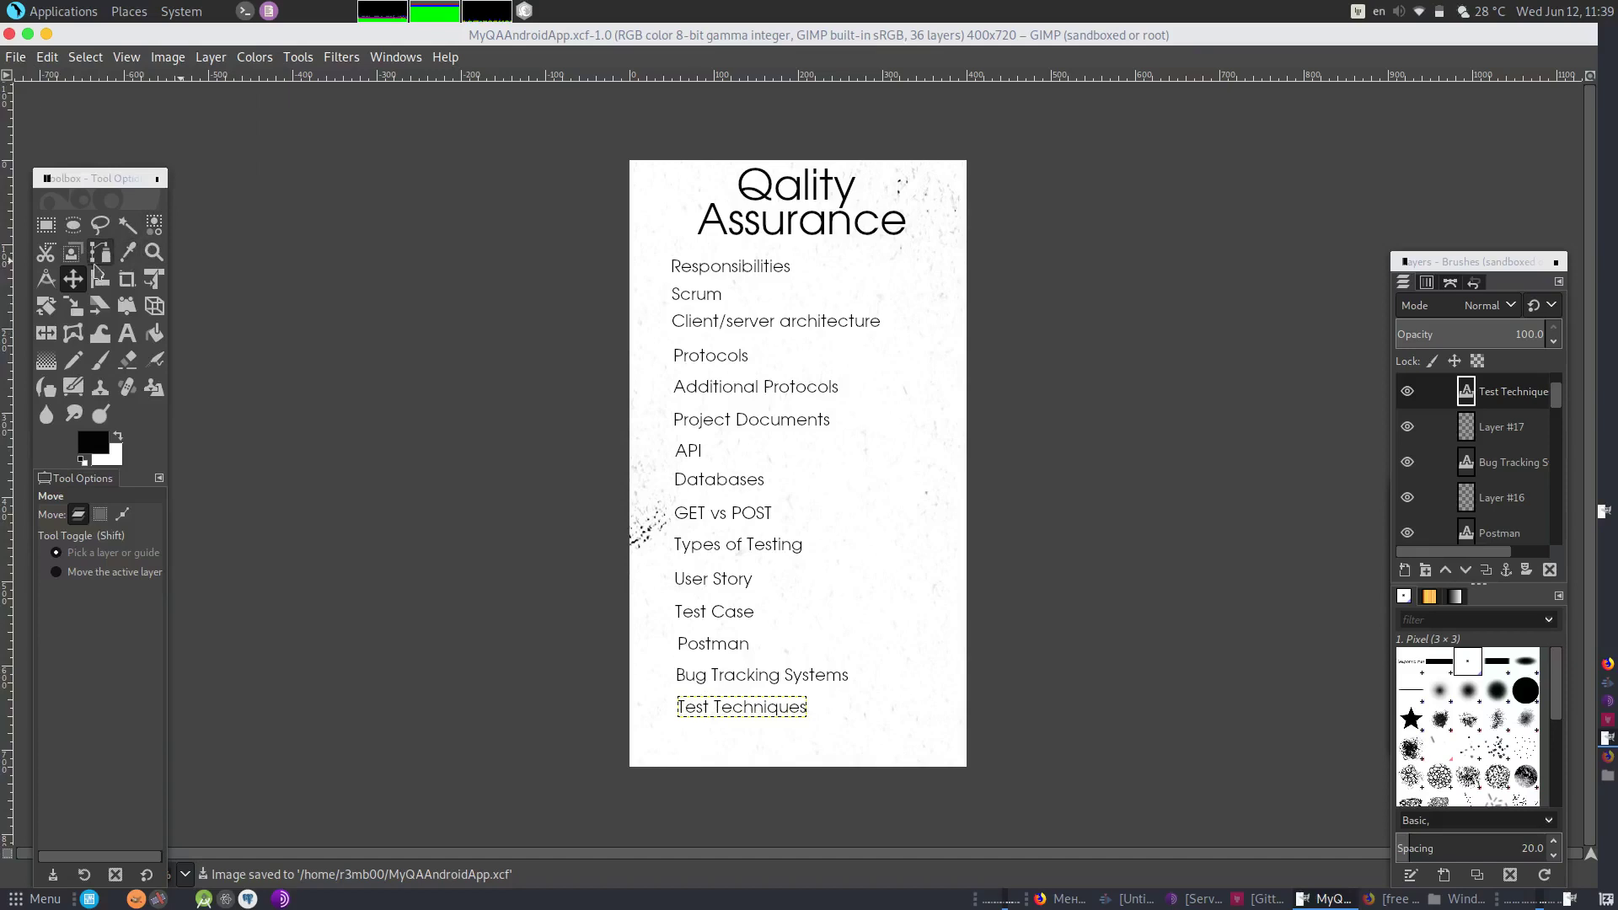
click(896, 533)
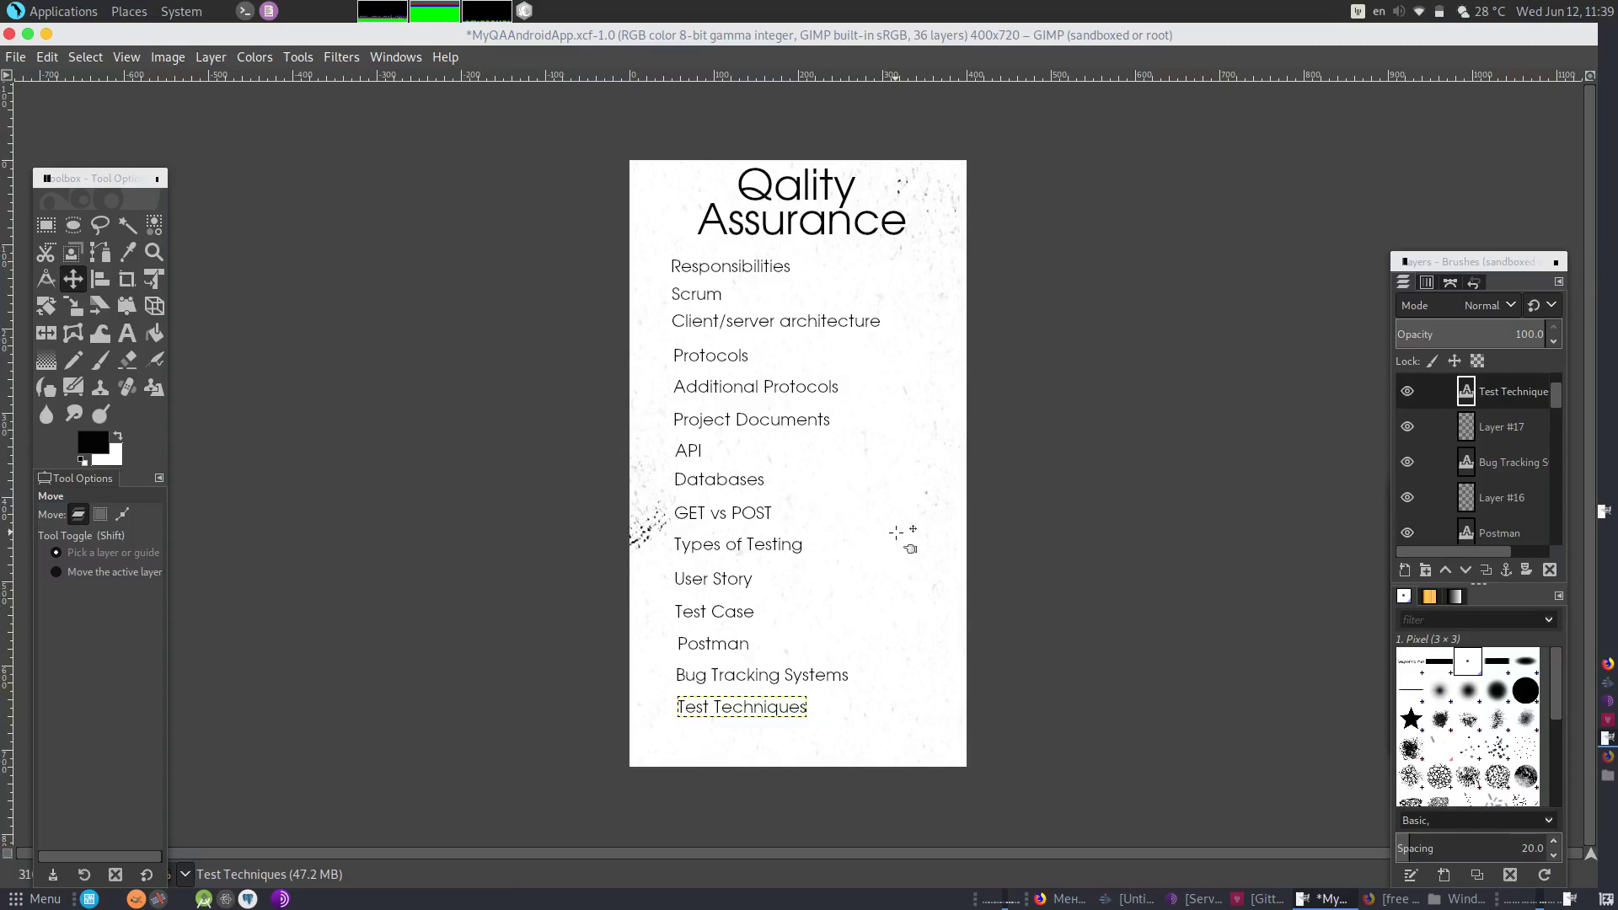
mouse_move(1556, 400)
mouse_down()
mouse_move(1563, 493)
mouse_move(1558, 391)
mouse_up()
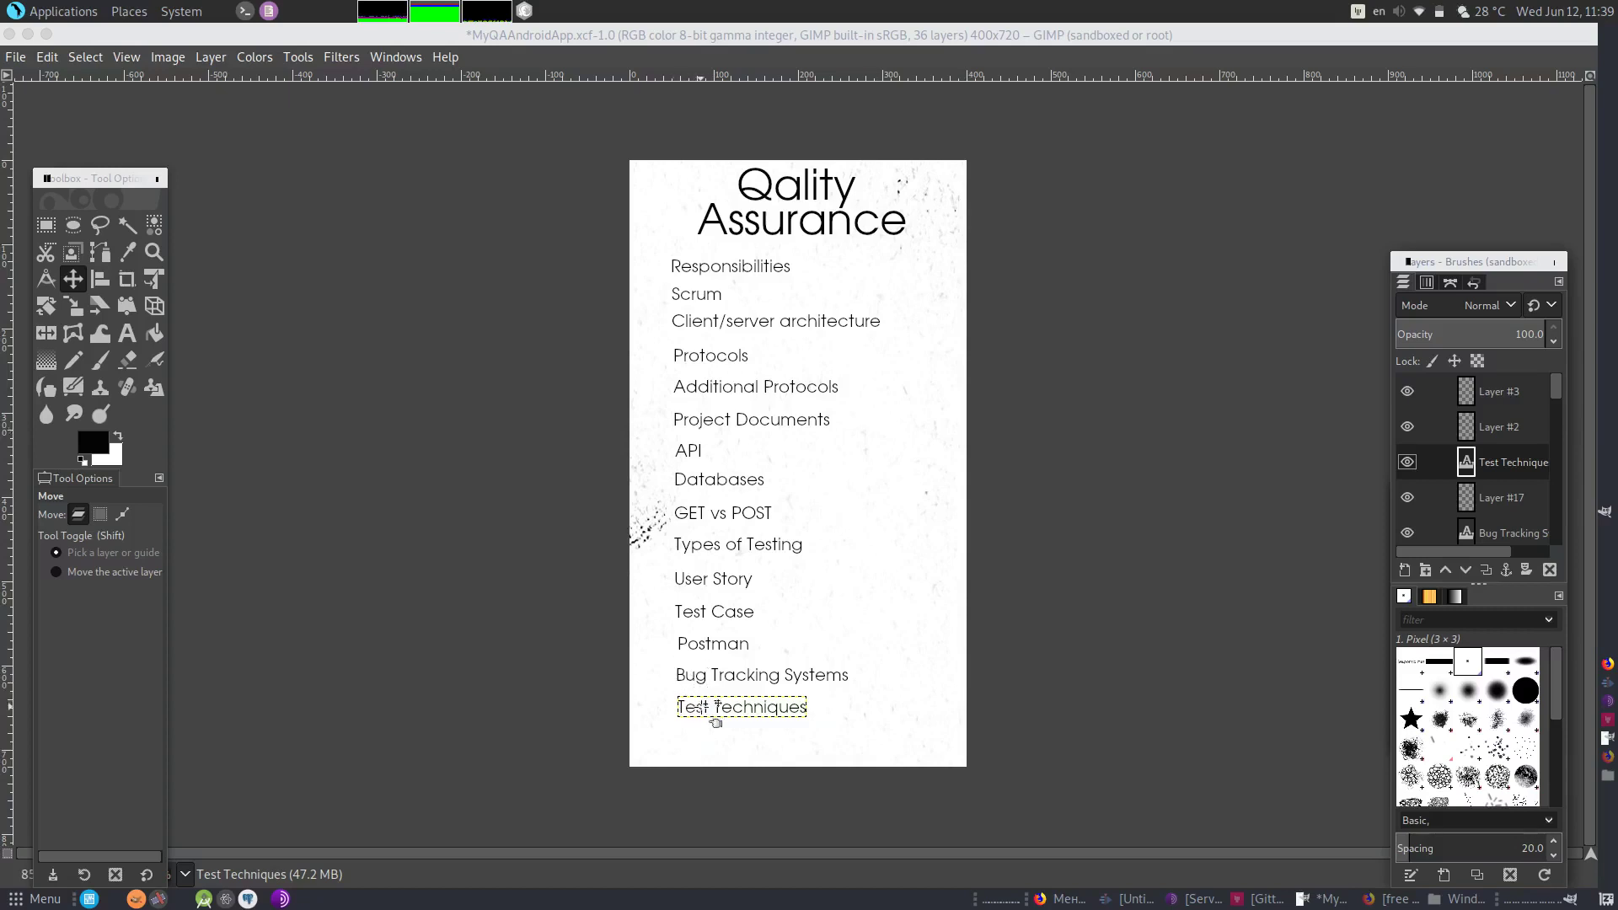
- Undo the accidental background shift, save again, and close the image window
drag(715, 722, 715, 724)
key(ctrl+z)
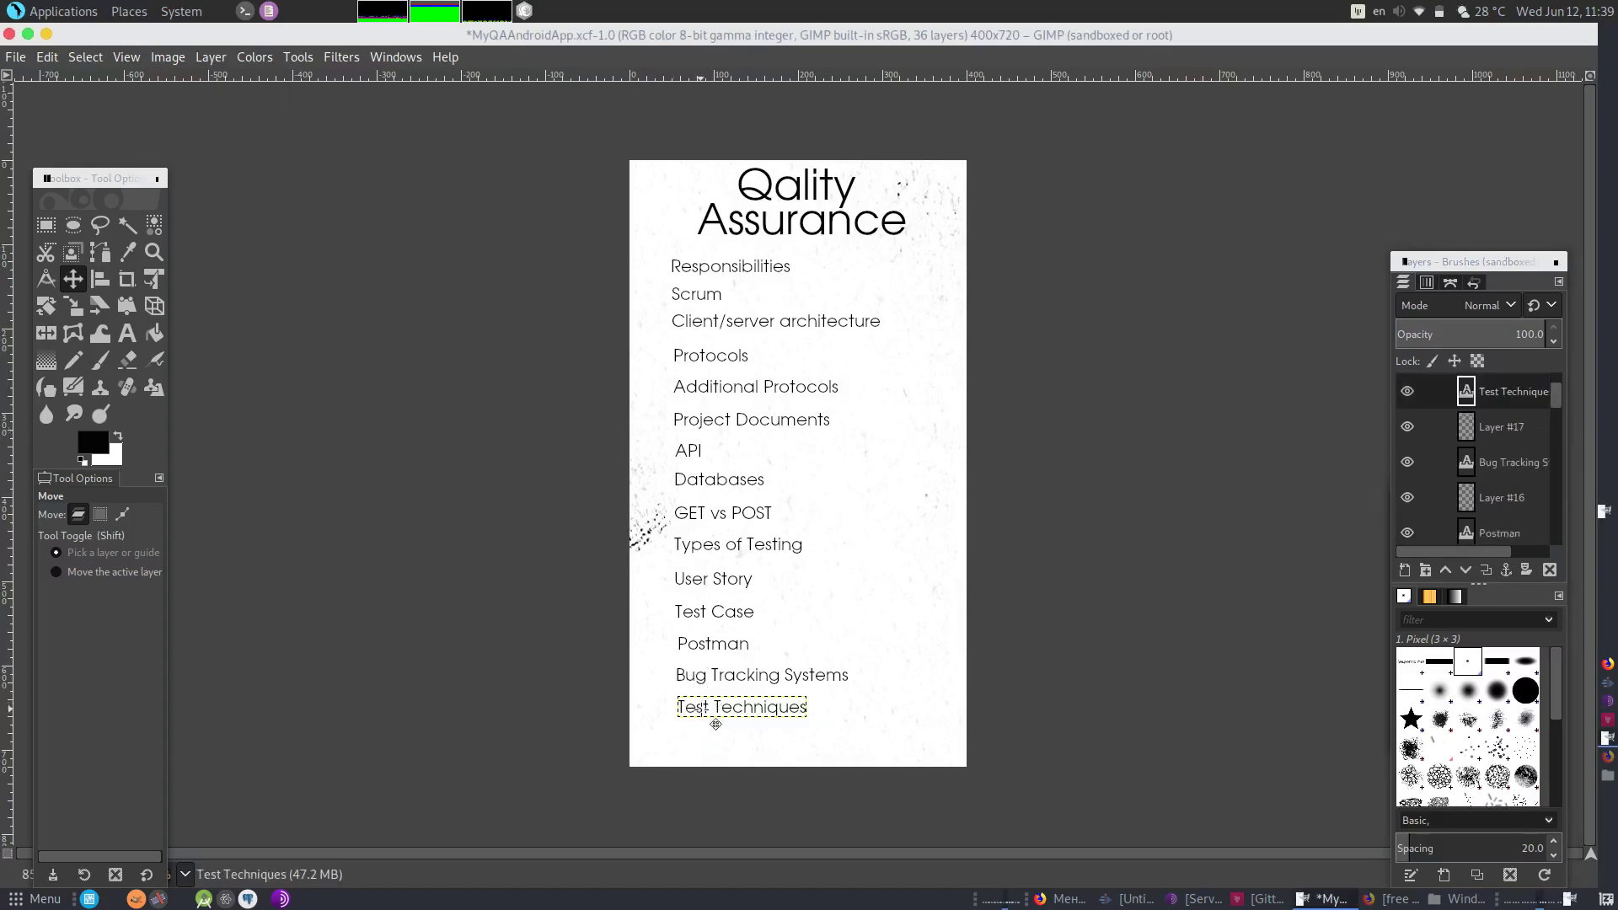
click(15, 57)
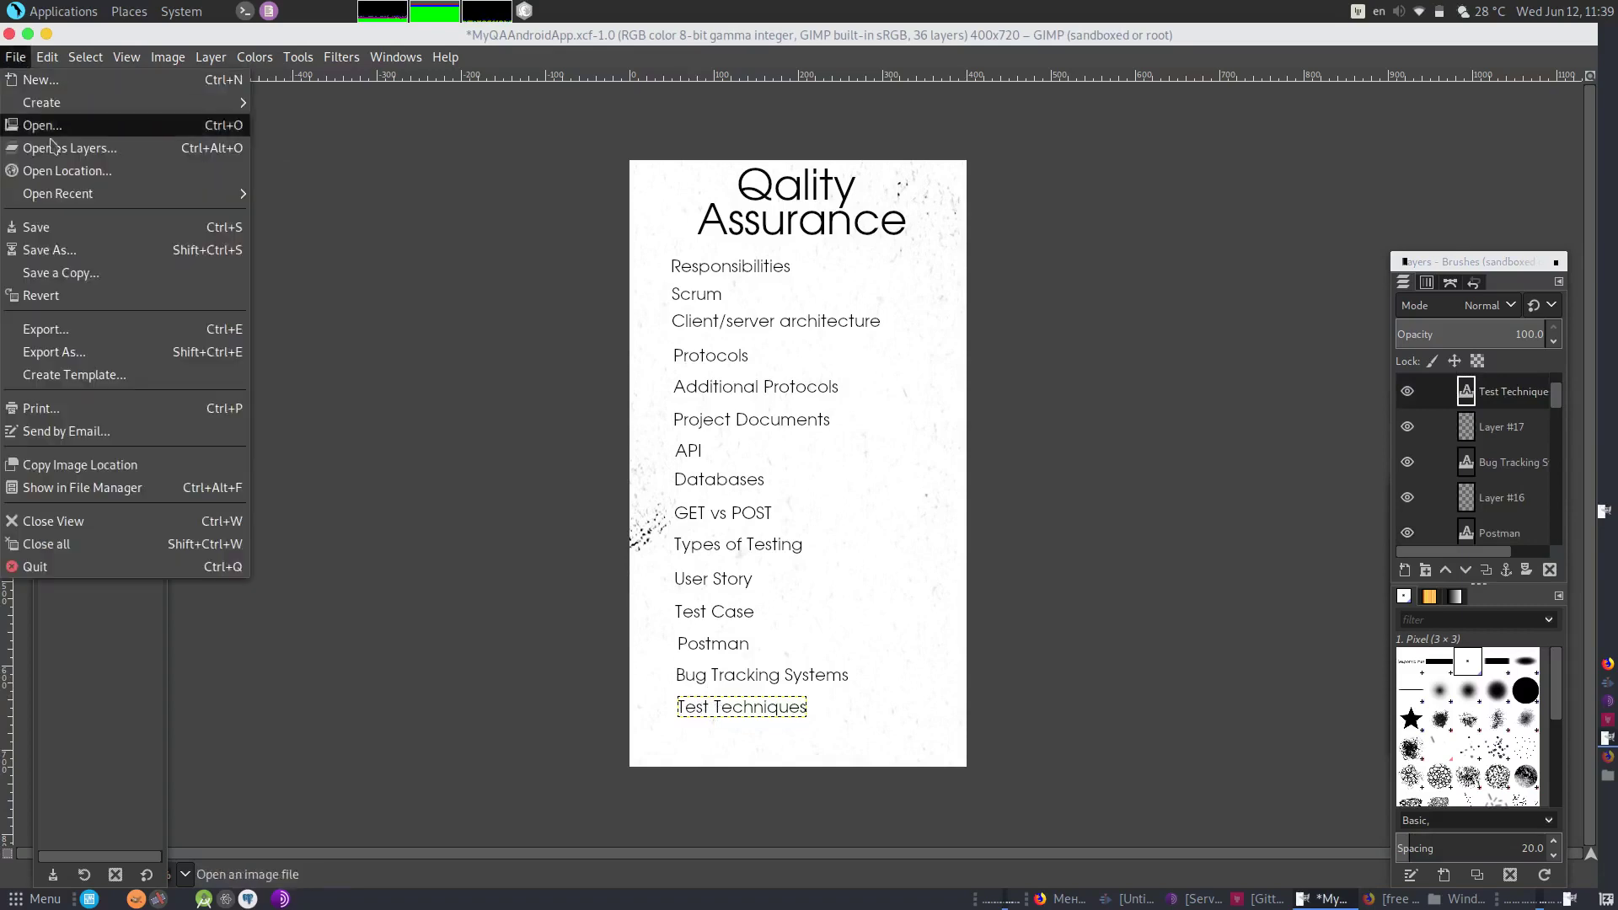
click(82, 237)
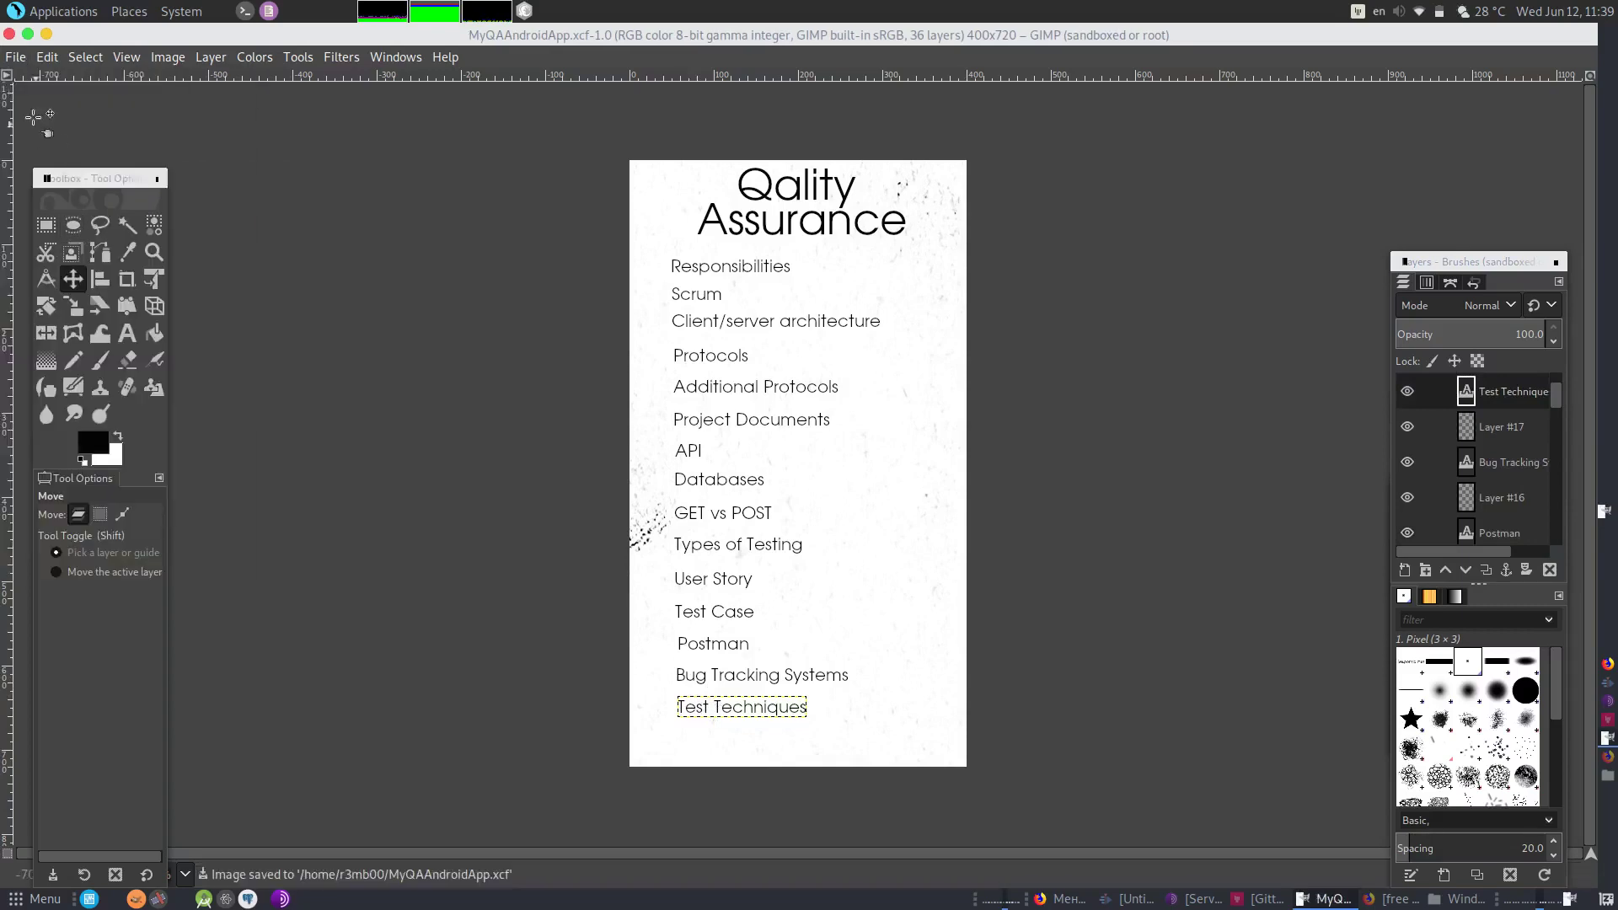
click(10, 35)
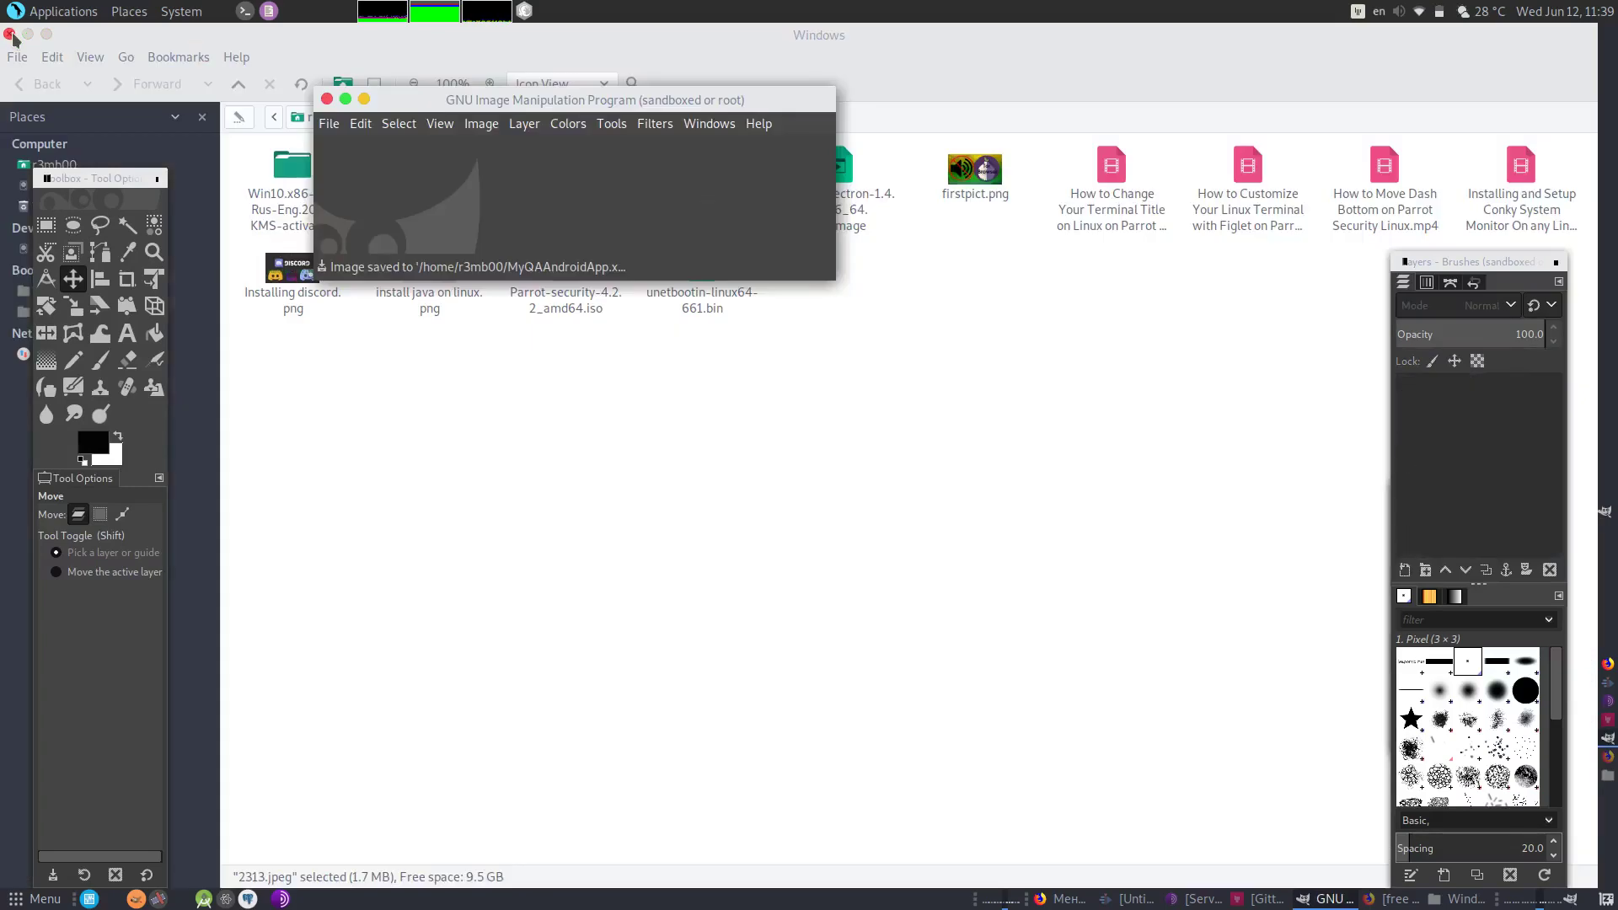